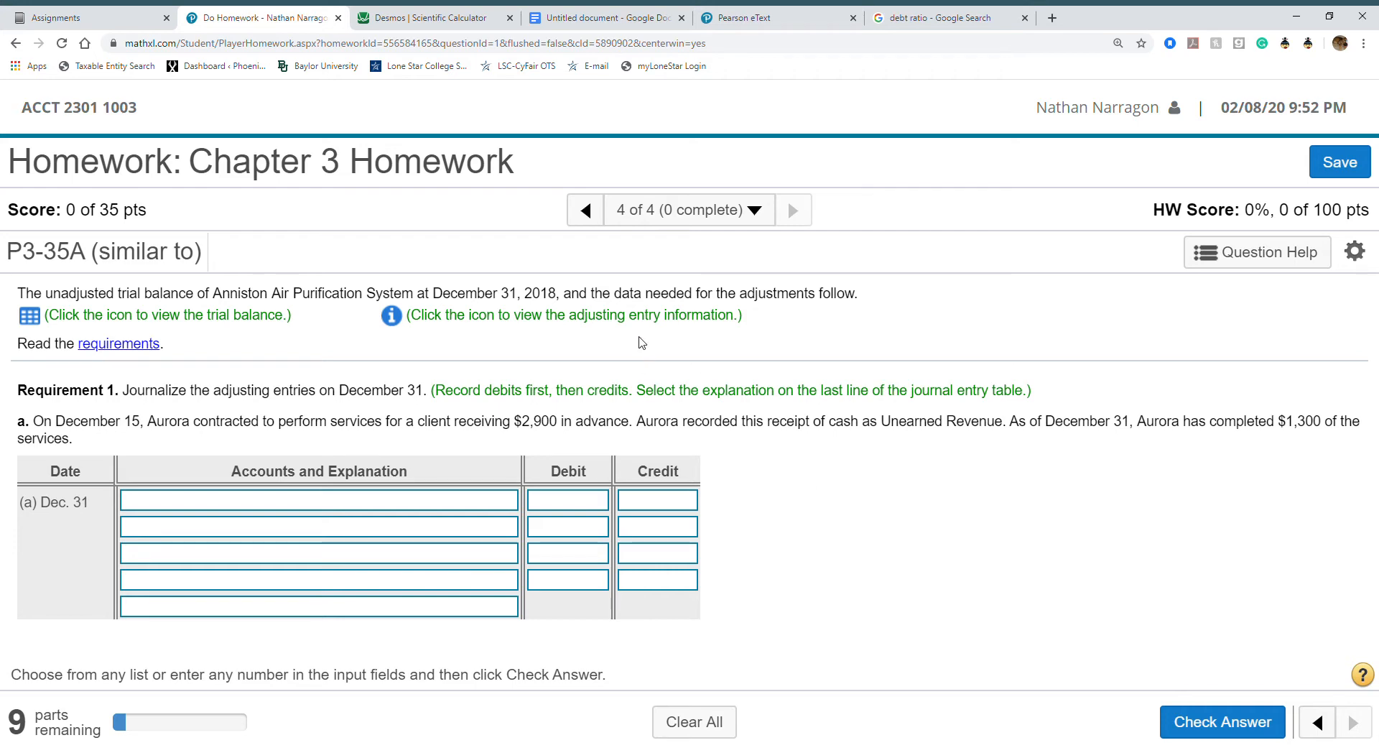
Look through the earlier questions of the Chapter 3 homework and return to question 4.
click(586, 209)
click(585, 210)
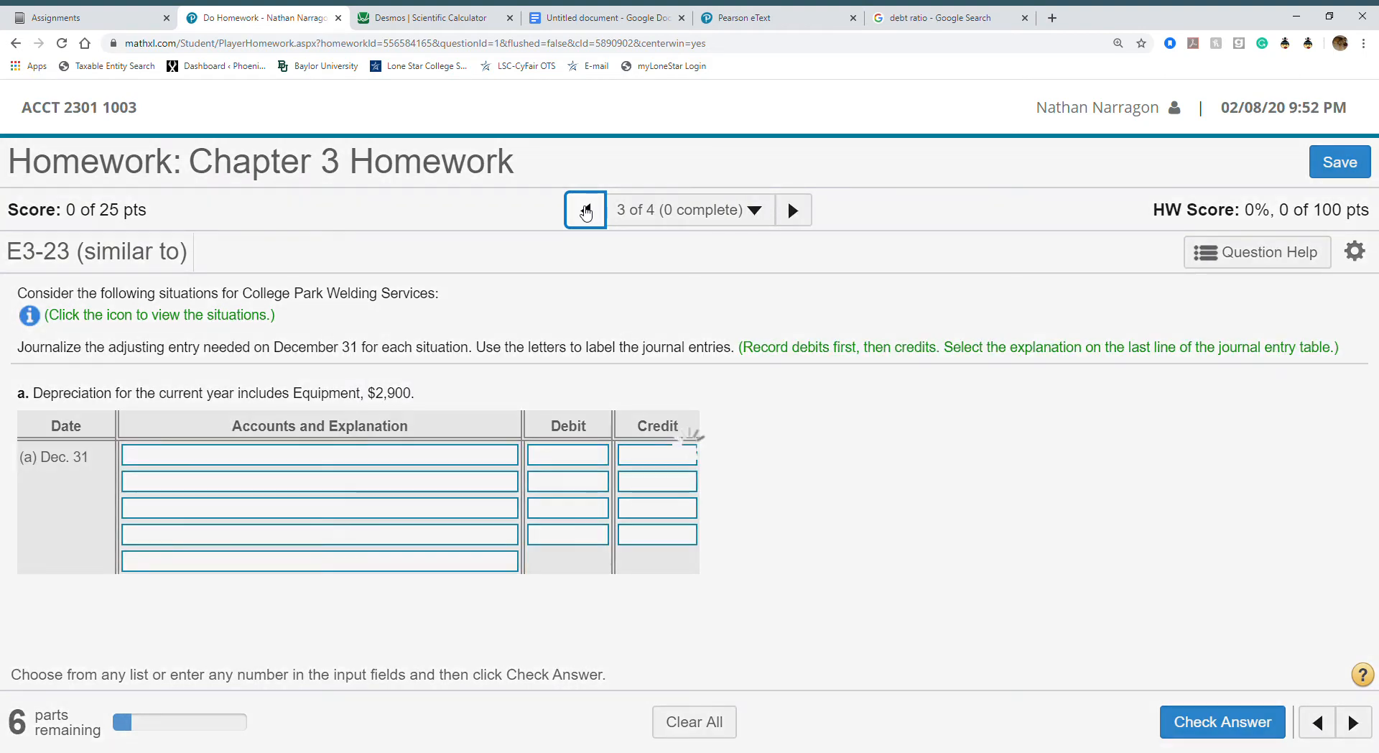
click(586, 210)
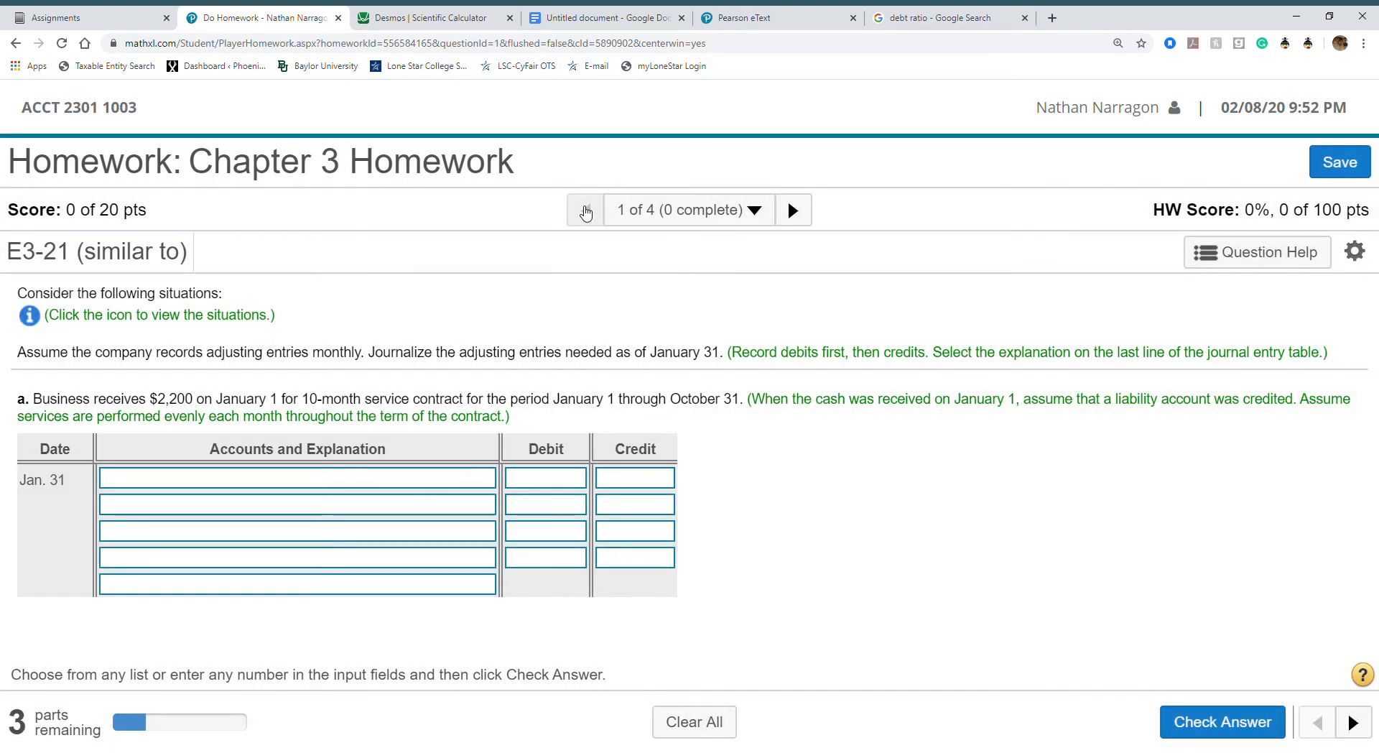
click(793, 211)
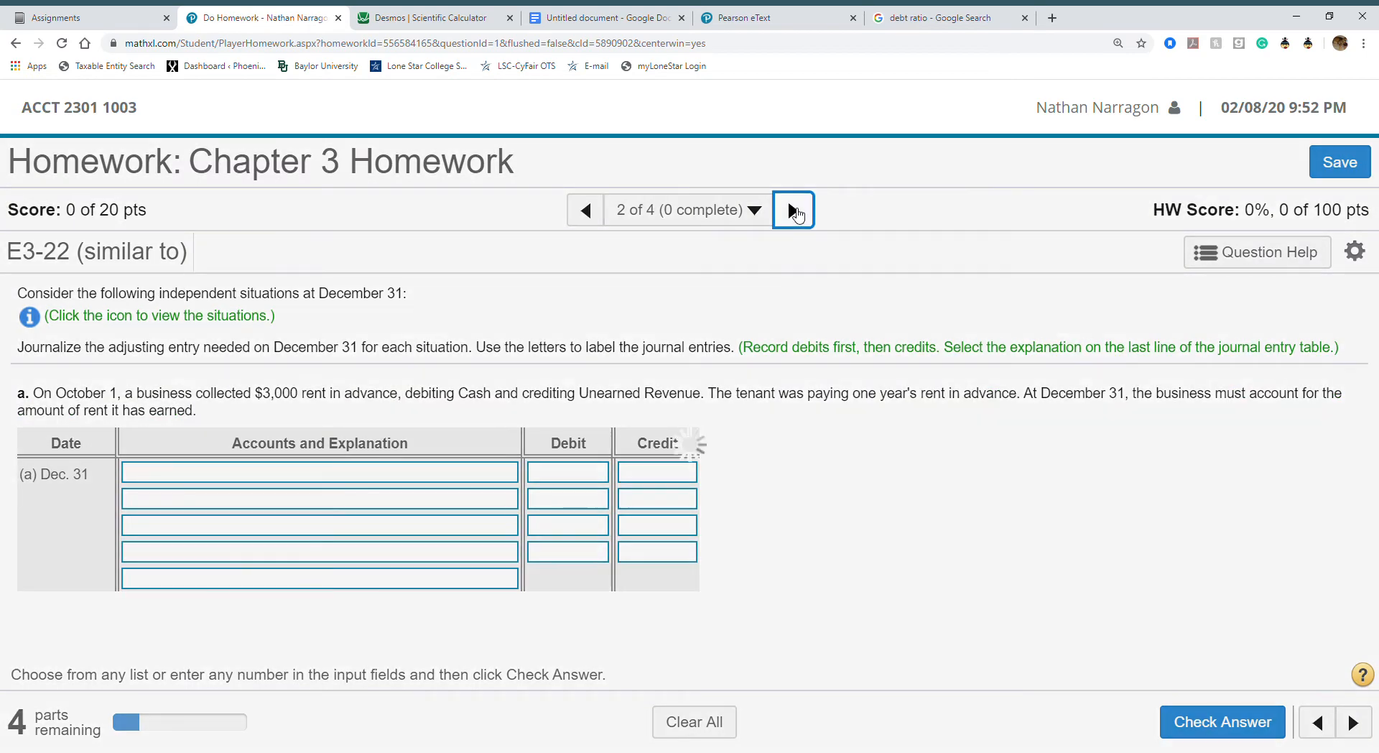
click(793, 211)
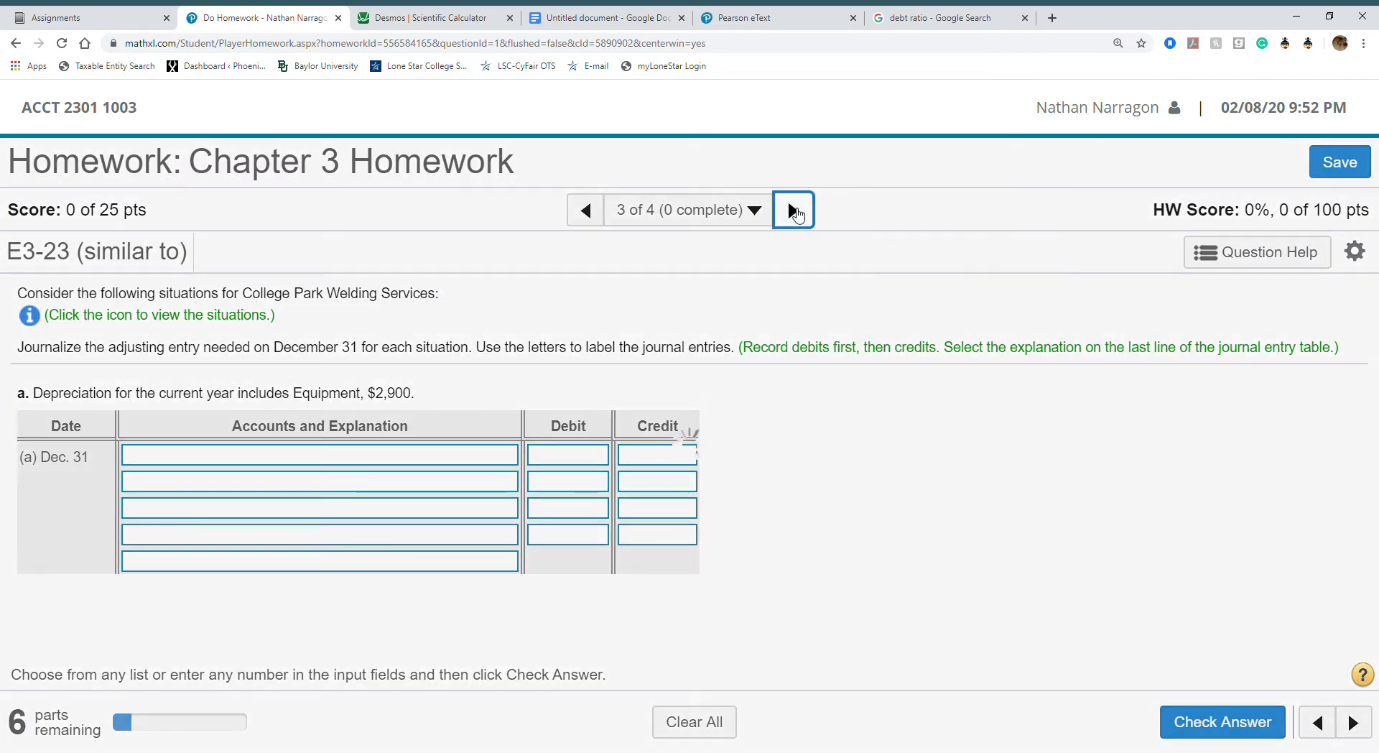
click(794, 211)
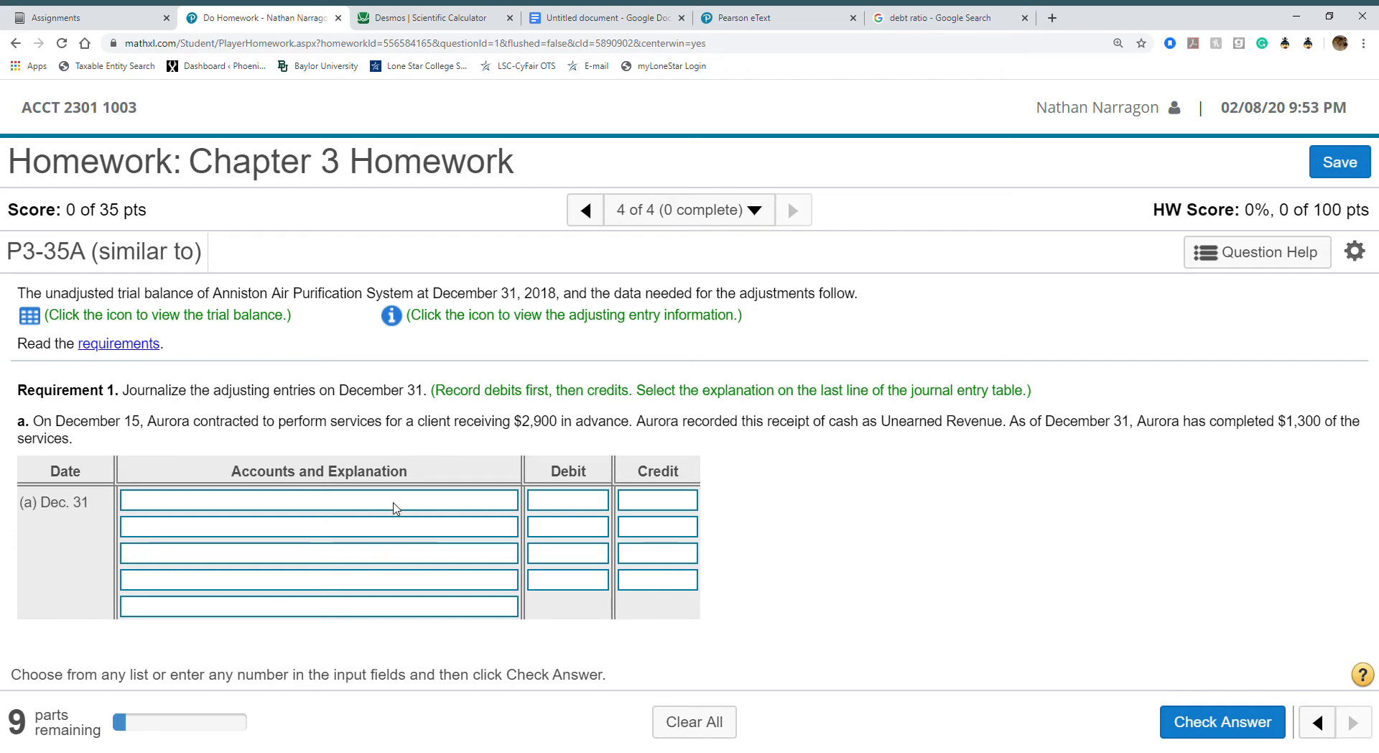
Set the accounts of entry (a) to Unearned Revenue on the first line and Service Revenue on the second.
click(415, 529)
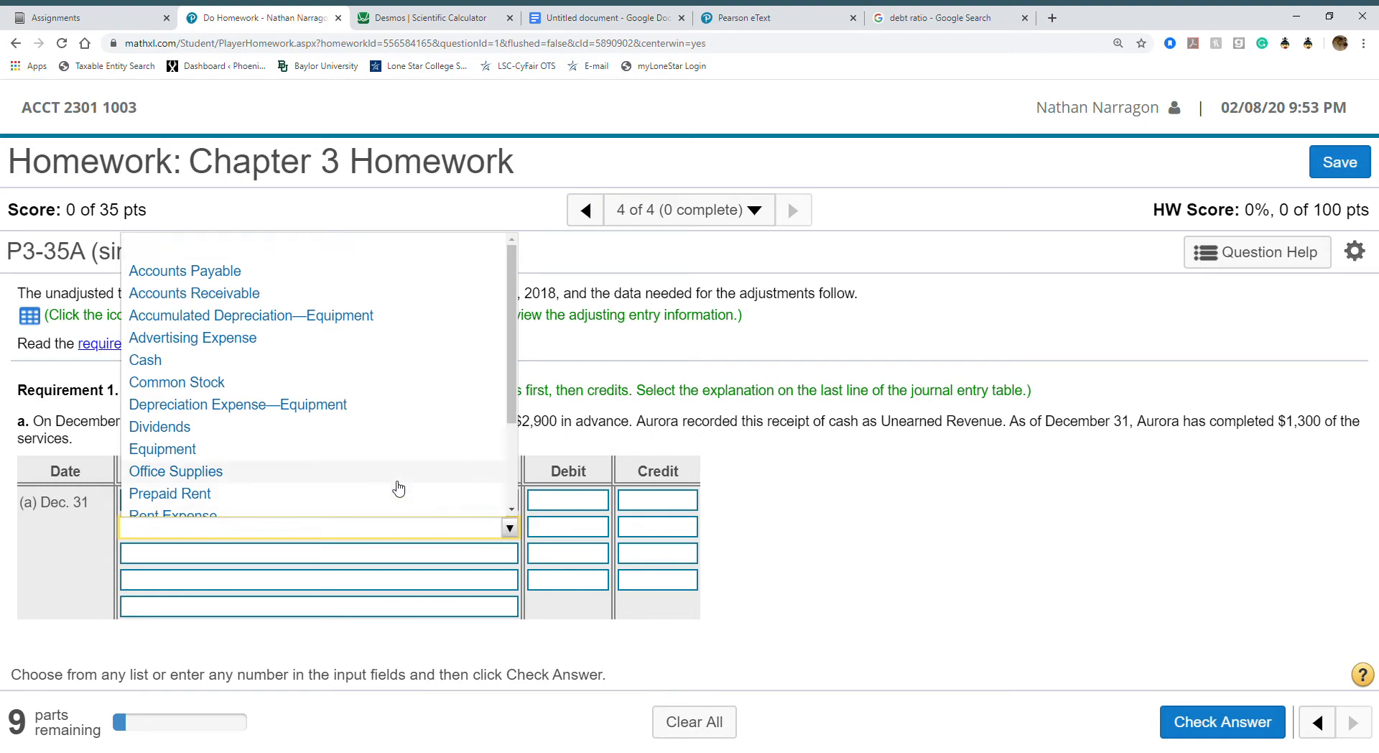
scroll(395, 468, down, 1)
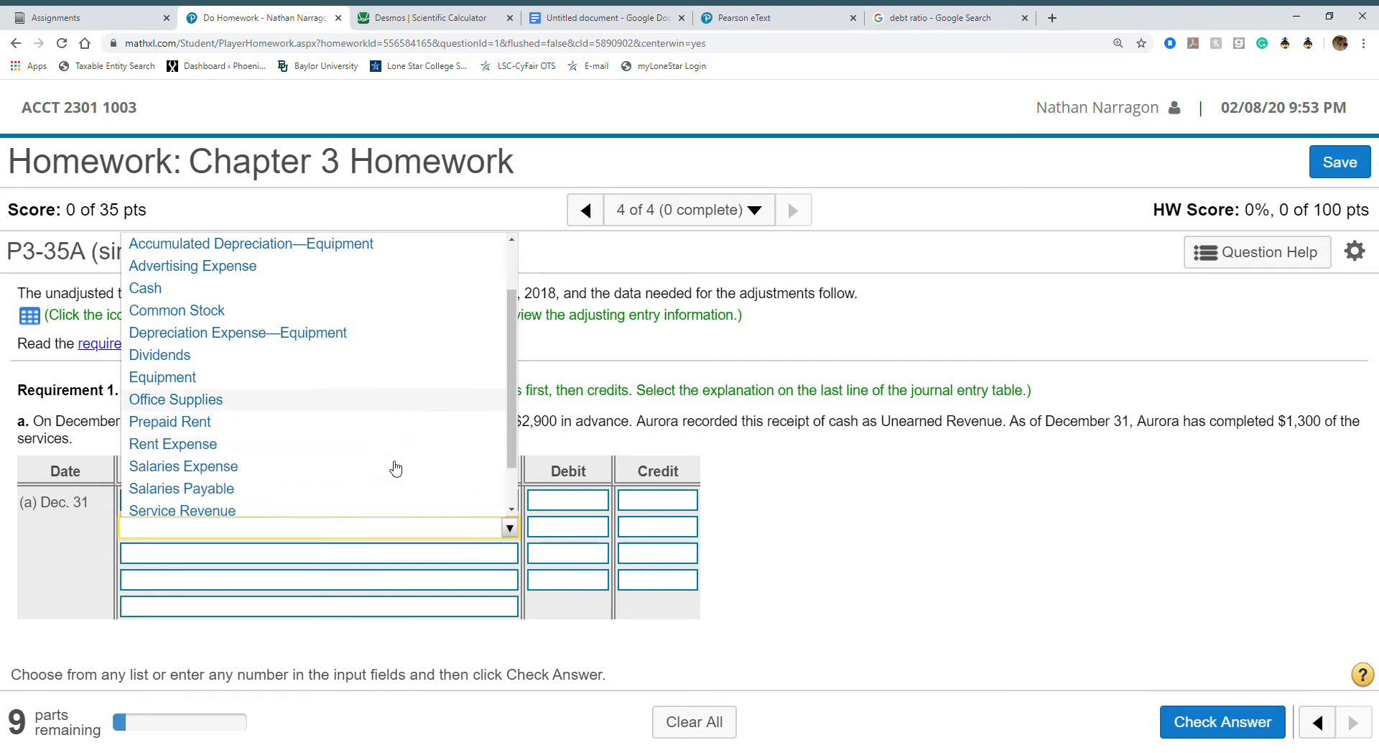
click(332, 511)
click(363, 502)
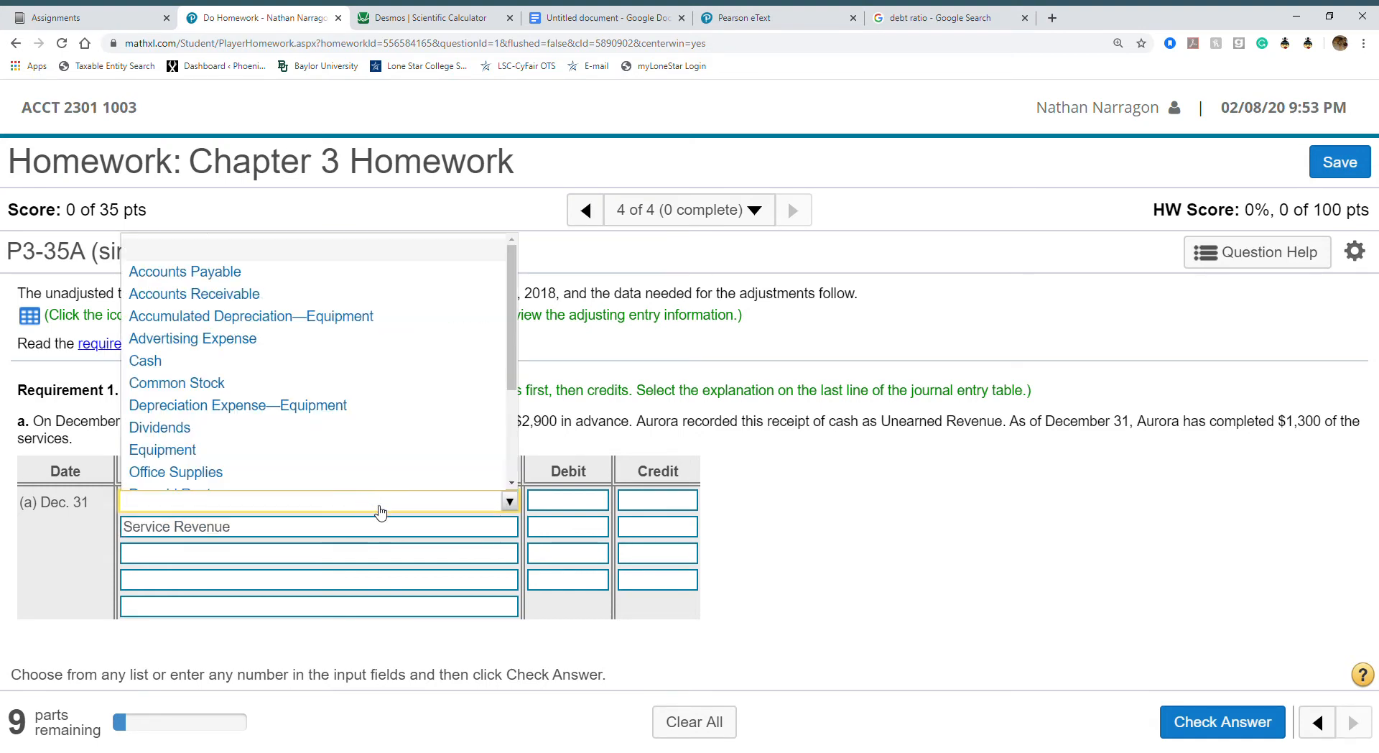
scroll(373, 474, down, 5)
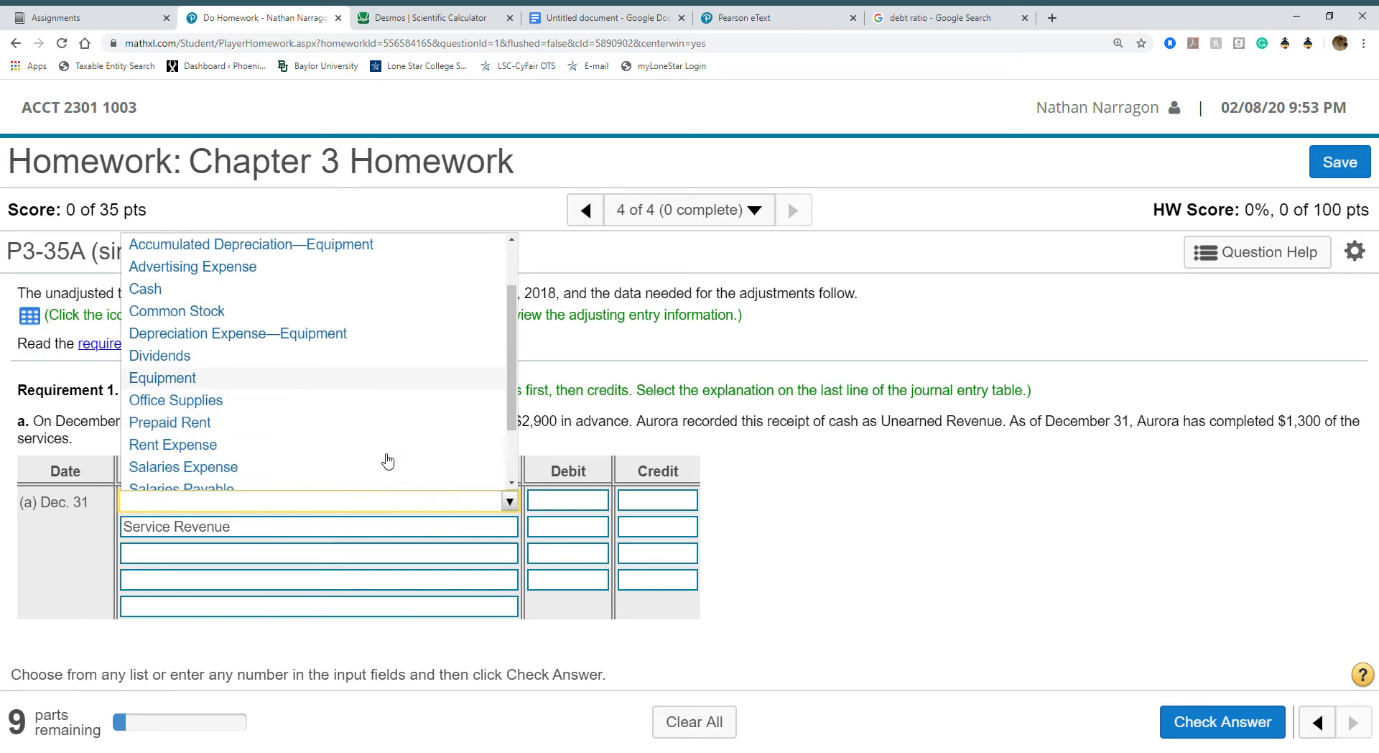
click(295, 473)
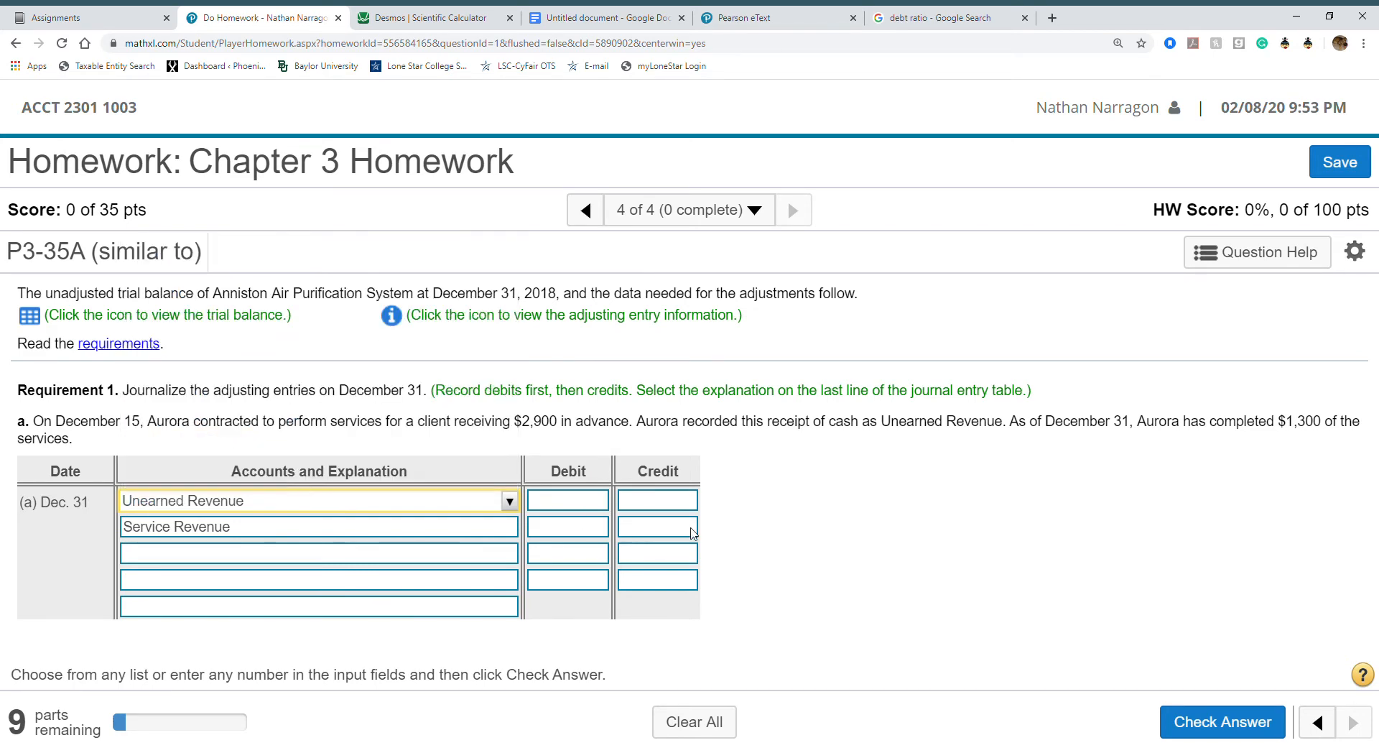
Enter a 1300 debit for Unearned Revenue and a 1300 credit for Service Revenue in entry (a).
drag(757, 421, 1007, 422)
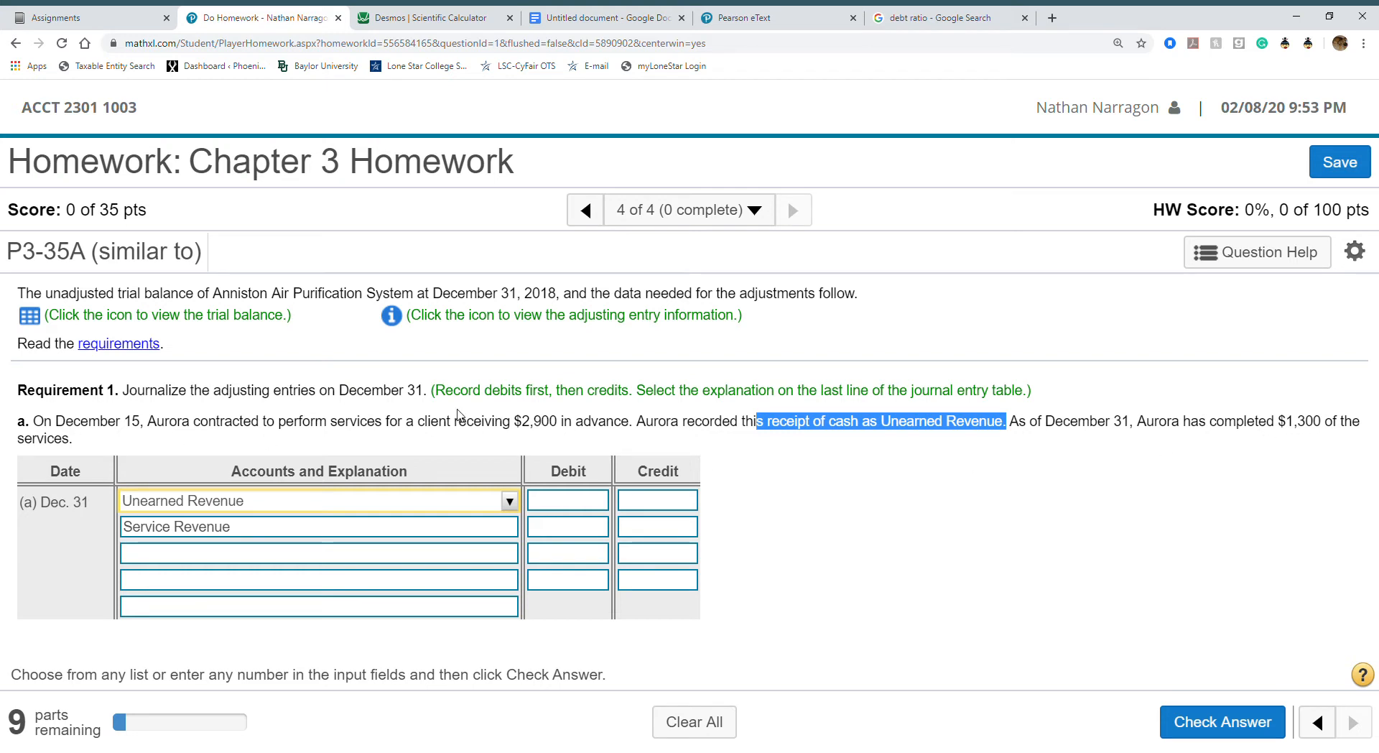
drag(19, 423, 610, 424)
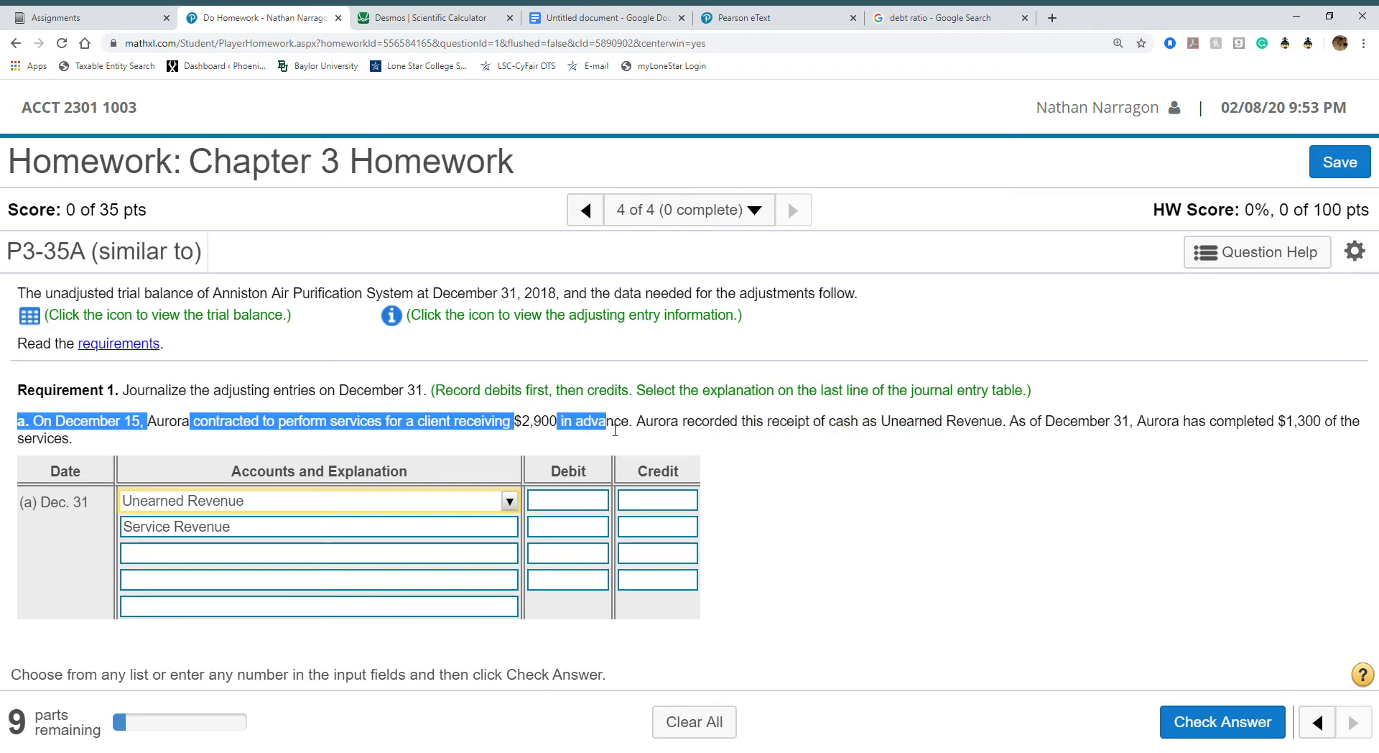
click(539, 501)
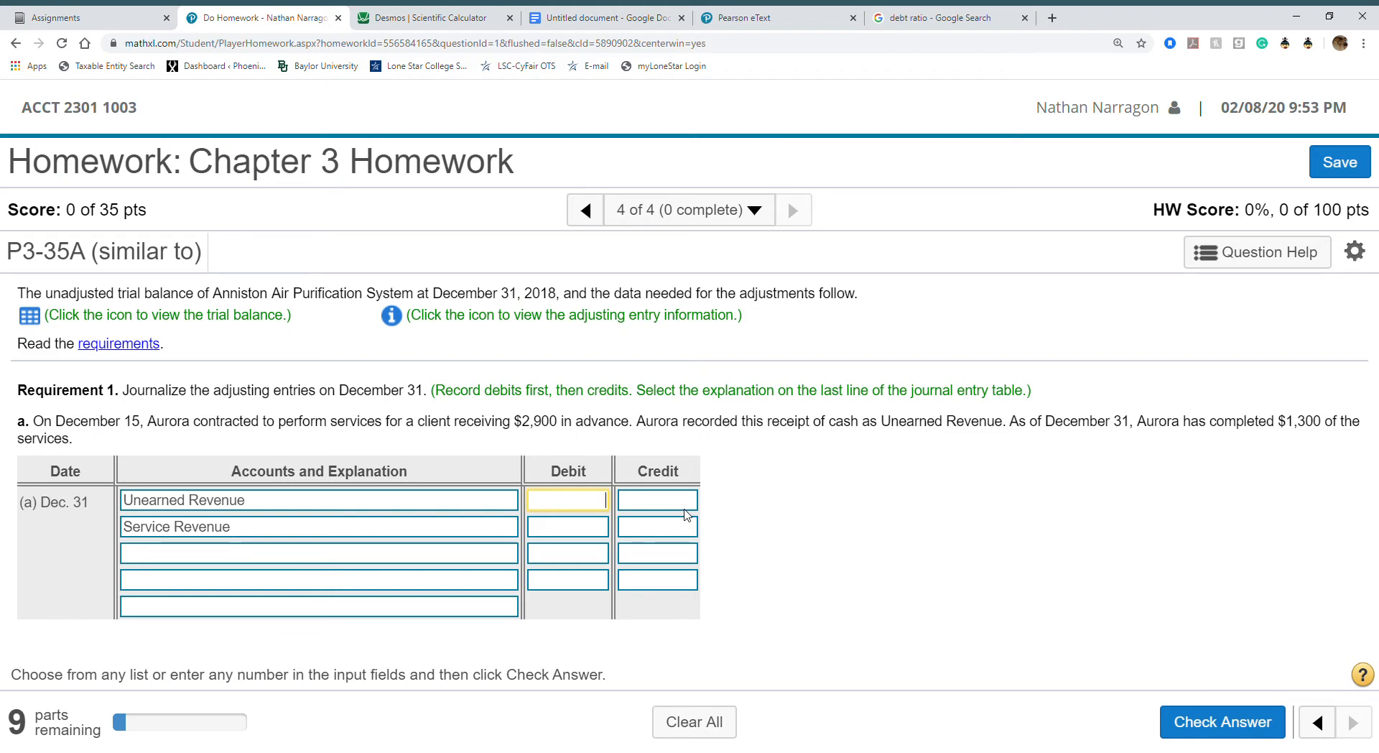
text(1300)
click(674, 525)
text(1300)
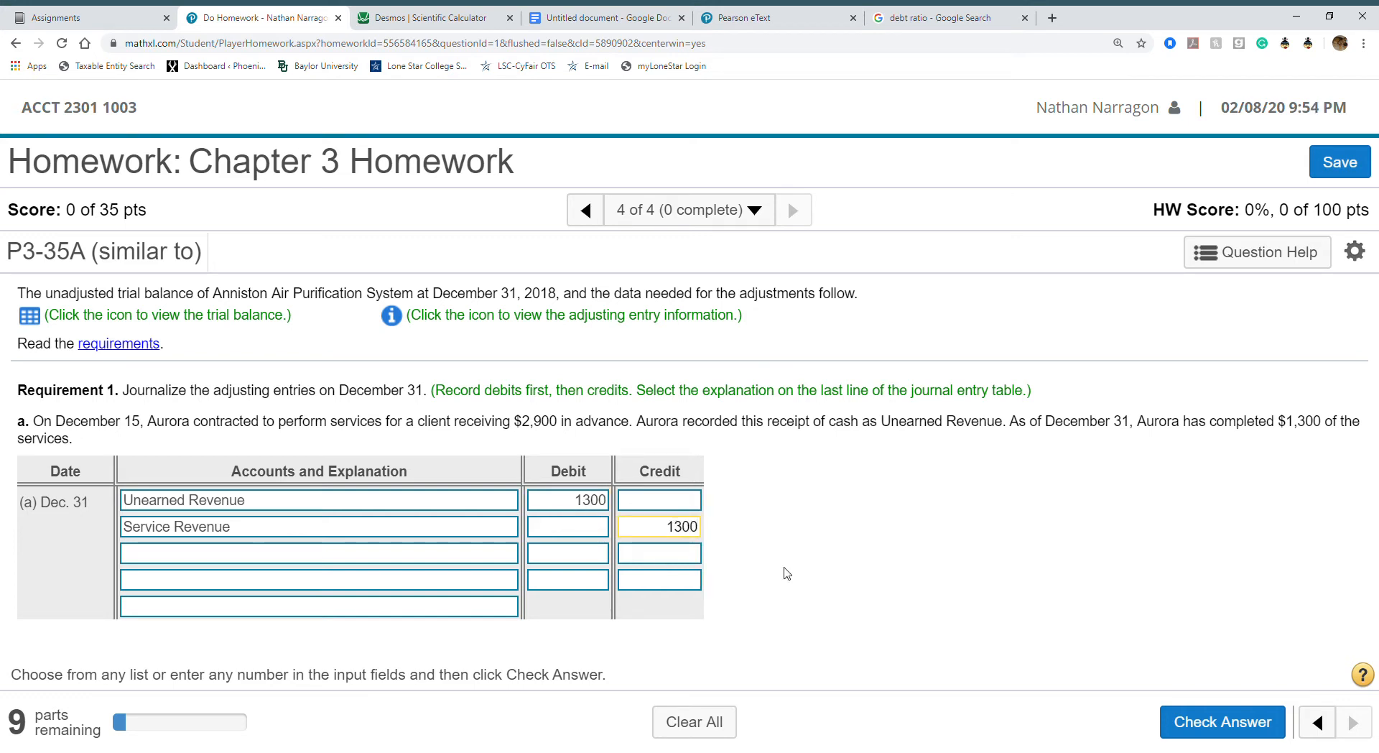
Set the explanation of entry (a) to "To record service revenue that was collected in advance." and check the answer.
click(484, 609)
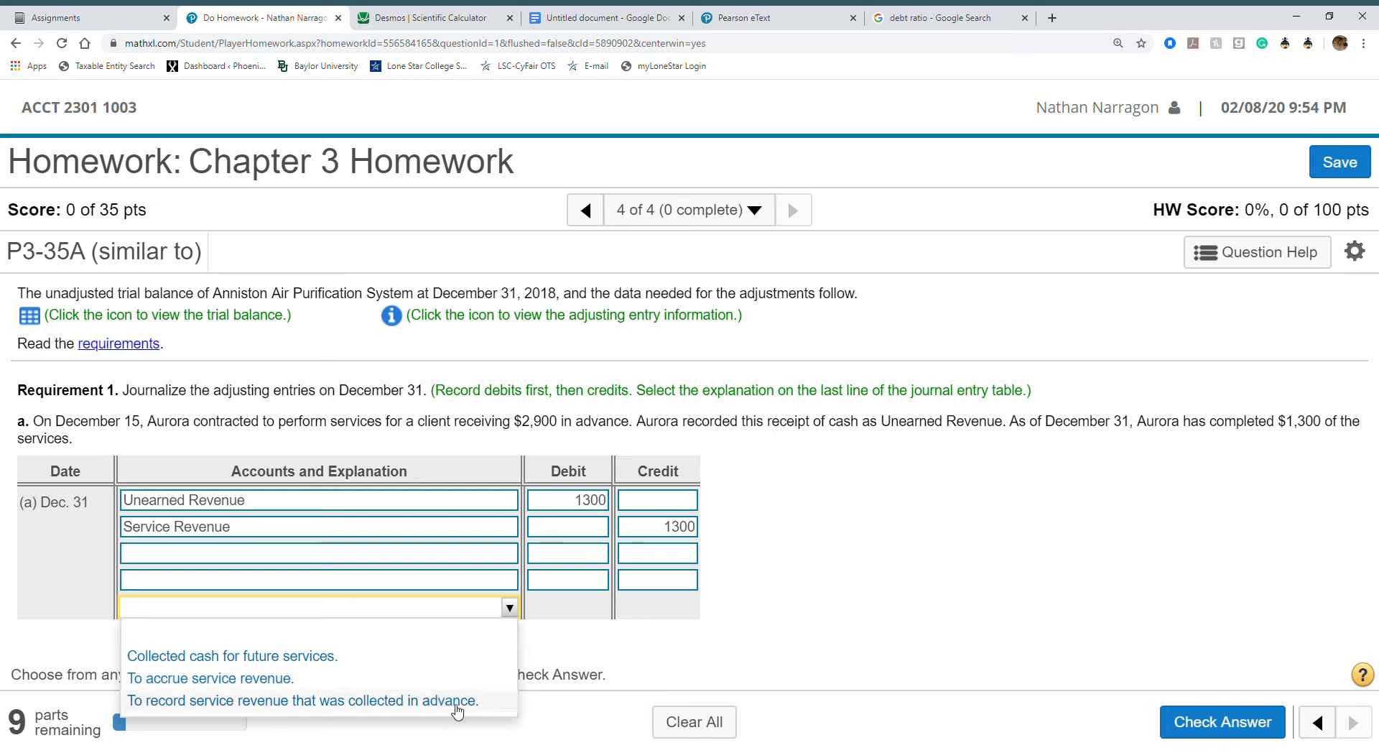
click(457, 680)
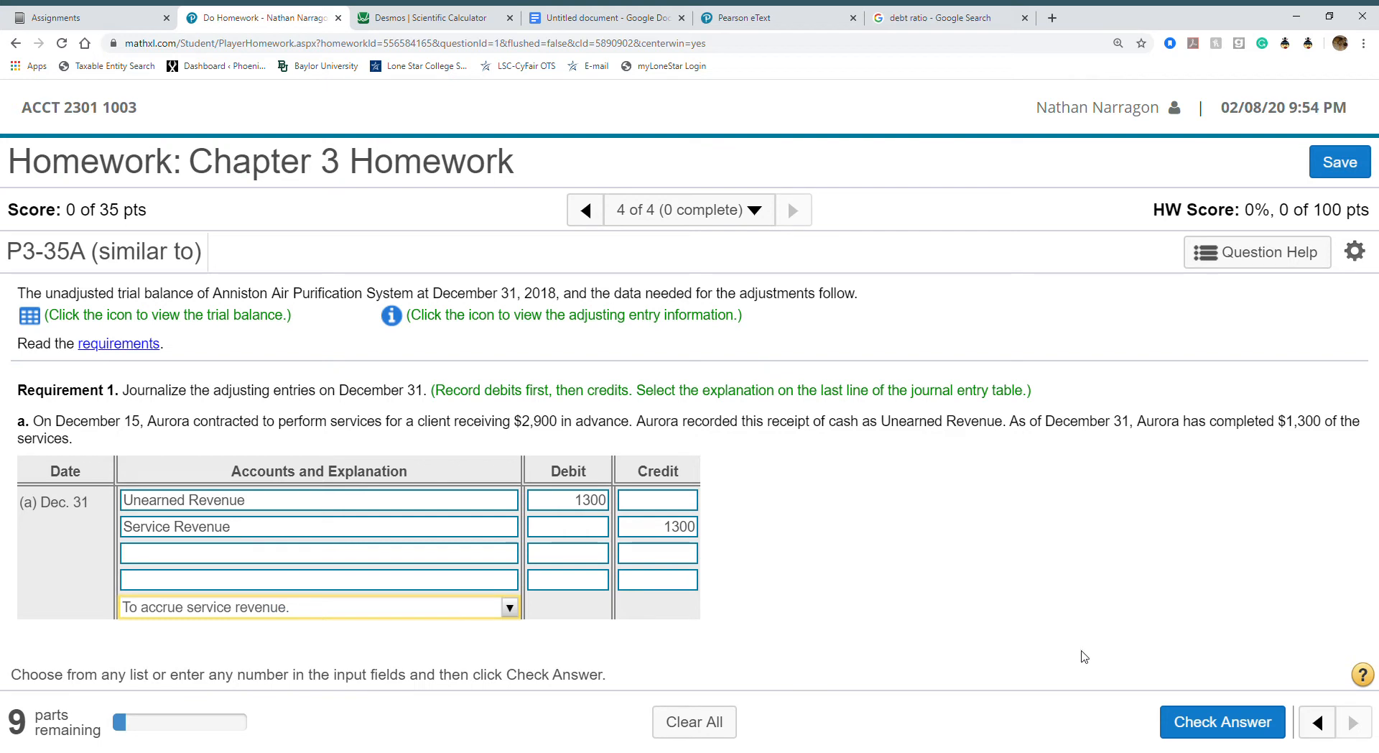
click(384, 607)
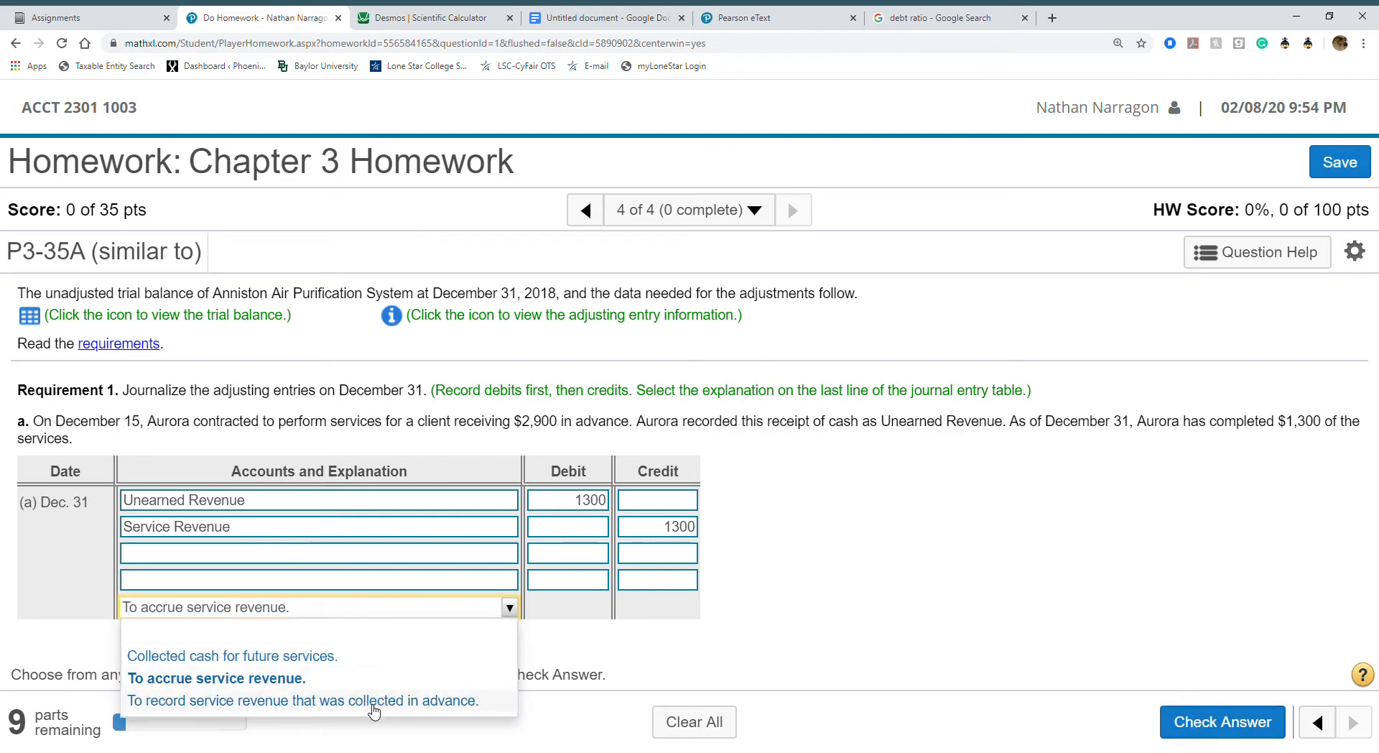
click(373, 705)
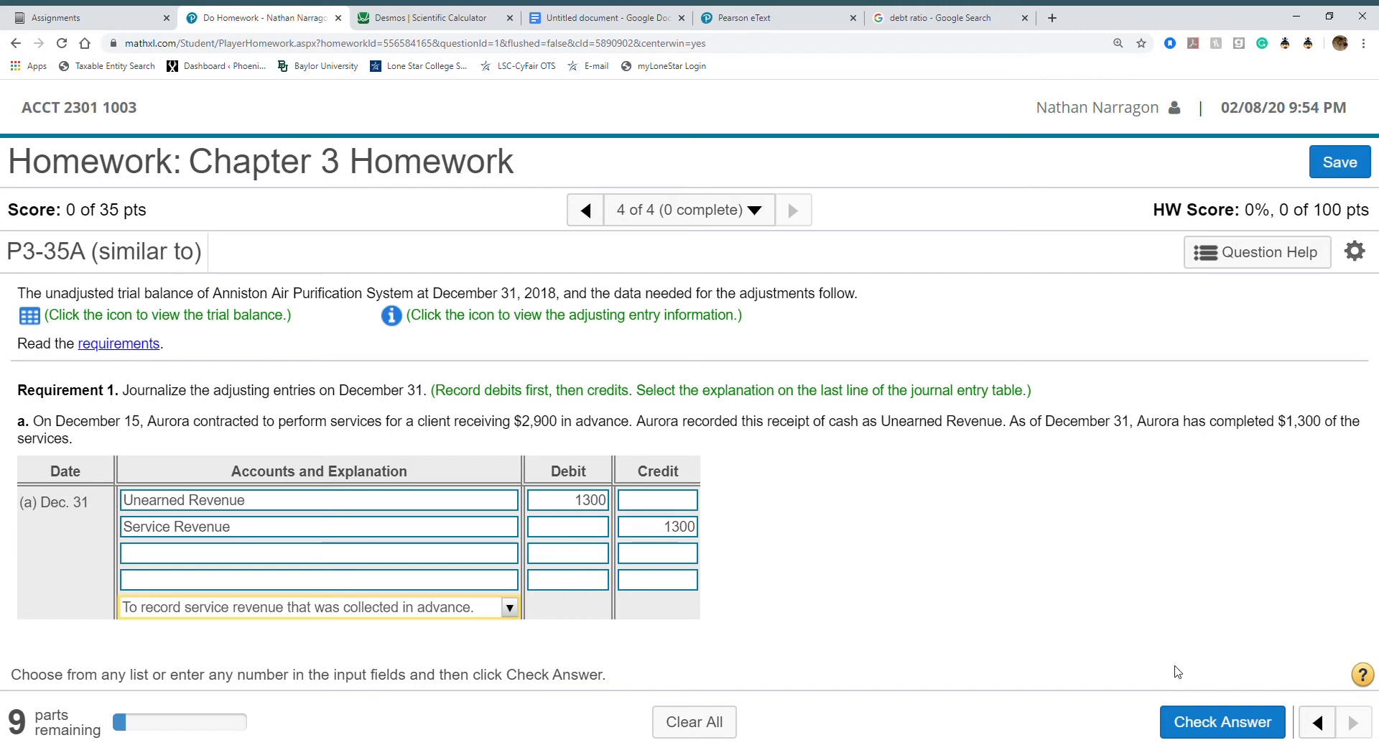
click(1185, 724)
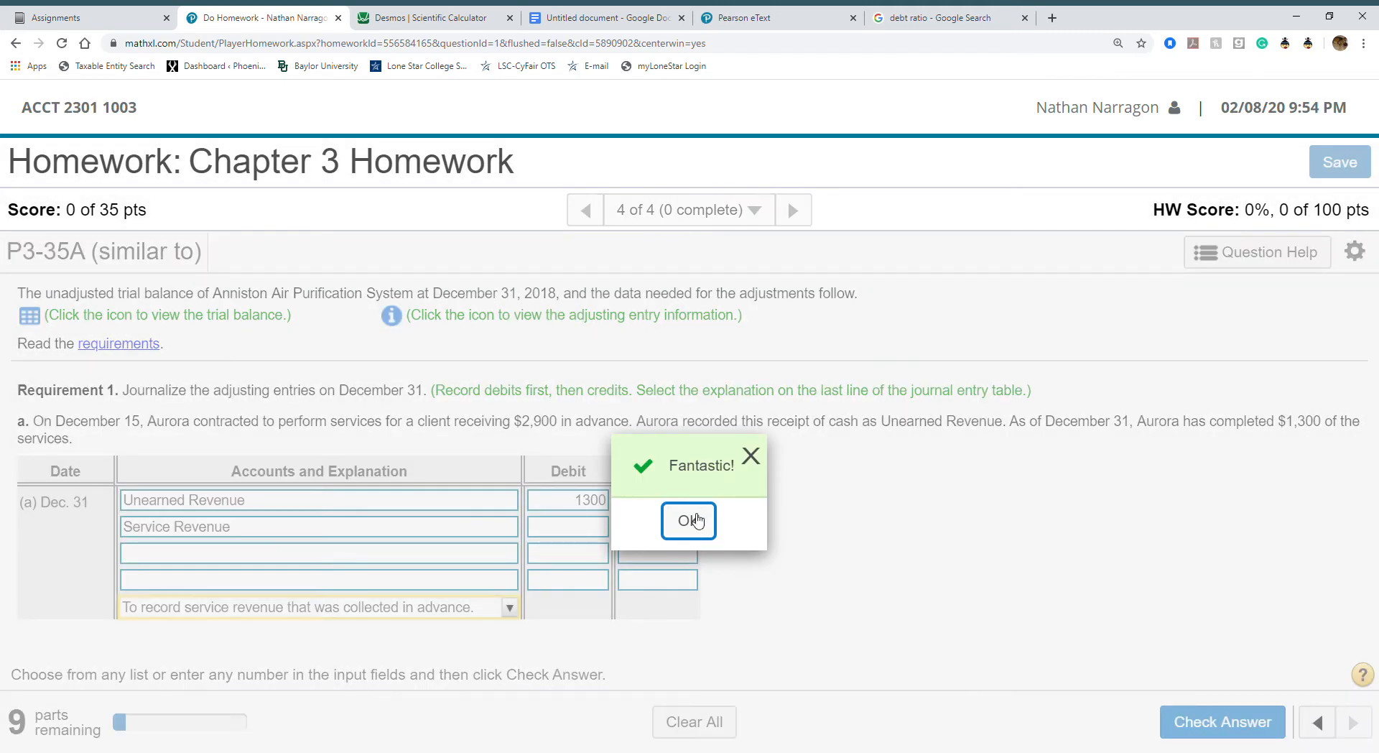
click(688, 518)
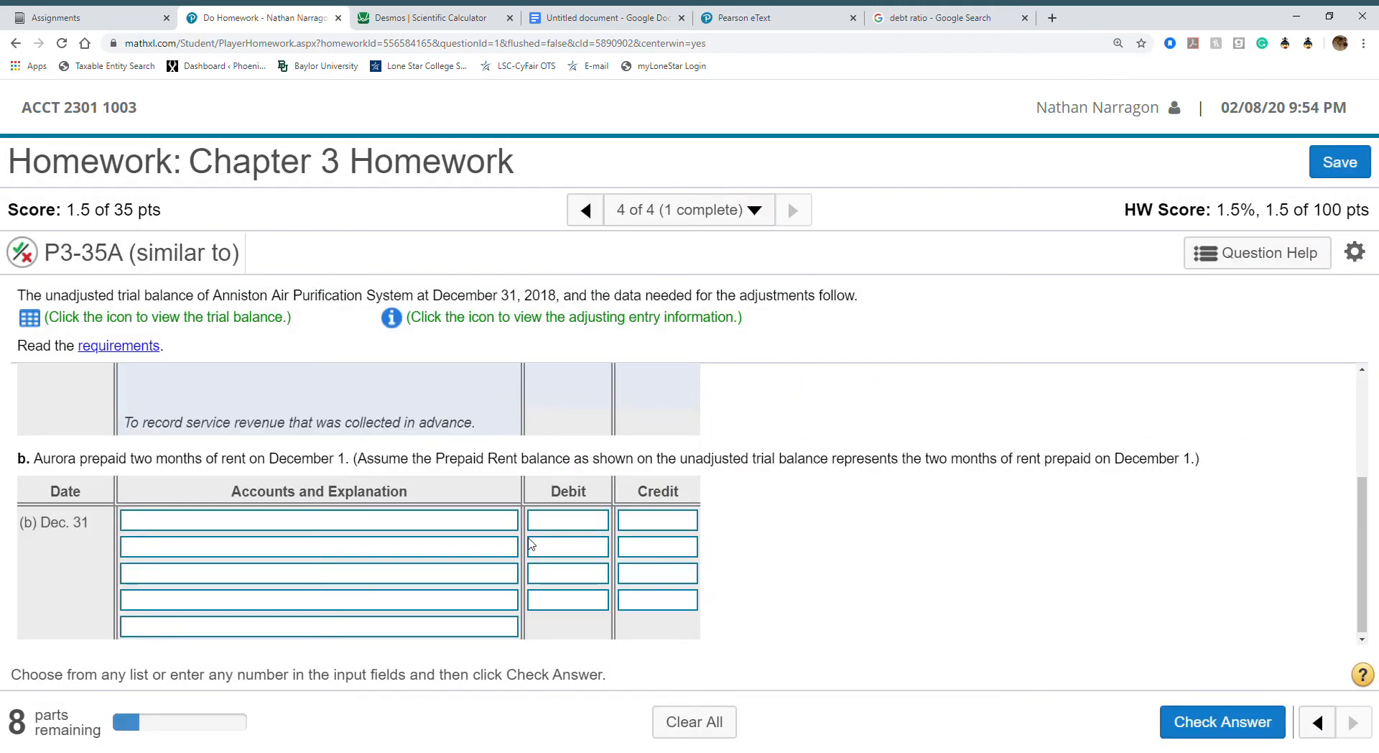
Review part b and open the unadjusted trial balance to examine the Prepaid Rent balance.
scroll(532, 544, up, 2)
scroll(531, 544, down, 2)
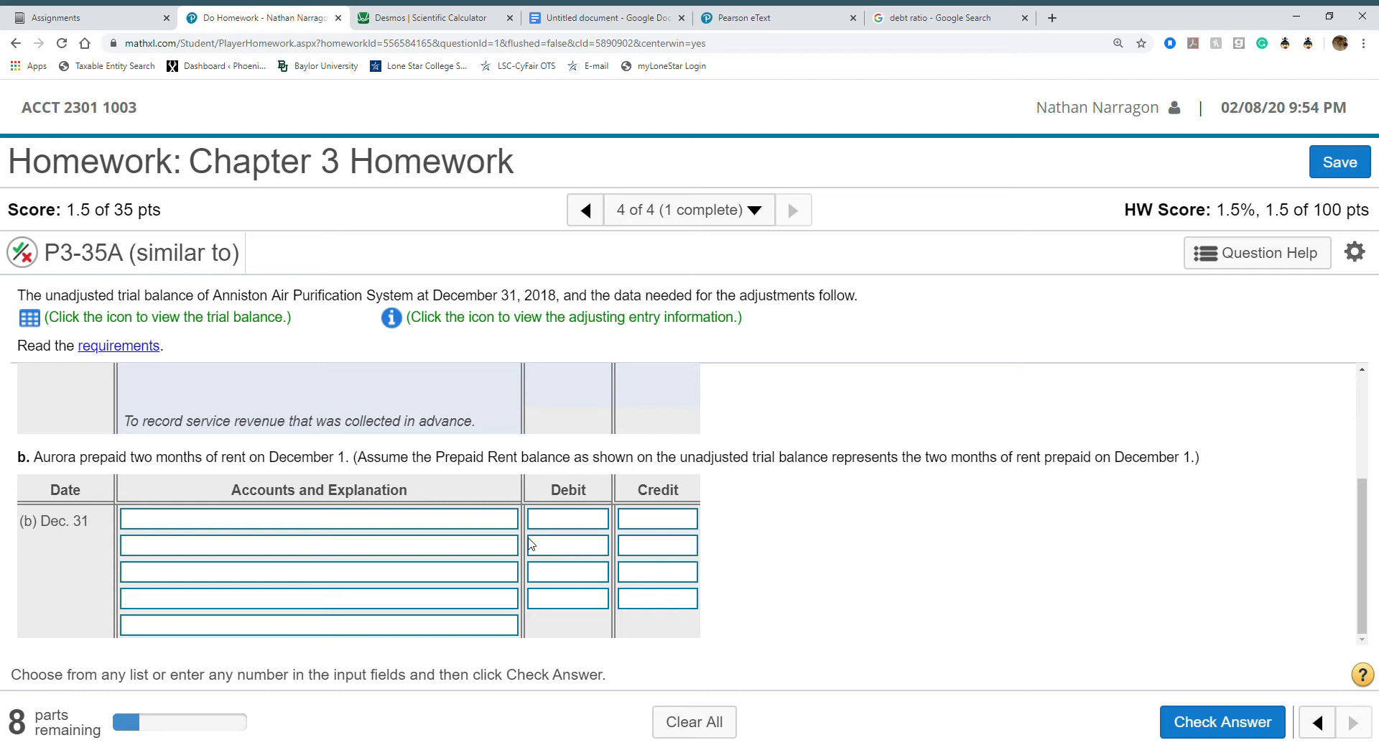
click(36, 321)
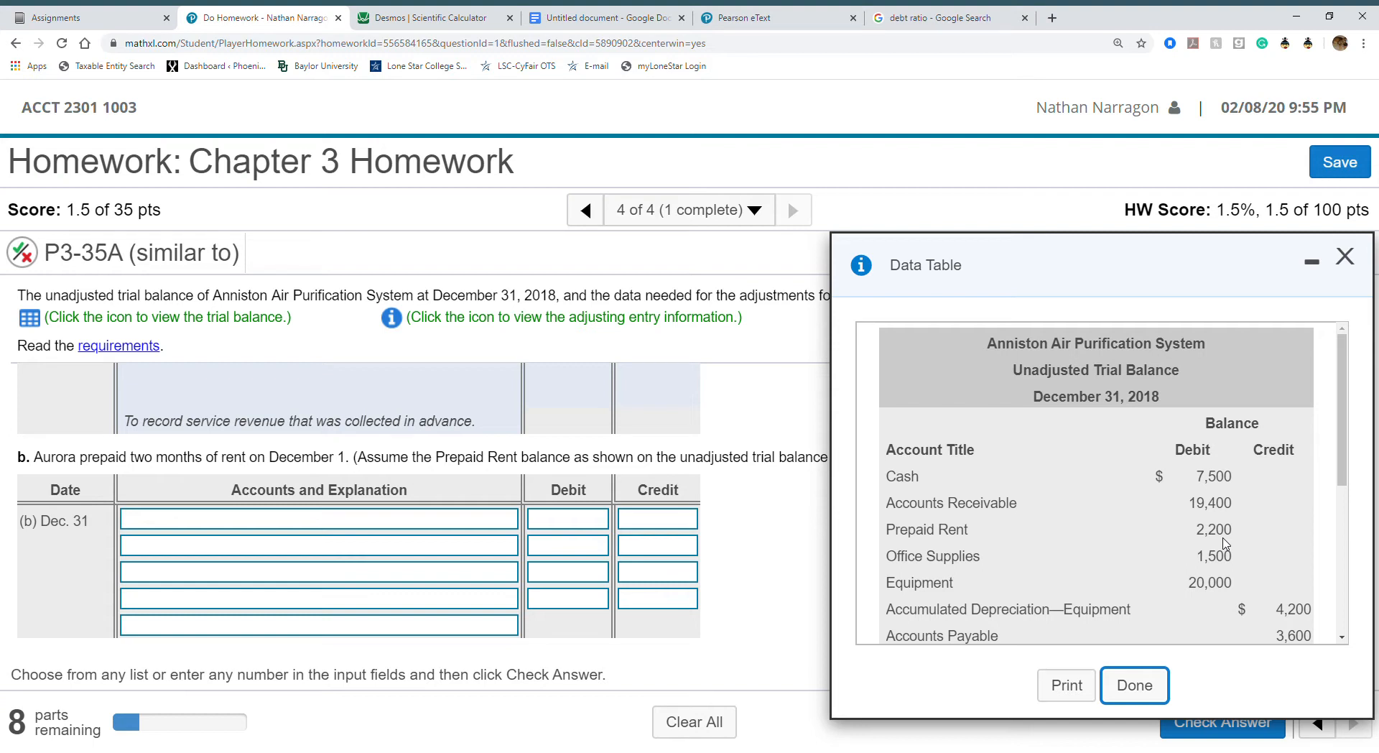
Switch to the Desmos calculator, compute 2200/2, and return to the homework.
click(408, 21)
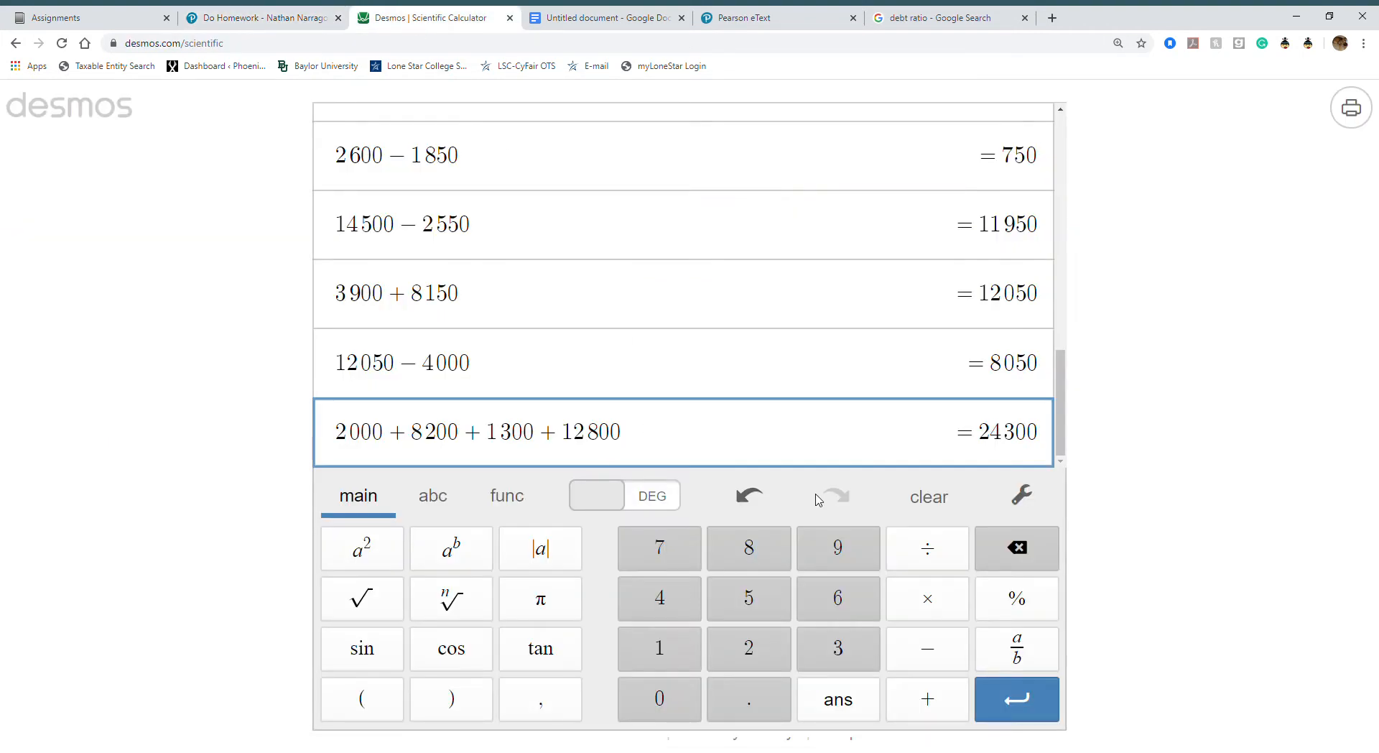
key(Return)
text(2200)
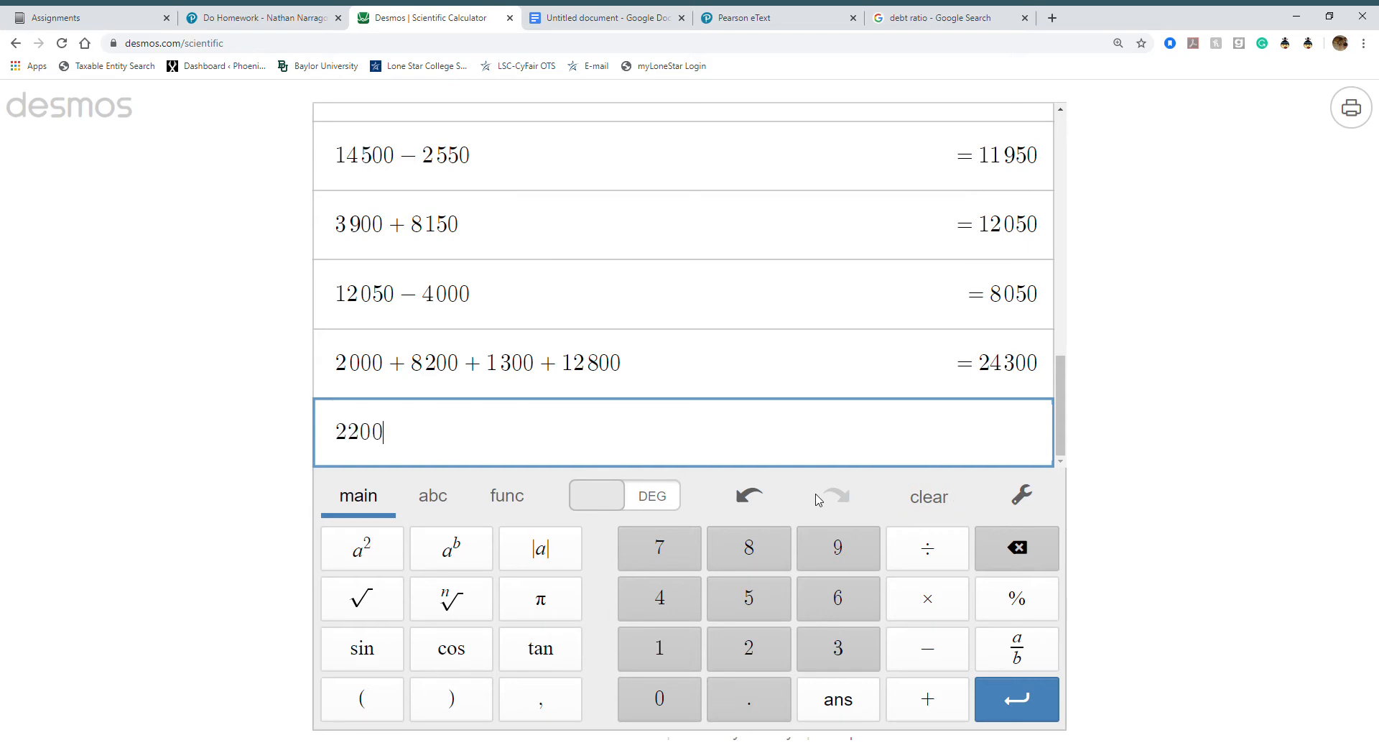
text(/2)
key(Return)
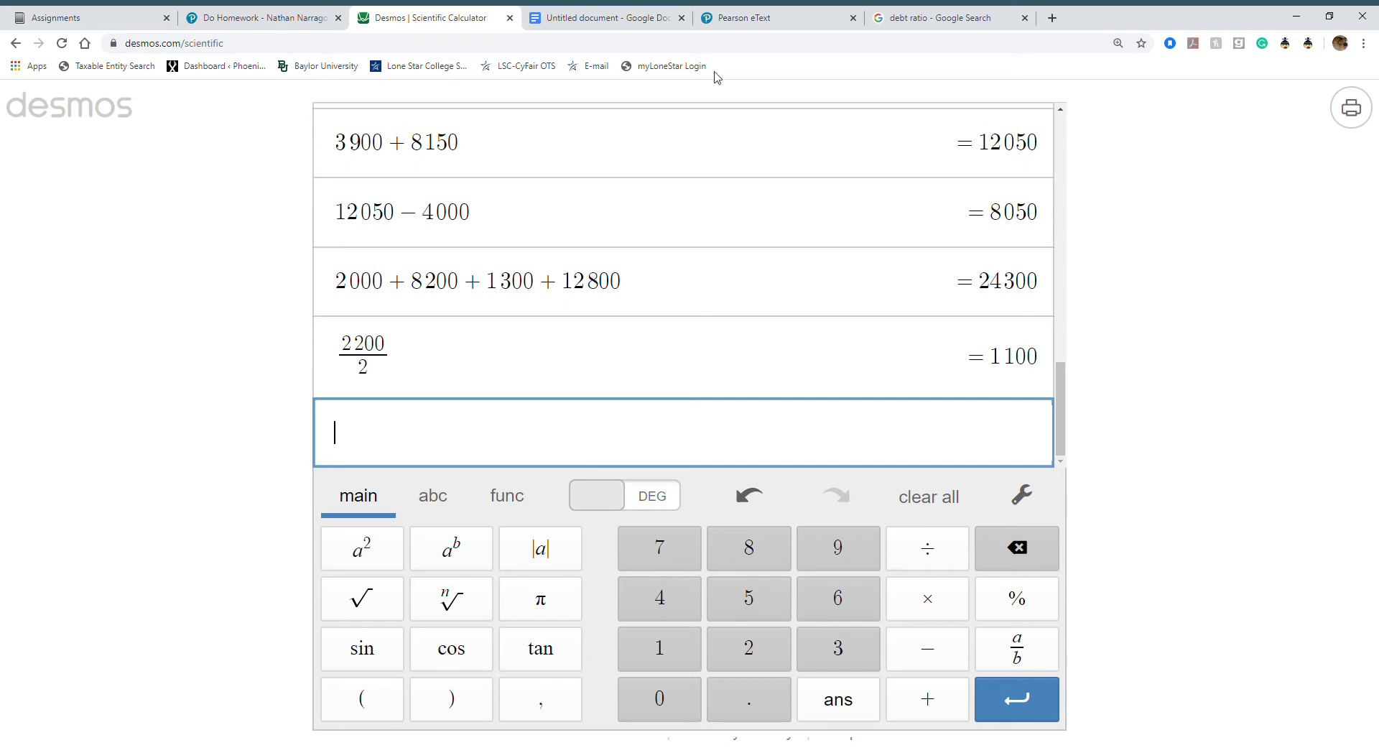
click(250, 14)
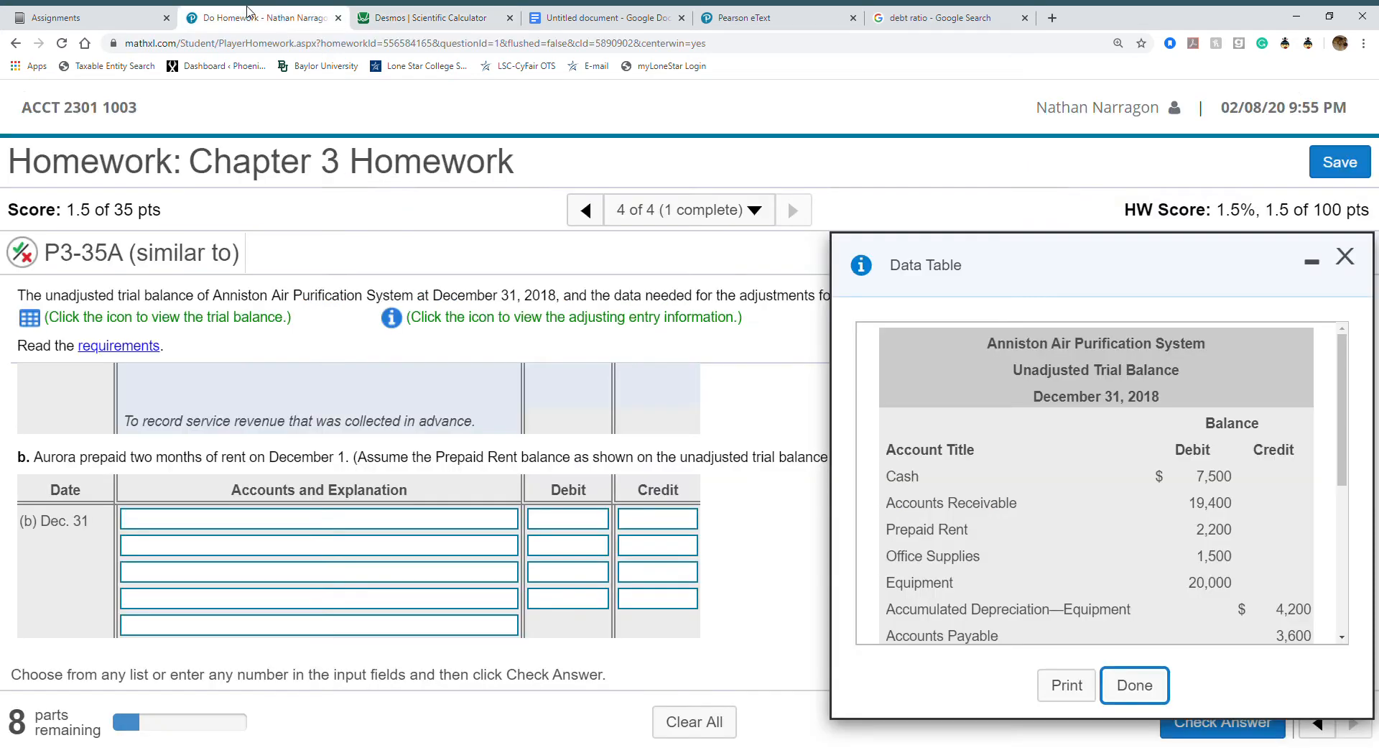
click(338, 523)
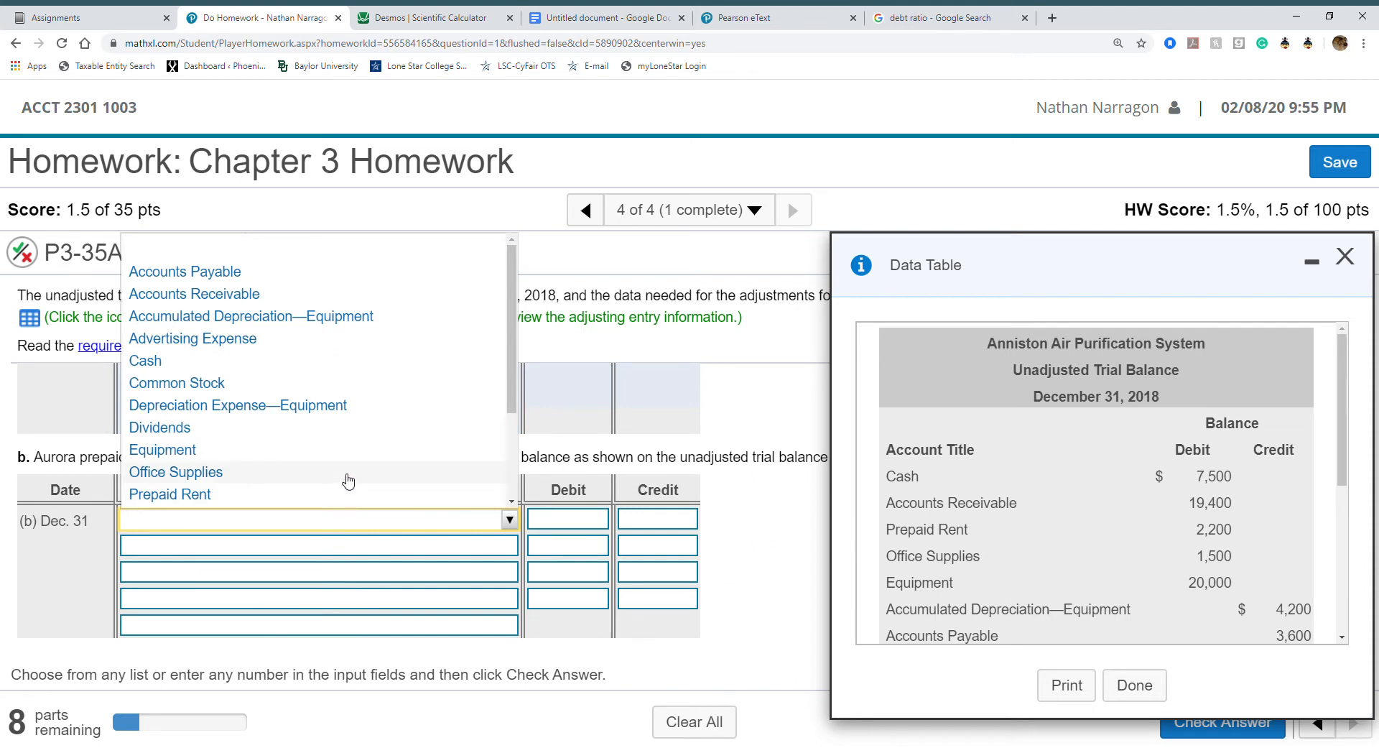
click(346, 494)
click(337, 521)
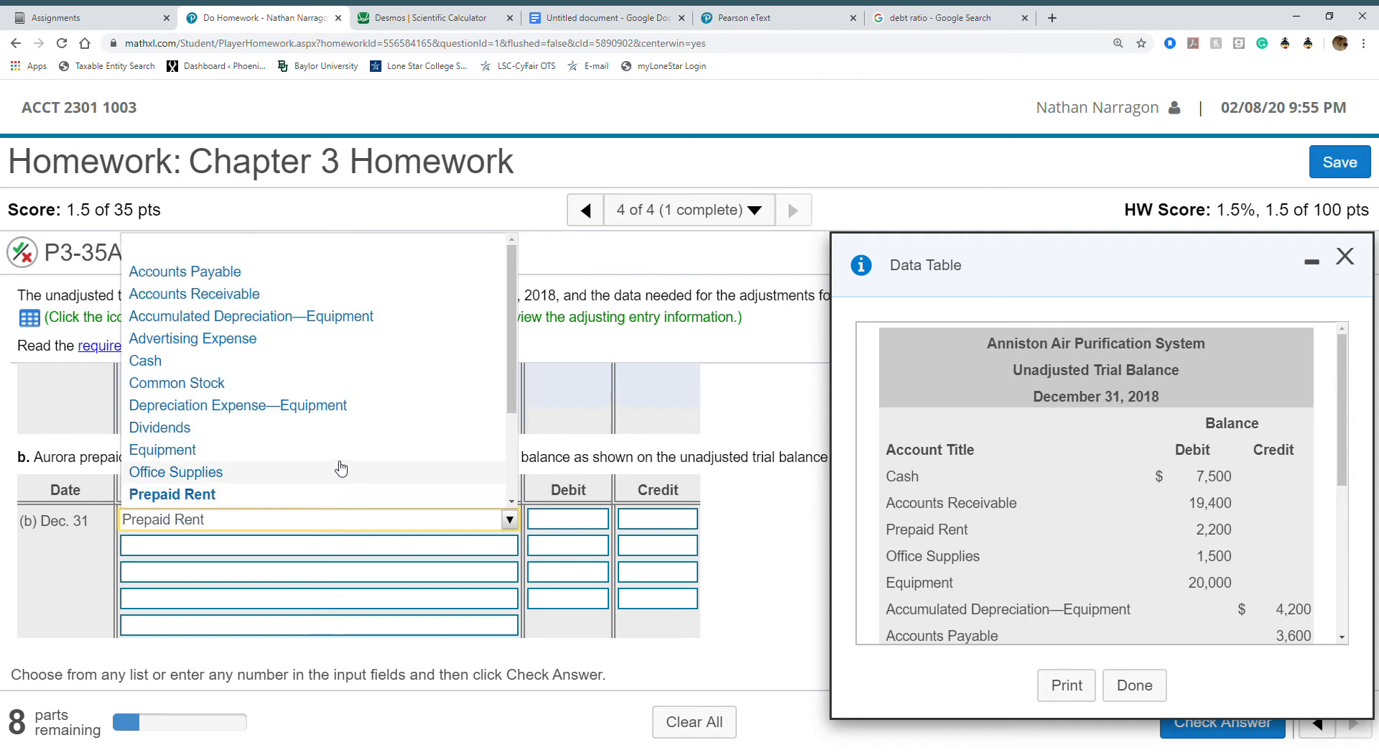
scroll(341, 469, down, 3)
Set the accounts of entry (b) to Rent Expense on the first line and Prepaid Rent on the second.
click(373, 546)
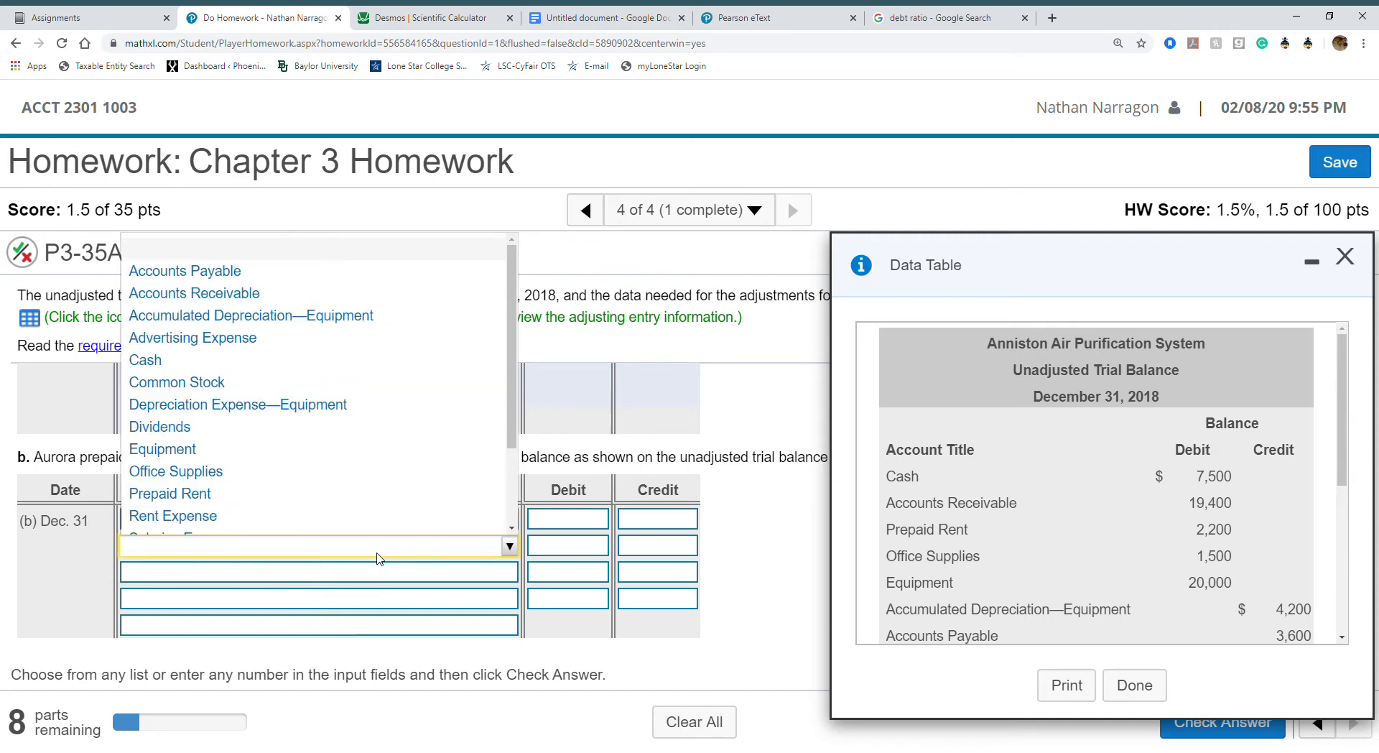
click(374, 507)
click(359, 525)
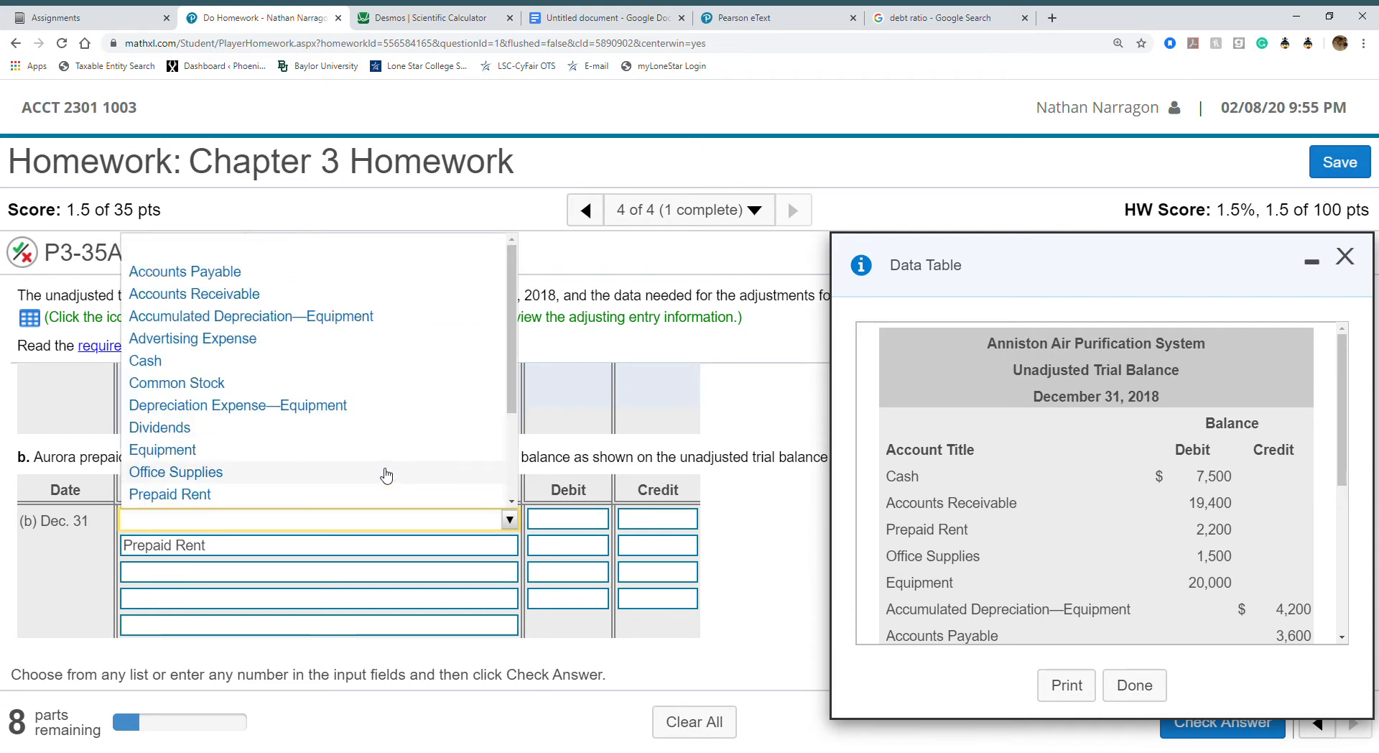
scroll(386, 475, down, 3)
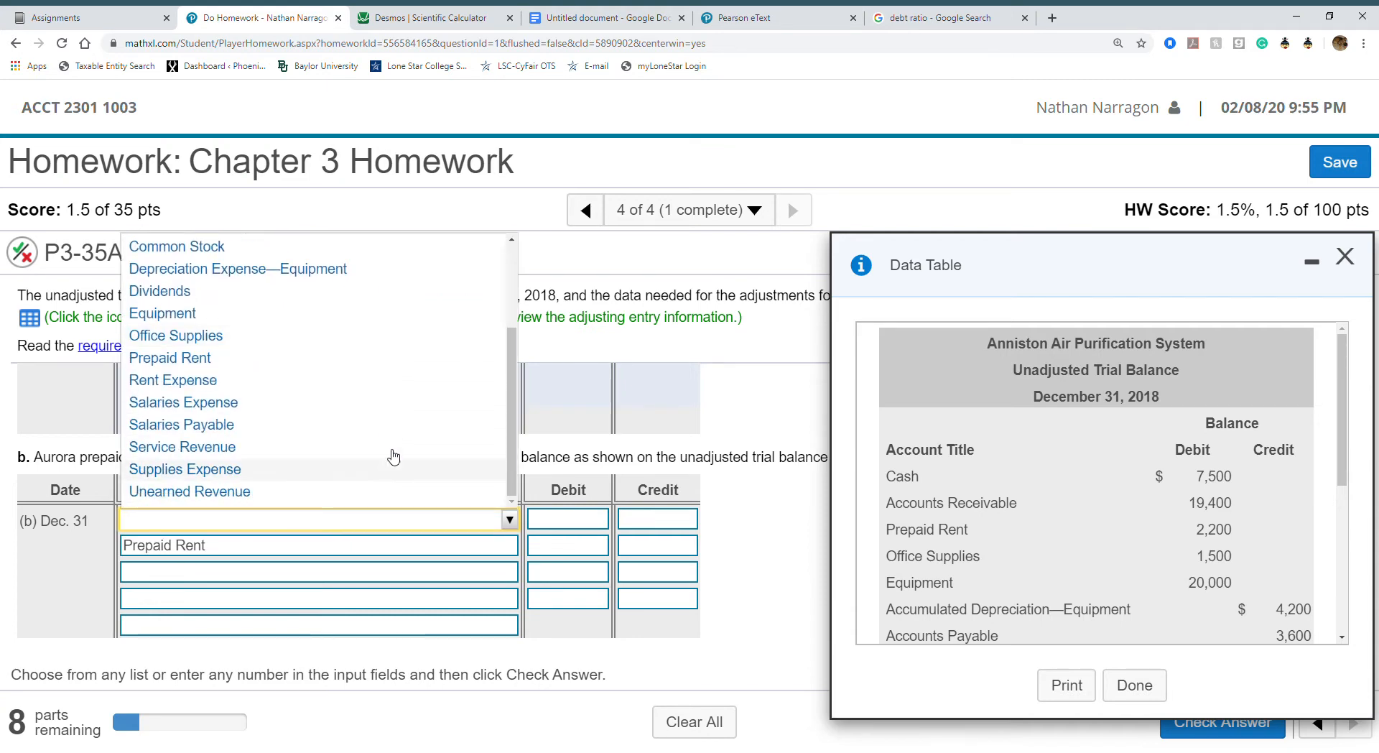
click(384, 377)
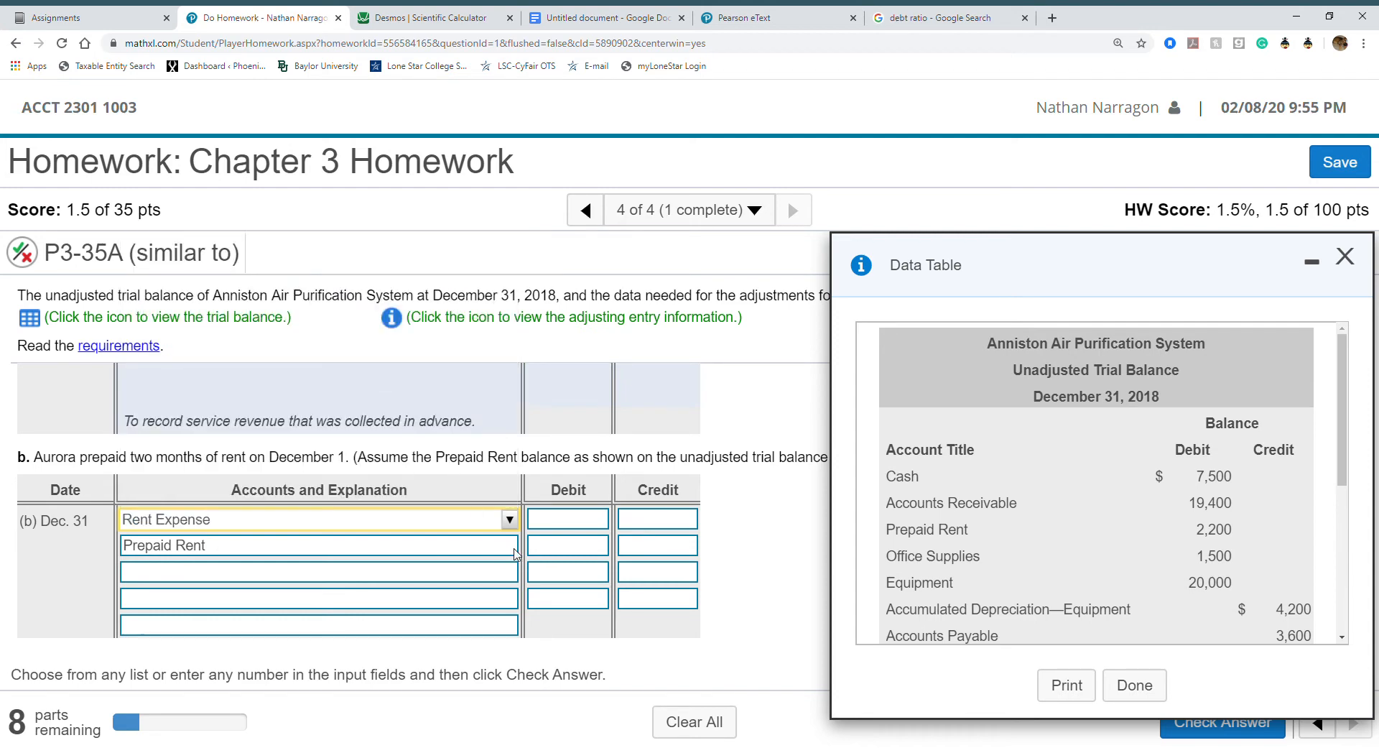
Enter an 1100 debit for Rent Expense and an 1100 credit for Prepaid Rent in entry (b).
click(570, 523)
text(1100)
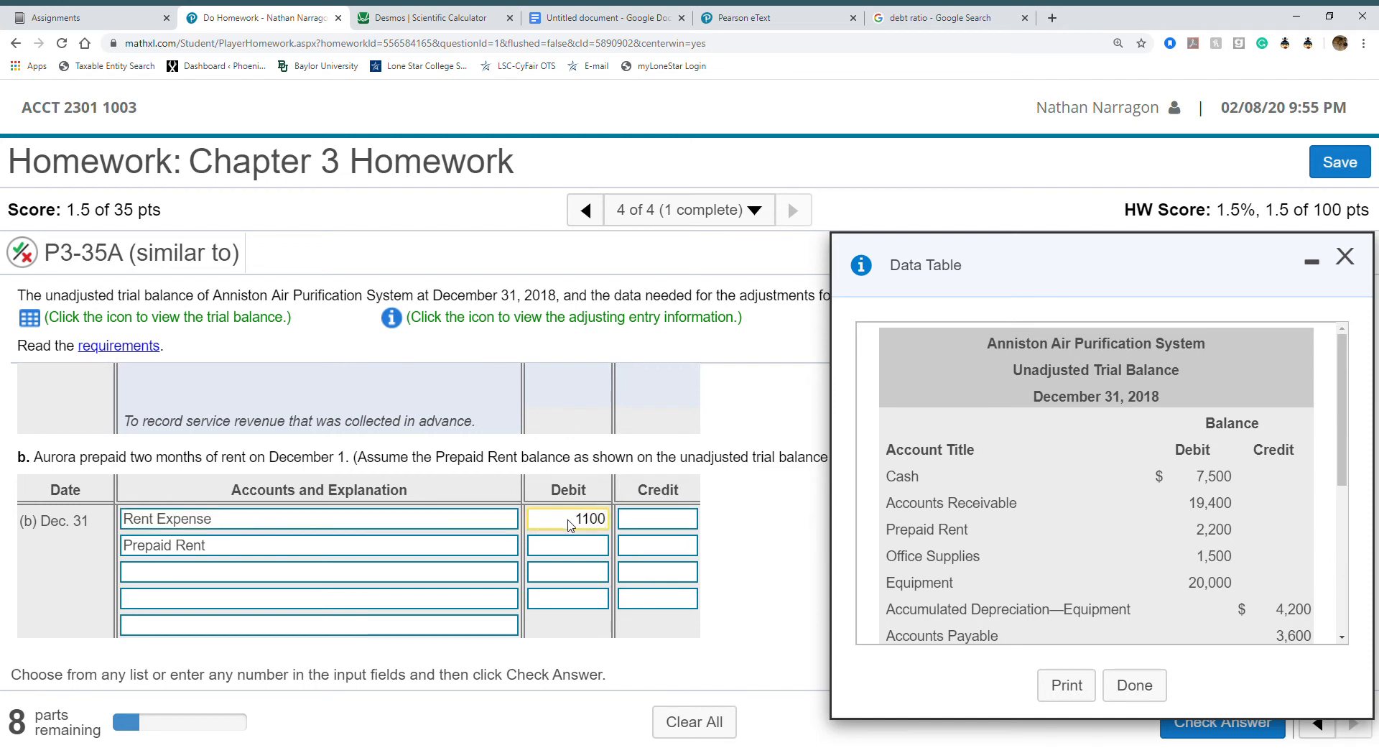
click(660, 551)
text(11)
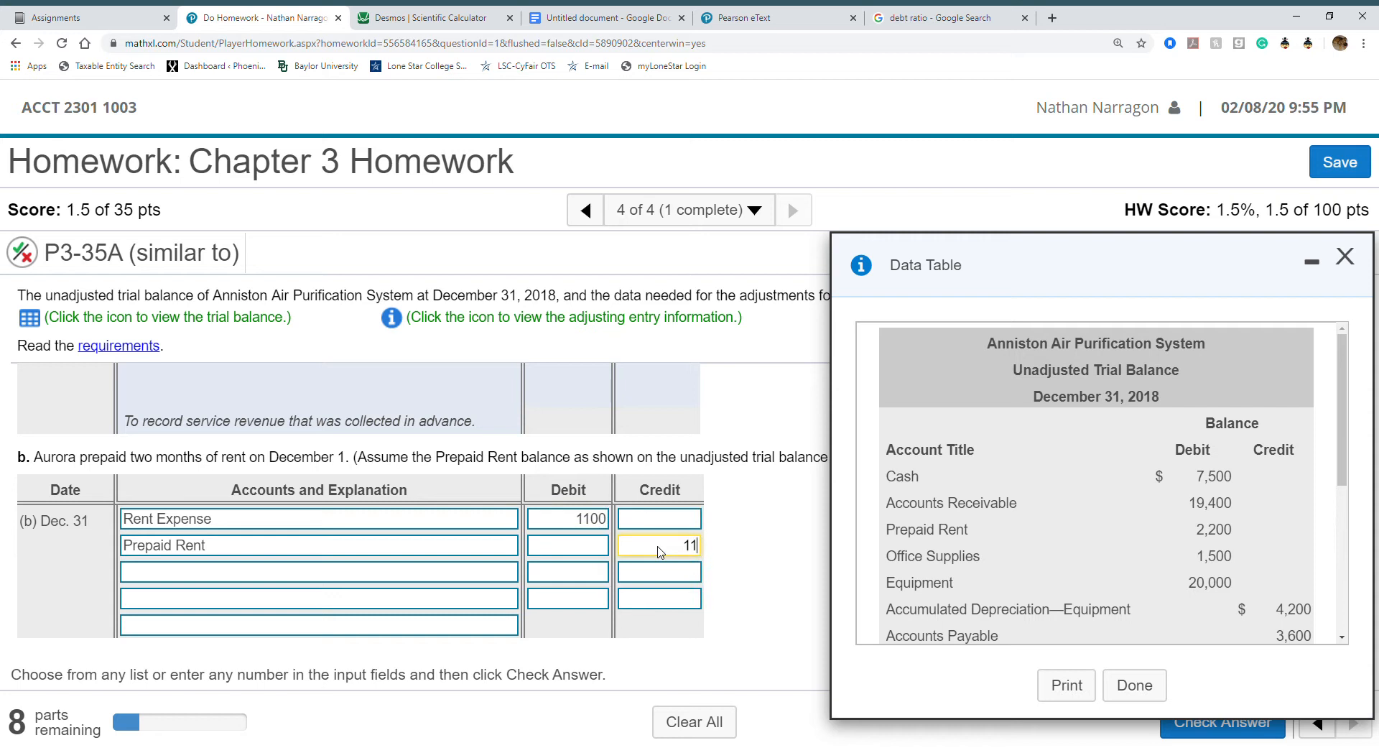
text(00)
Set the explanation of entry (b) to "To record rent expense." and check the answer.
click(460, 632)
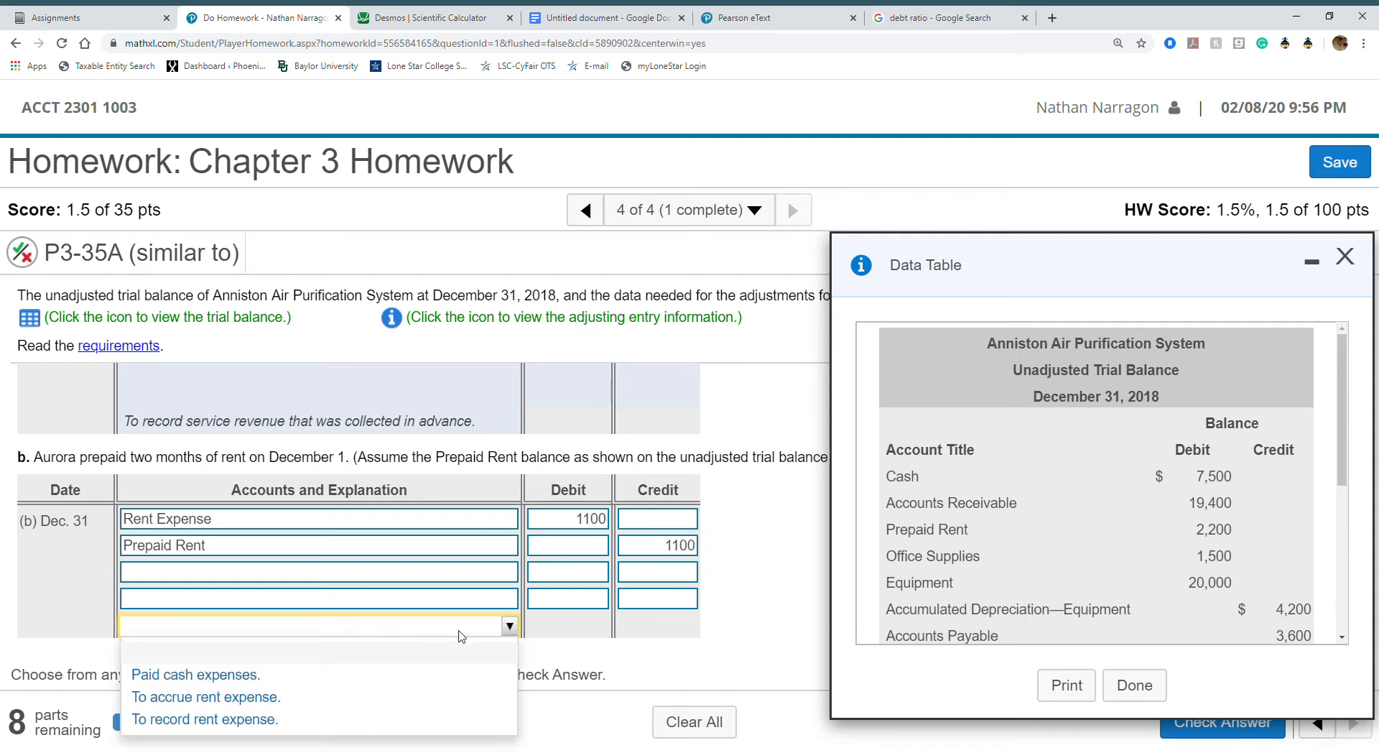
click(438, 719)
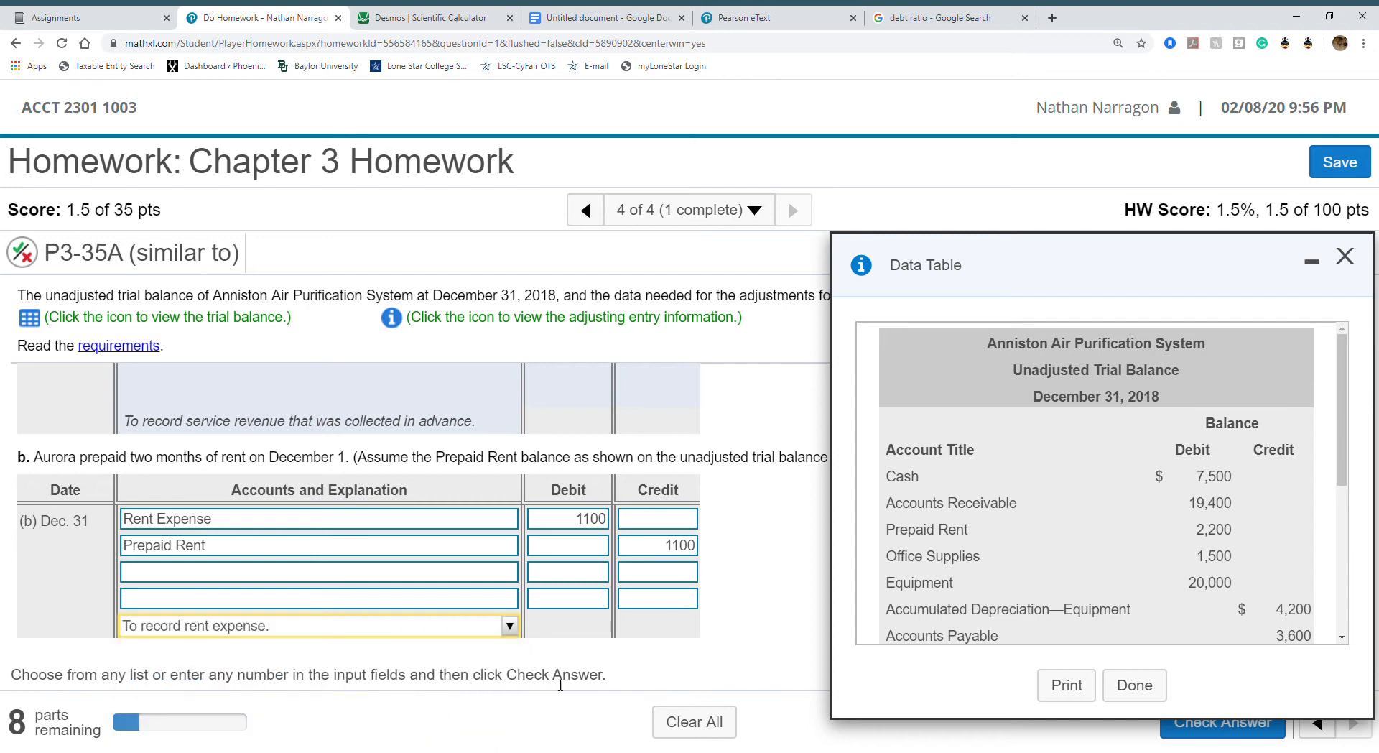
click(1236, 729)
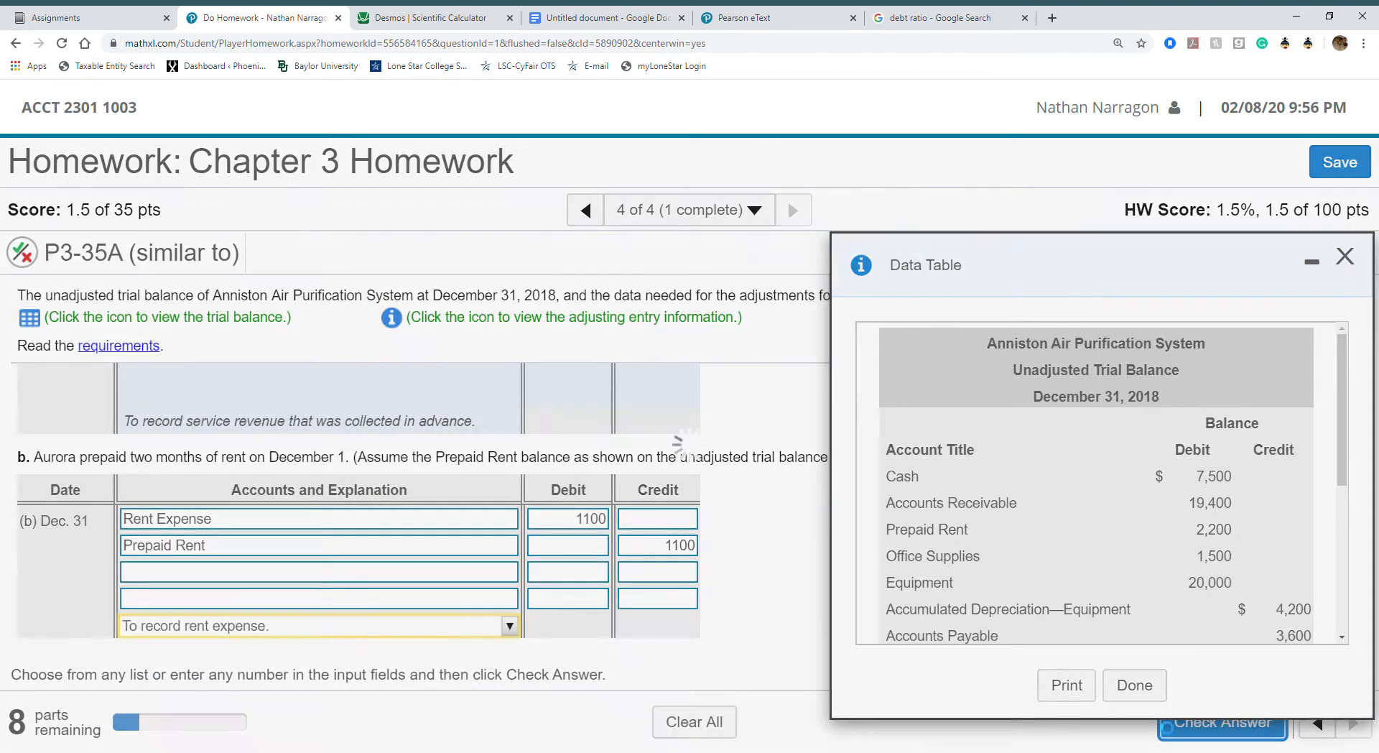
click(705, 522)
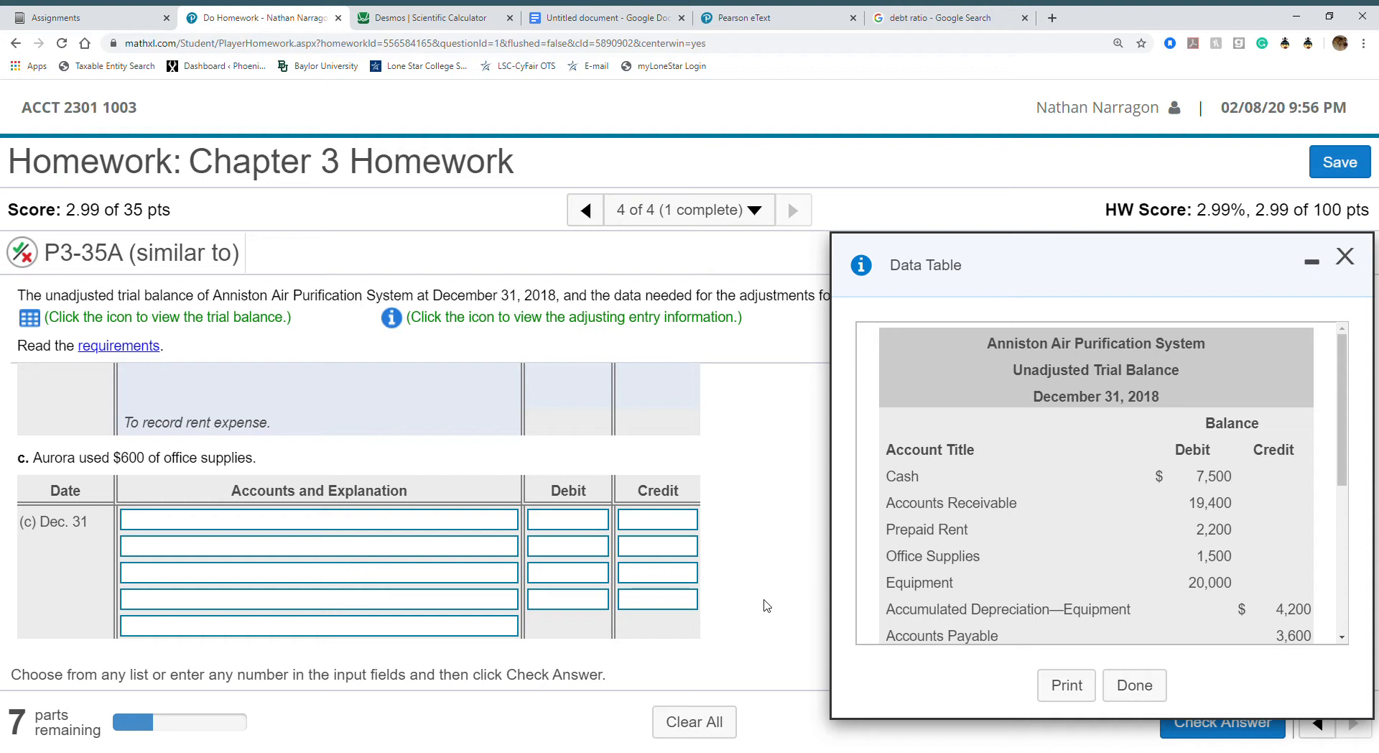
Set the accounts of entry (c) to Supplies Expense on the first line and Office Supplies on the second.
click(340, 519)
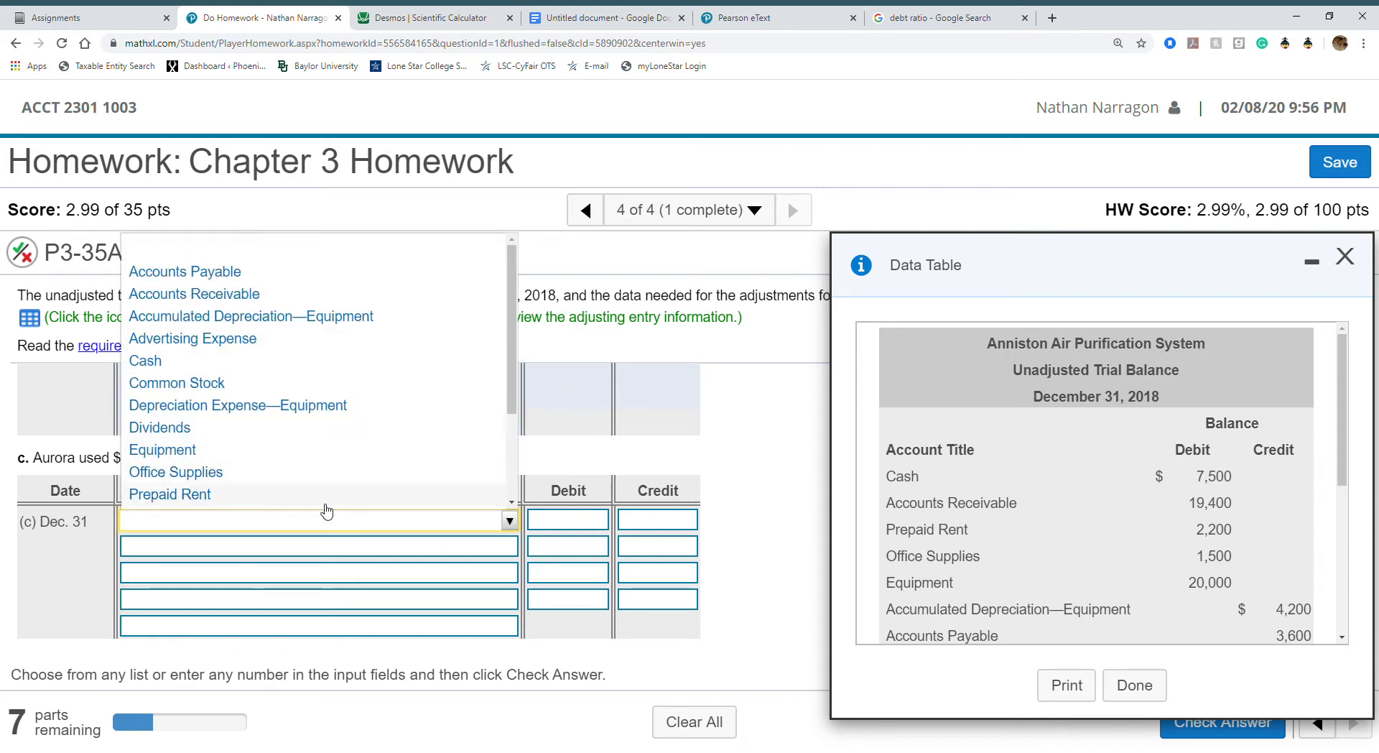
scroll(316, 463, down, 1)
scroll(316, 463, down, 3)
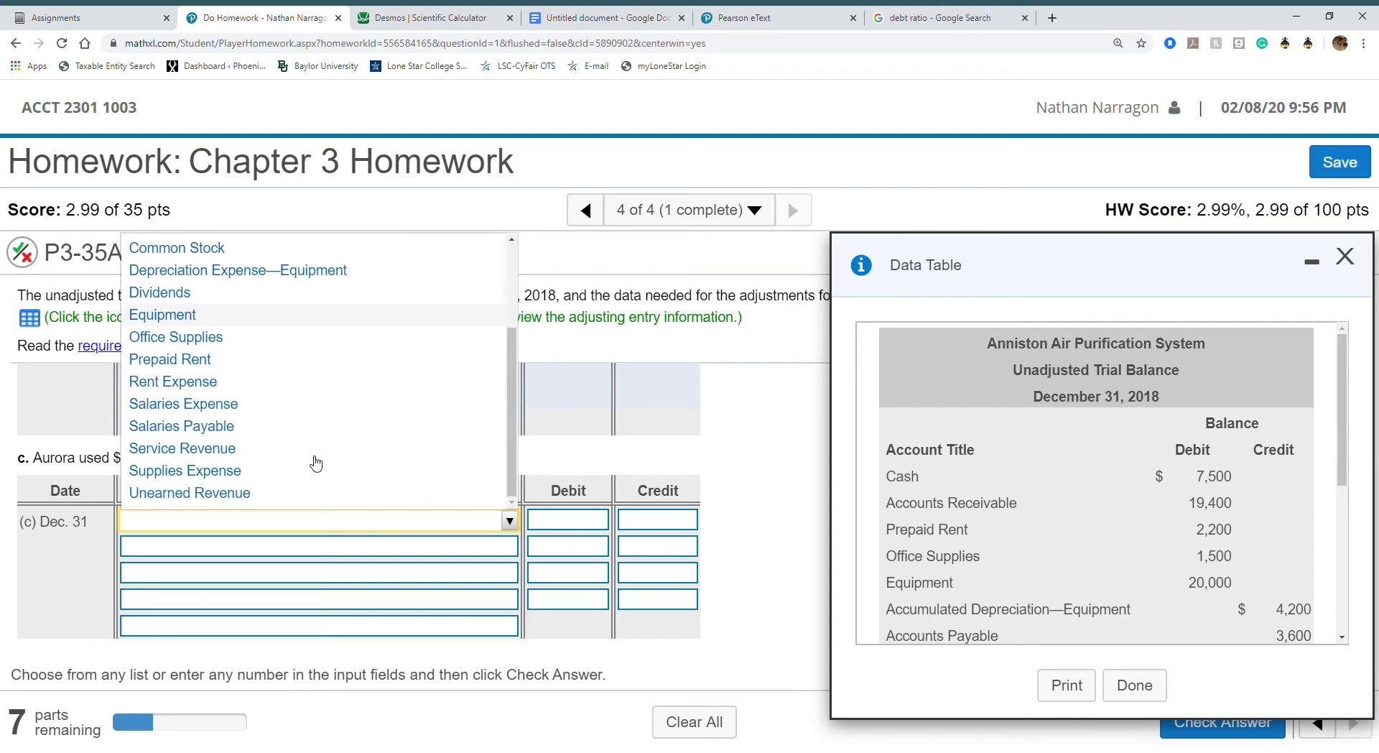
click(298, 470)
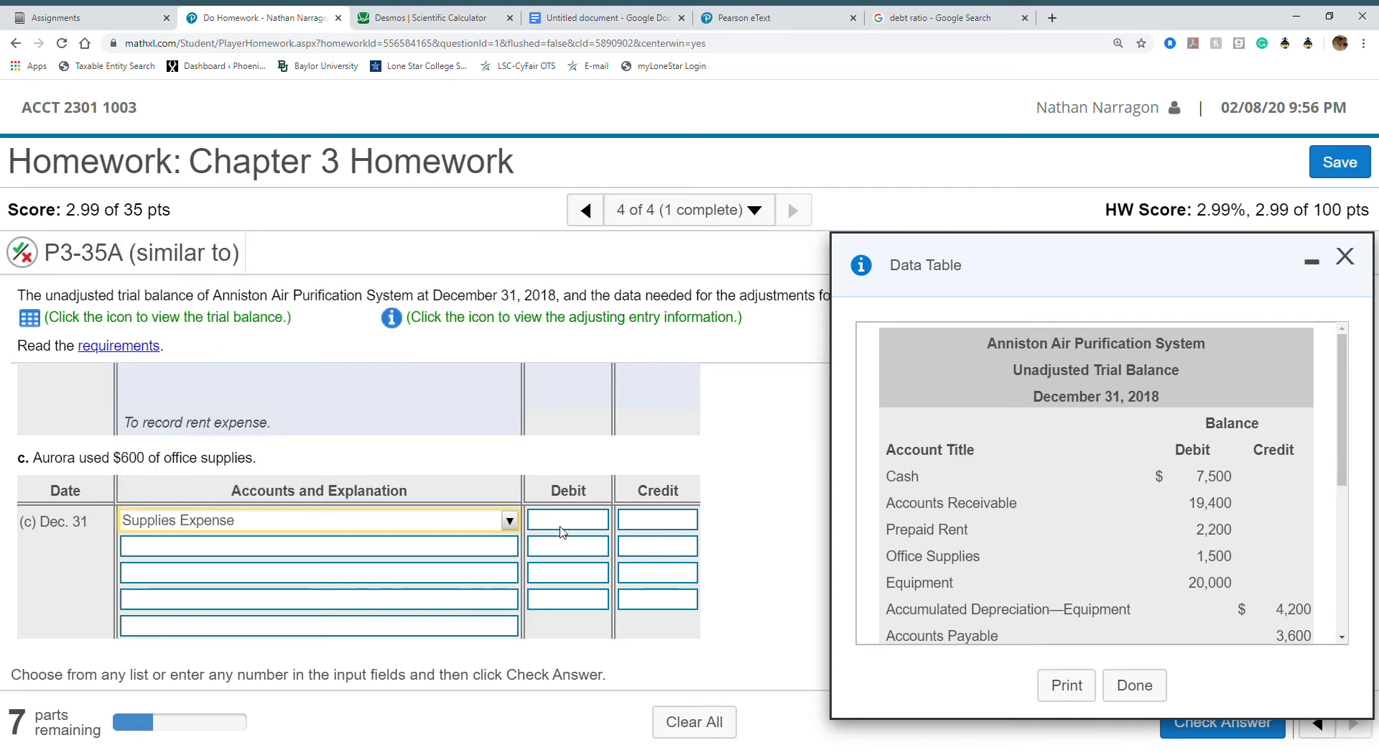
click(403, 552)
click(337, 471)
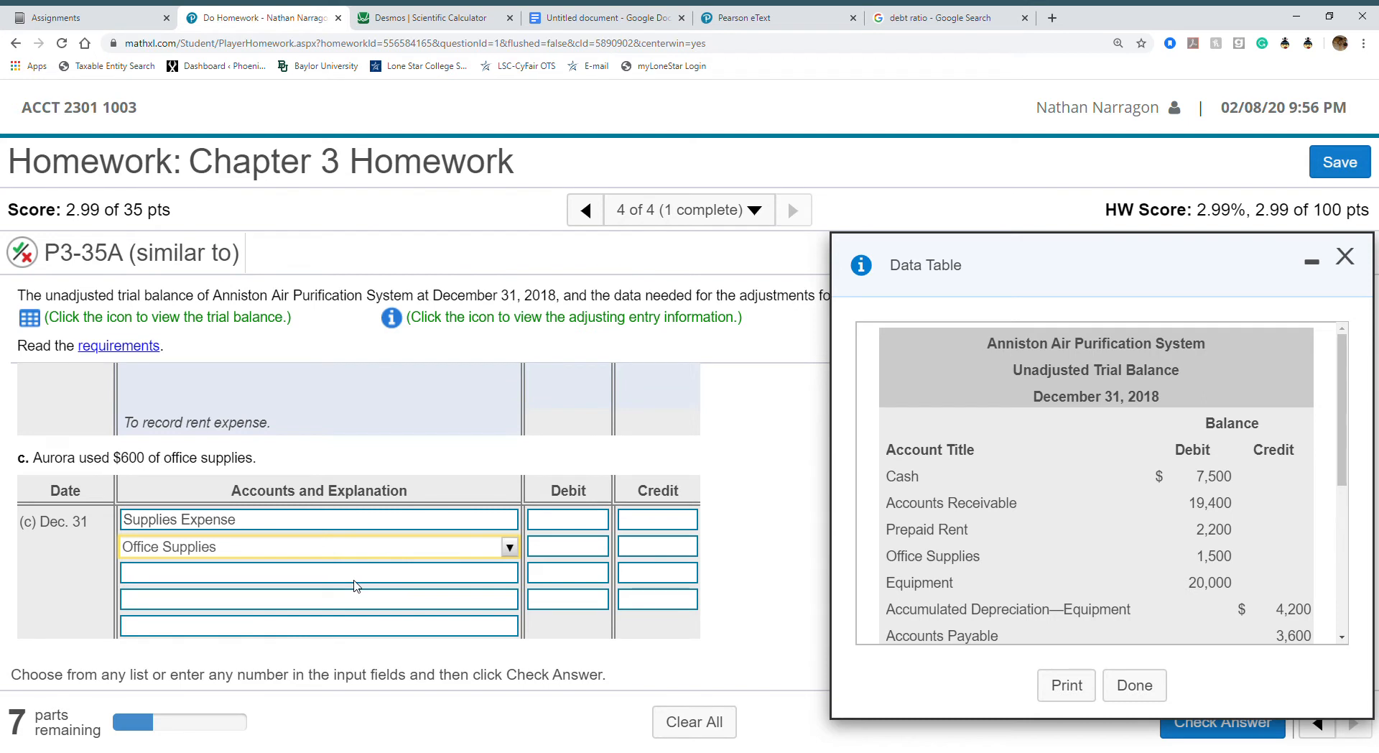
Enter a 600 debit for Supplies Expense and a 600 credit for Office Supplies in entry (c).
click(583, 523)
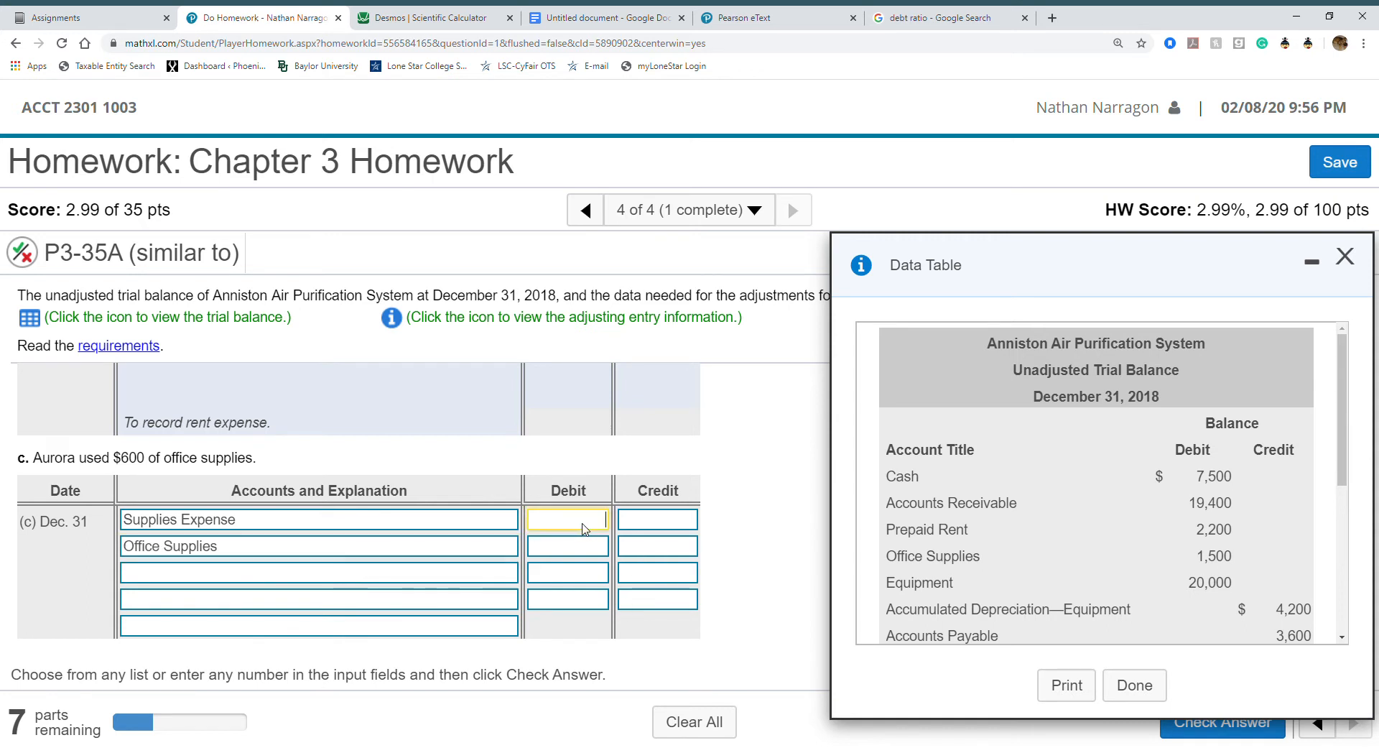
text(600)
click(673, 560)
text(600)
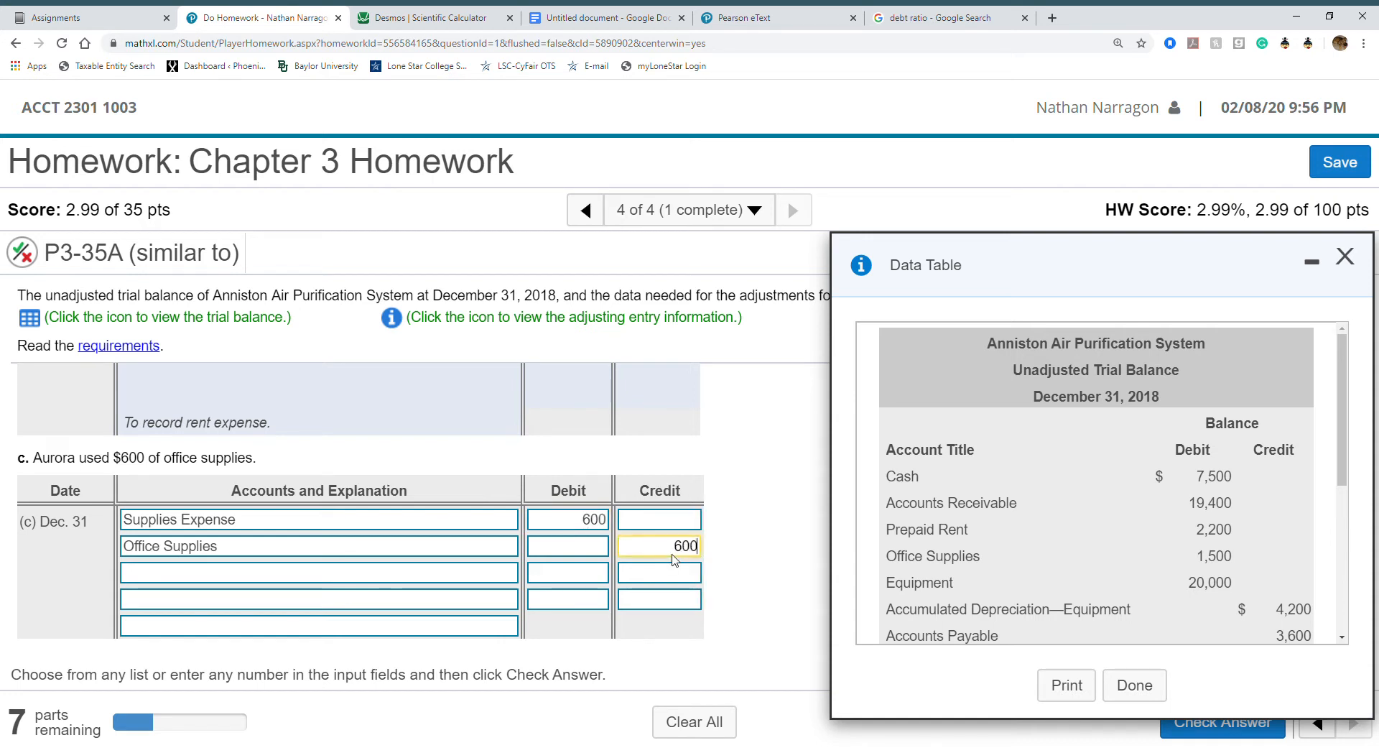
Set the explanation of entry (c) to "To record office supplies used." and check the answer.
click(451, 620)
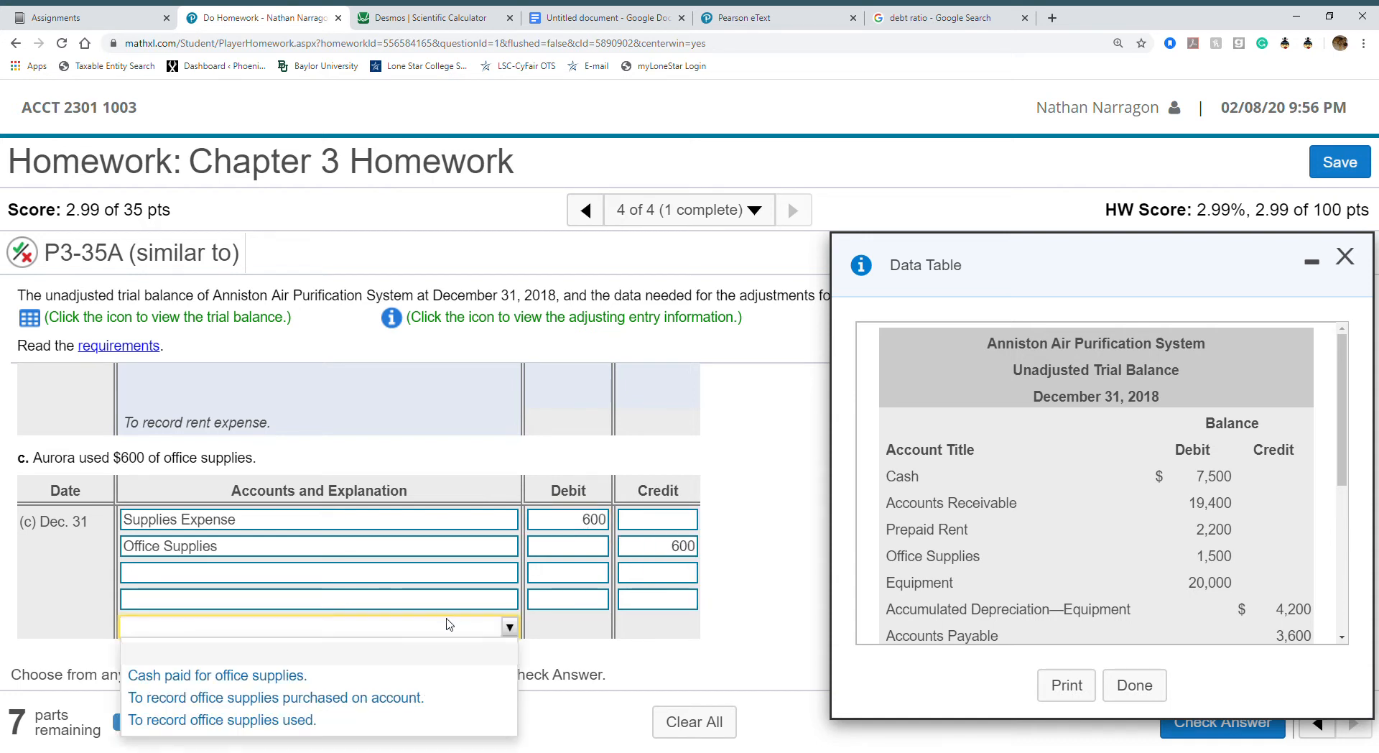
click(421, 719)
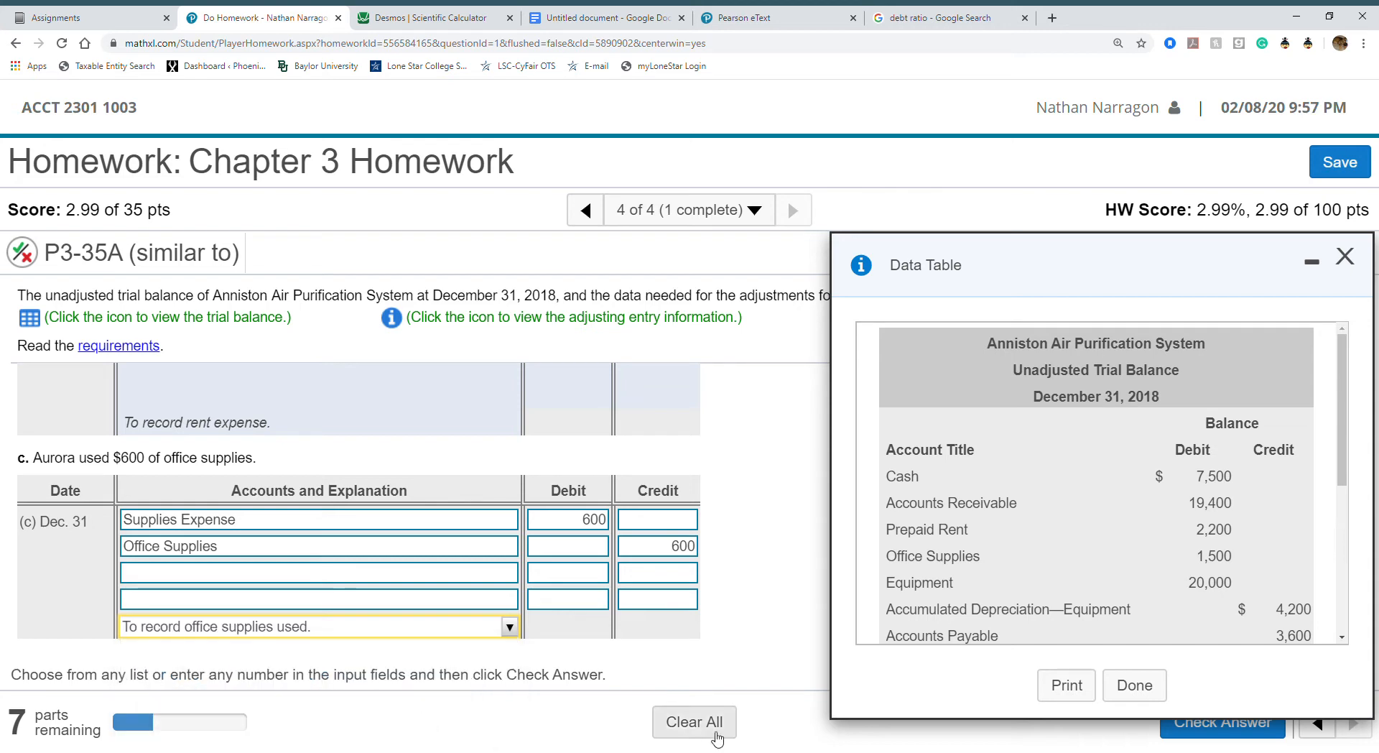
click(1192, 727)
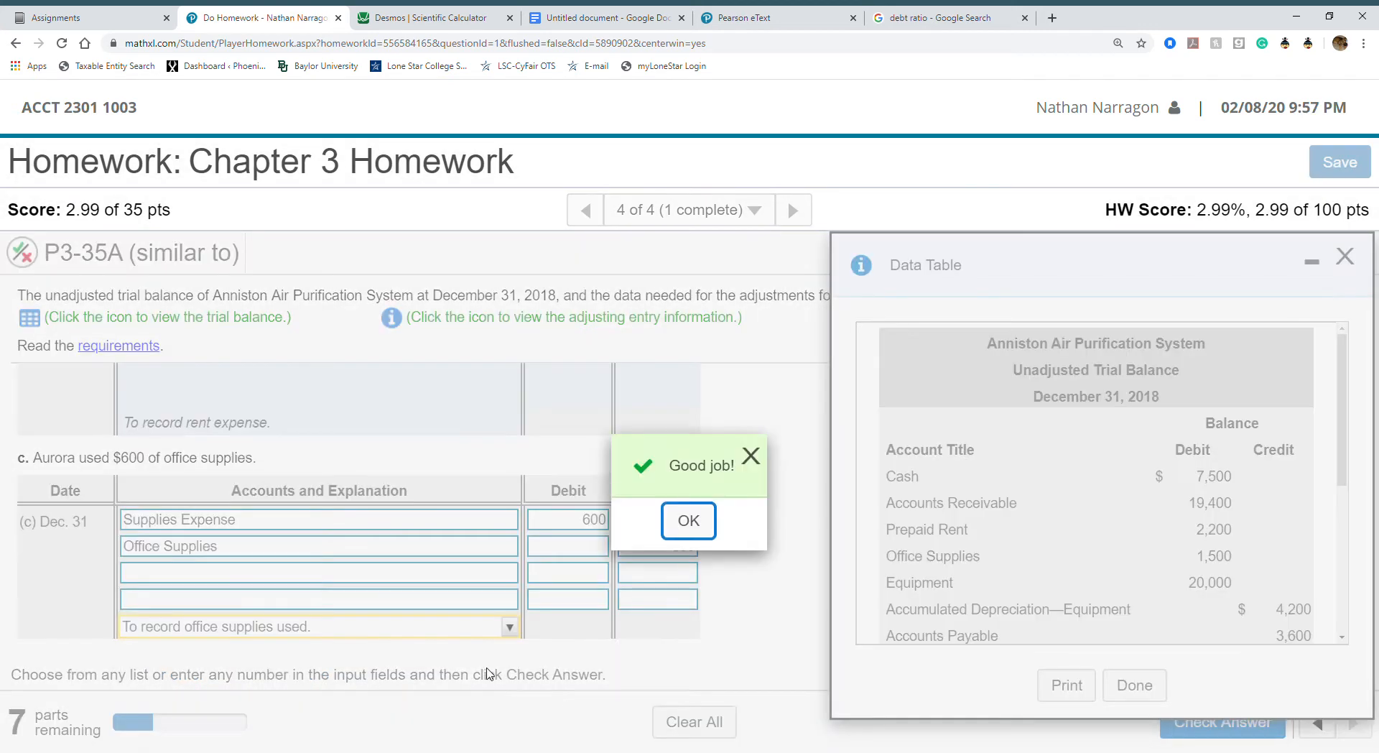
click(688, 522)
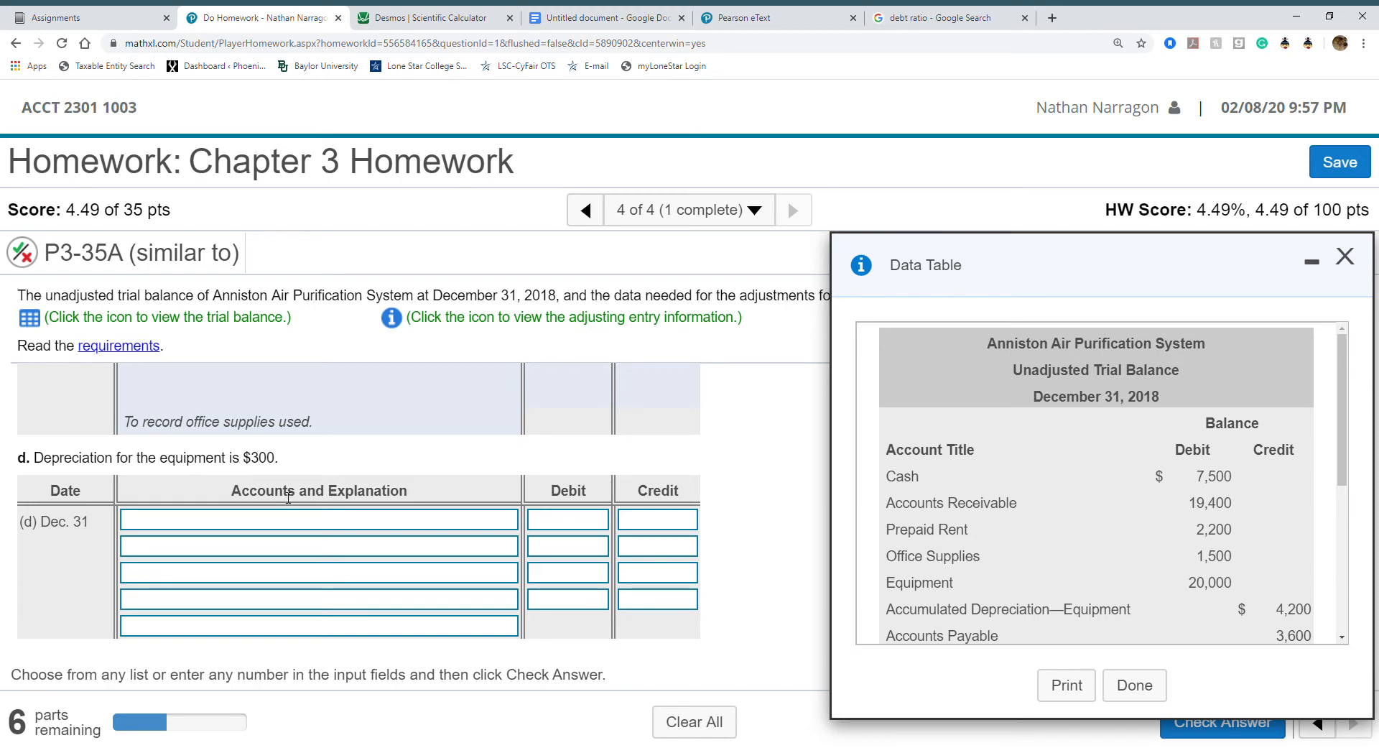
Set the accounts of entry (d) to Depreciation Expense—Equipment on the first line and Accumulated Depreciation—Equipment on the second.
click(397, 528)
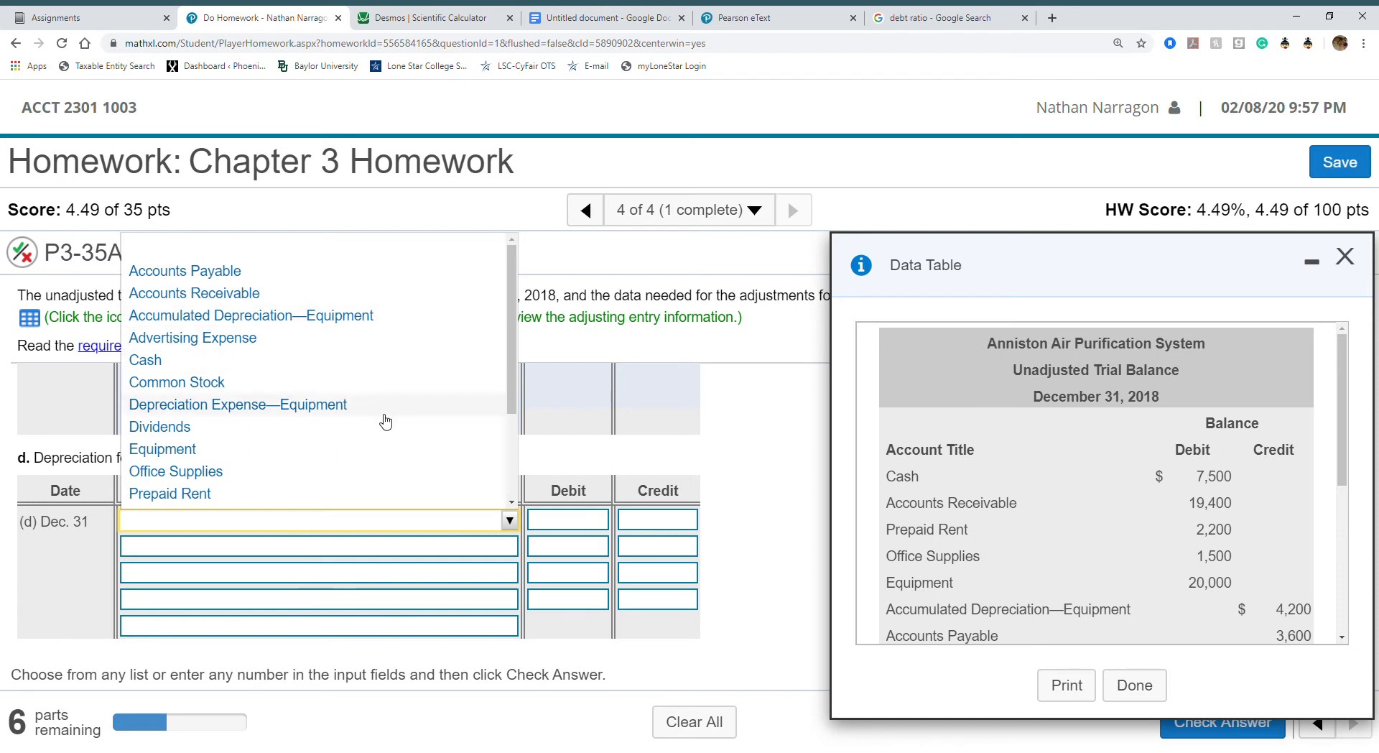
scroll(393, 422, down, 3)
scroll(342, 466, up, 3)
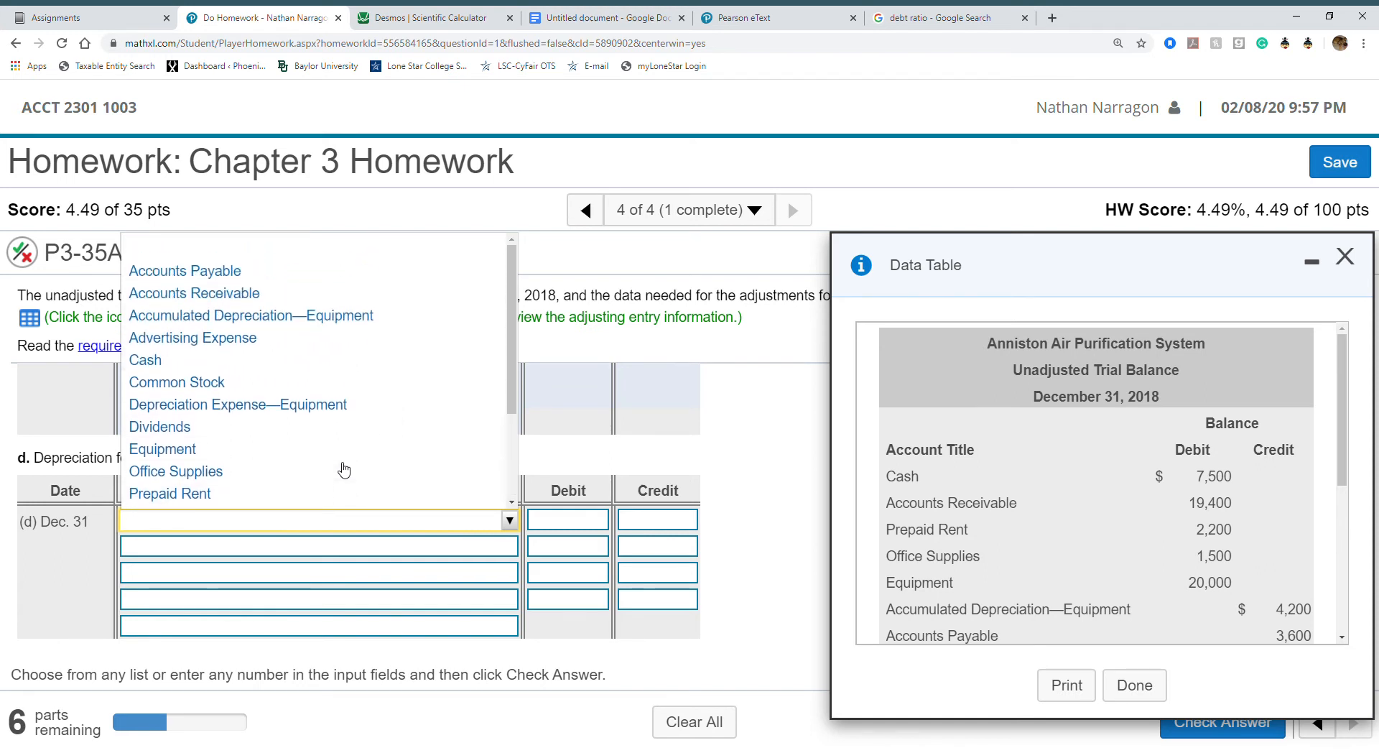
click(348, 406)
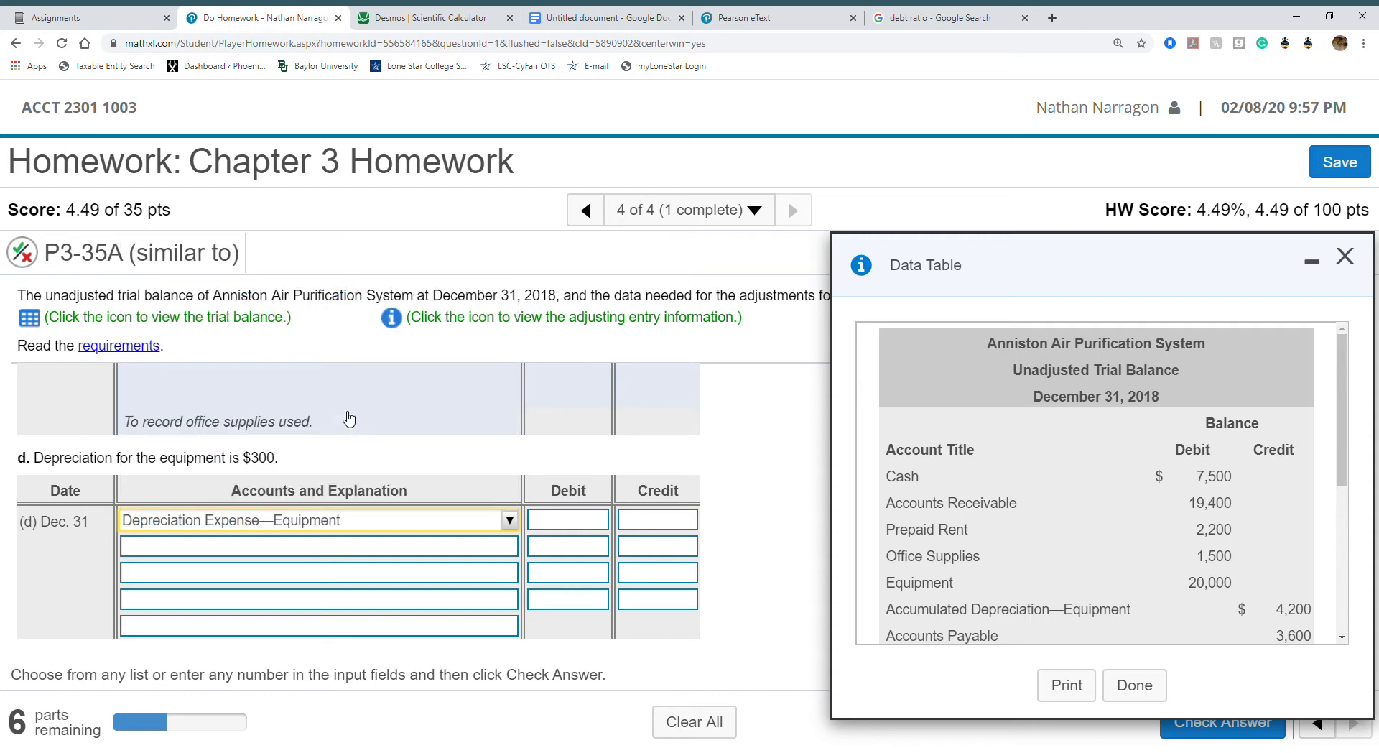
click(403, 549)
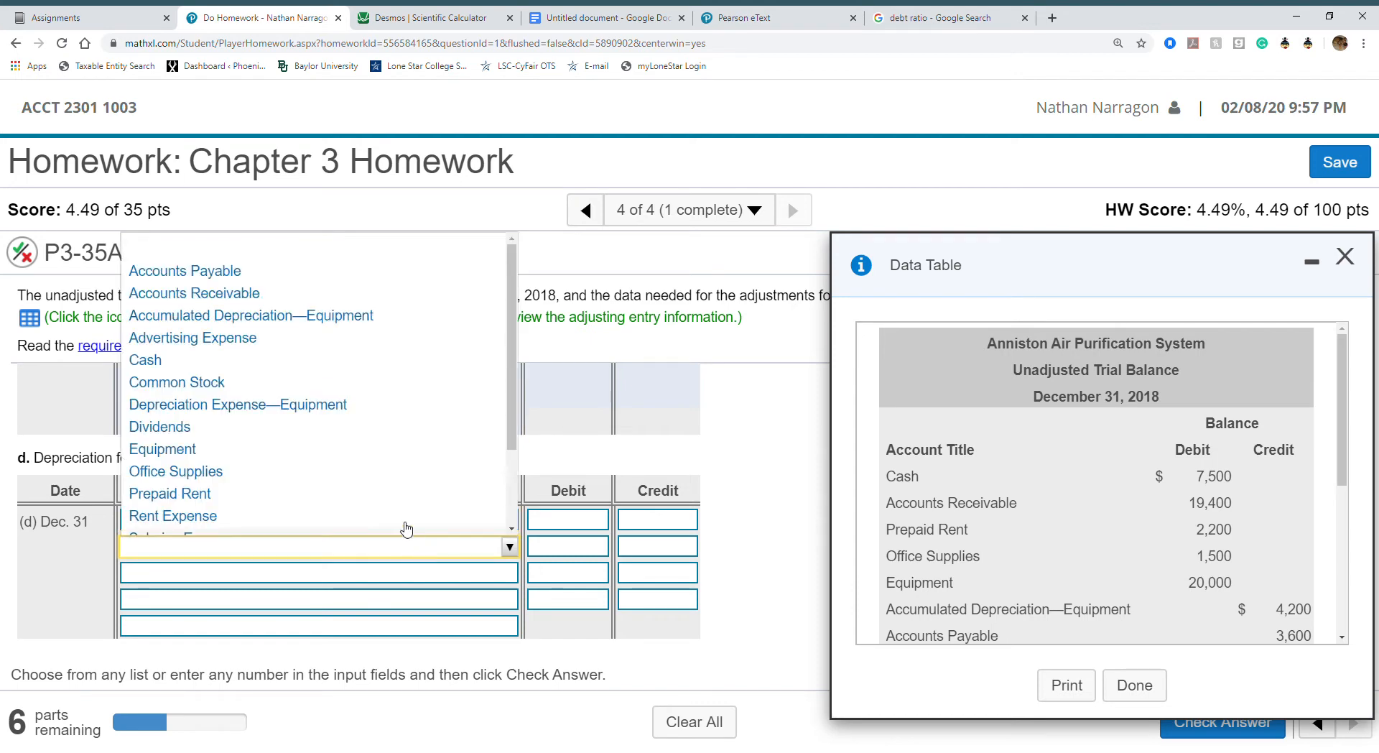
click(358, 317)
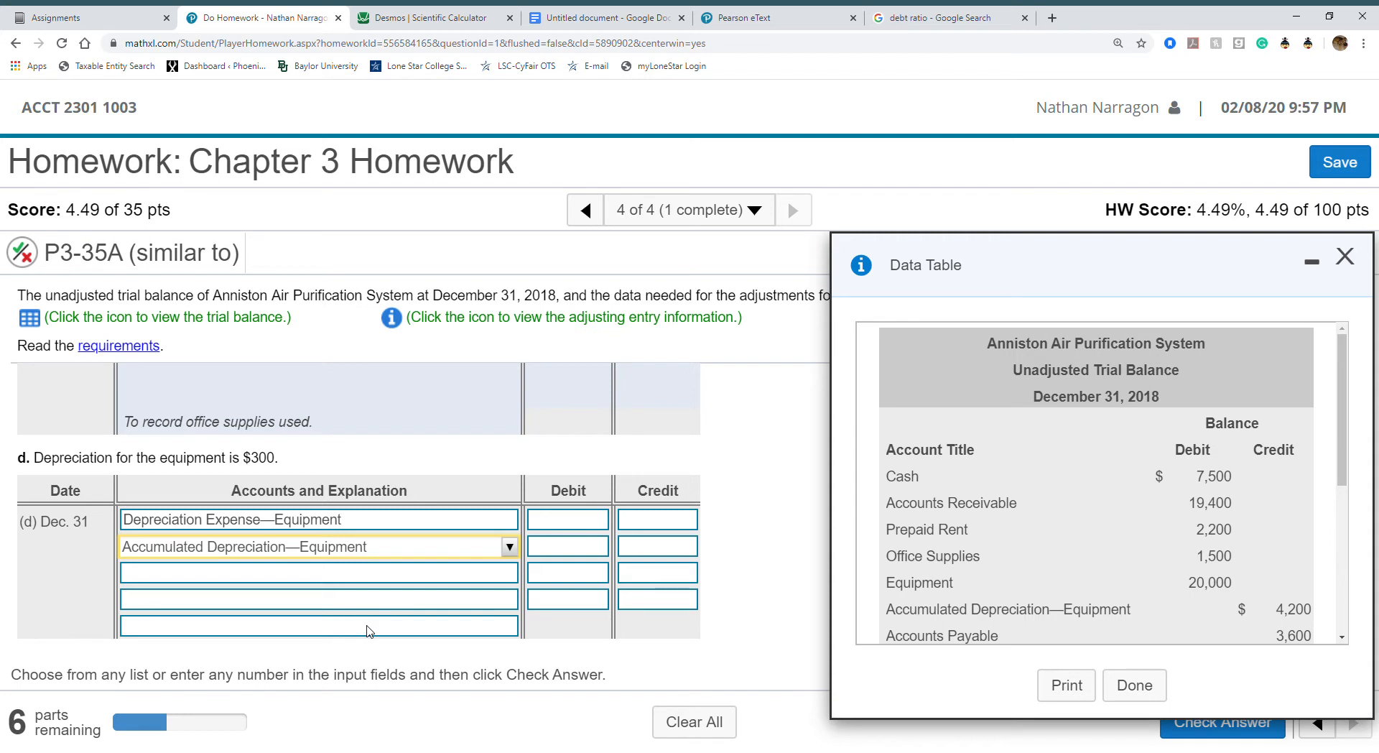
Enter a 300 debit for Depreciation Expense—Equipment and a 300 credit for Accumulated Depreciation—Equipment, and check entry (d) without an explanation.
drag(113, 458, 261, 459)
click(568, 520)
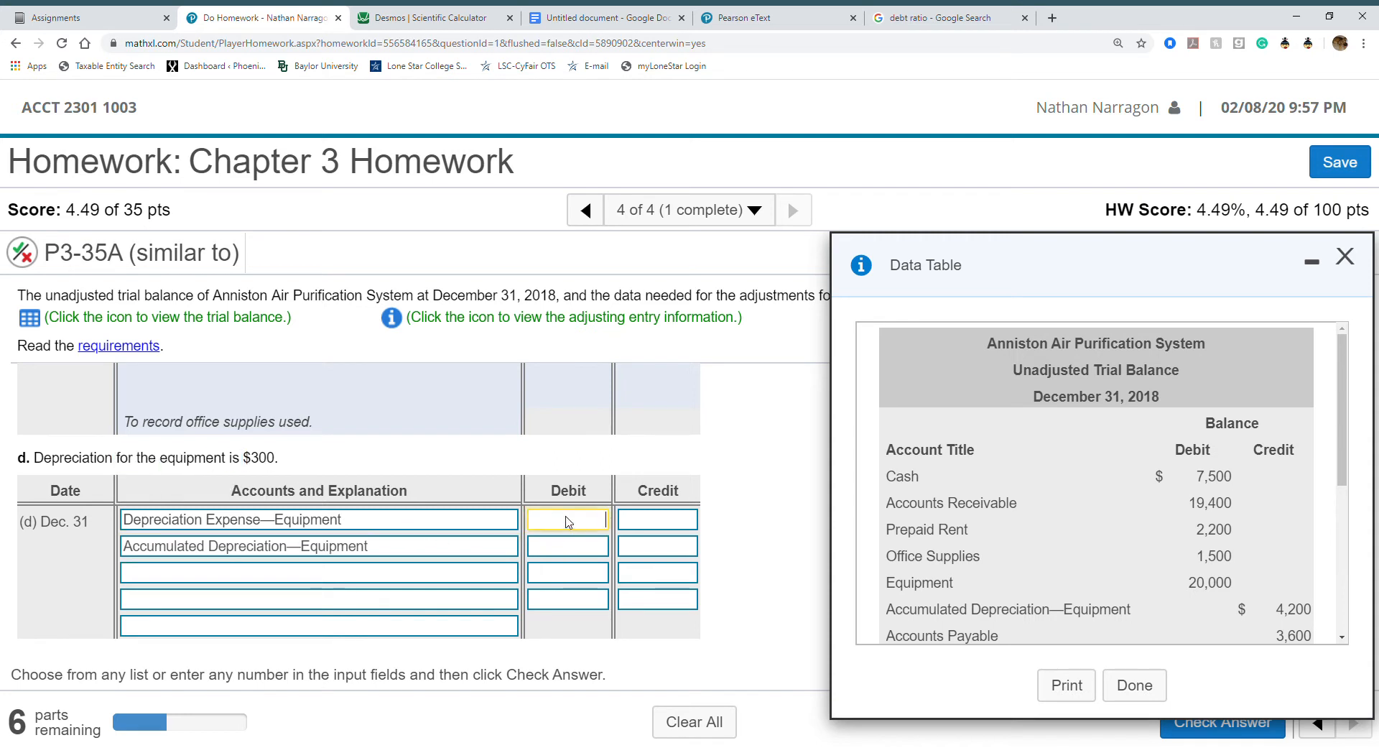
text(300)
click(664, 553)
text(300)
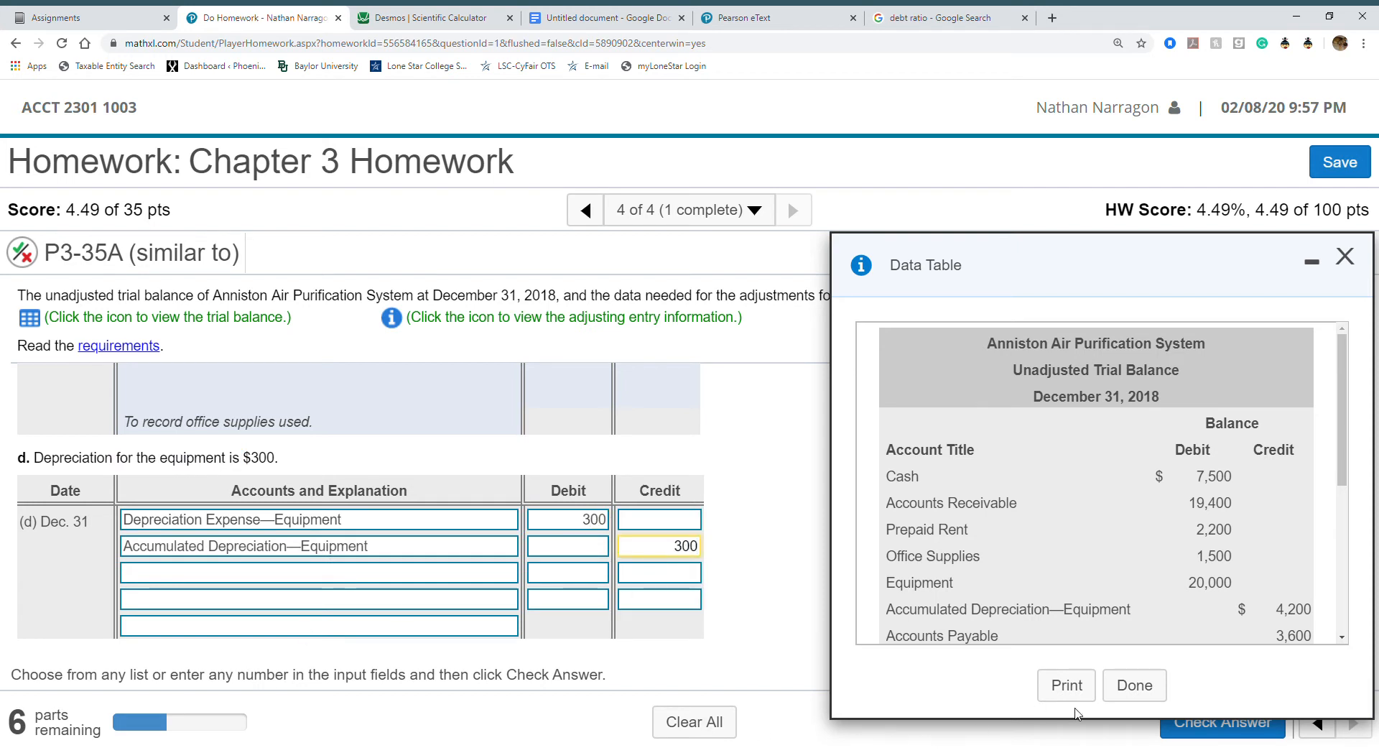
click(1170, 724)
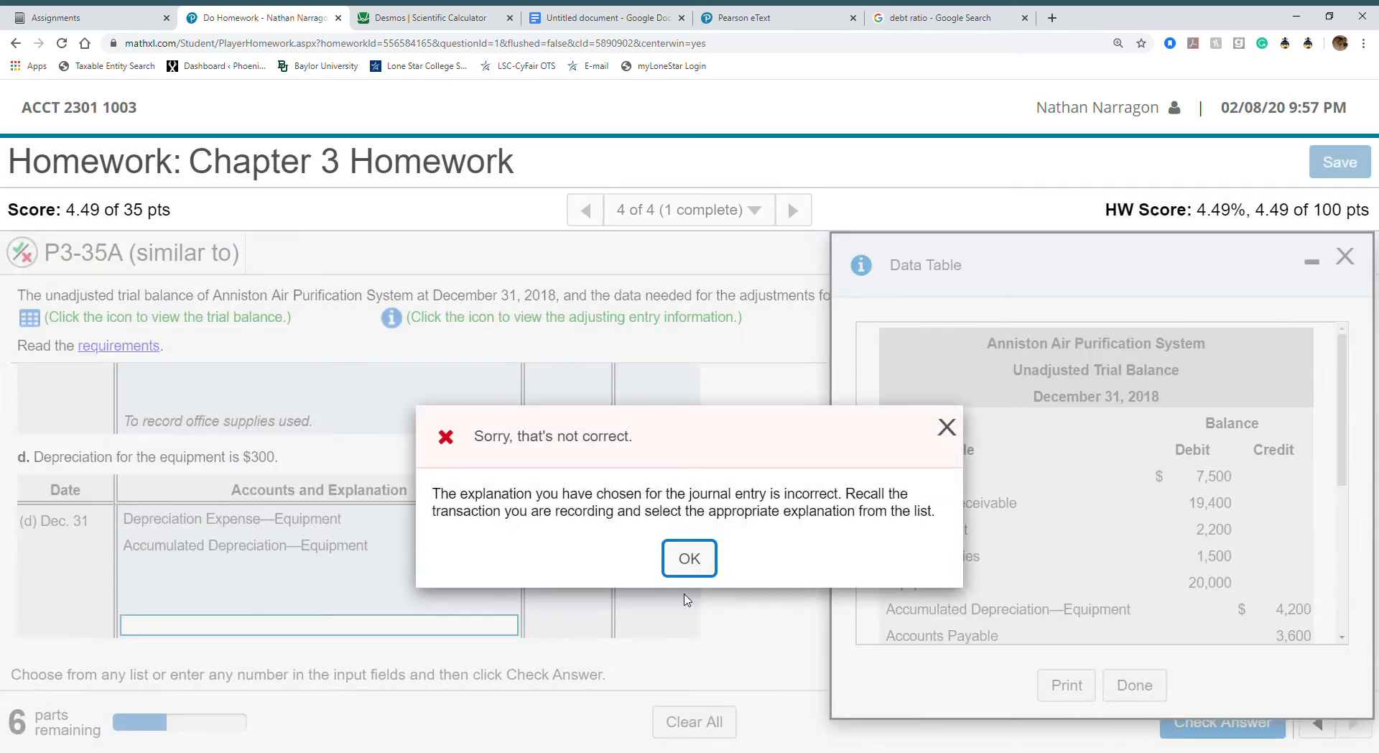
click(688, 557)
Set the explanation of entry (d) to "To record depreciation on equipment." and check the answer.
click(454, 623)
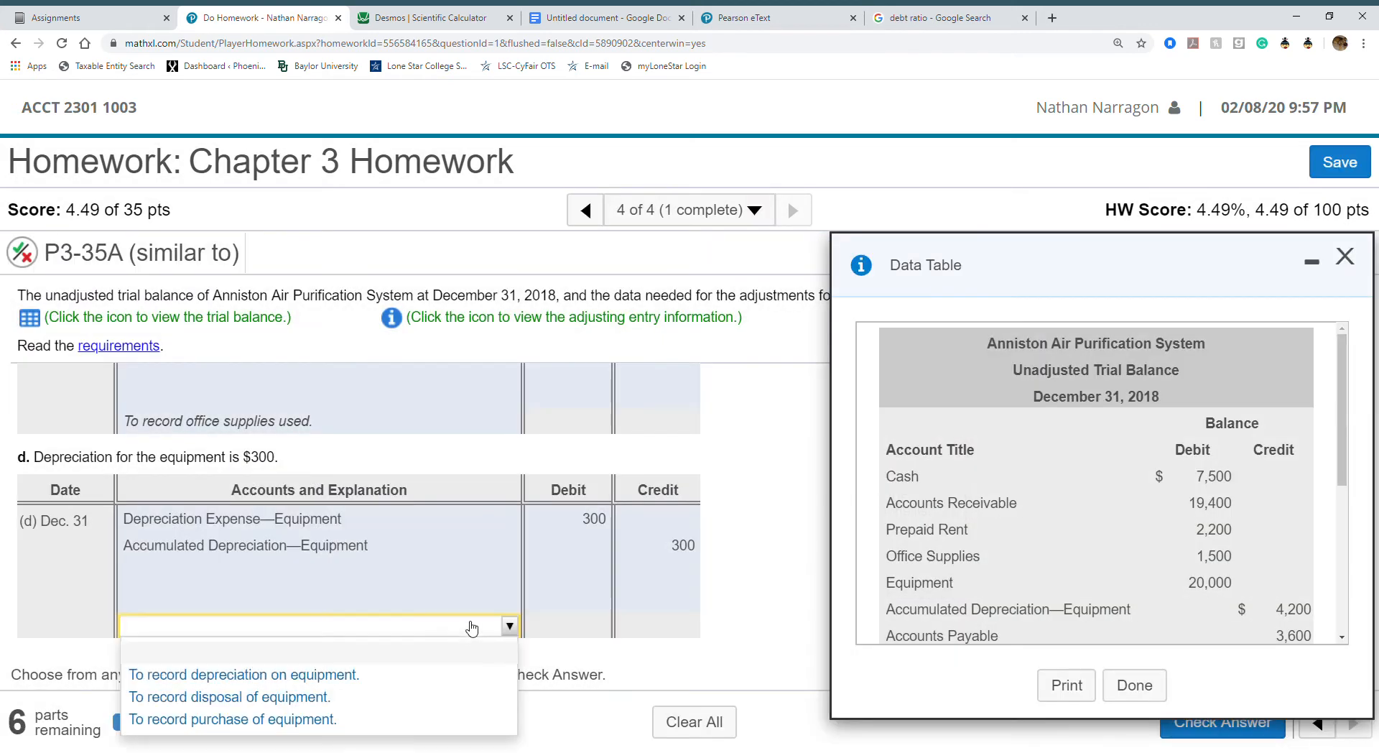
click(430, 682)
click(1181, 727)
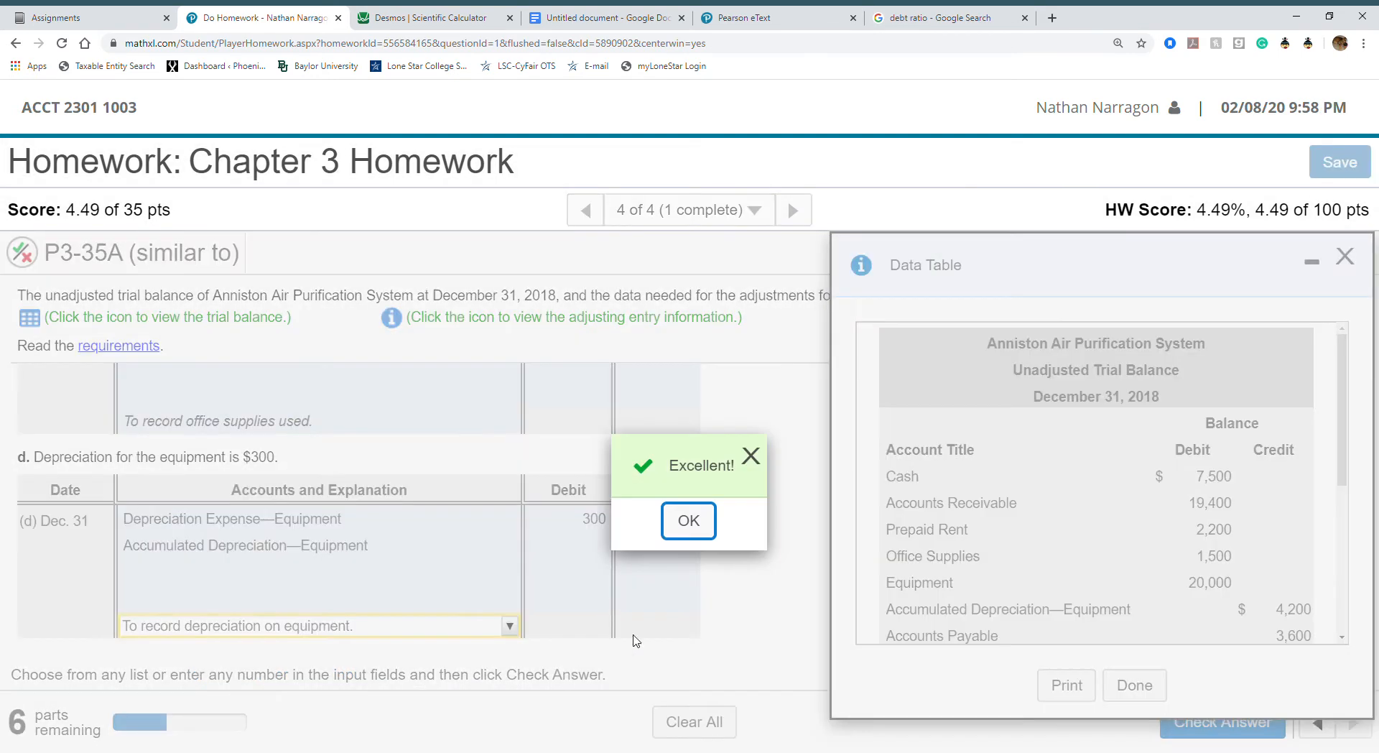
click(710, 518)
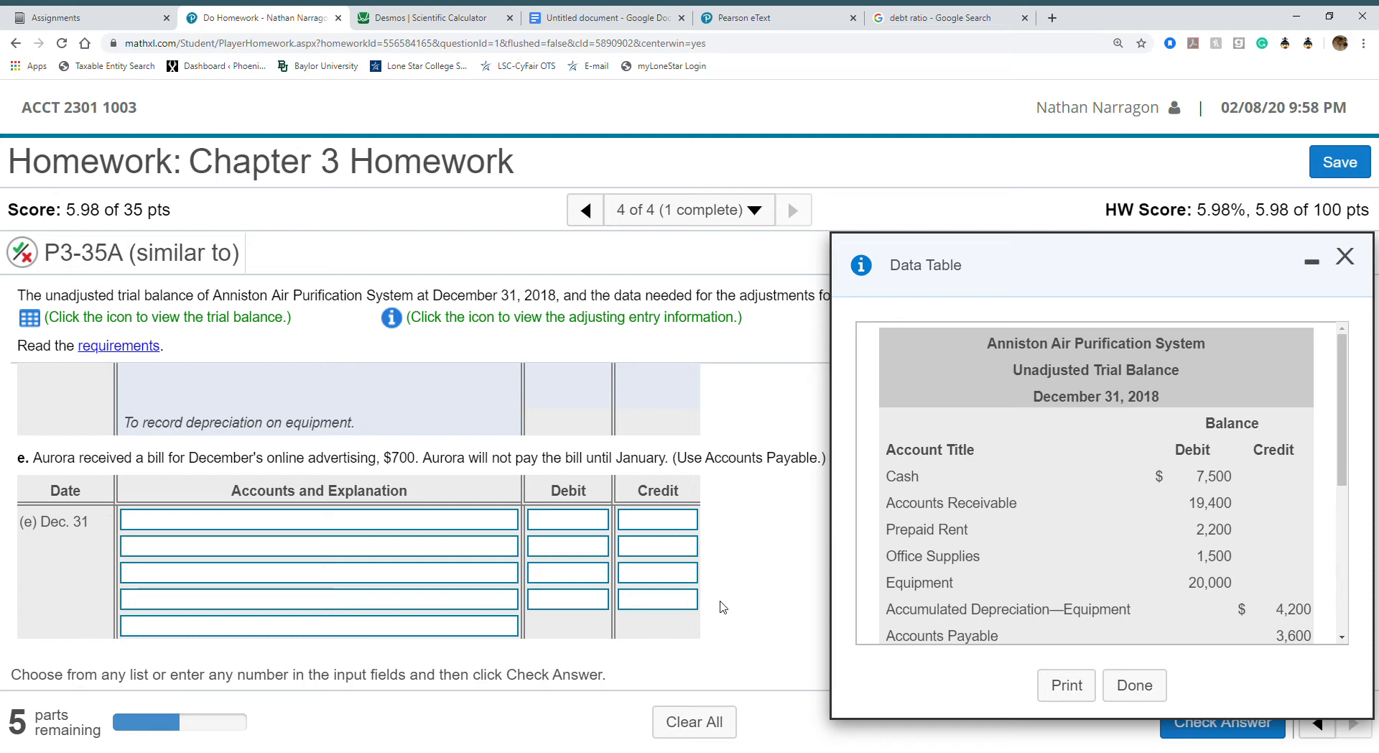
Set the accounts of entry (e) to Advertising Expense on the first line and Accounts Payable on the second.
click(341, 527)
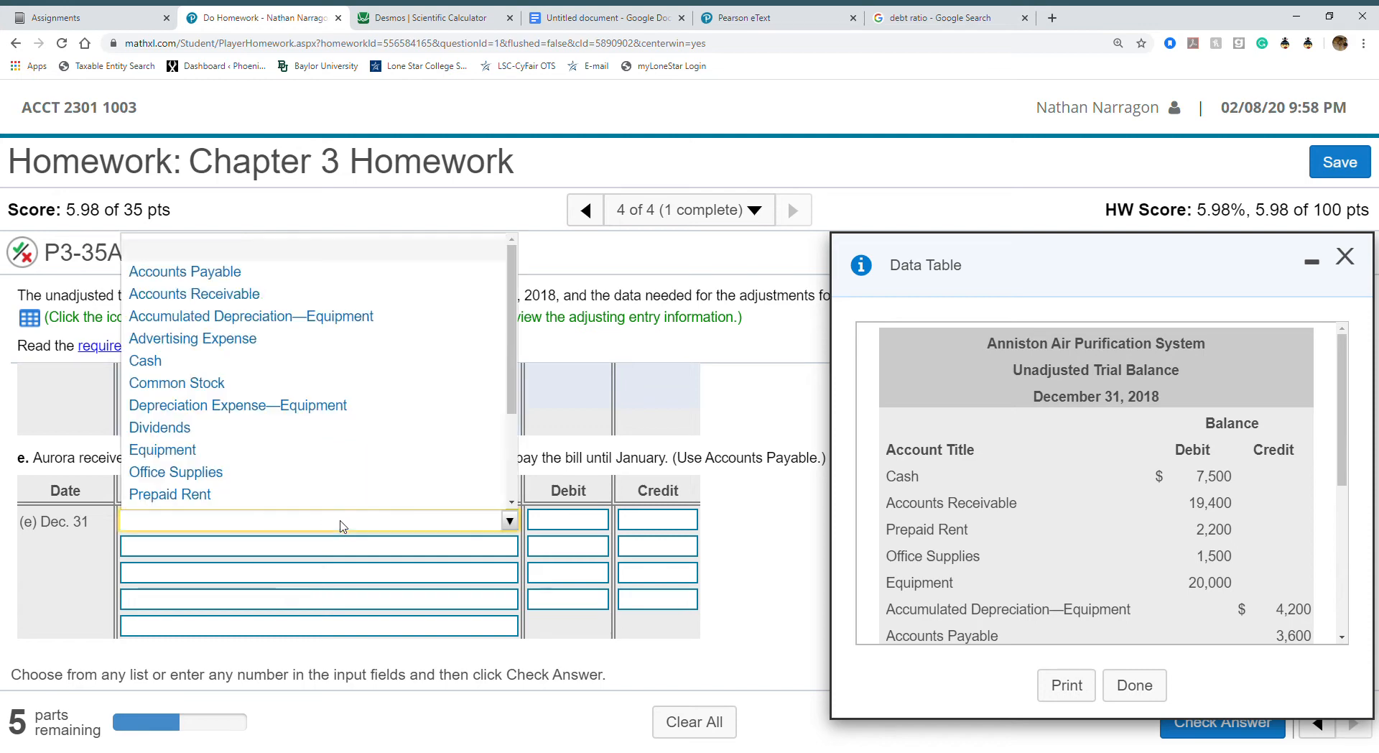
click(303, 347)
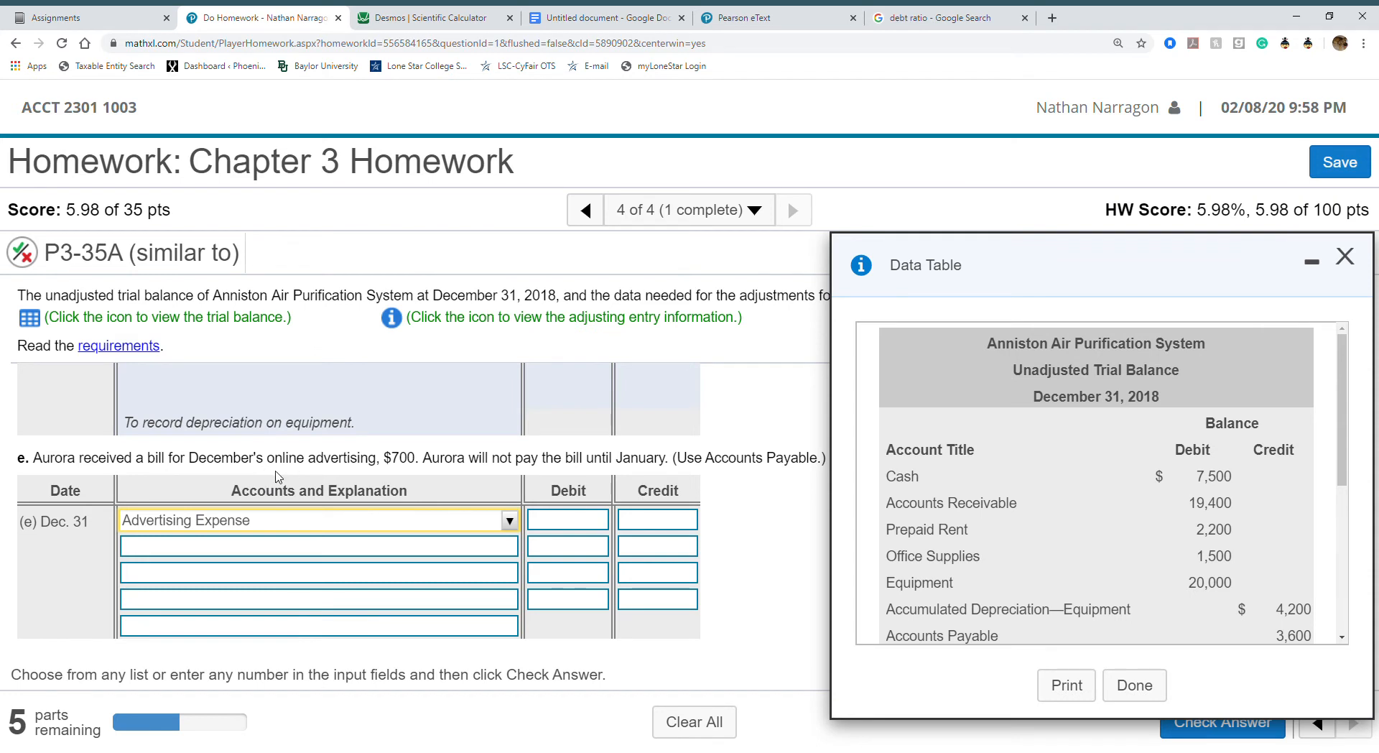
click(446, 547)
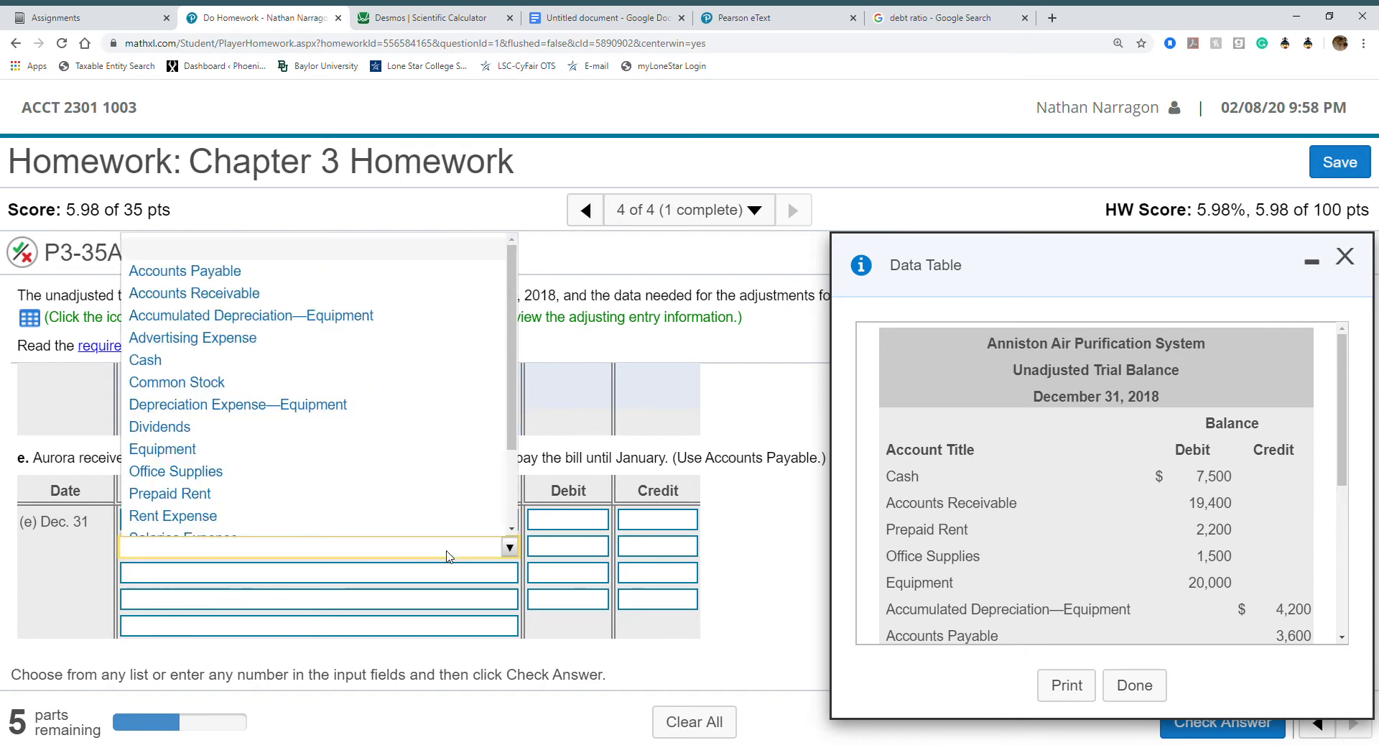
scroll(355, 494, down, 2)
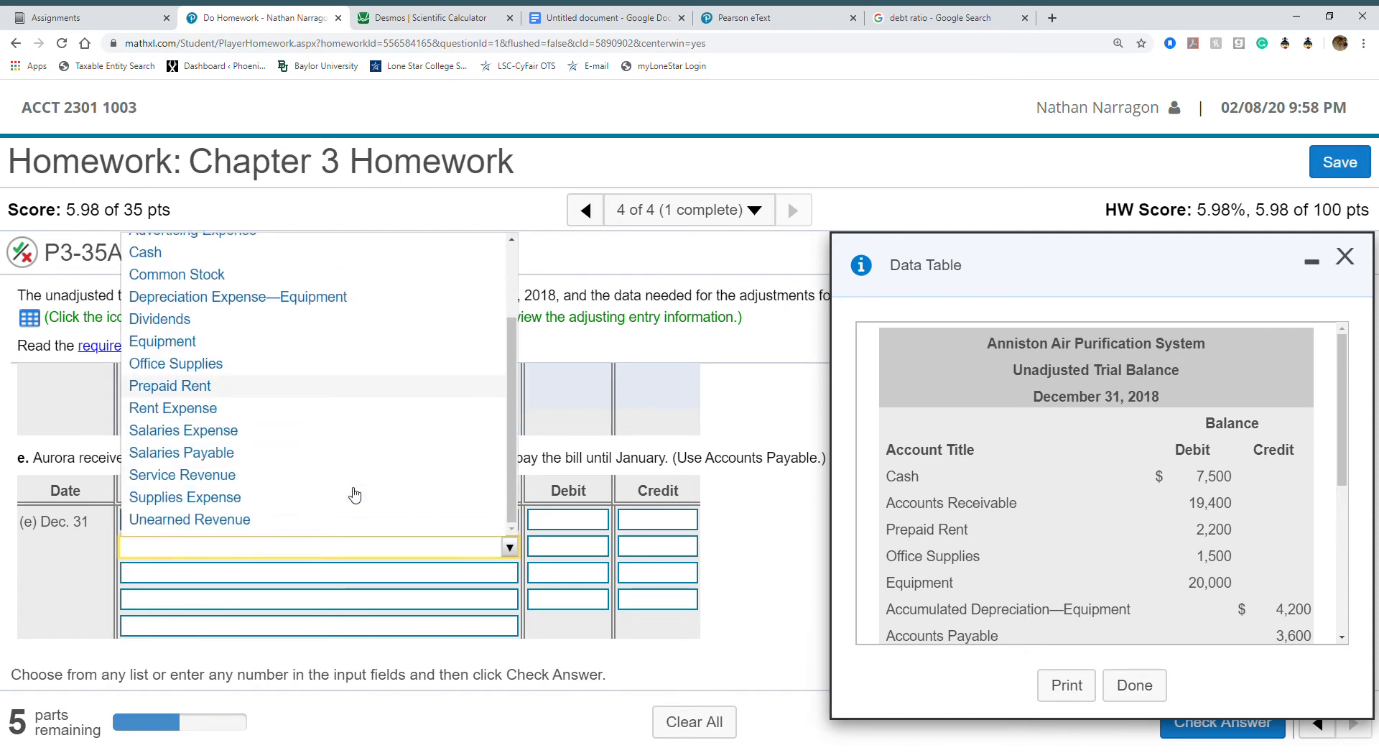
scroll(352, 497, up, 3)
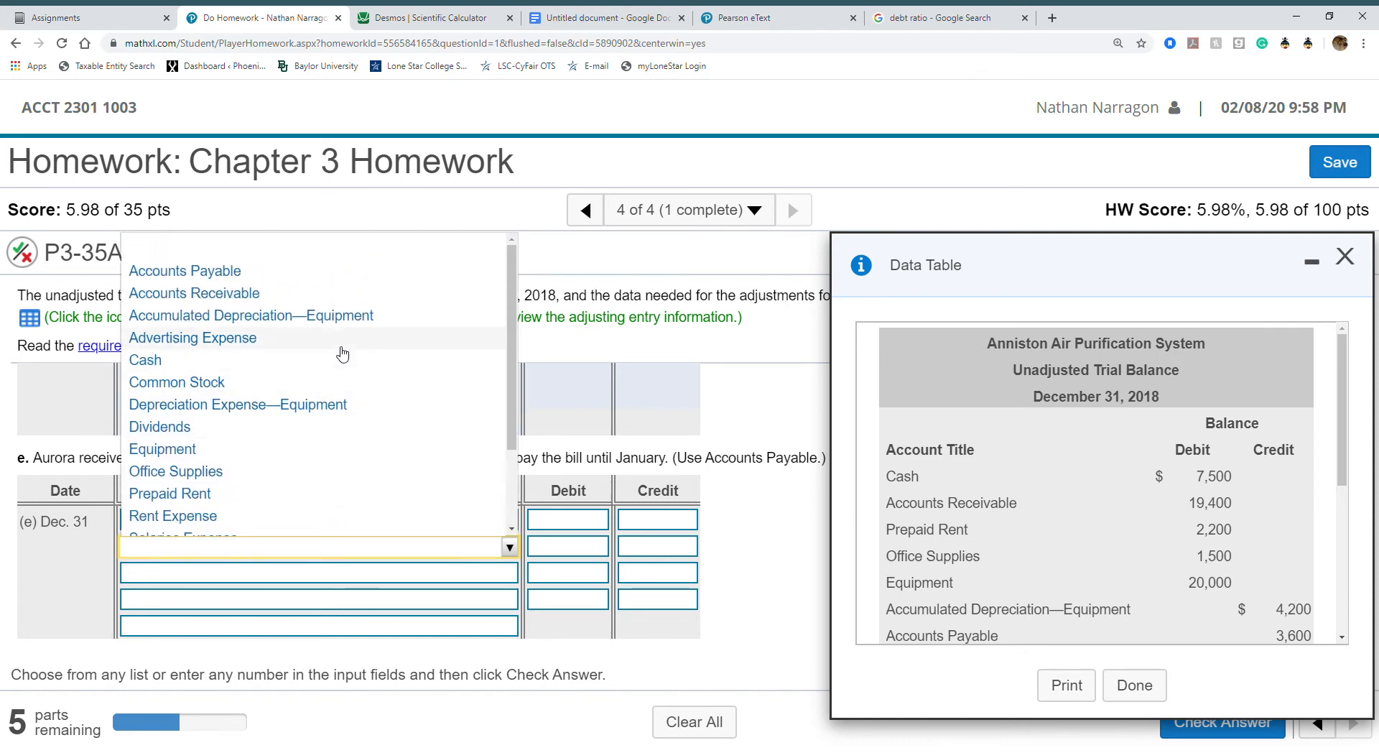
click(374, 274)
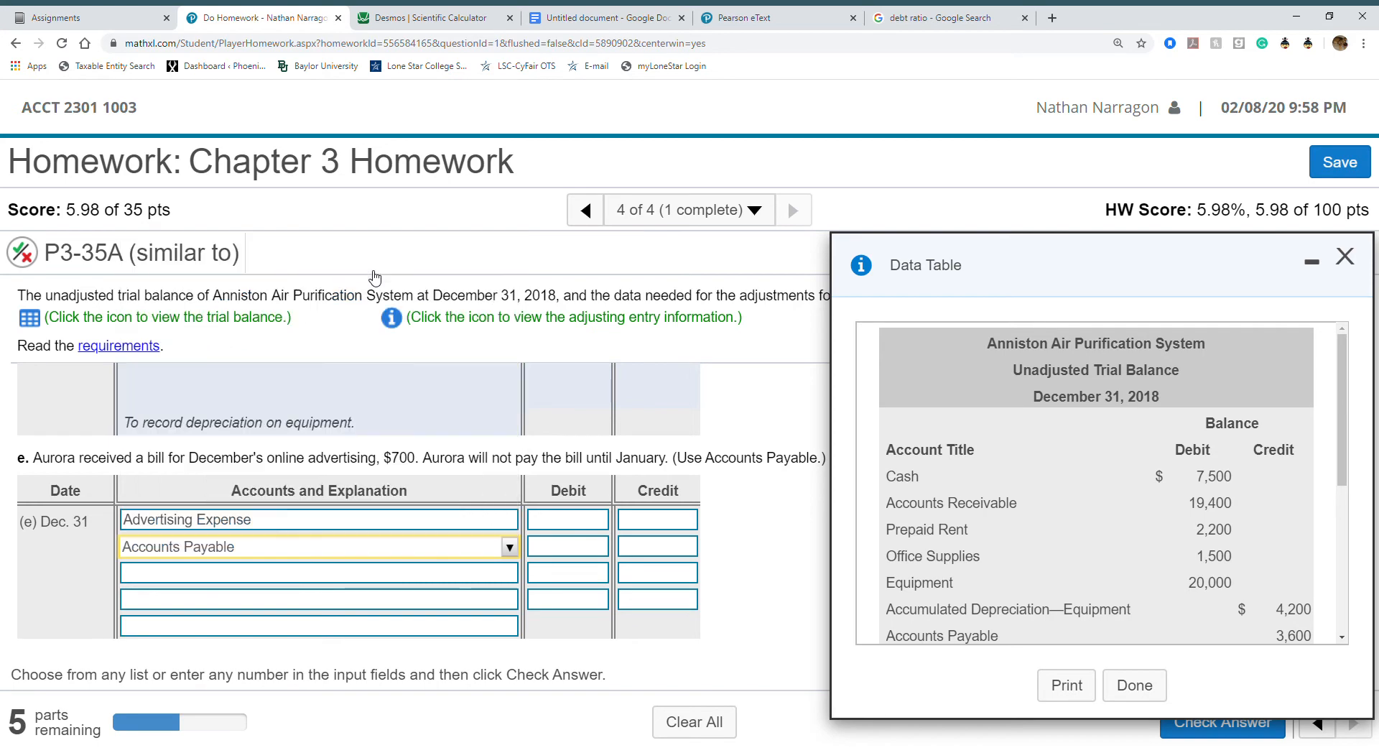
Enter a 700 debit for Advertising Expense and a 700 credit for Accounts Payable in entry (e), explained as "To record payment of accrued expense.".
click(571, 518)
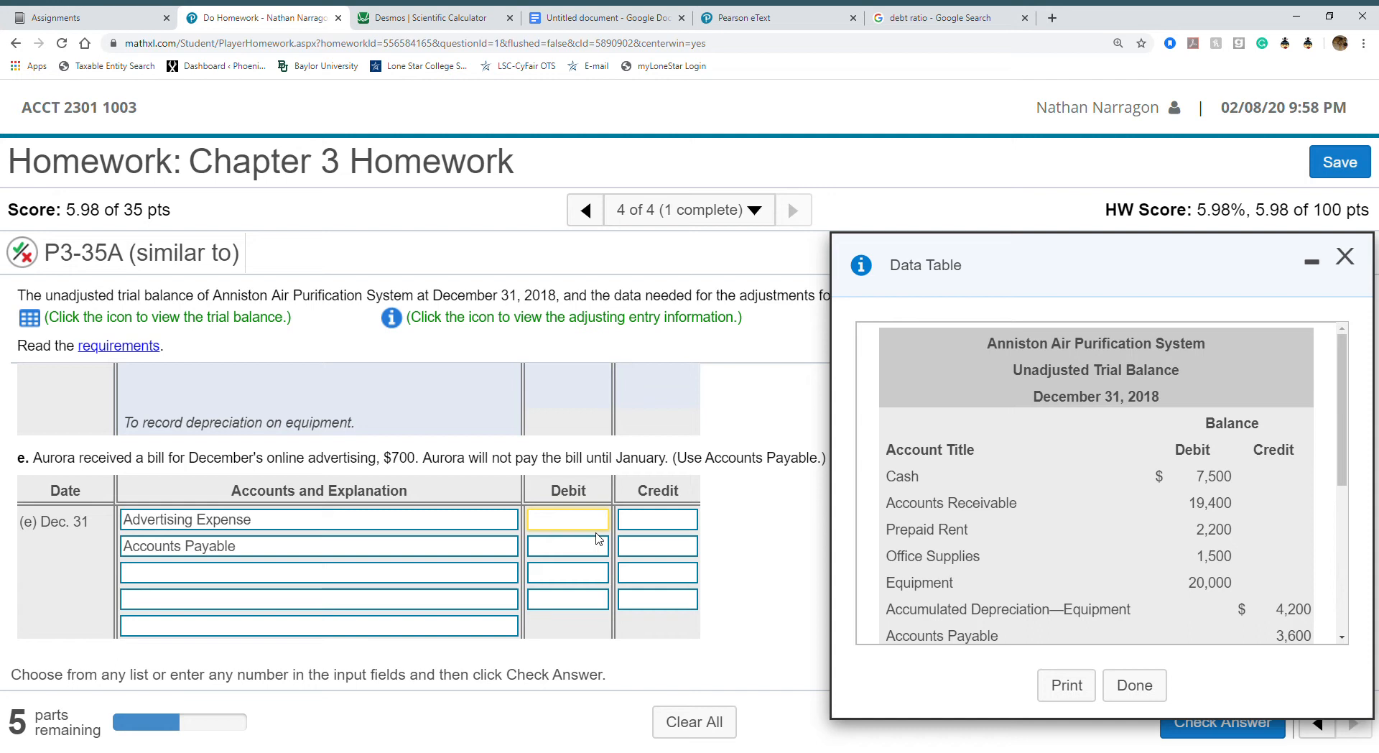
text(700)
click(636, 548)
text(700)
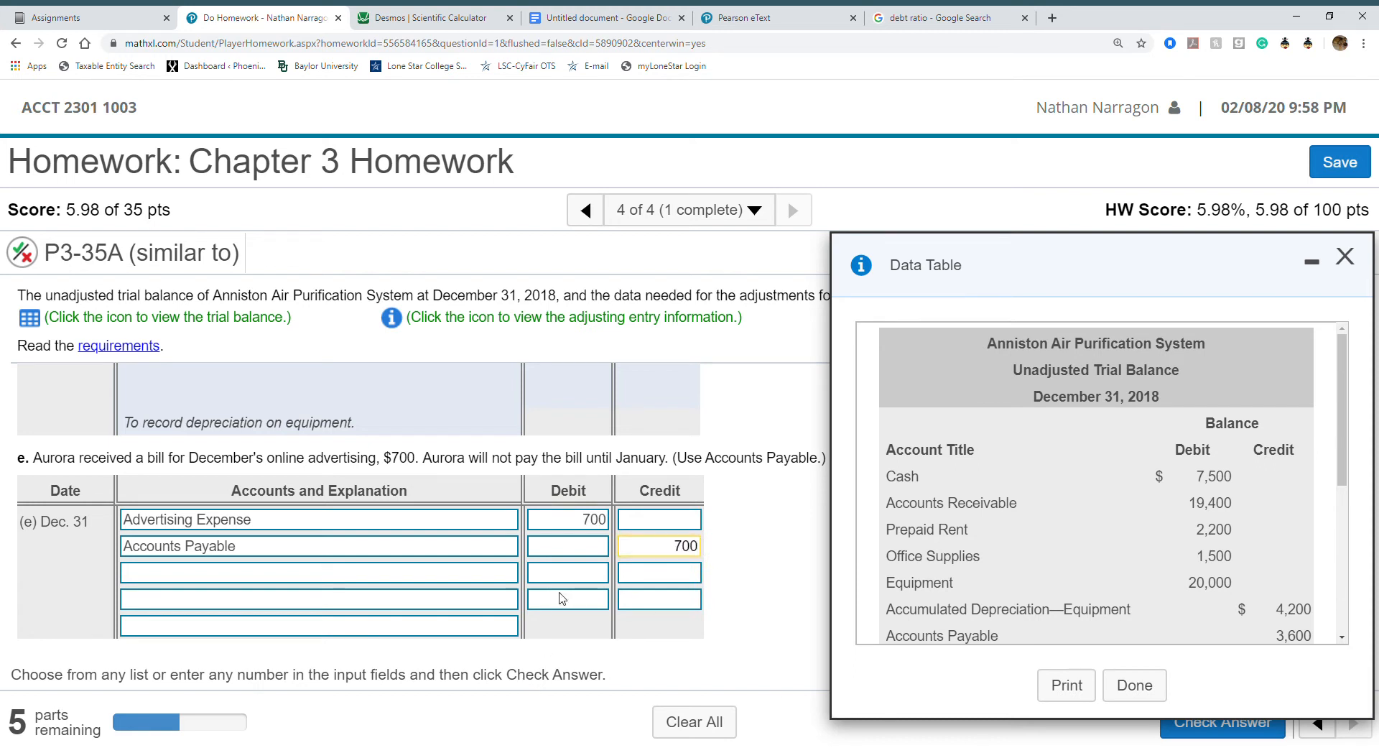
click(497, 627)
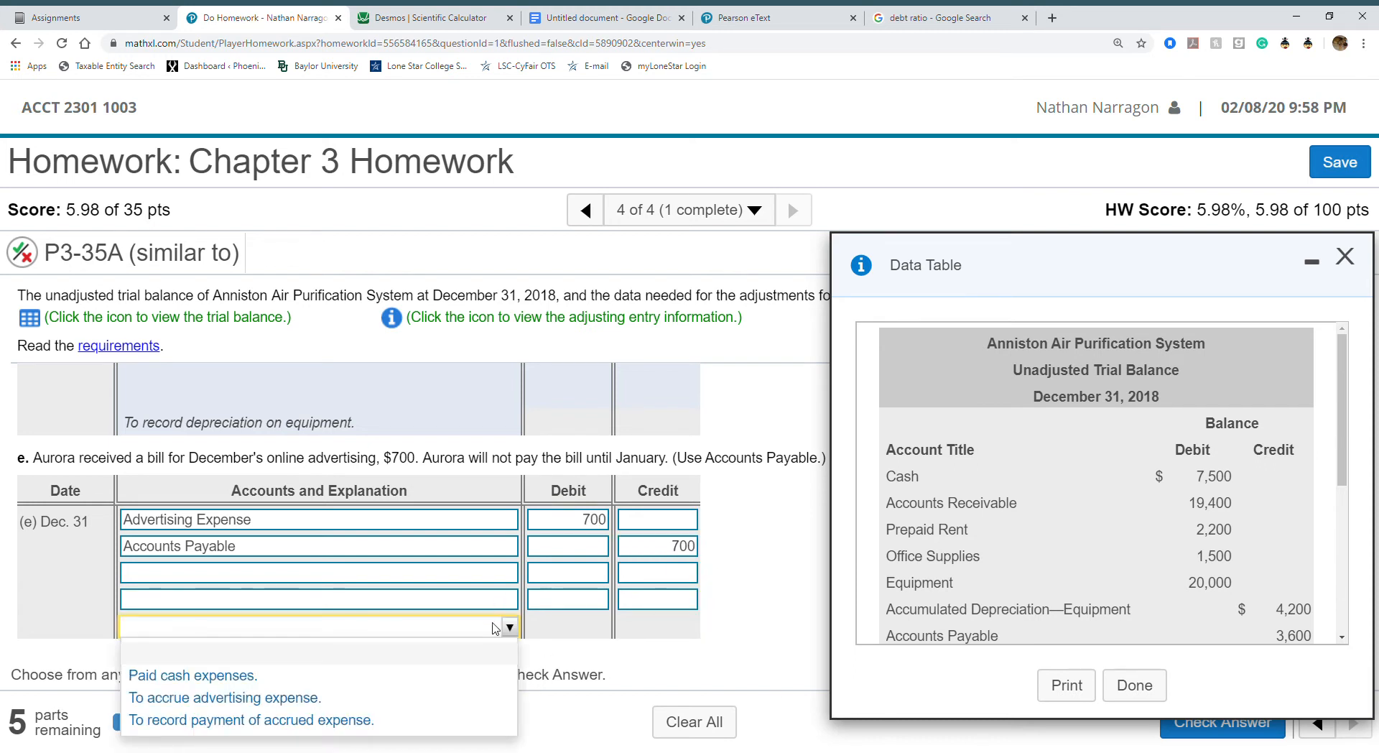
click(442, 722)
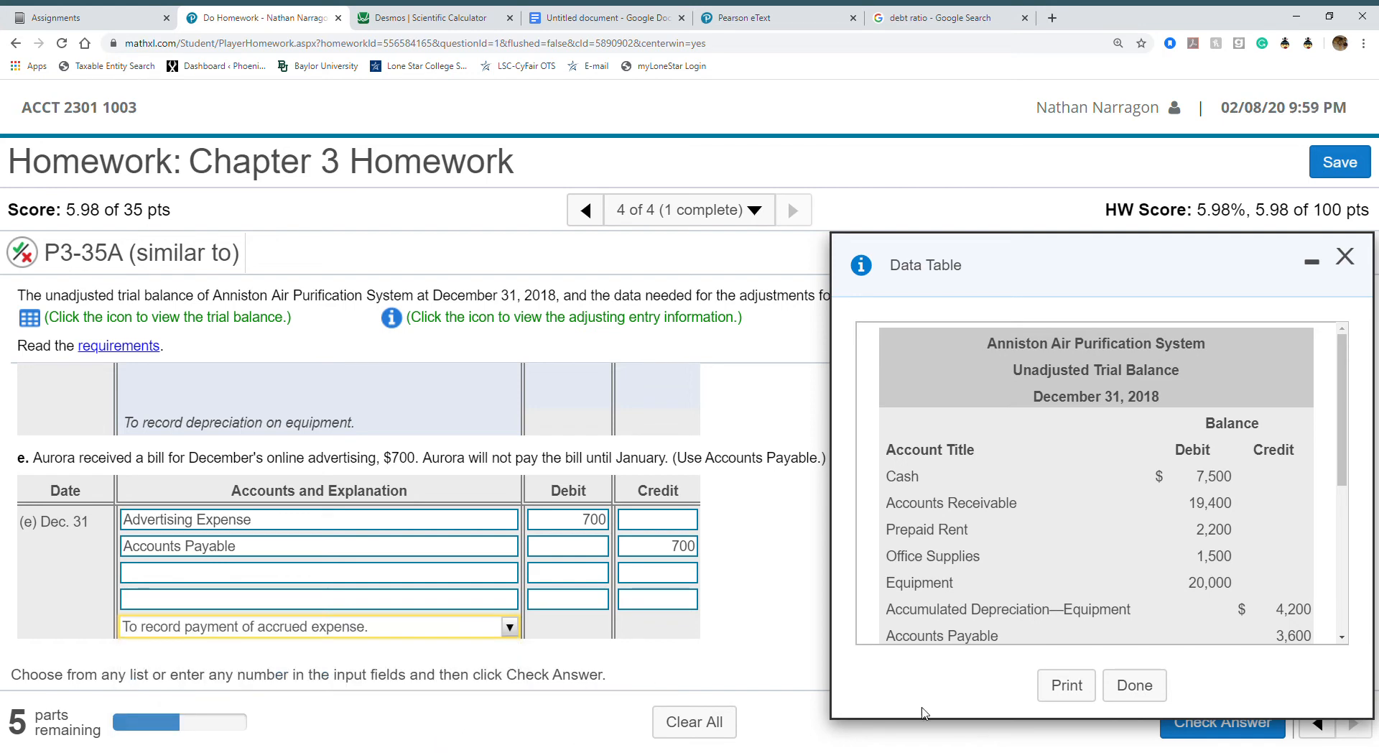
Check entry (e), replace its explanation with "To accrue advertising expense." and check the answer again.
click(1234, 735)
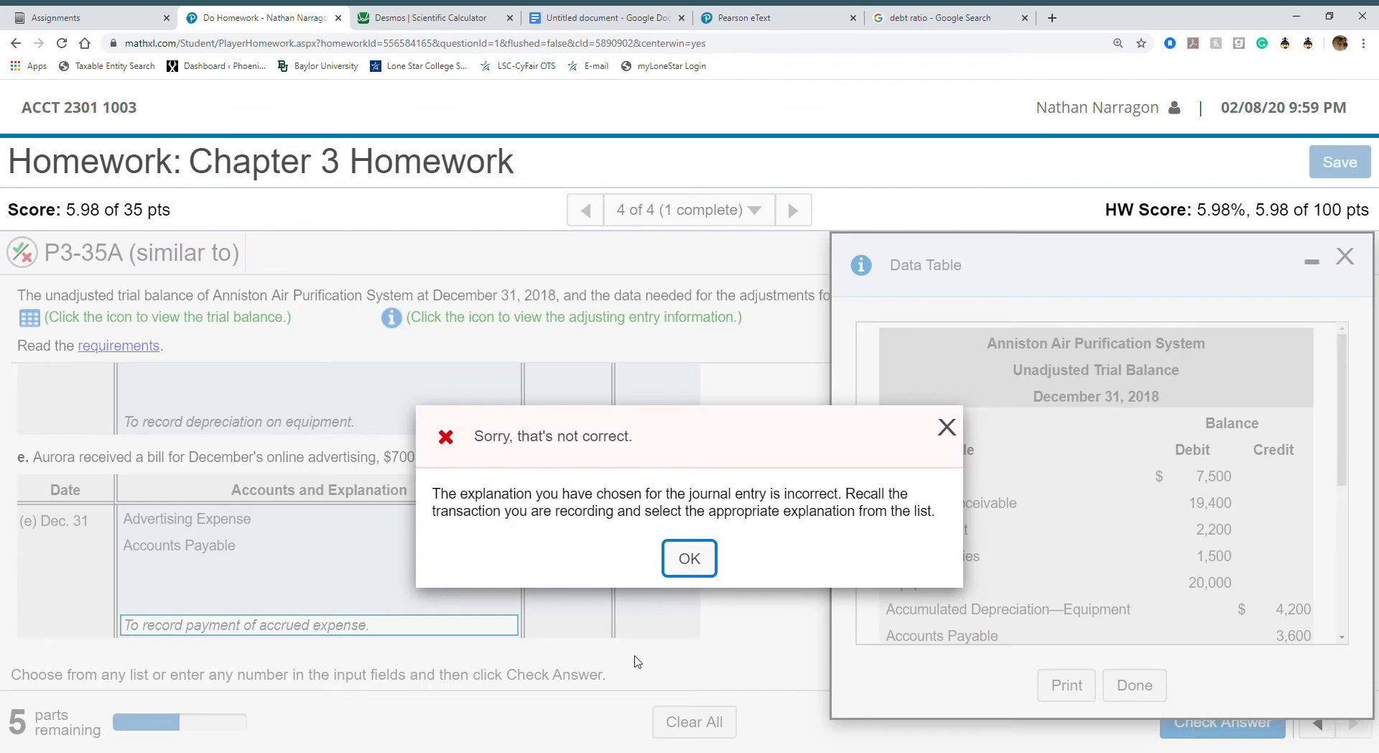
click(689, 558)
click(478, 626)
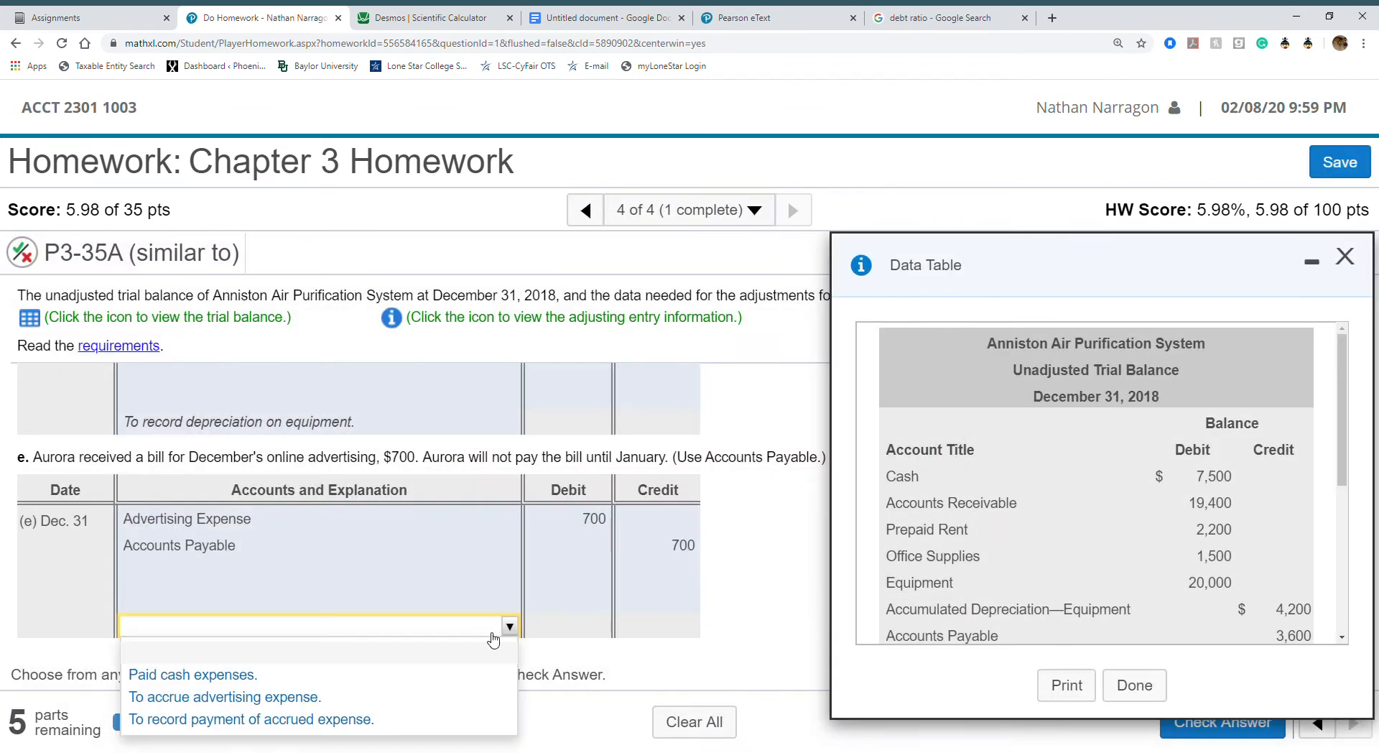
click(454, 697)
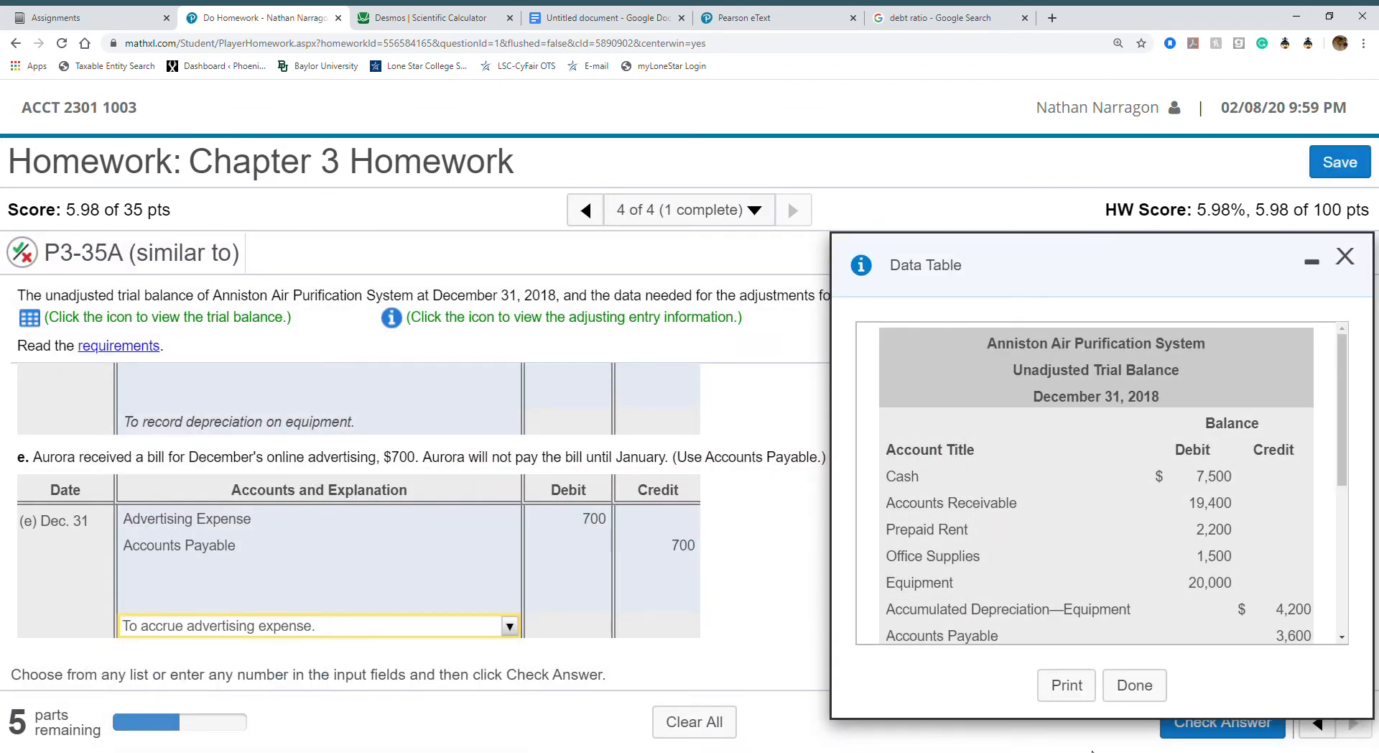
click(1204, 736)
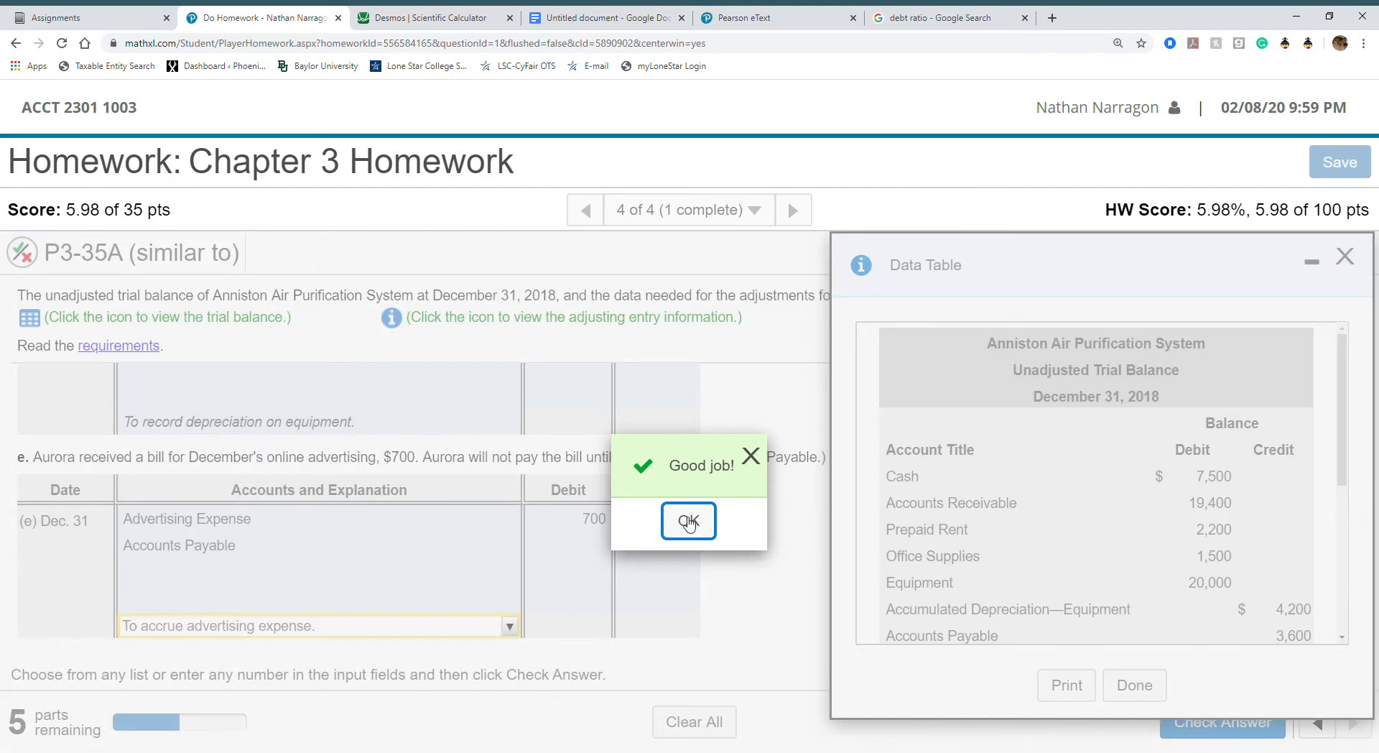
click(688, 522)
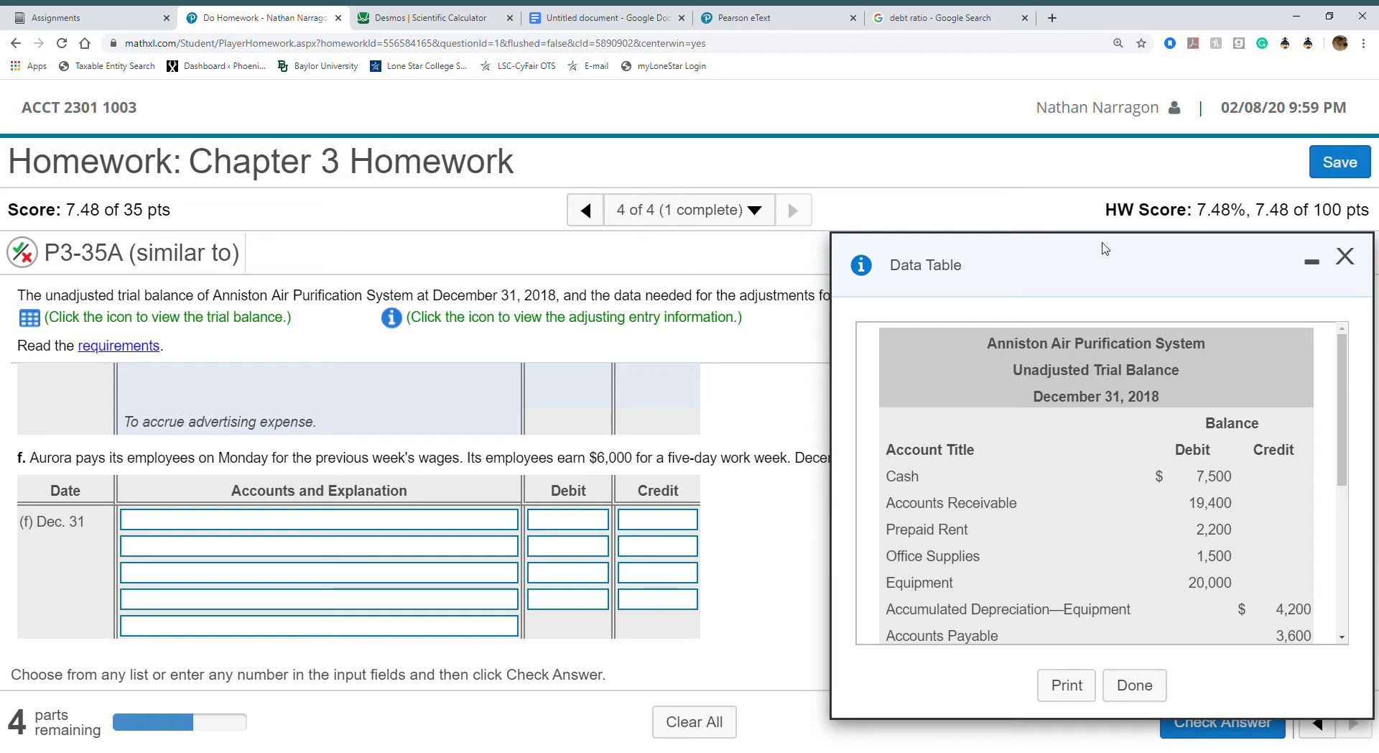
Move the trial balance Data Table aside, switch to the Desmos calculator and compute 6000/5 and 1200*3.
mouse_move(1104, 247)
mouse_down()
mouse_move(1195, 290)
mouse_move(1304, 246)
mouse_move(1009, 542)
mouse_move(1115, 301)
mouse_move(1118, 260)
mouse_up()
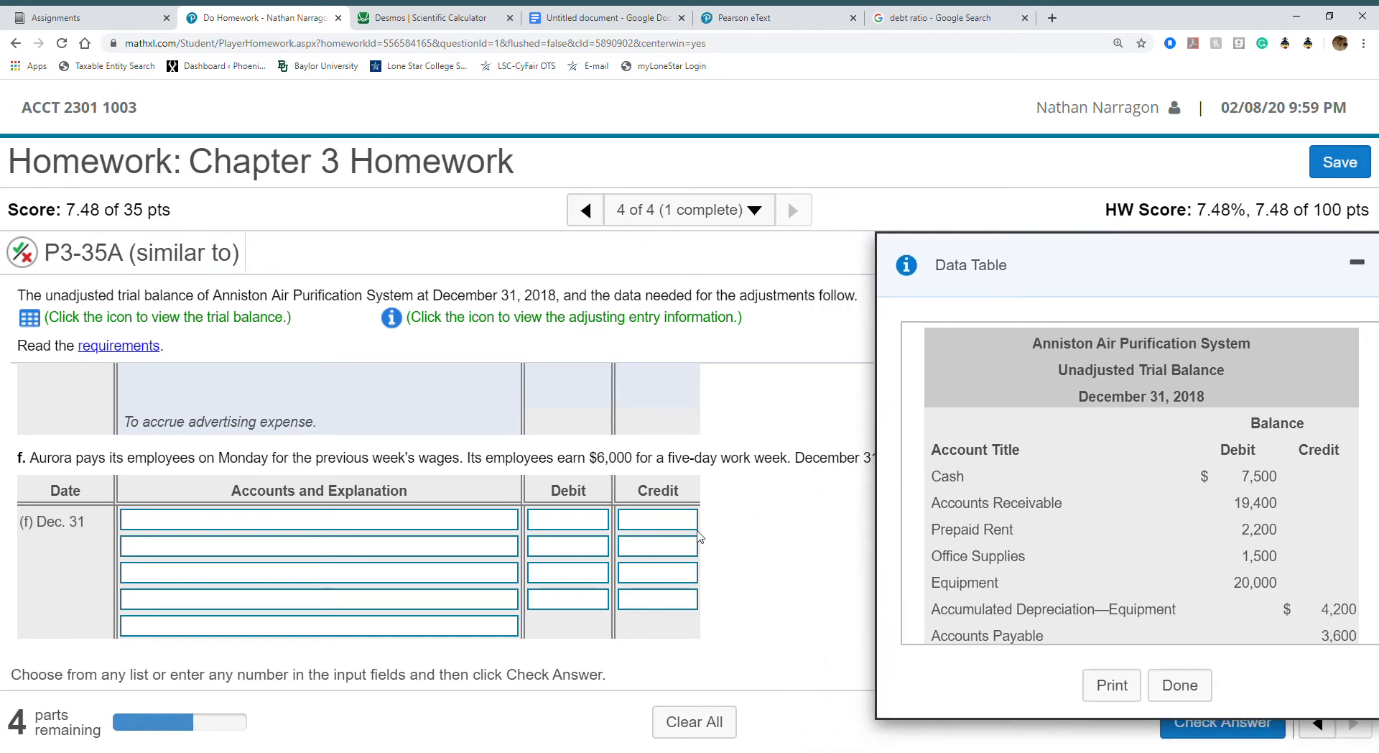
click(416, 21)
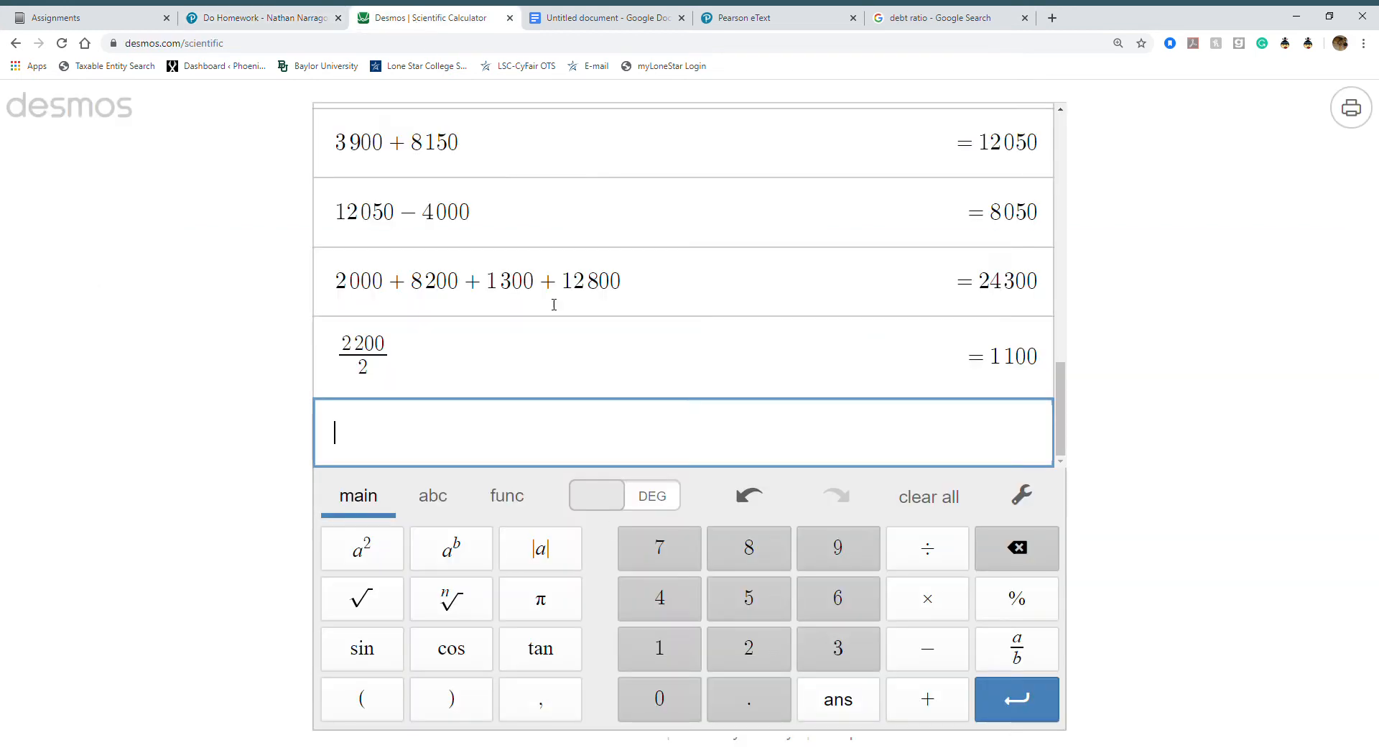
text(6000)
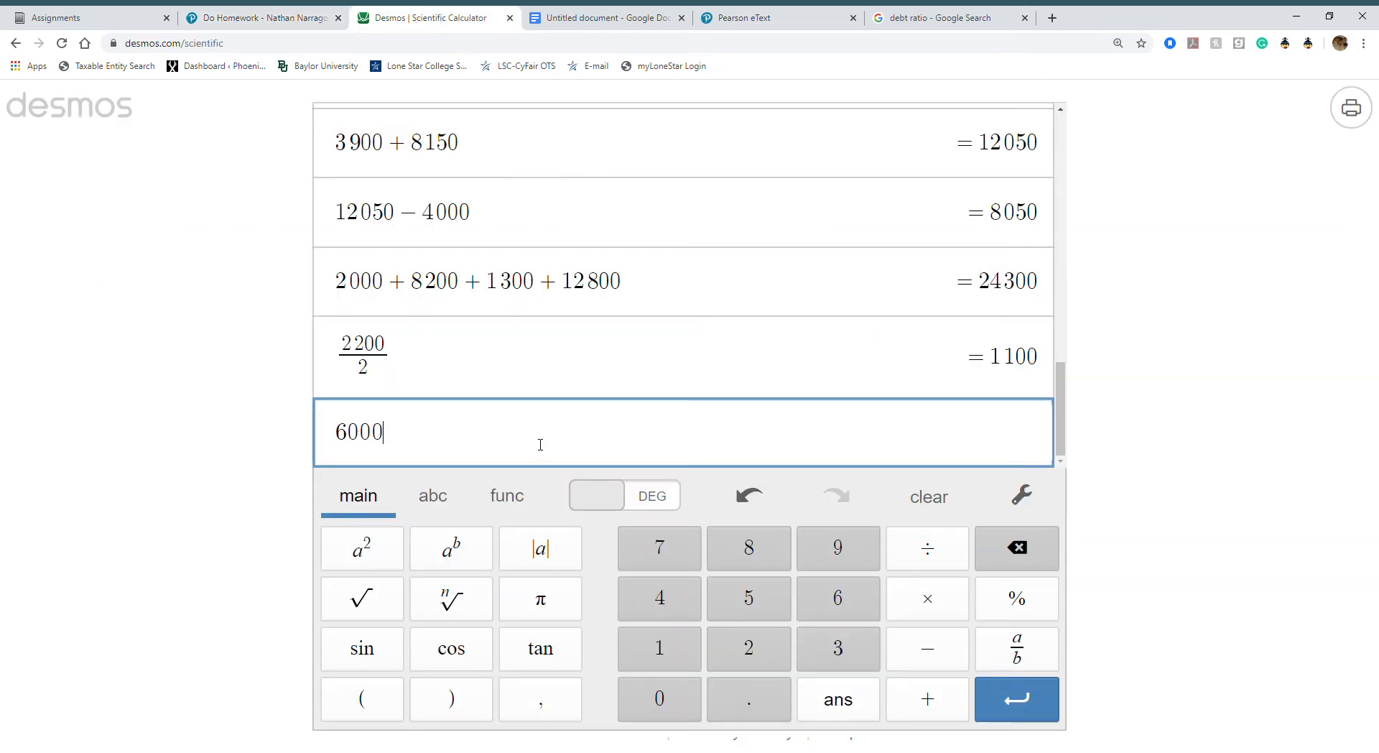
text(/5)
key(Return)
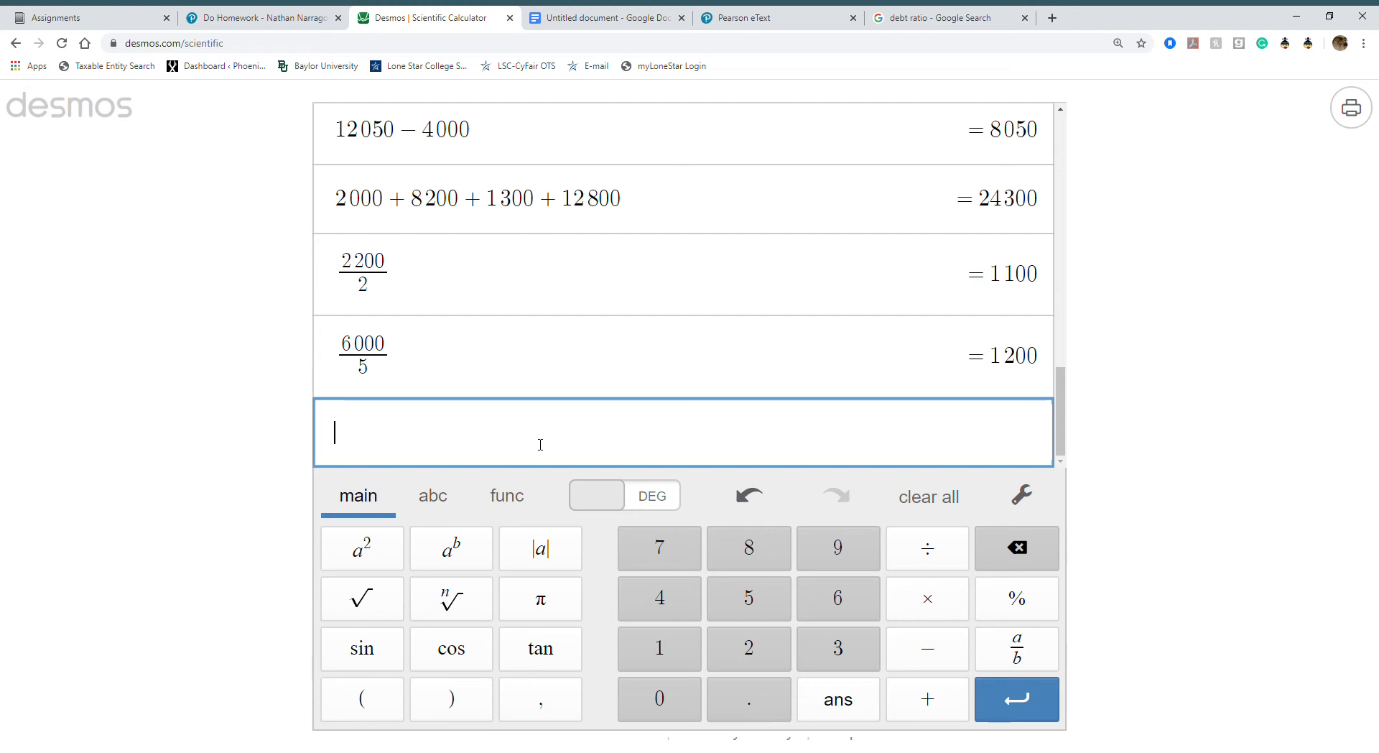
text(1200*3)
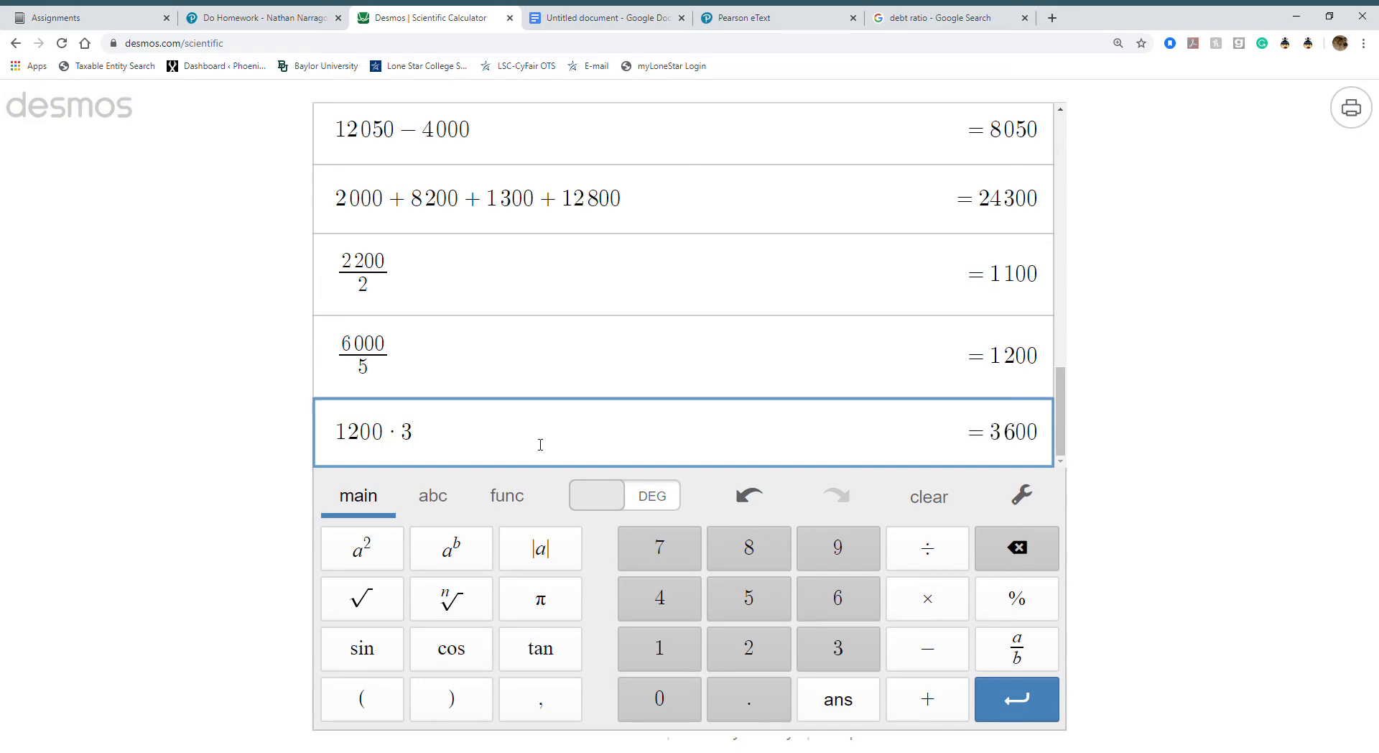
key(Return)
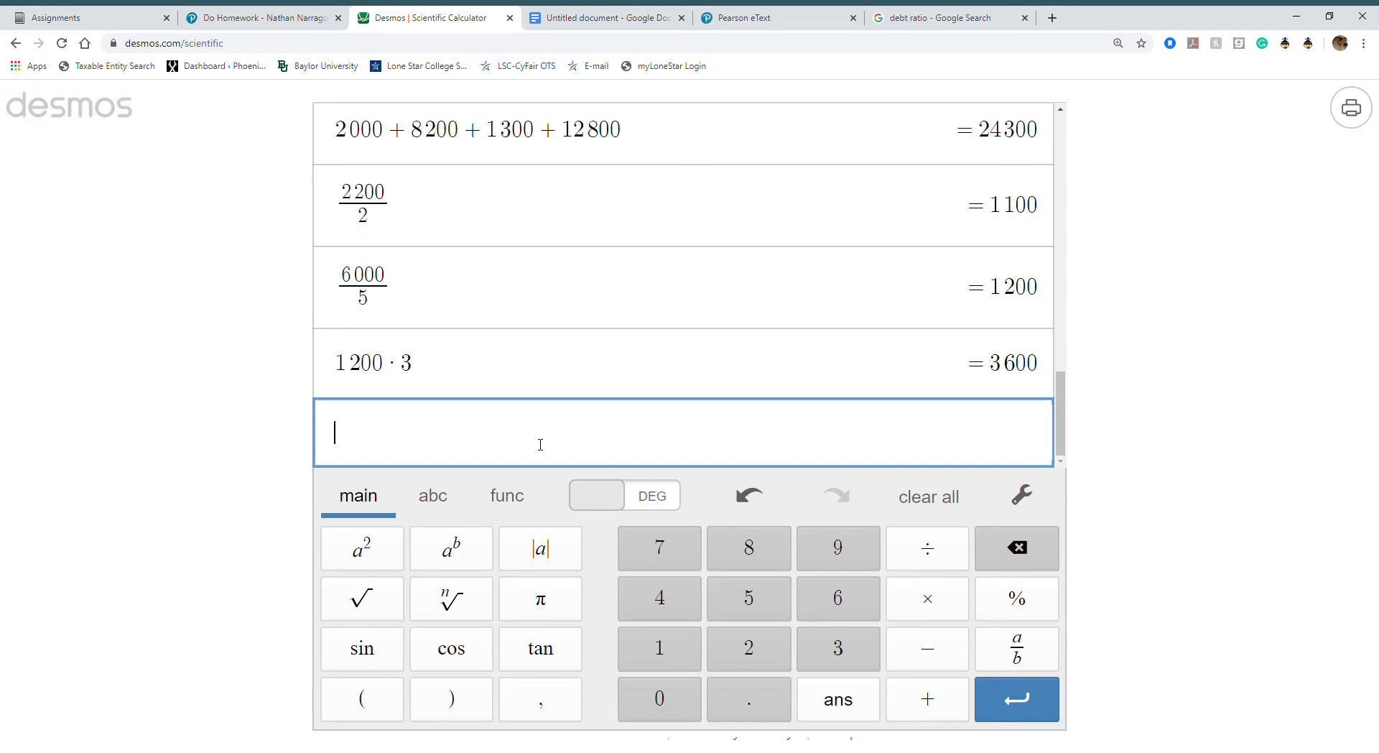
Return to the homework and set the accounts of entry (f) to Salaries Expense on the first line and Salaries Payable on the second.
click(224, 26)
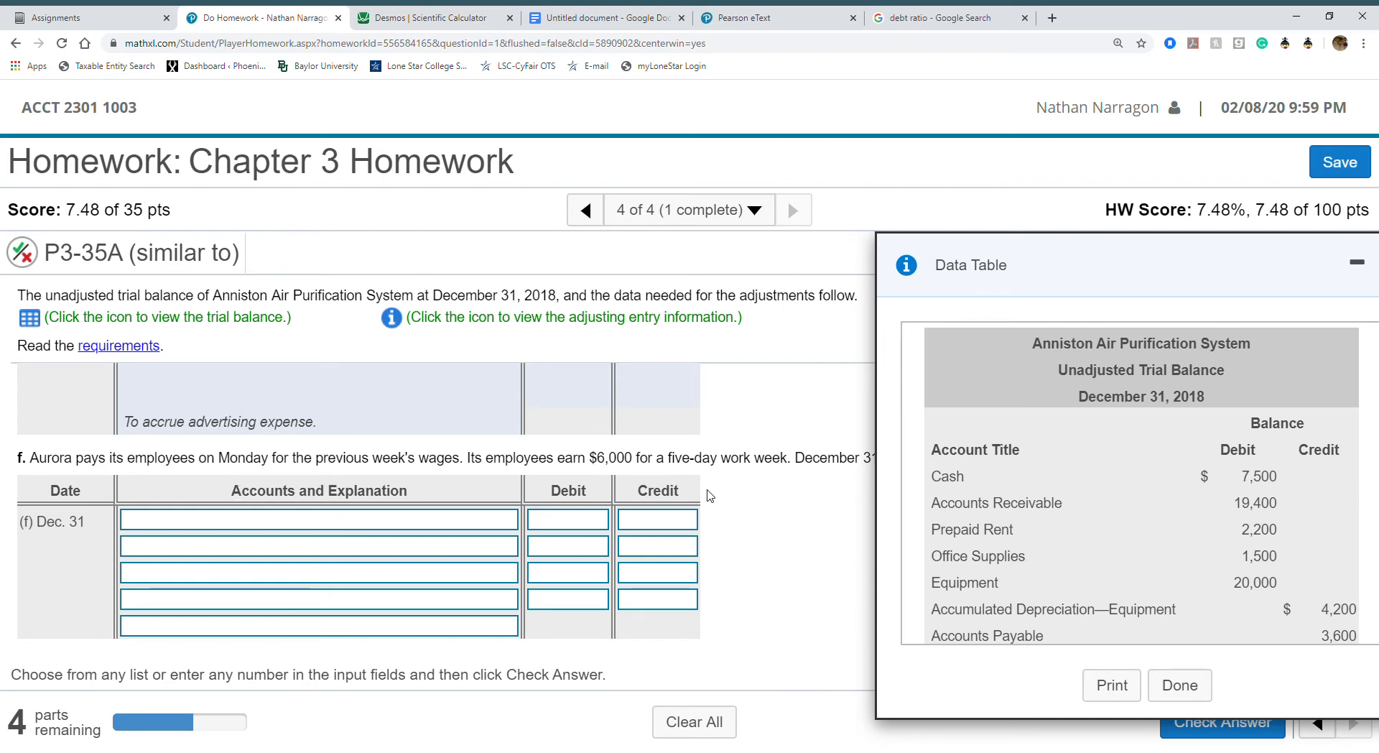
click(453, 520)
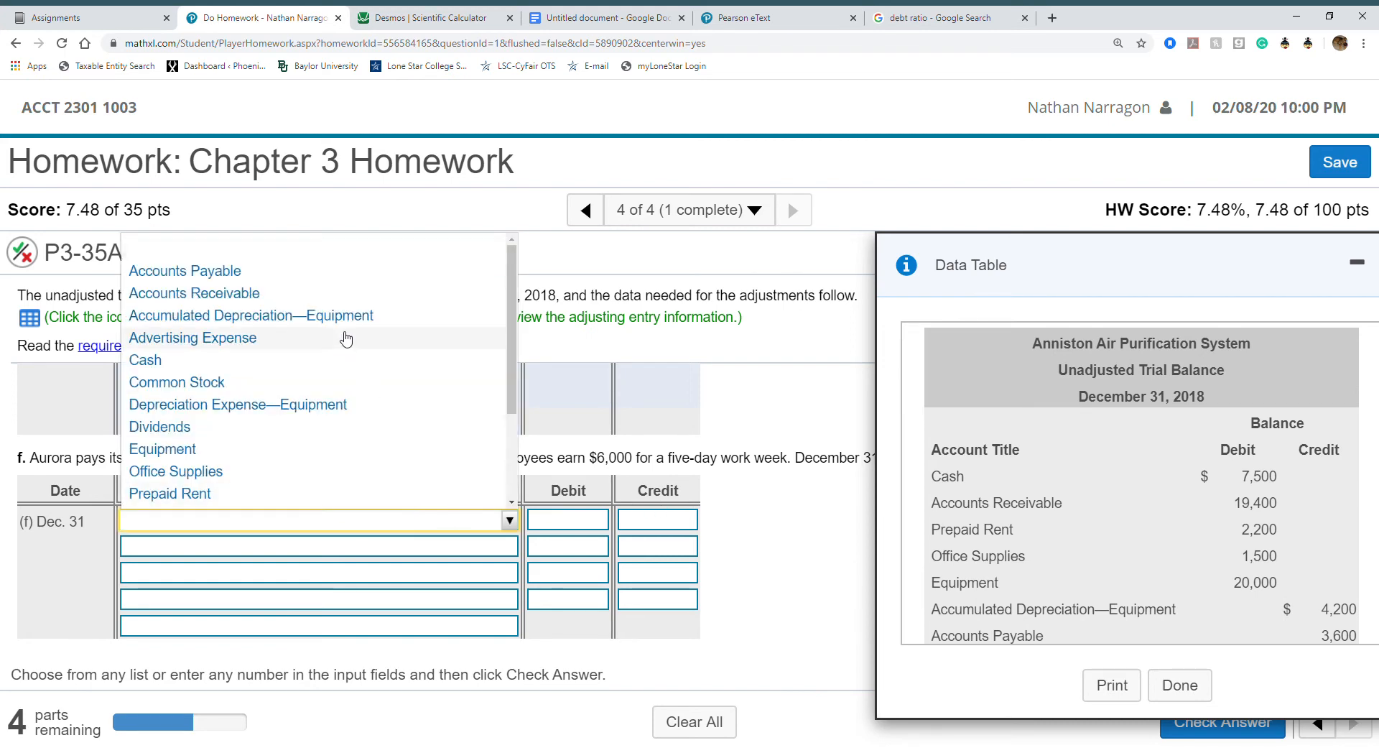
scroll(385, 497, down, 3)
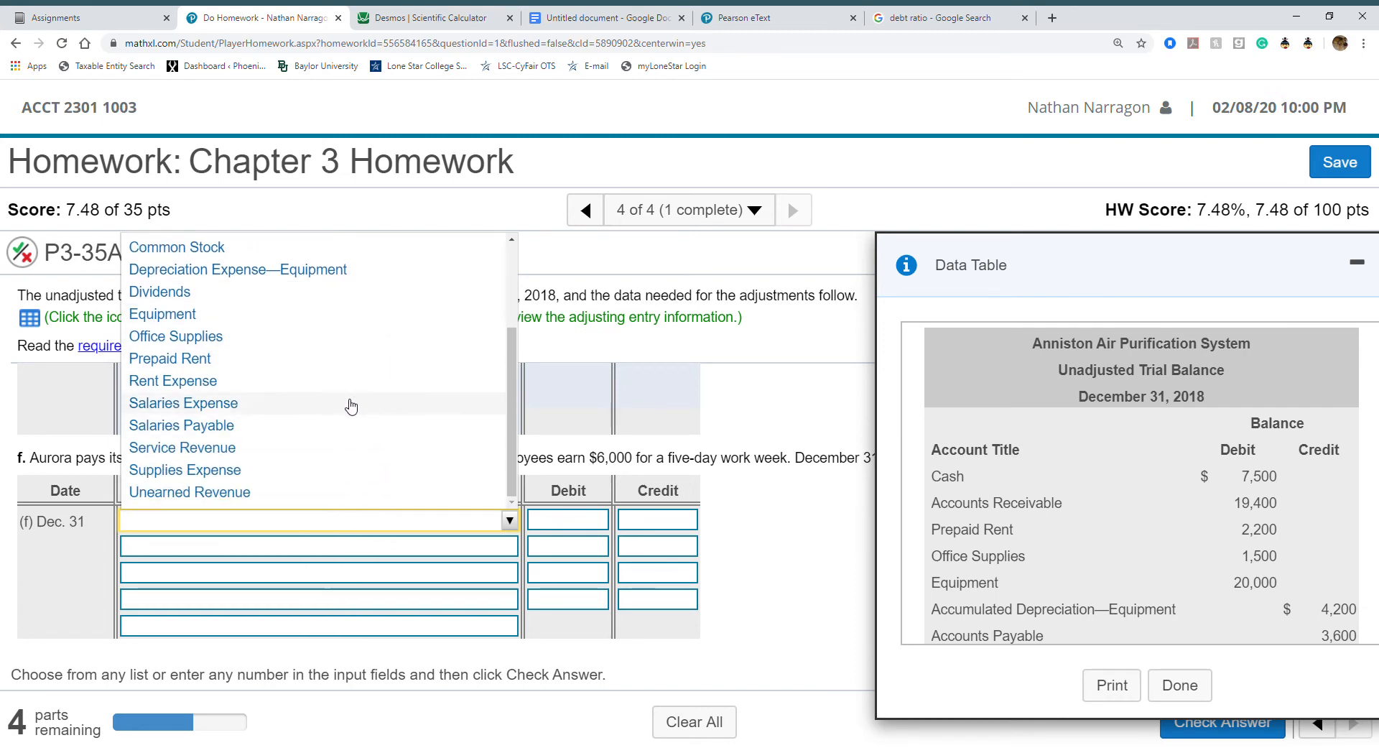
click(356, 404)
click(451, 552)
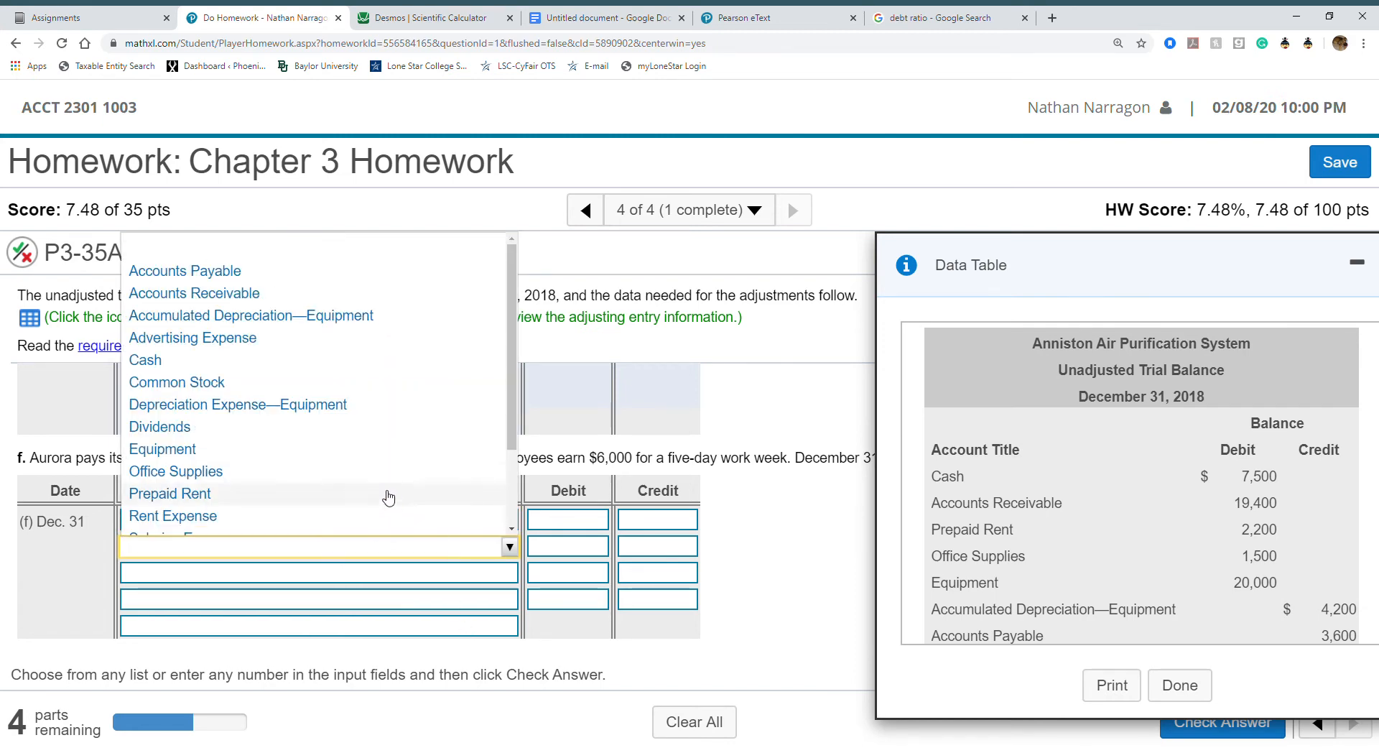
scroll(388, 498, down, 3)
click(355, 462)
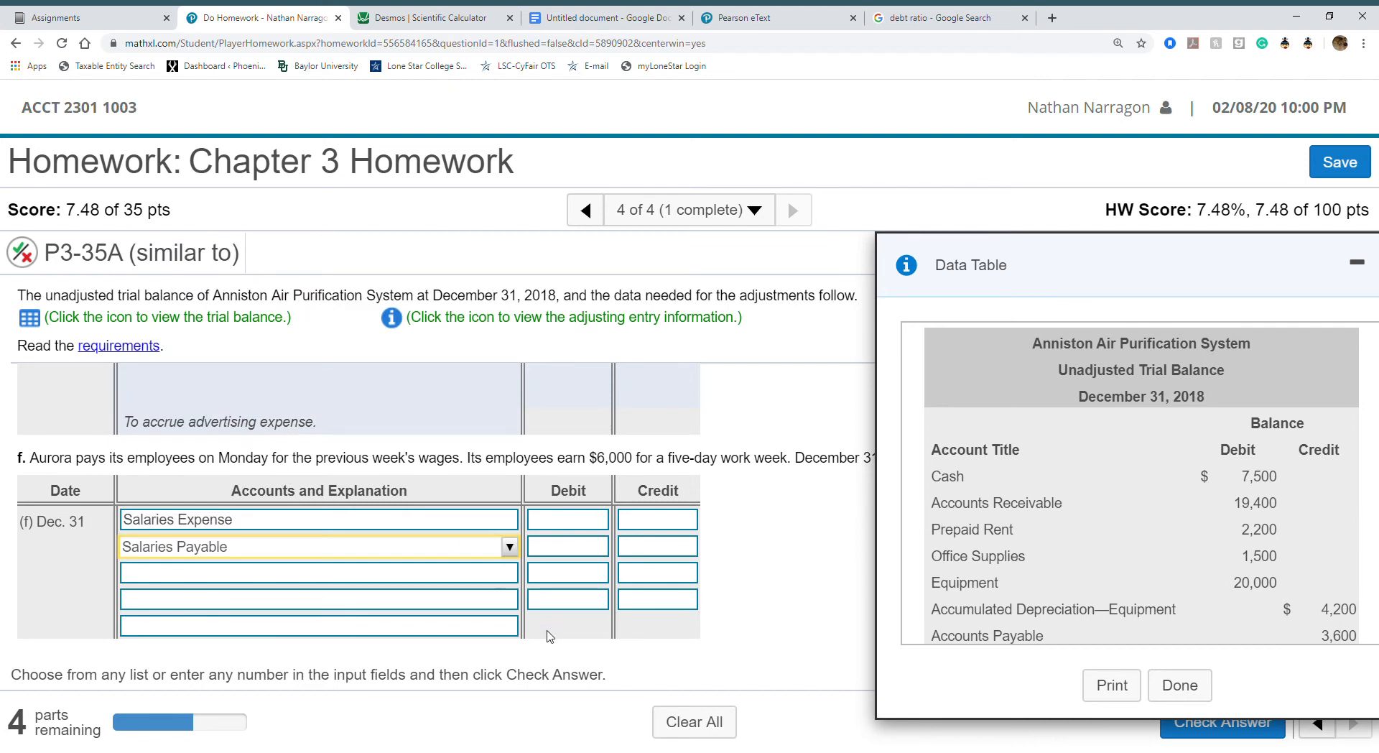
Enter a 3600 debit for Salaries Expense and a 3600 credit for Salaries Payable, and check entry (f) without an explanation.
click(560, 521)
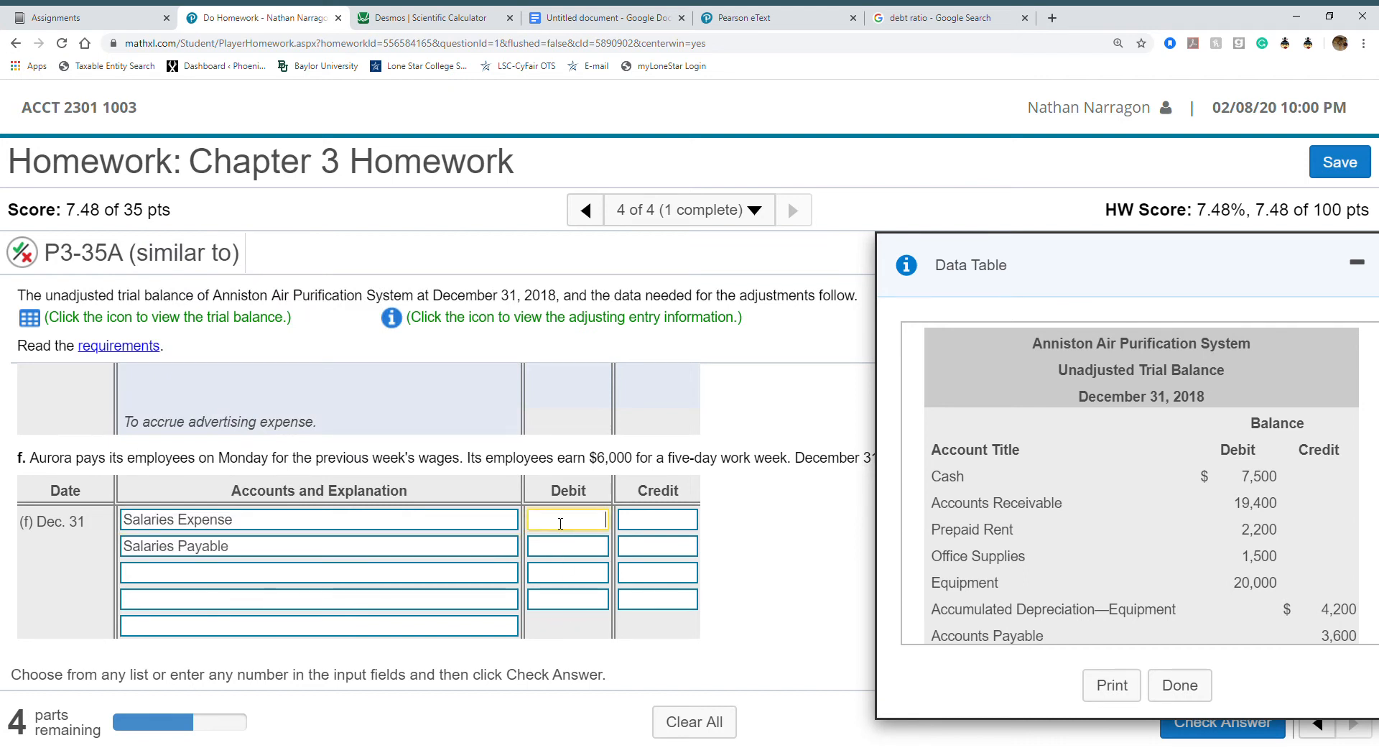
click(366, 19)
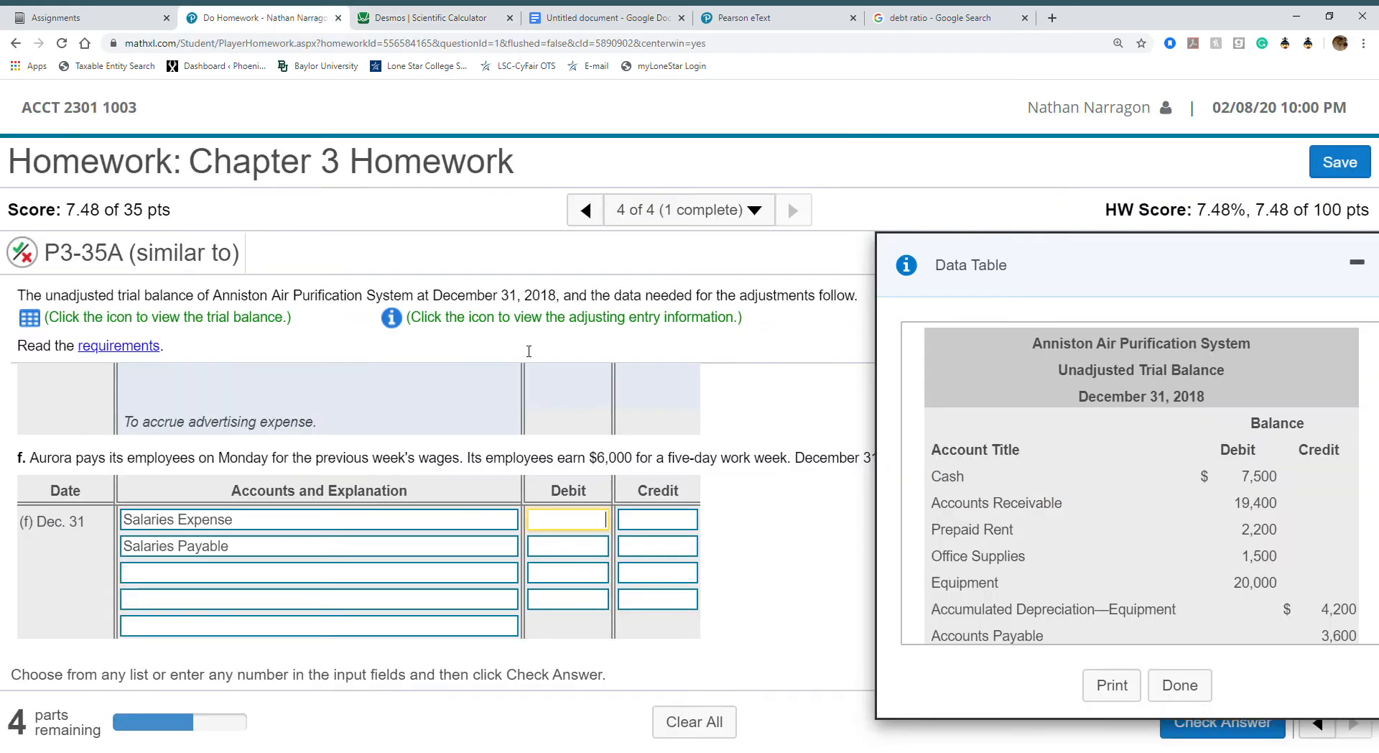
click(260, 18)
text(3600)
click(660, 552)
text(3600)
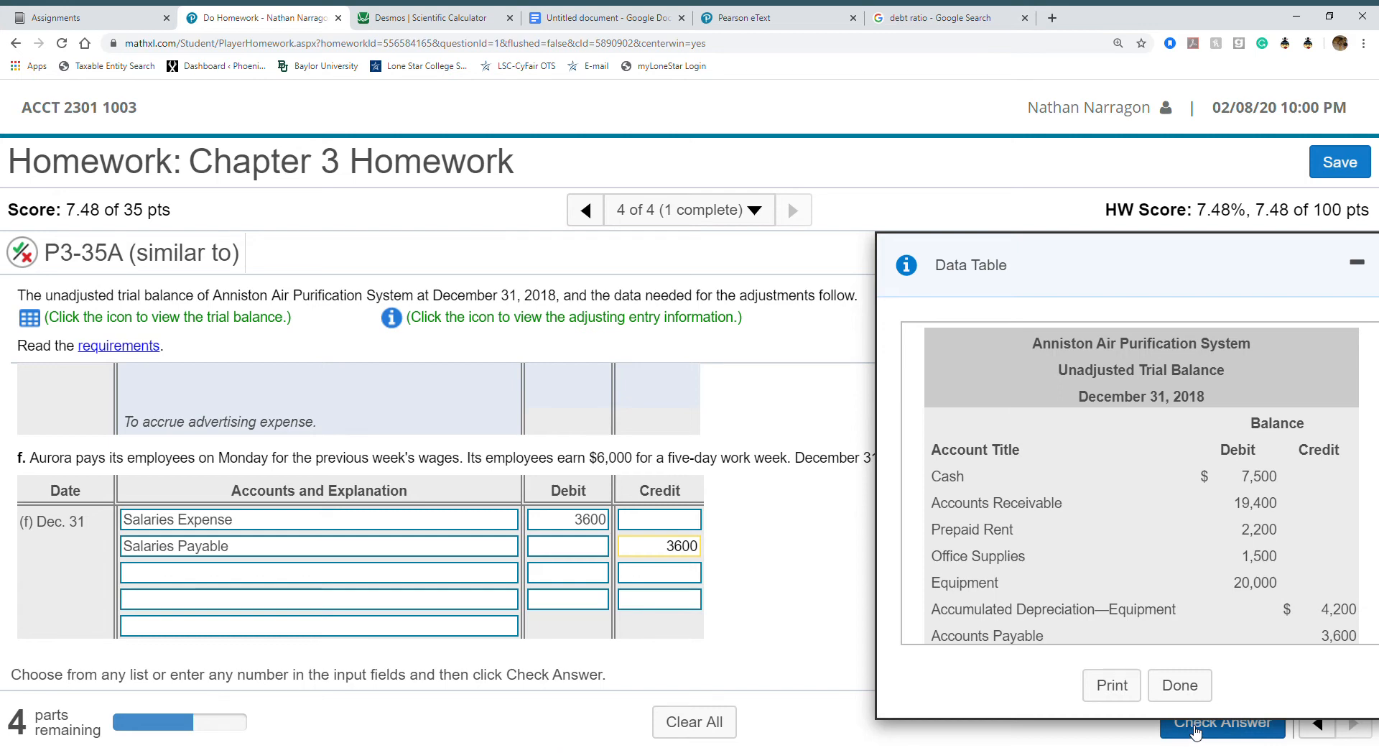
click(1195, 730)
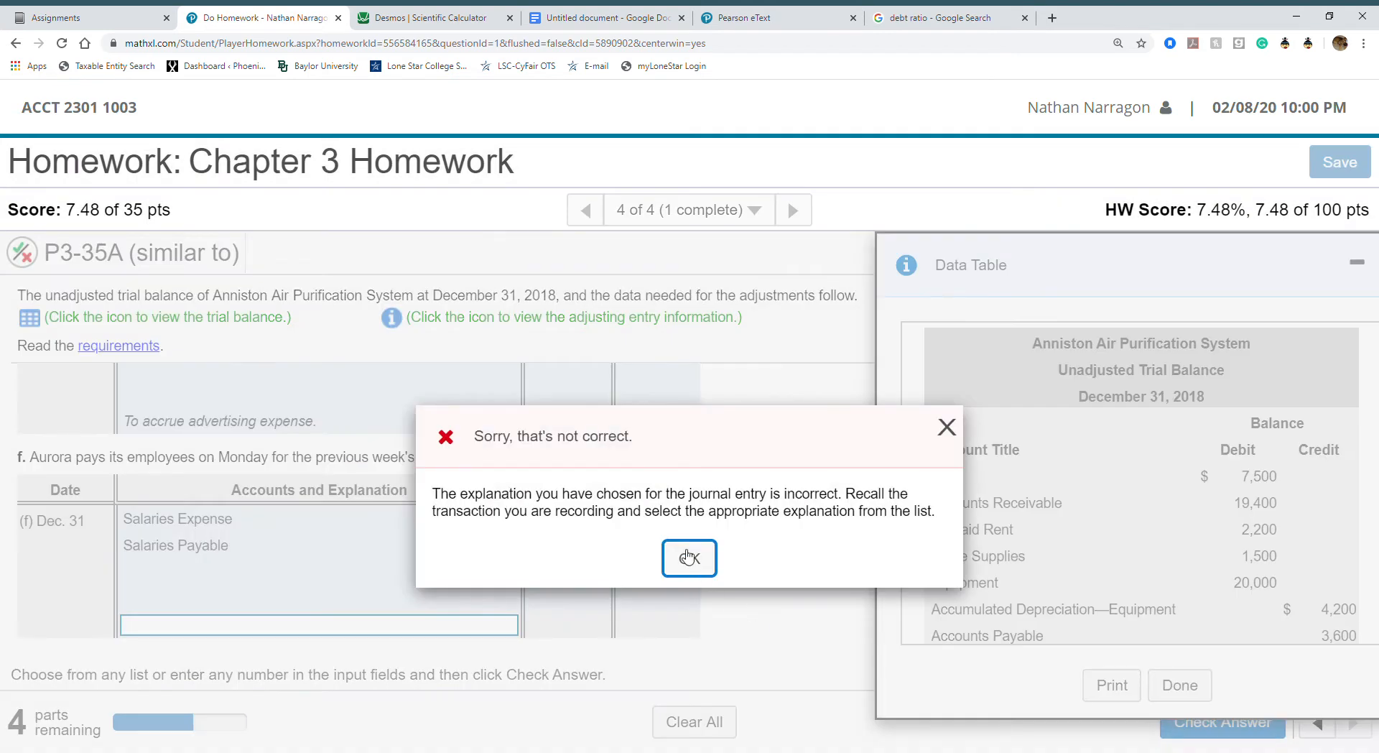
Set the explanation of entry (f) to "To accrue salaries expense." and check the answer.
click(689, 556)
click(507, 627)
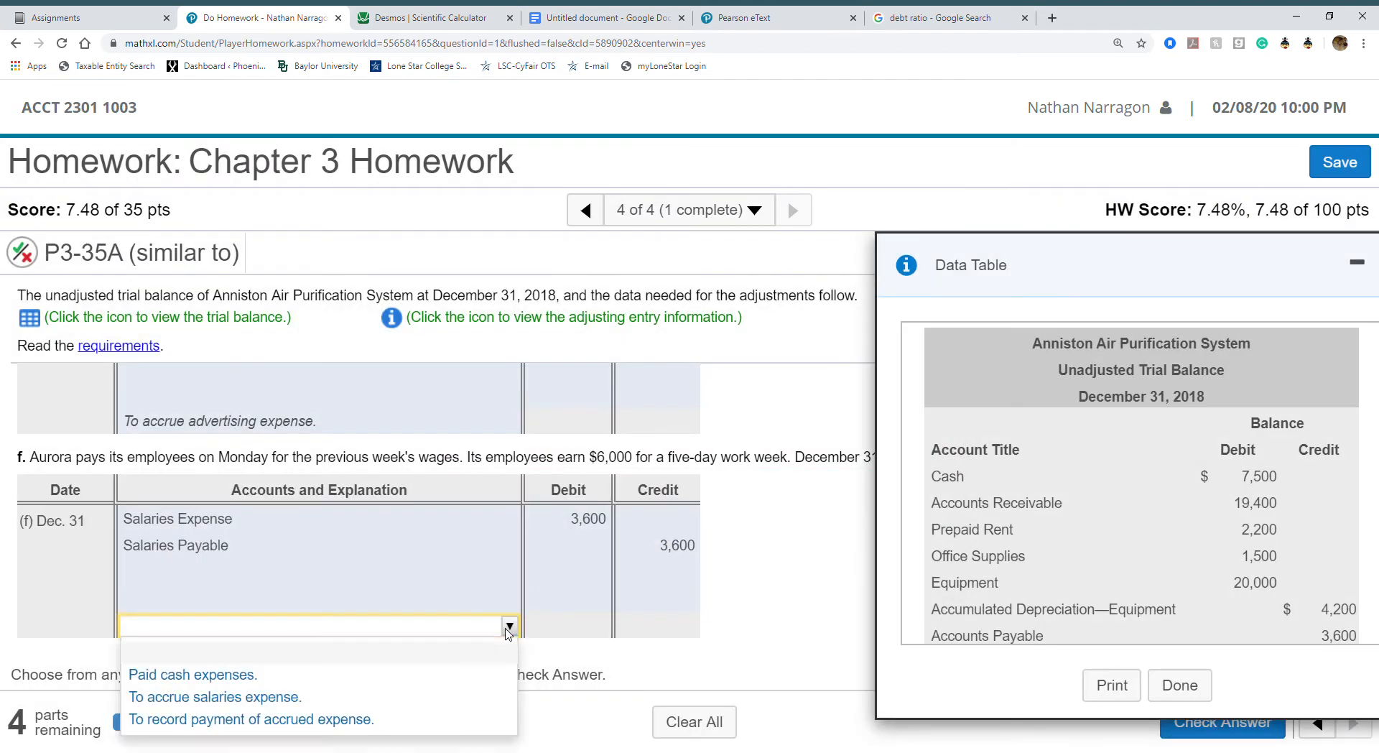
click(456, 702)
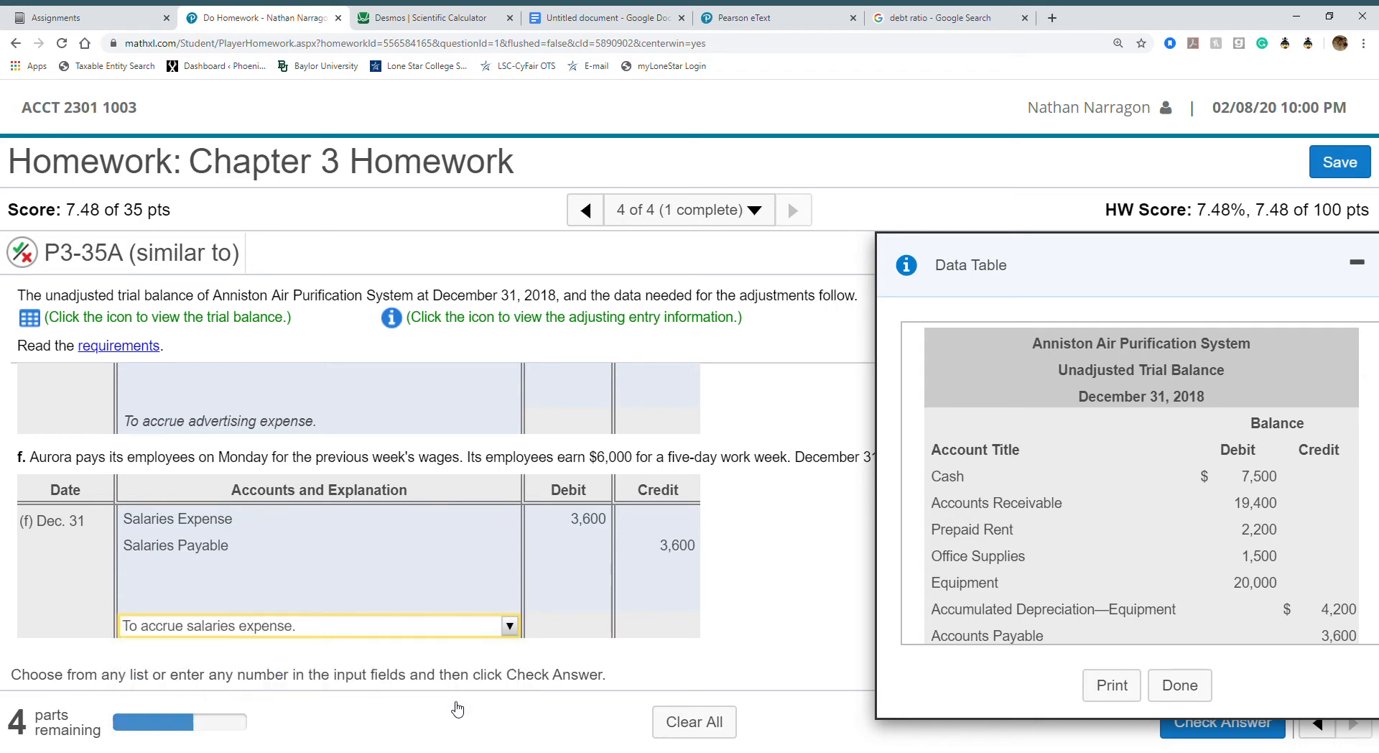
click(1209, 729)
click(688, 519)
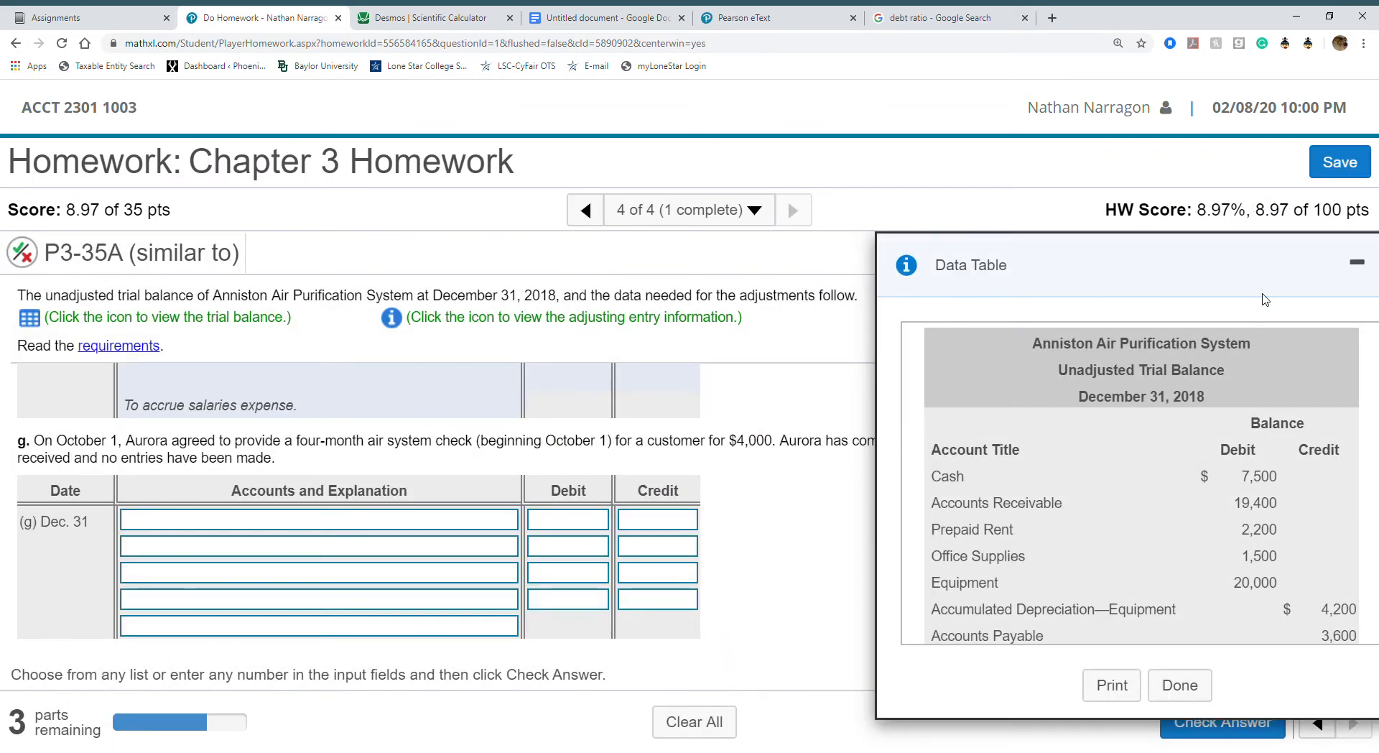
Minimize the trial balance Data Table to uncover the full text of entry (g).
click(1356, 263)
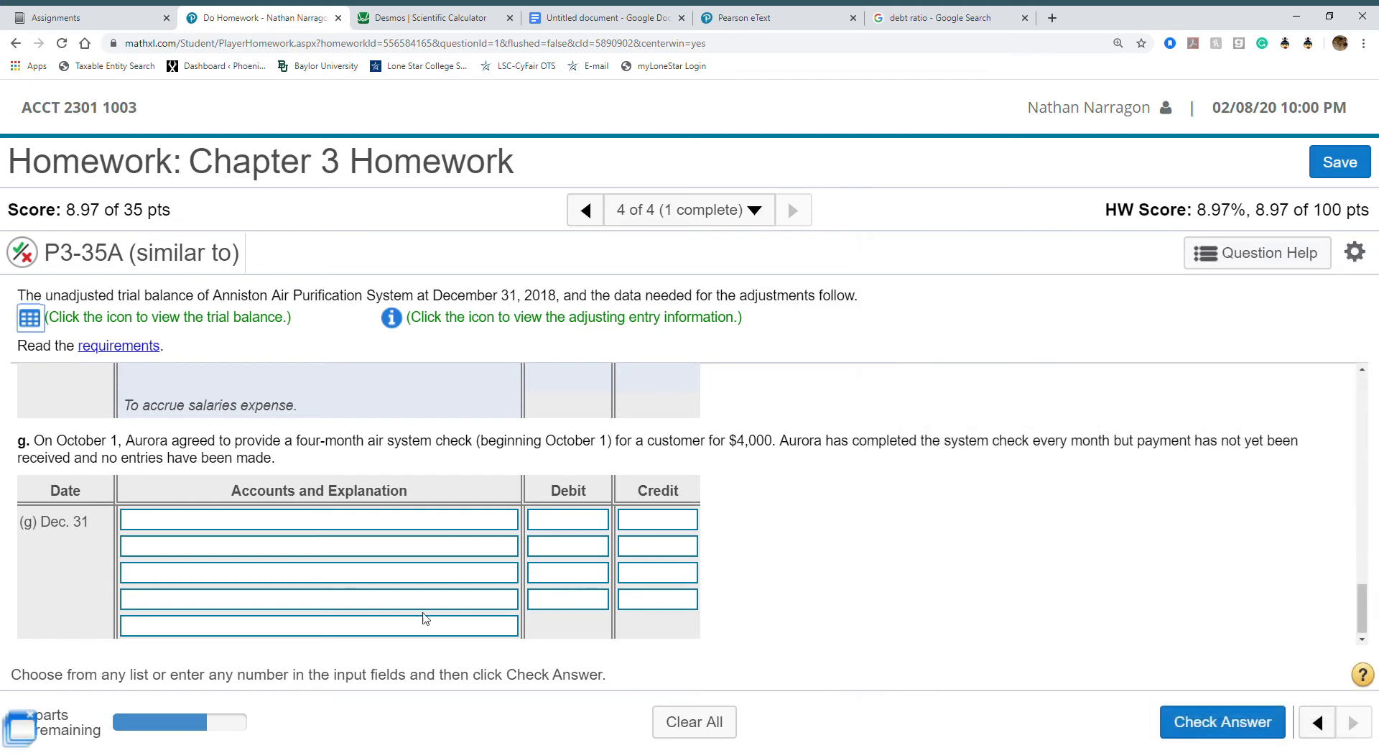
click(18, 731)
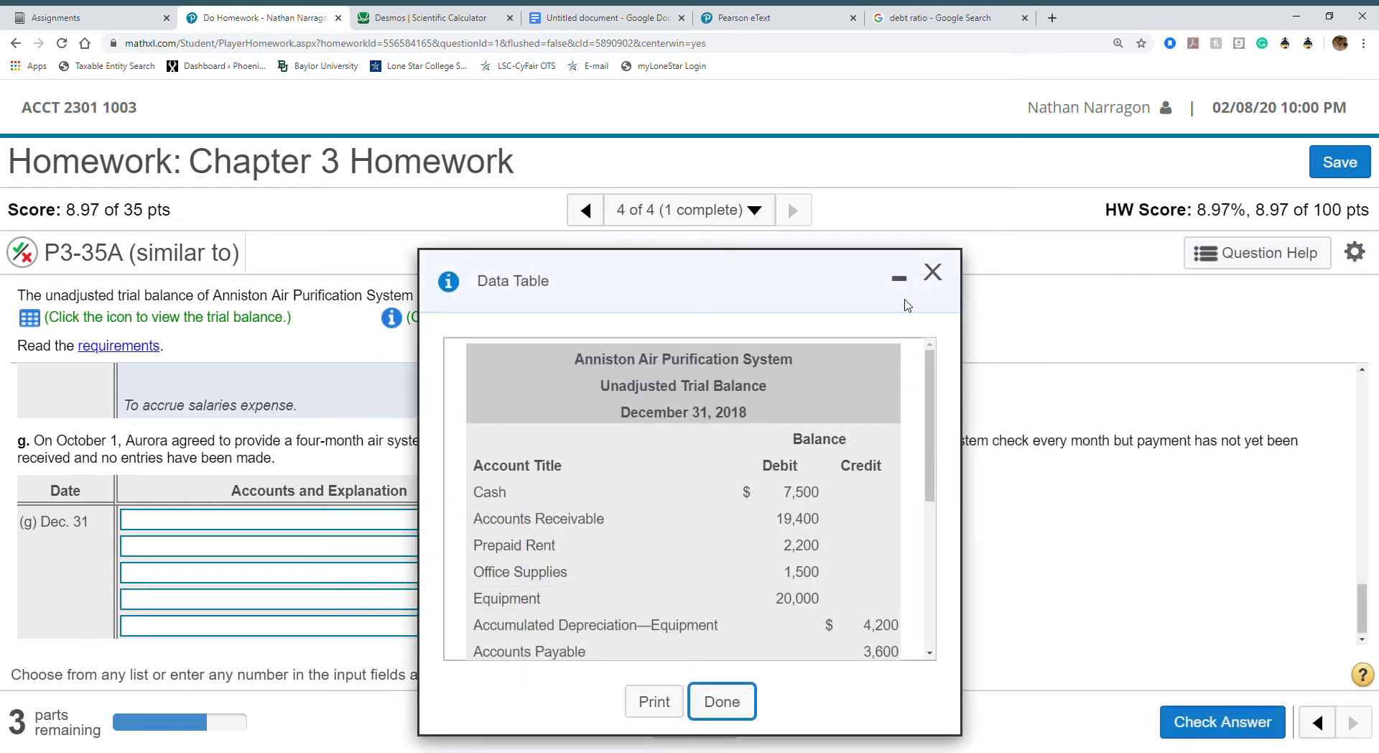
click(899, 279)
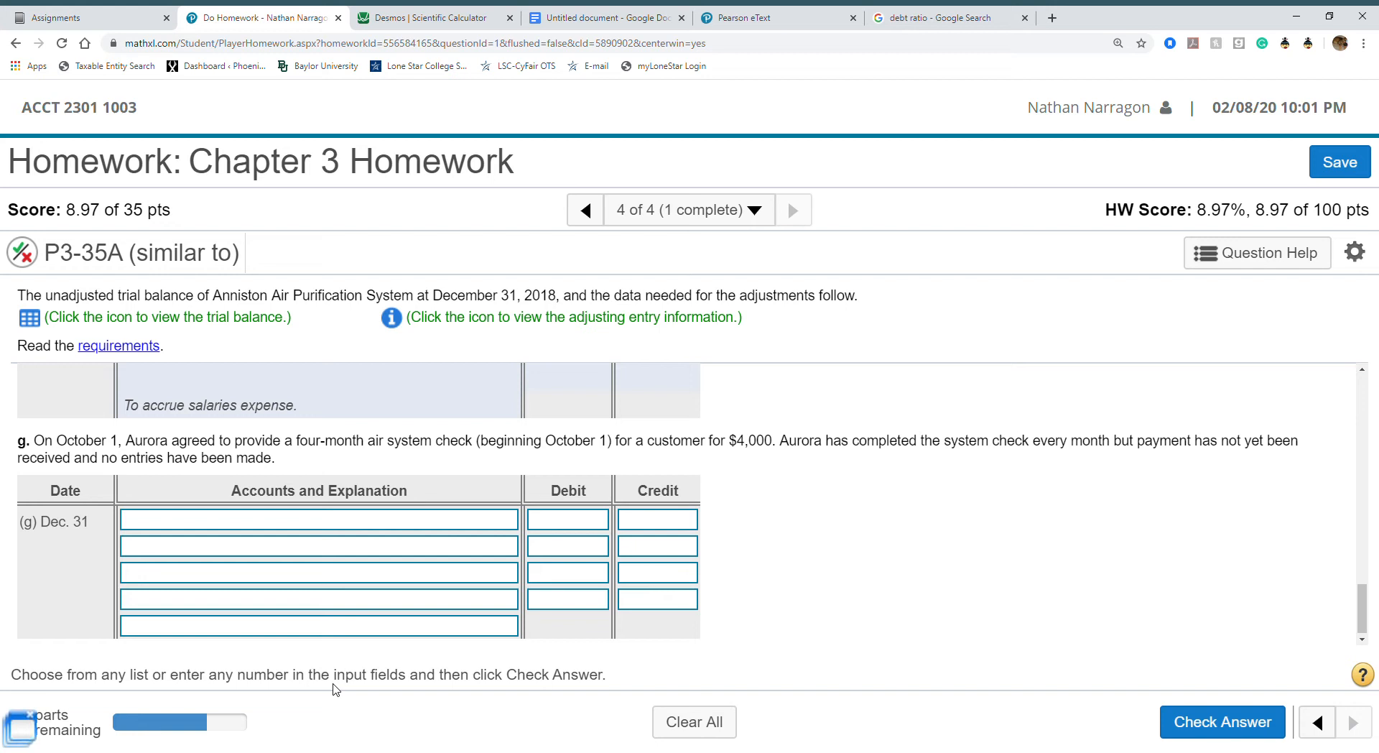
Set the accounts of entry (g) to Accounts Receivable on the first line and Service Revenue on the second.
click(506, 549)
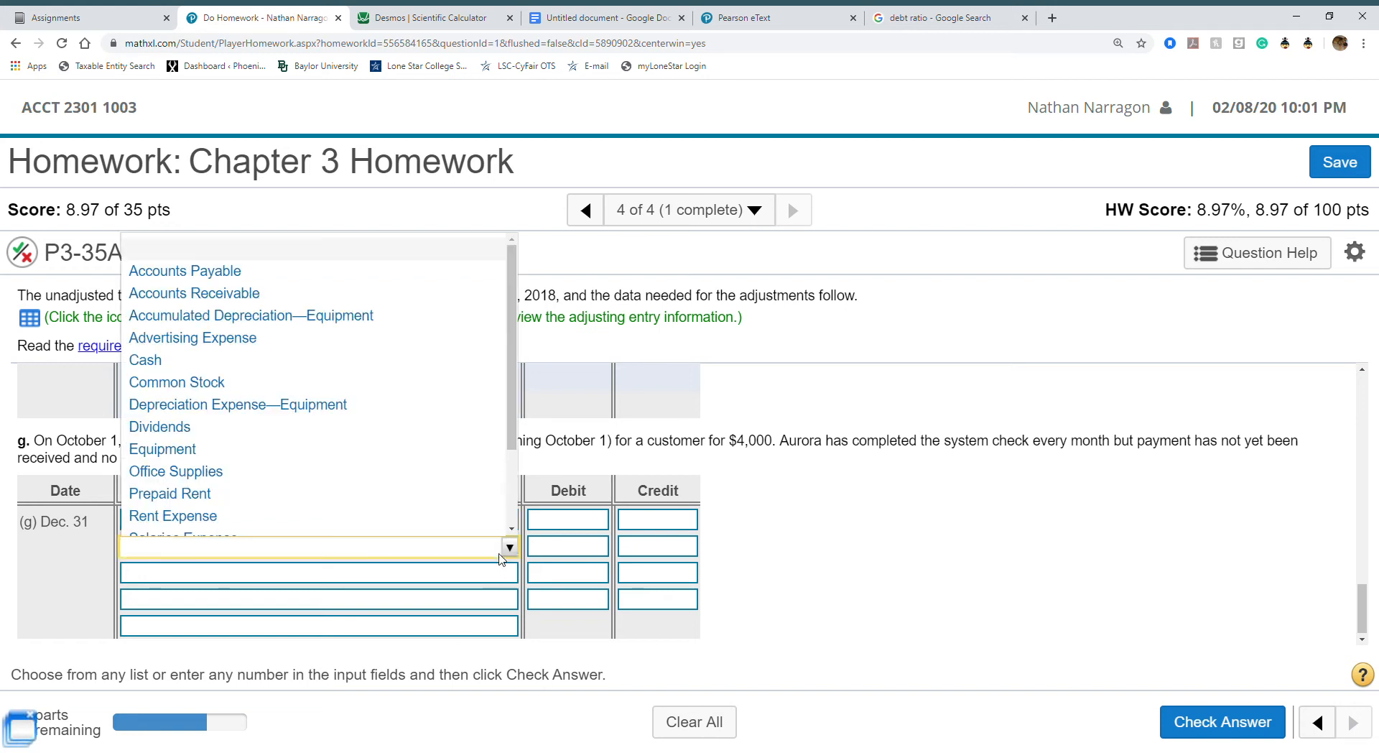
scroll(346, 499, down, 2)
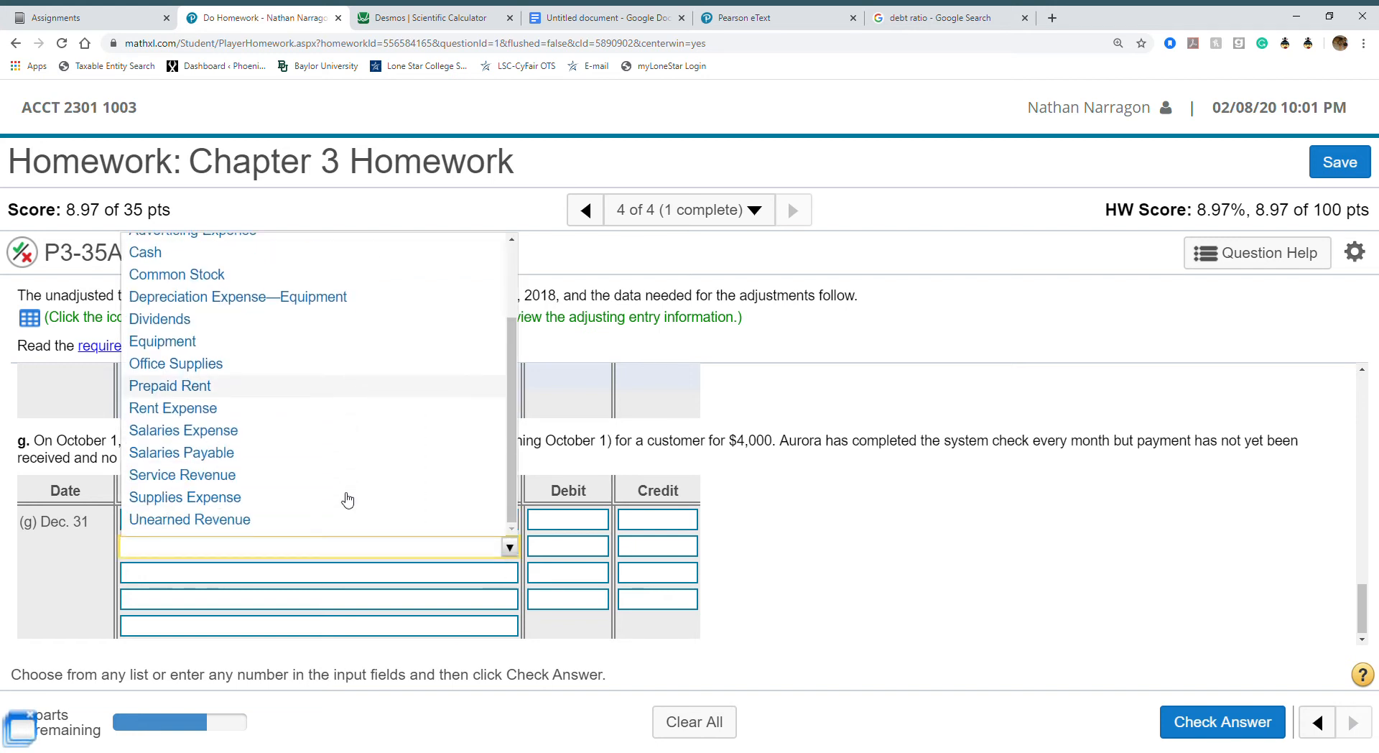
click(292, 474)
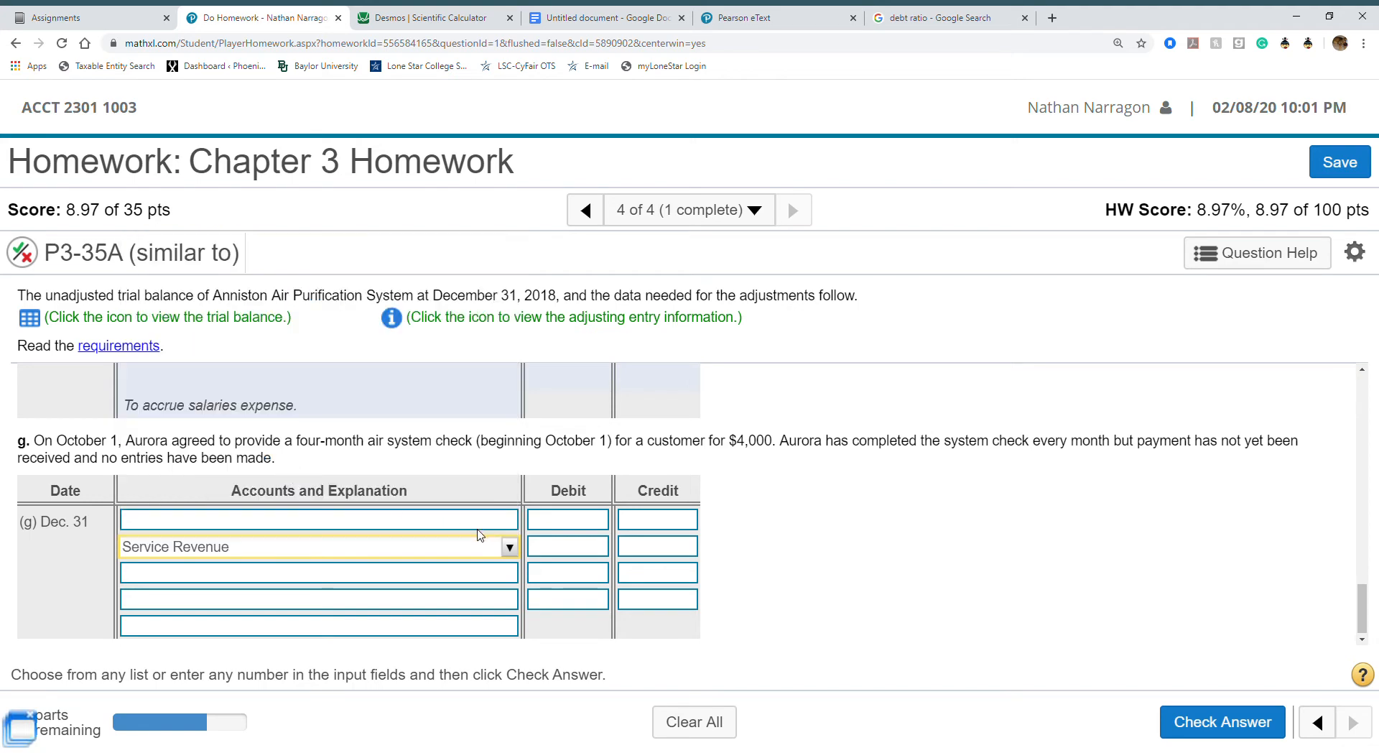
click(505, 520)
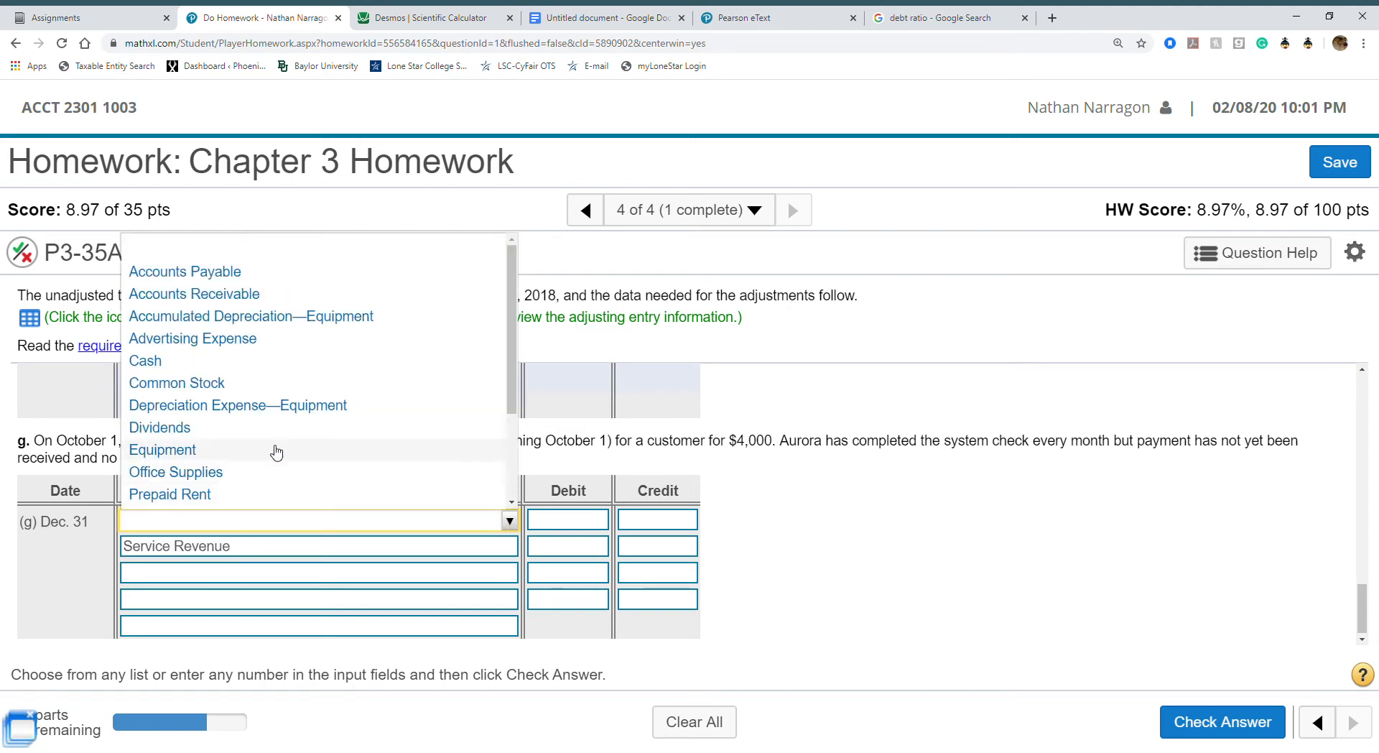
click(251, 295)
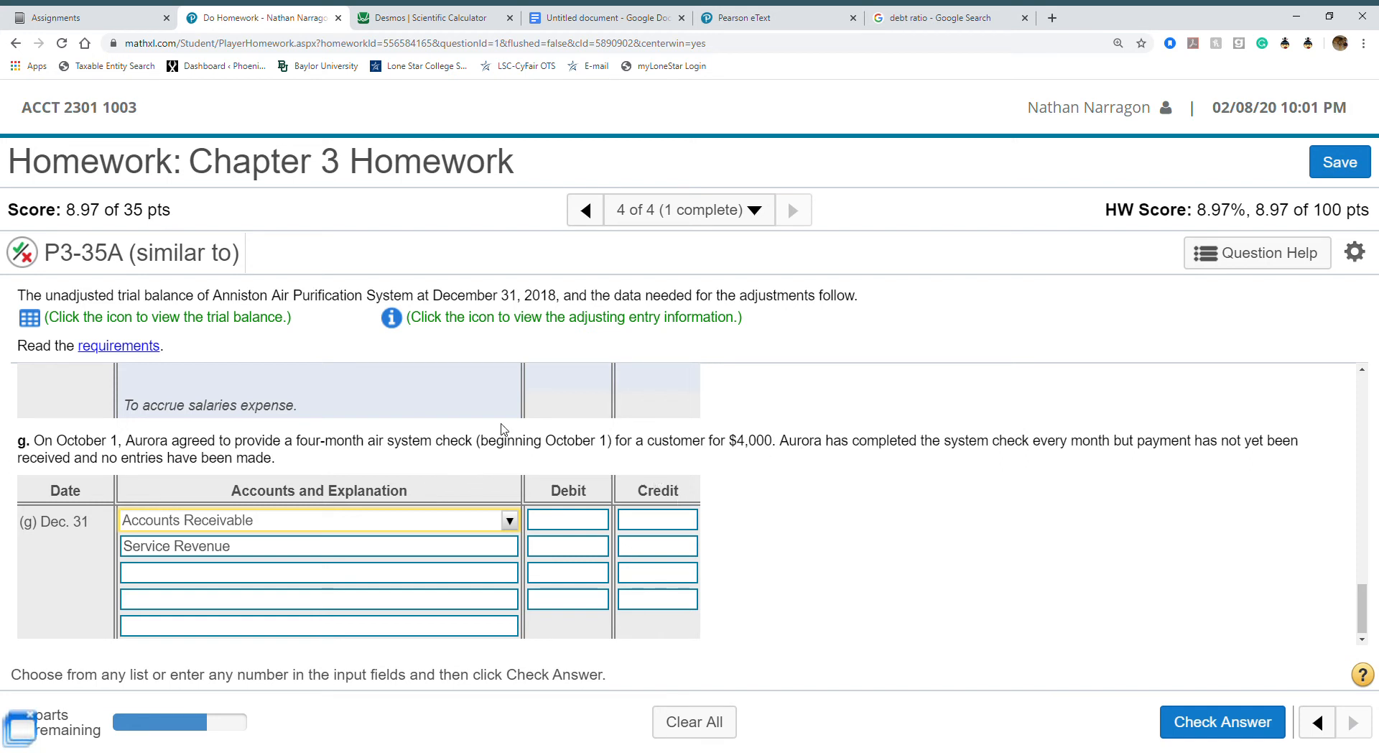
Switch to the Desmos calculator and compute 4000/4 and 1000·3 for the earned service revenue.
click(406, 18)
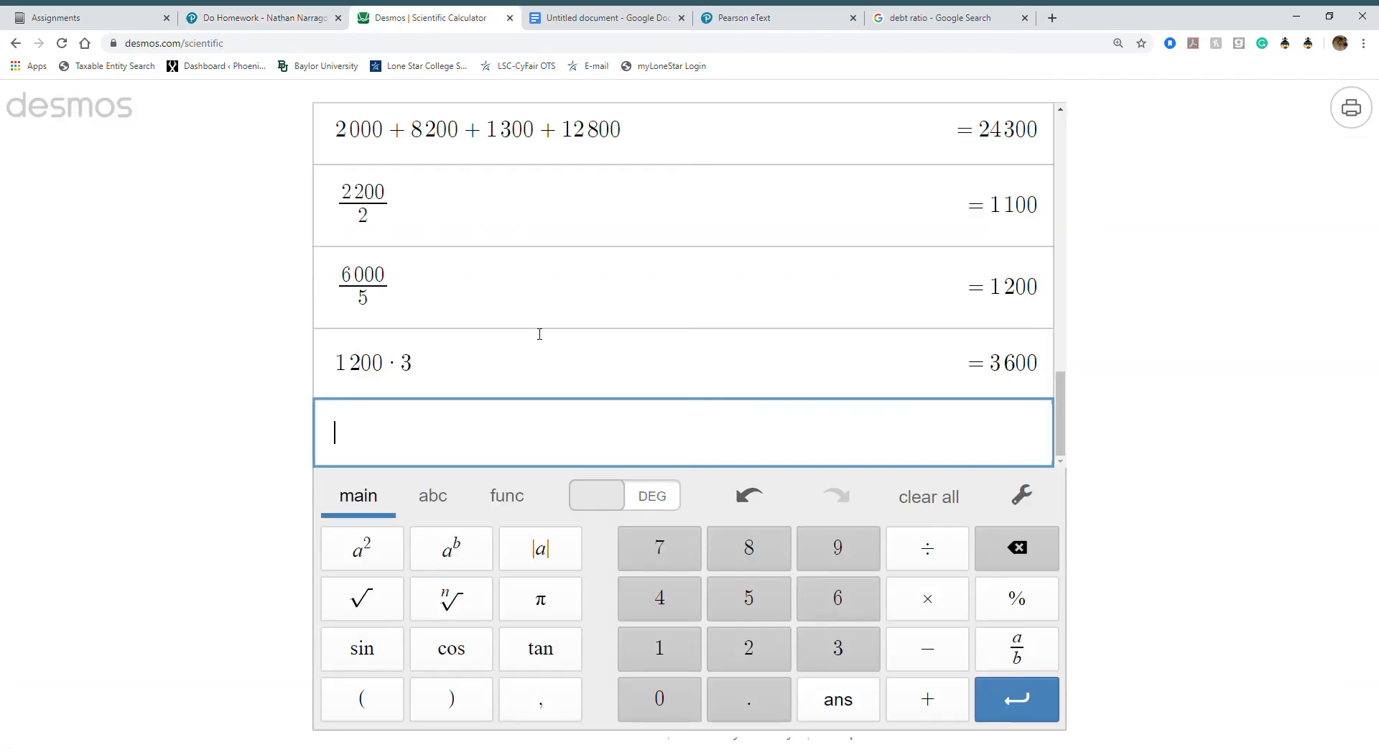
text(4000/4)
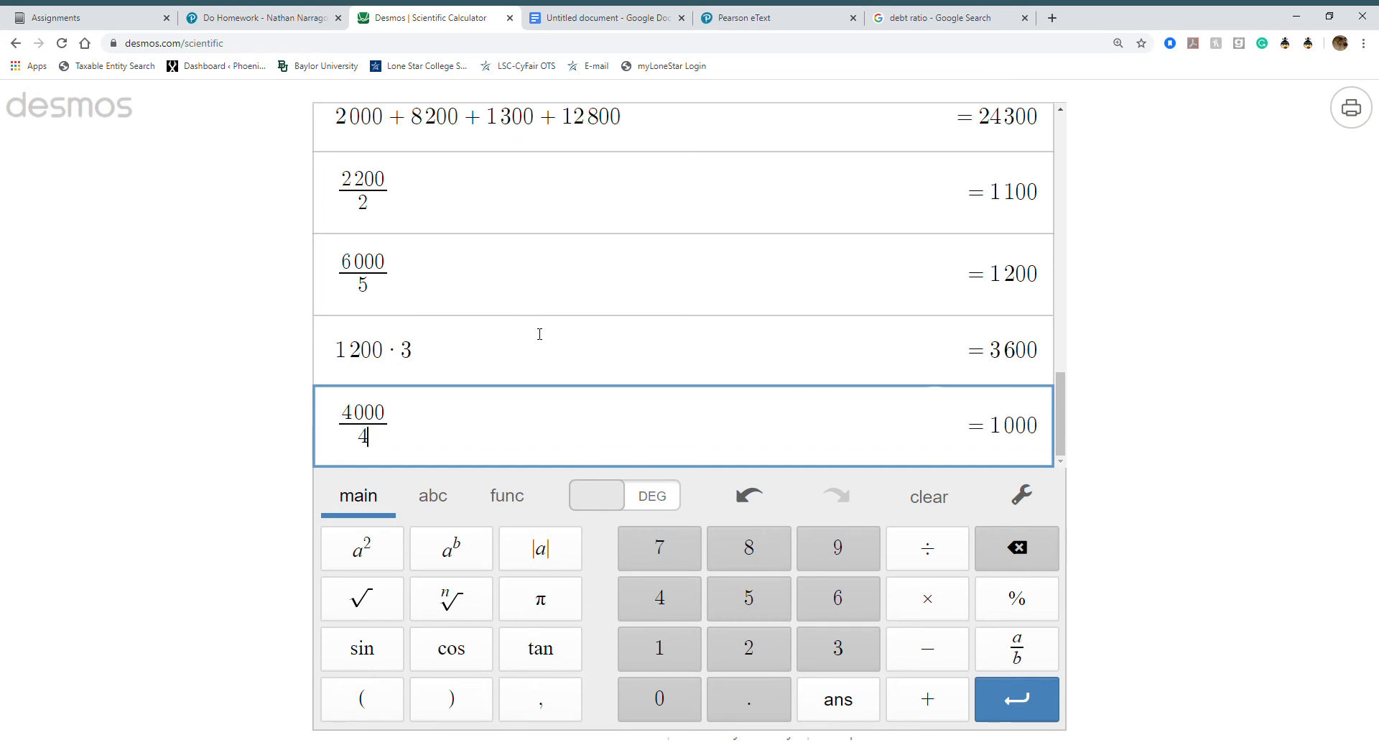
key(Return)
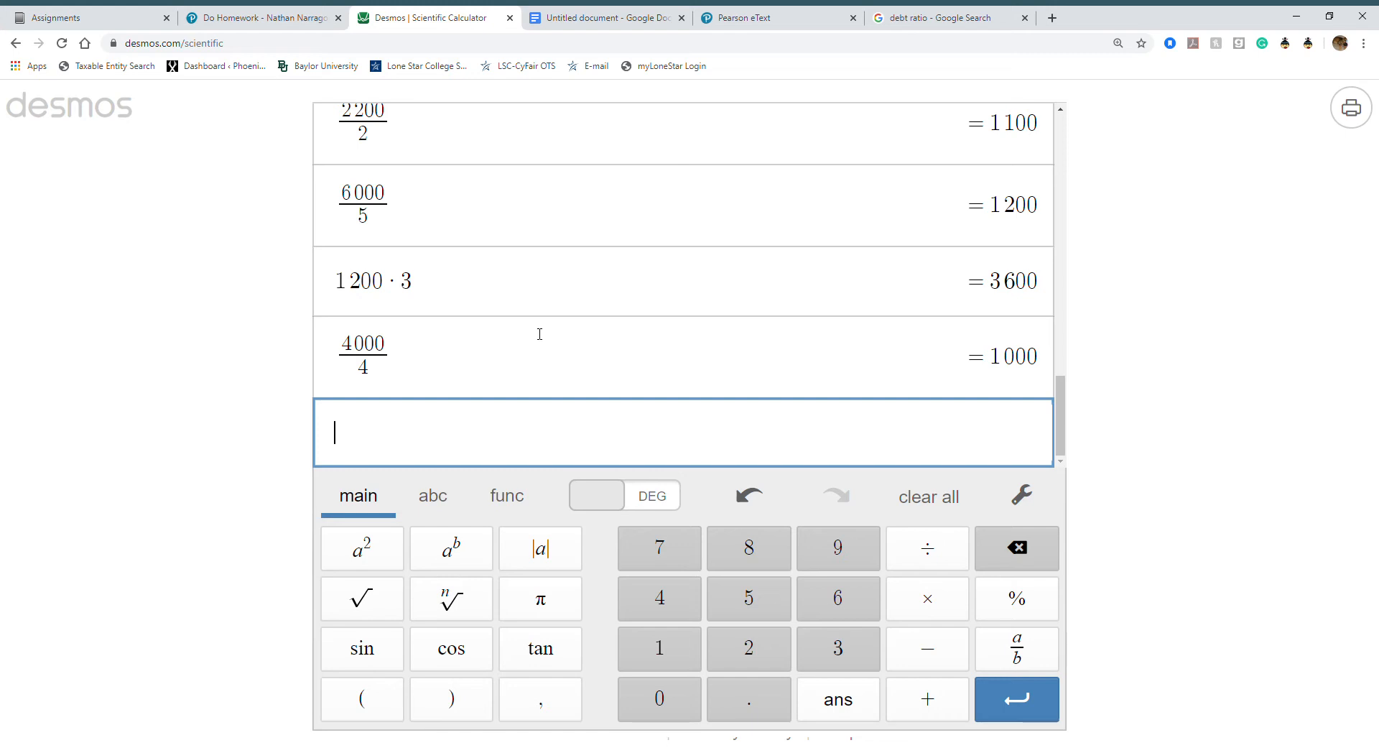
text(1)
text(*)
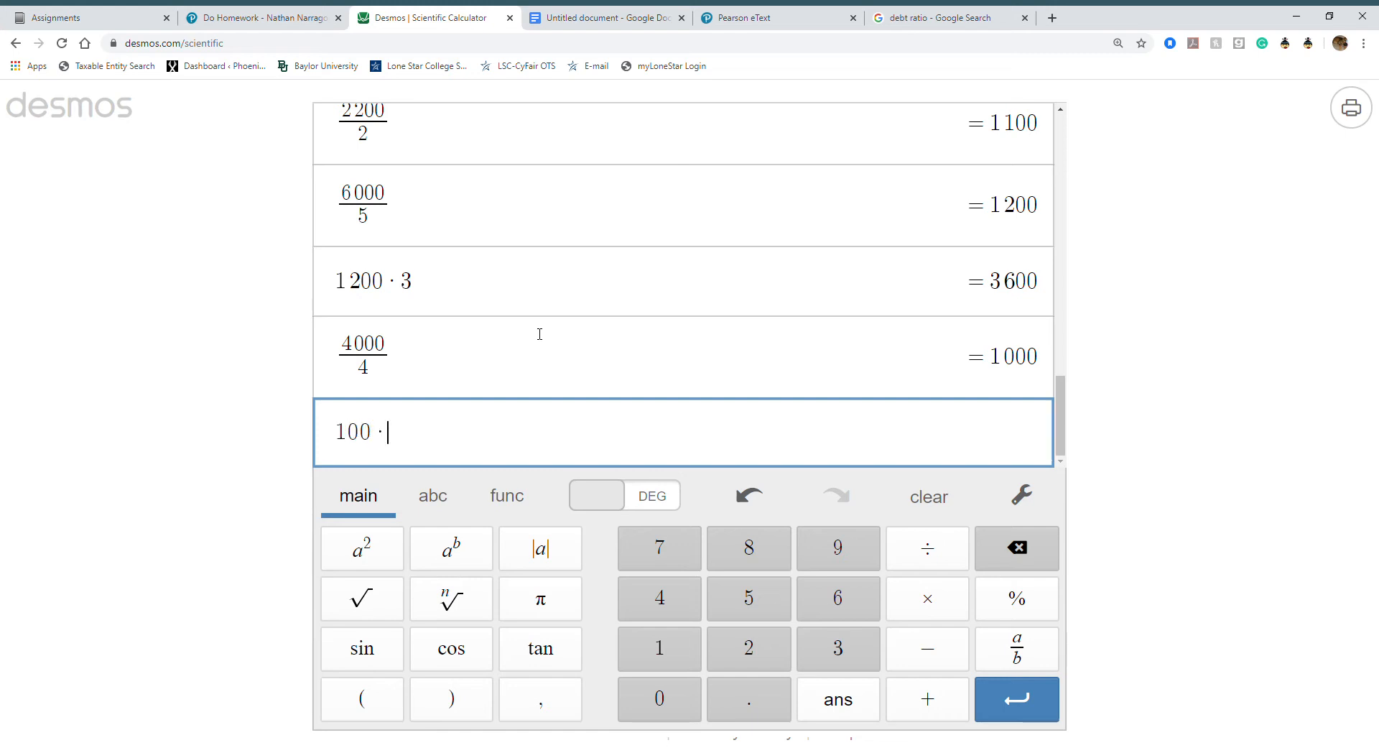
key(BackSpace)
text(0*3)
key(Return)
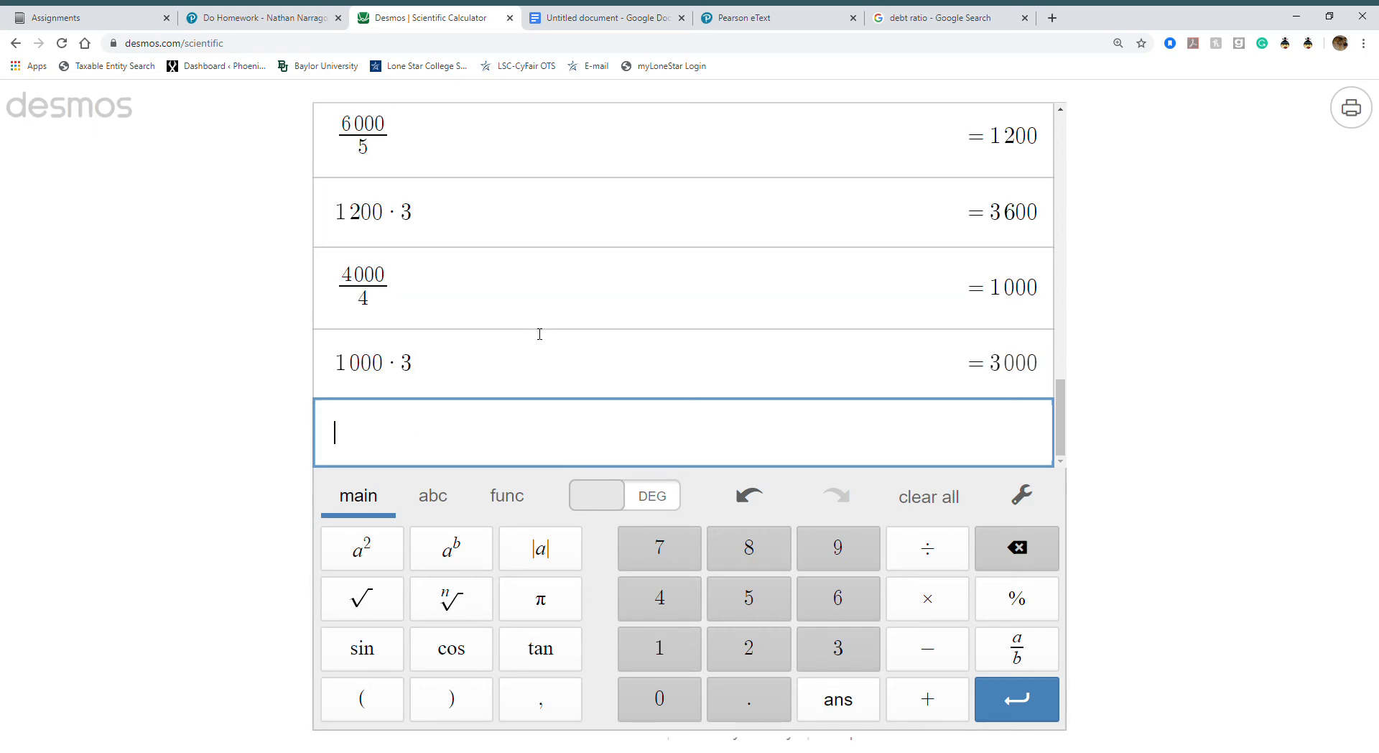
Back in the homework, enter a 3000 debit for Accounts Receivable and a 3000 credit for Service Revenue, and check entry (g) without an explanation.
click(281, 18)
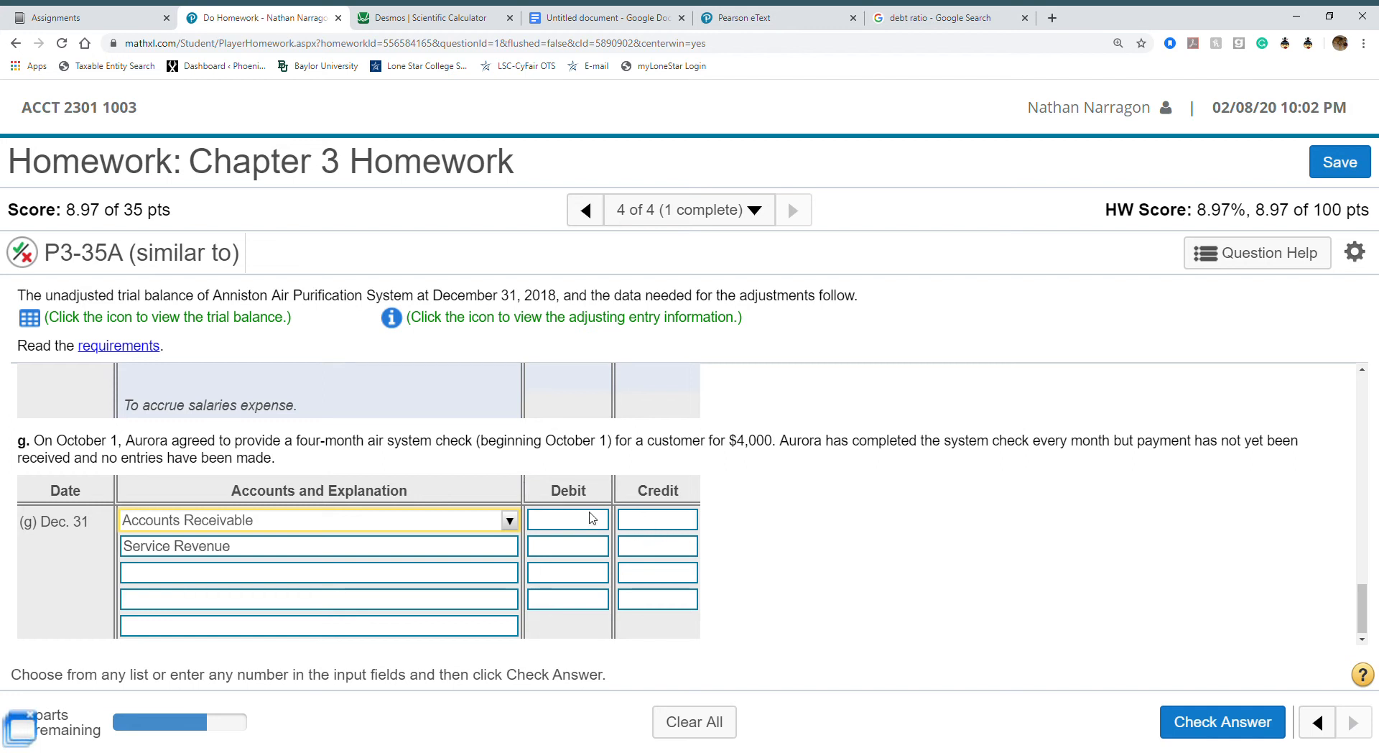
click(546, 523)
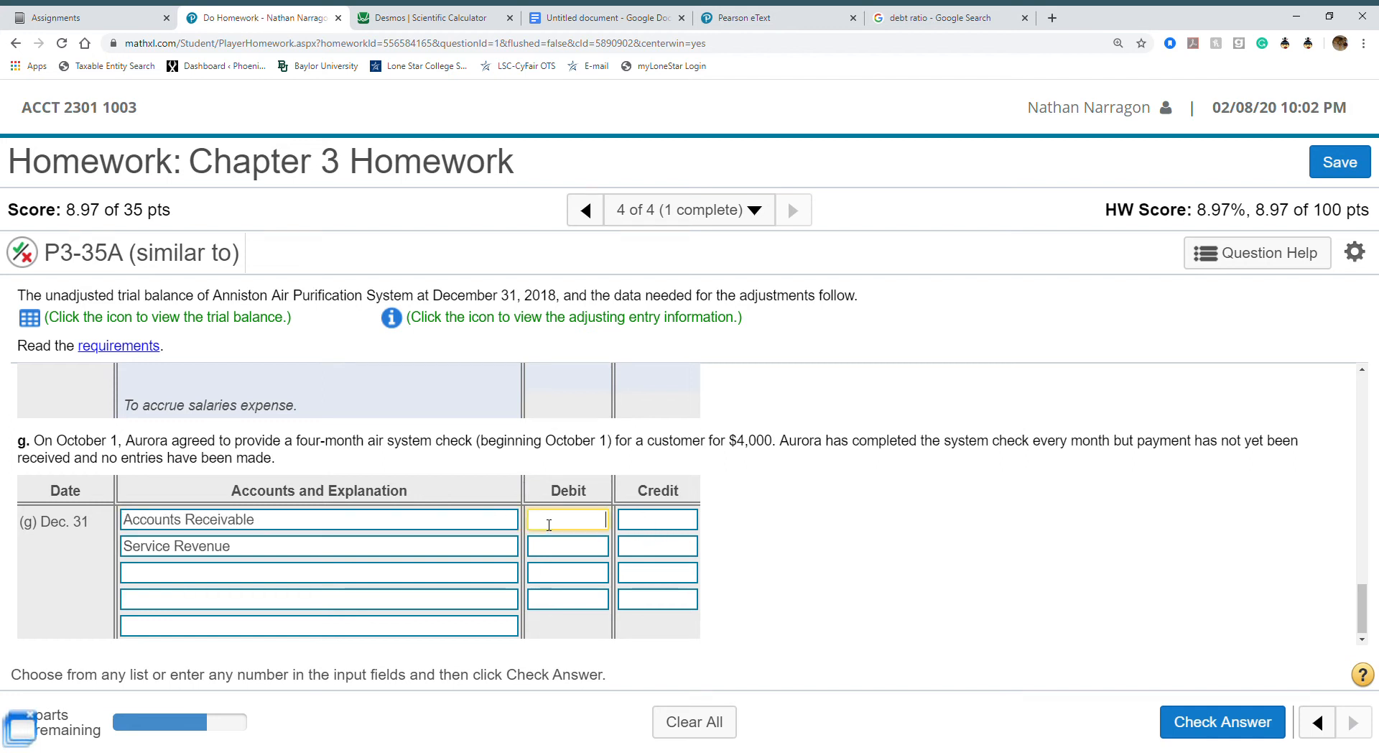
text(3000)
click(641, 553)
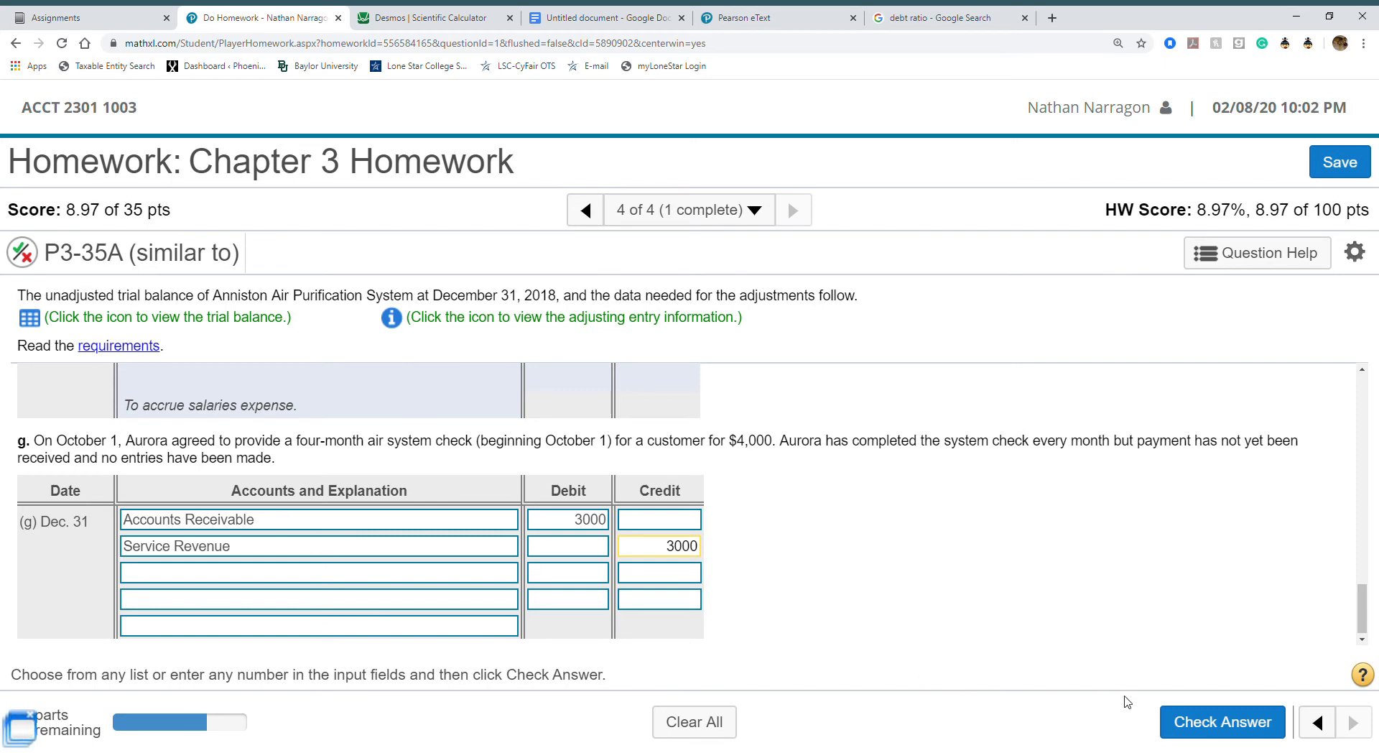
click(1177, 722)
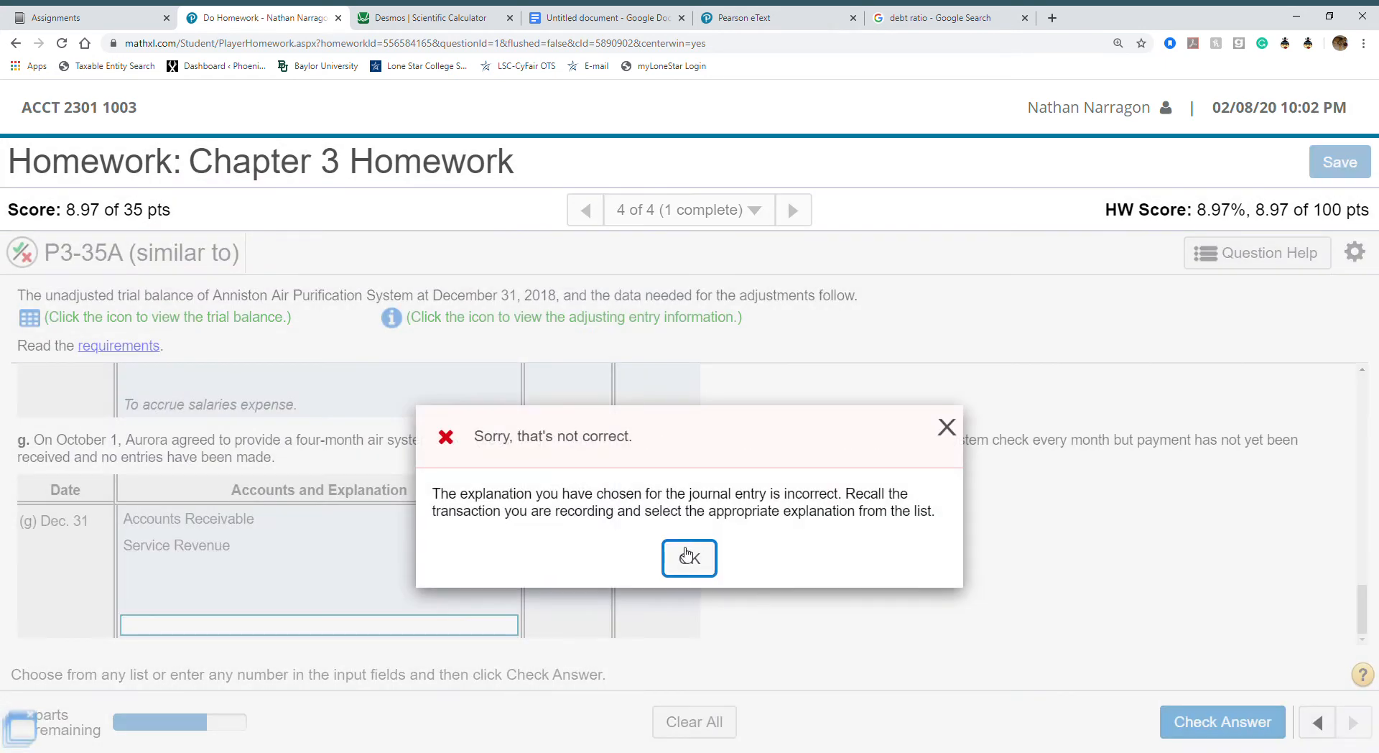
click(688, 560)
Set the explanation of entry (g) to "To accrue service revenue." and check the answer.
click(451, 623)
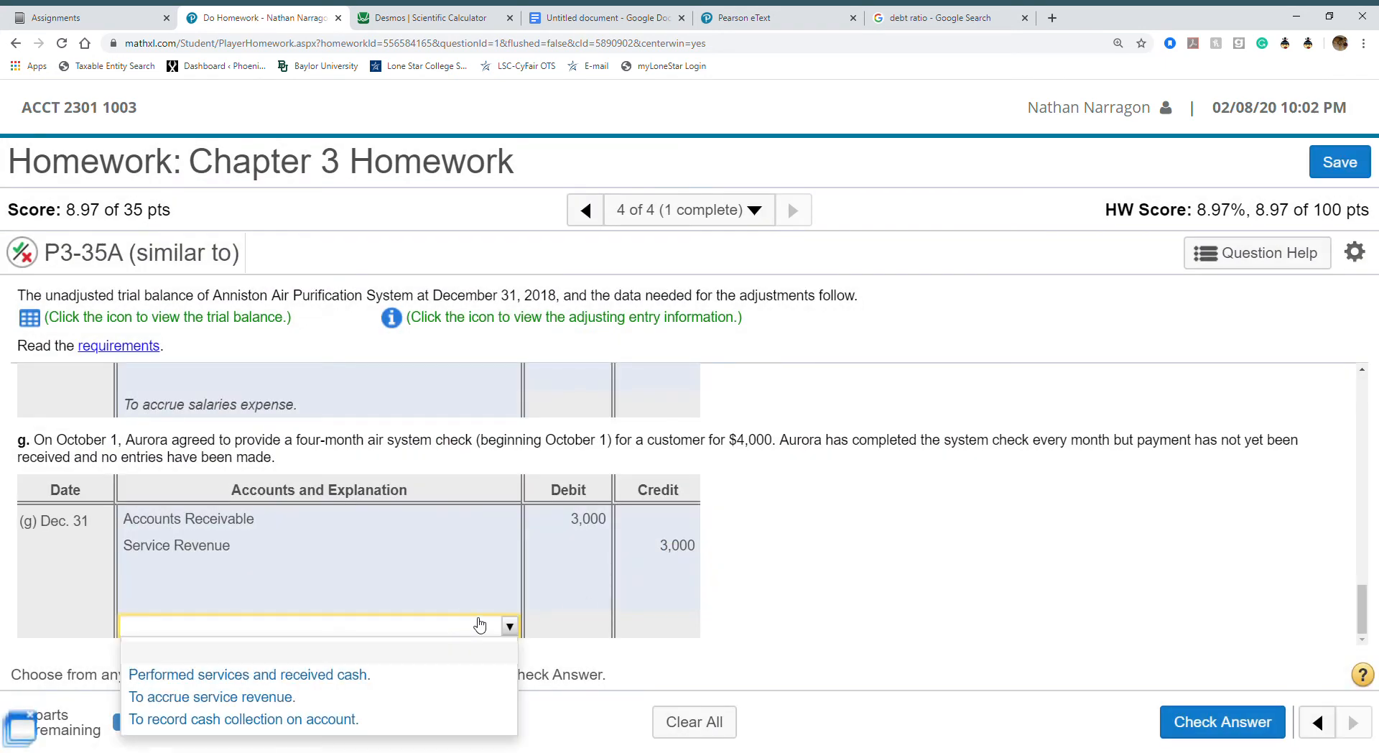
click(424, 703)
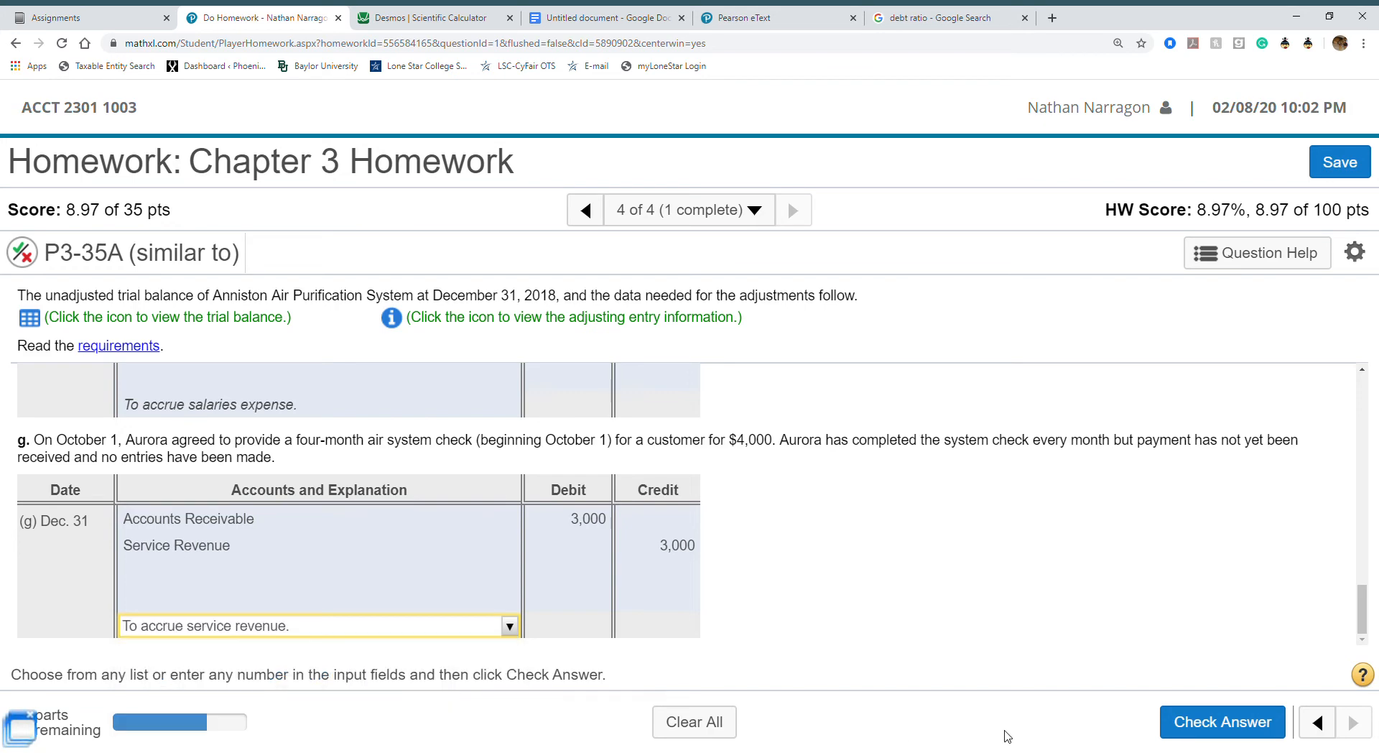
click(1178, 725)
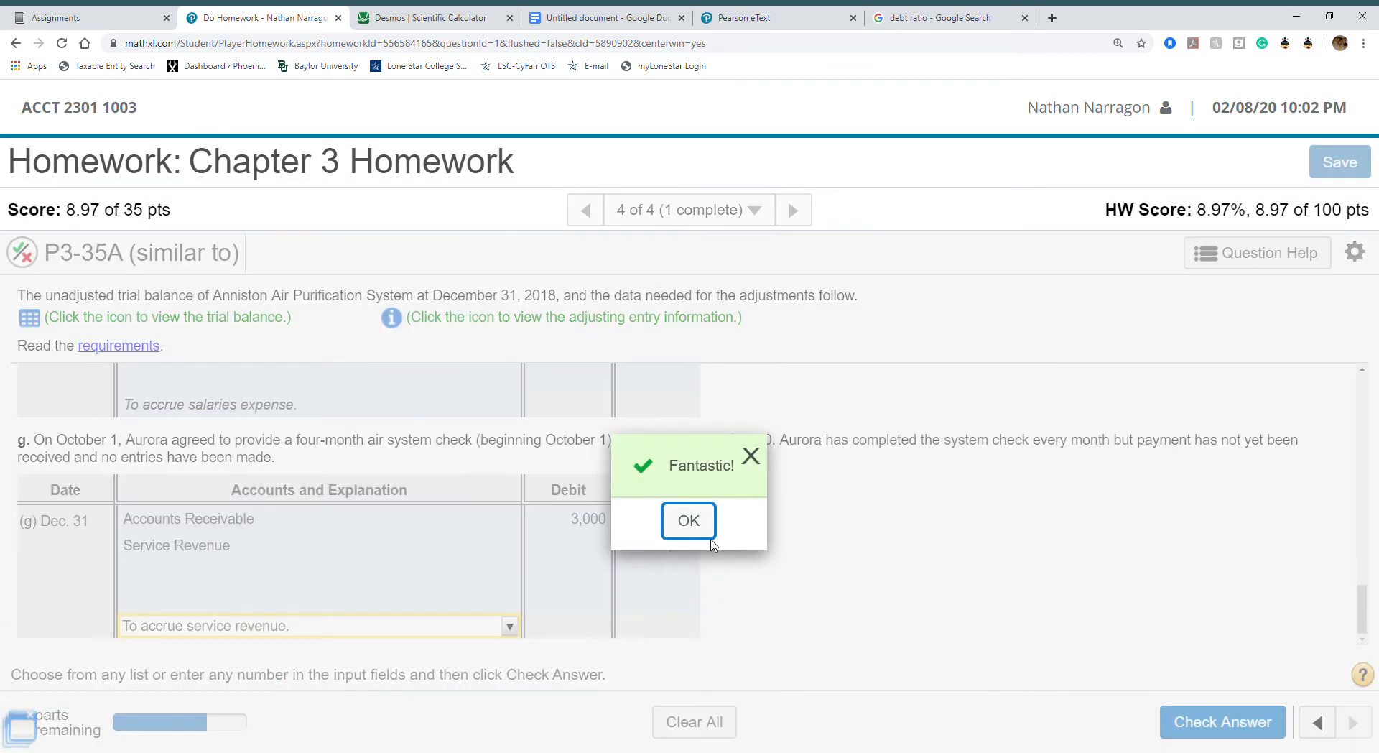
click(707, 533)
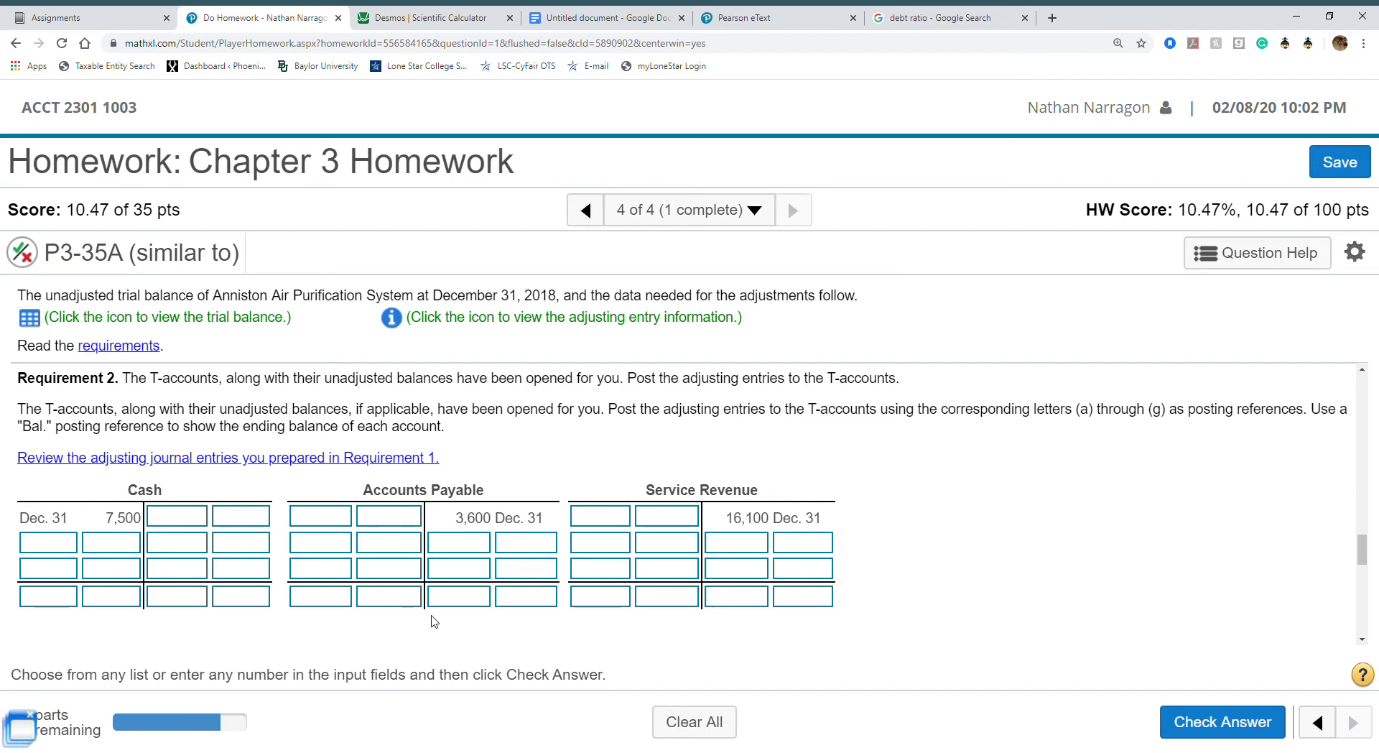
Open the review of the Requirement 1 adjusting journal entries and place its Reference window beside the Requirement 2 T-accounts.
scroll(434, 621, up, 15)
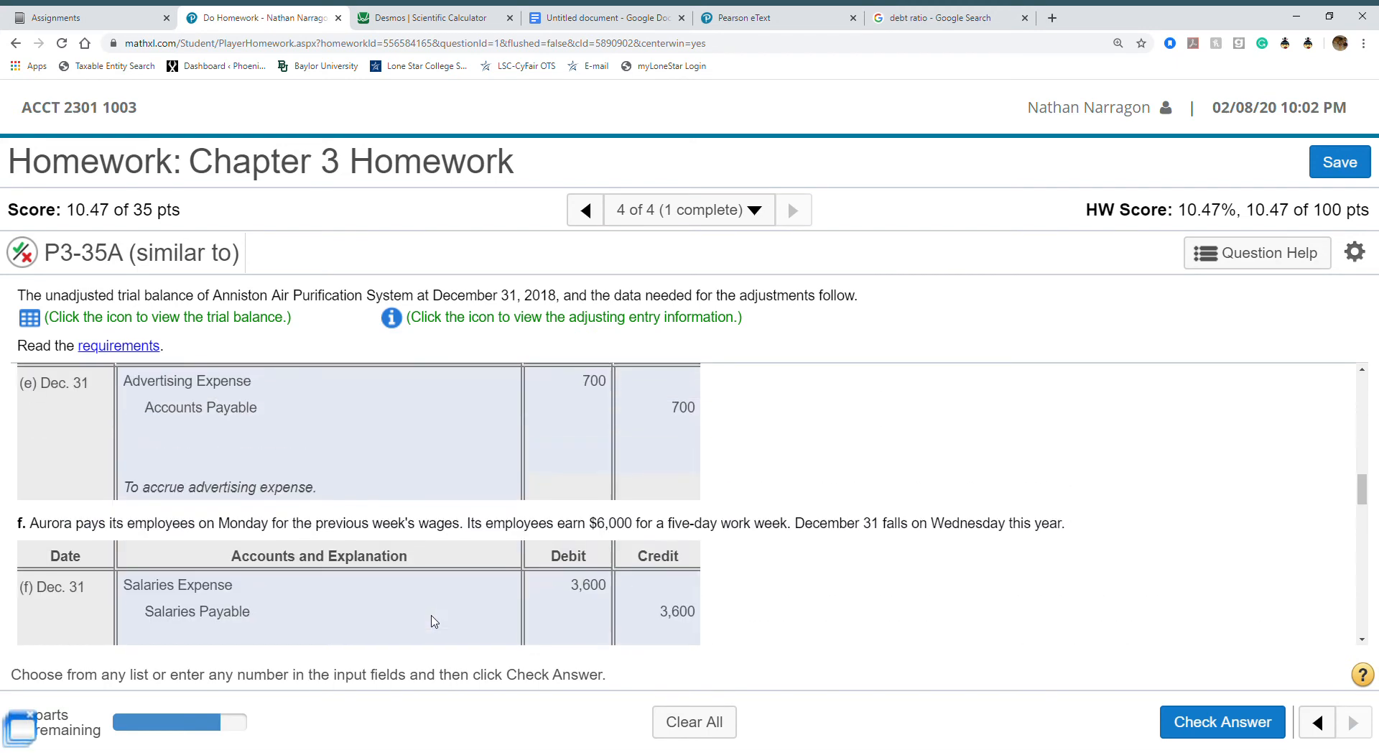
scroll(434, 621, up, 5)
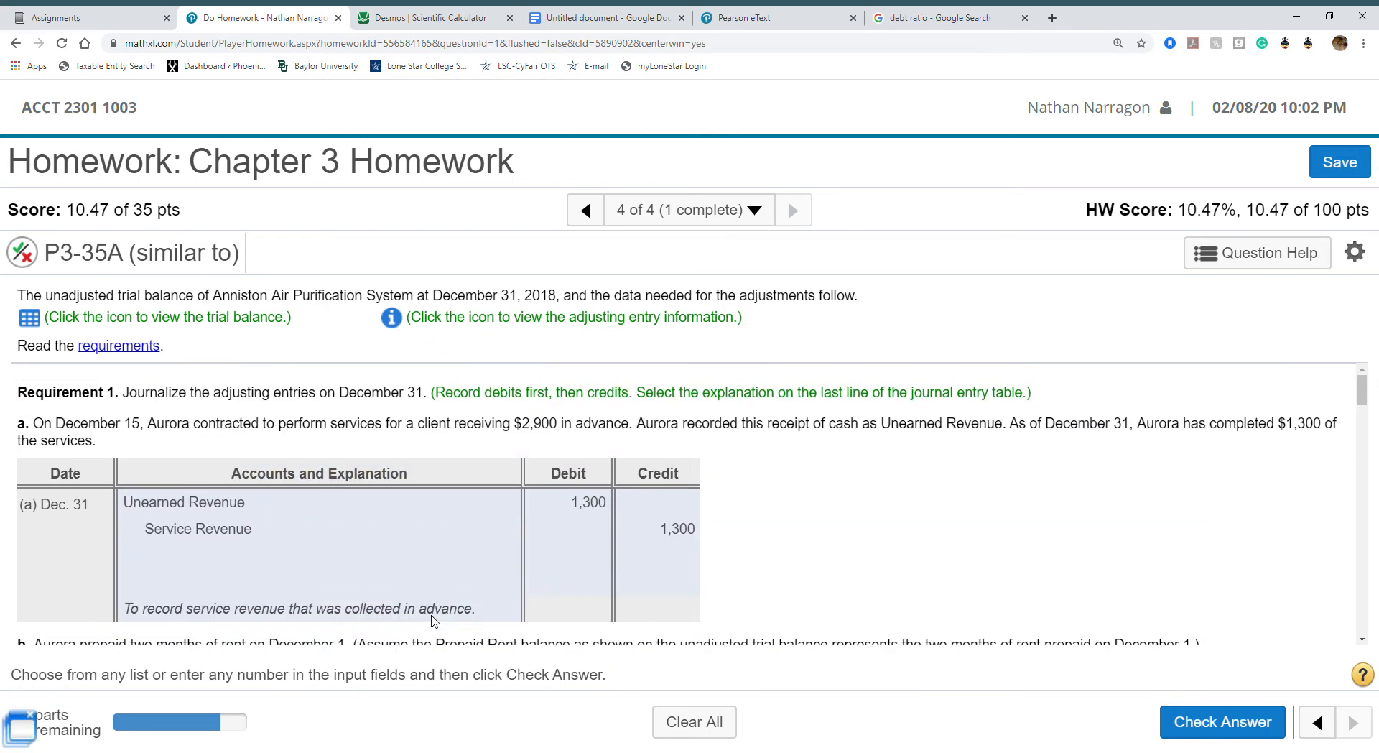
scroll(434, 621, down, 10)
scroll(434, 621, down, 10)
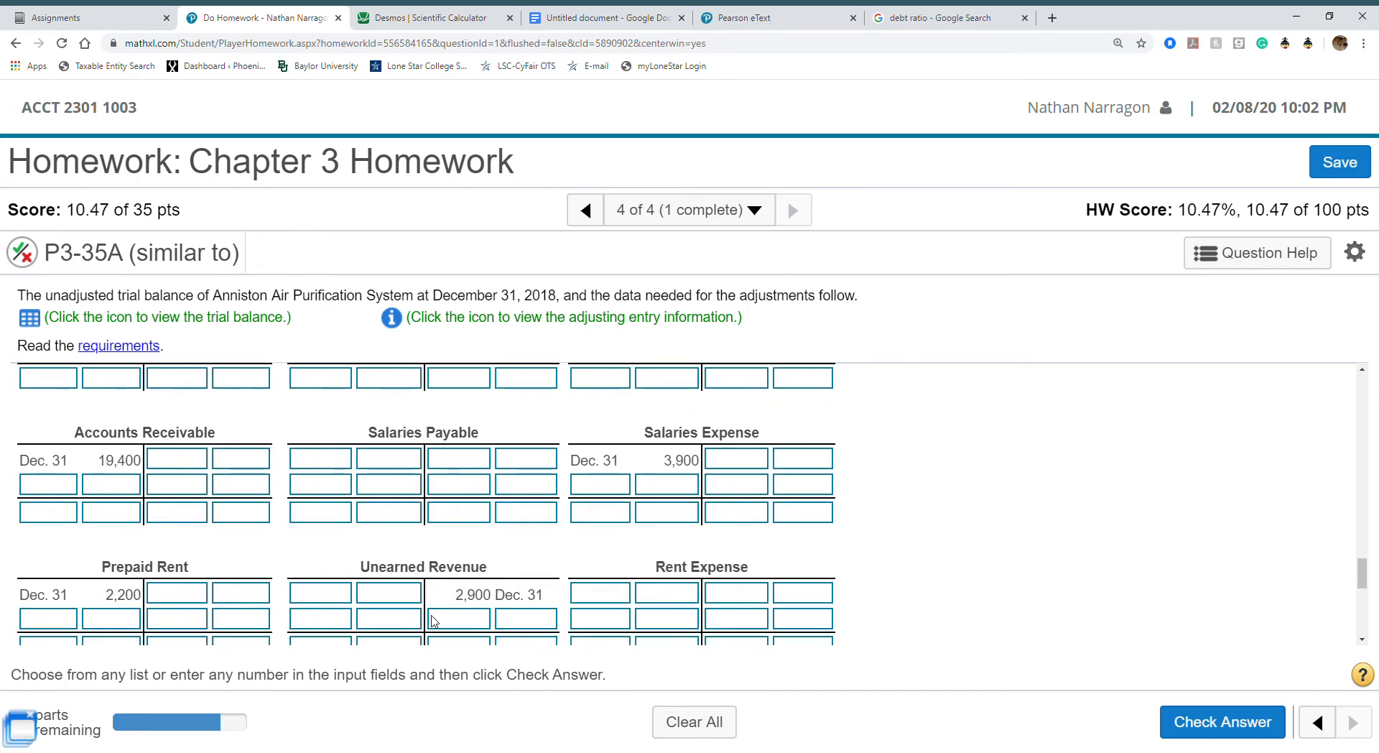
scroll(434, 621, up, 8)
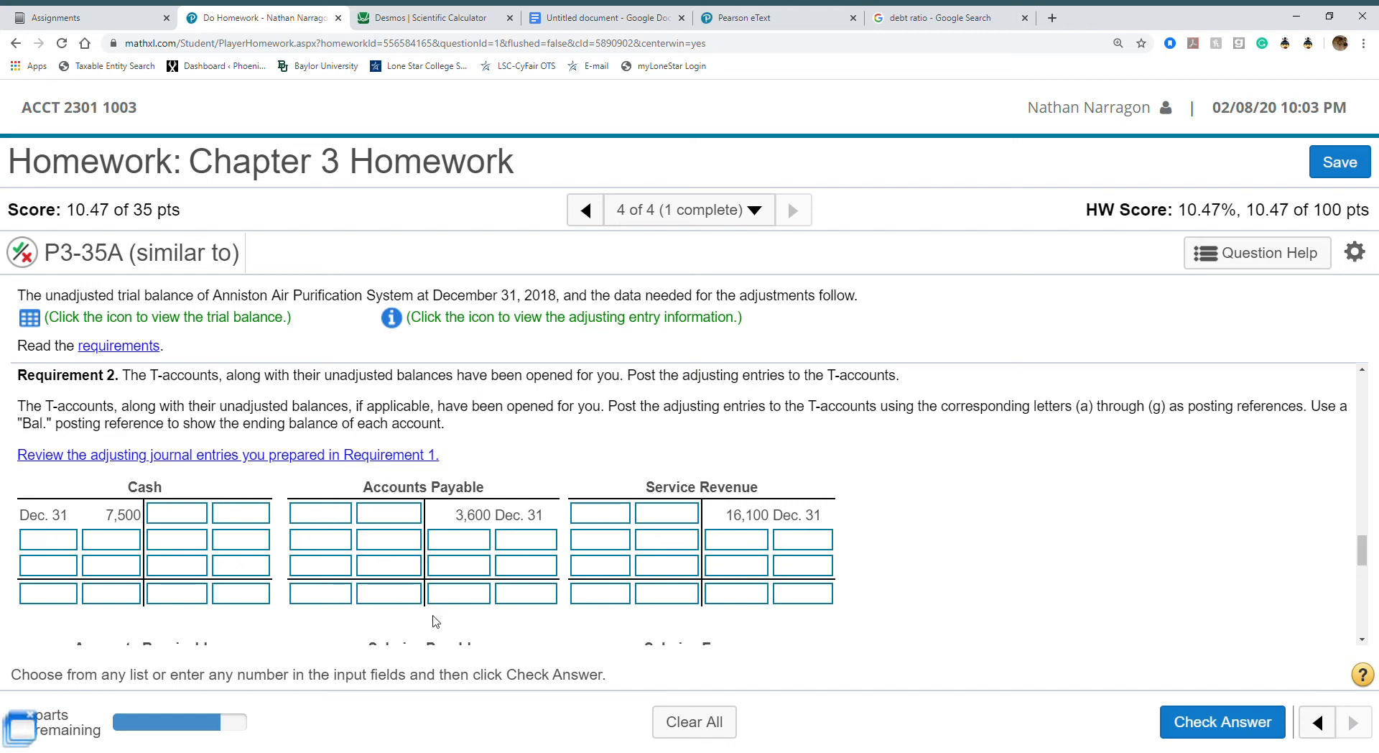
scroll(381, 540, down, 1)
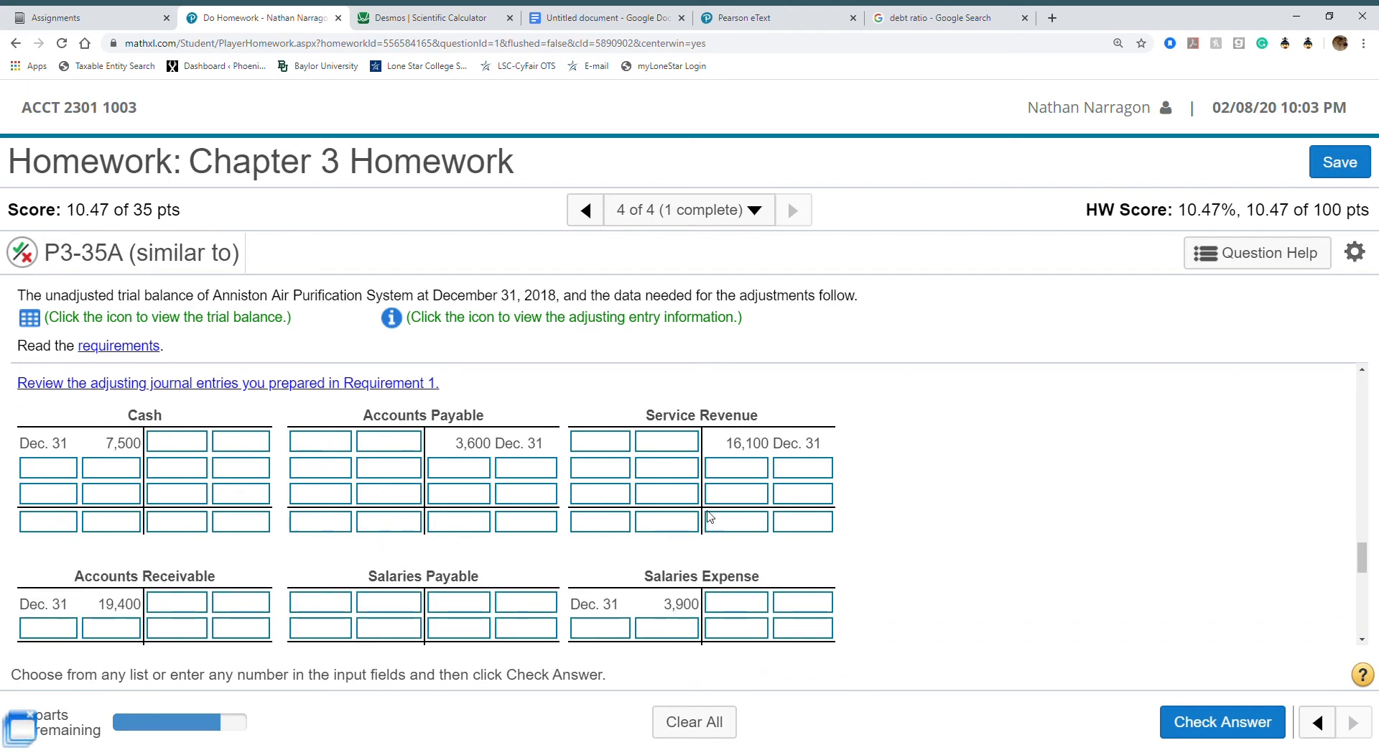
click(417, 384)
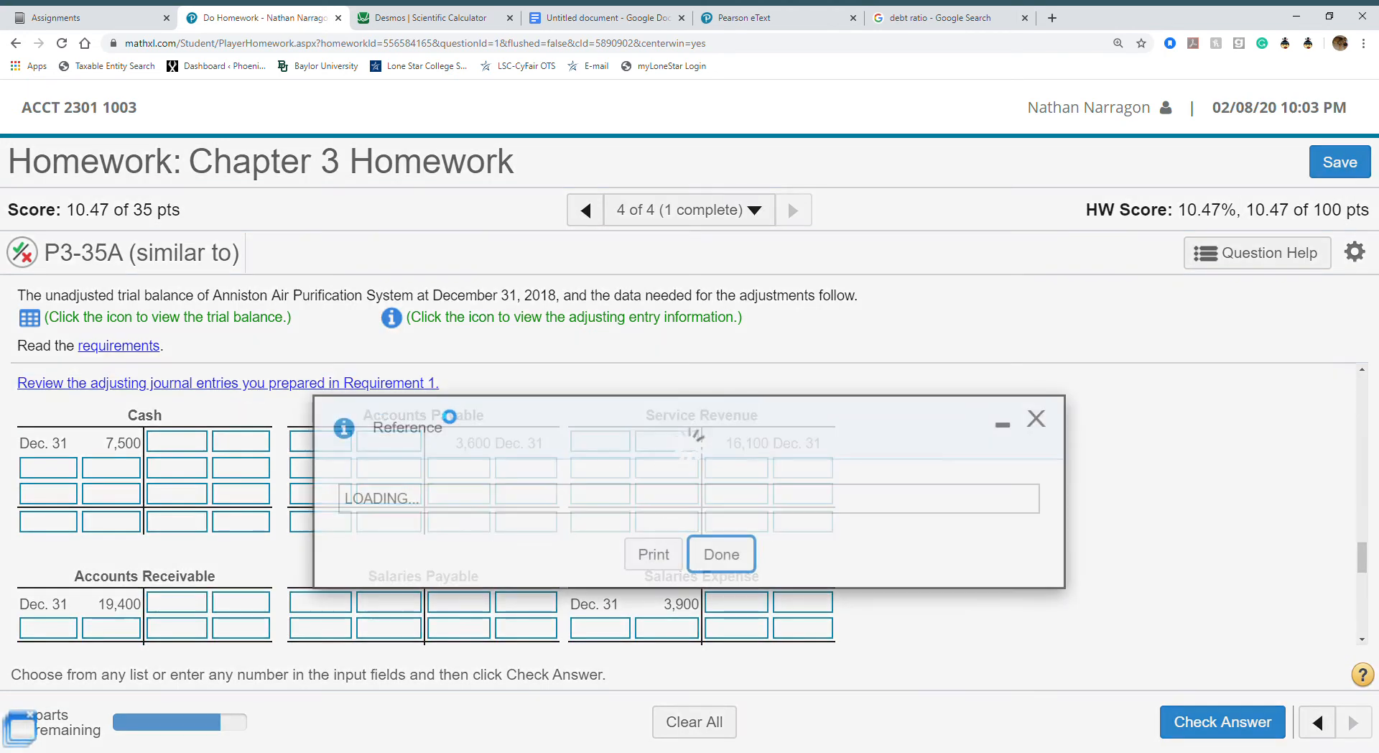
drag(569, 438, 1026, 276)
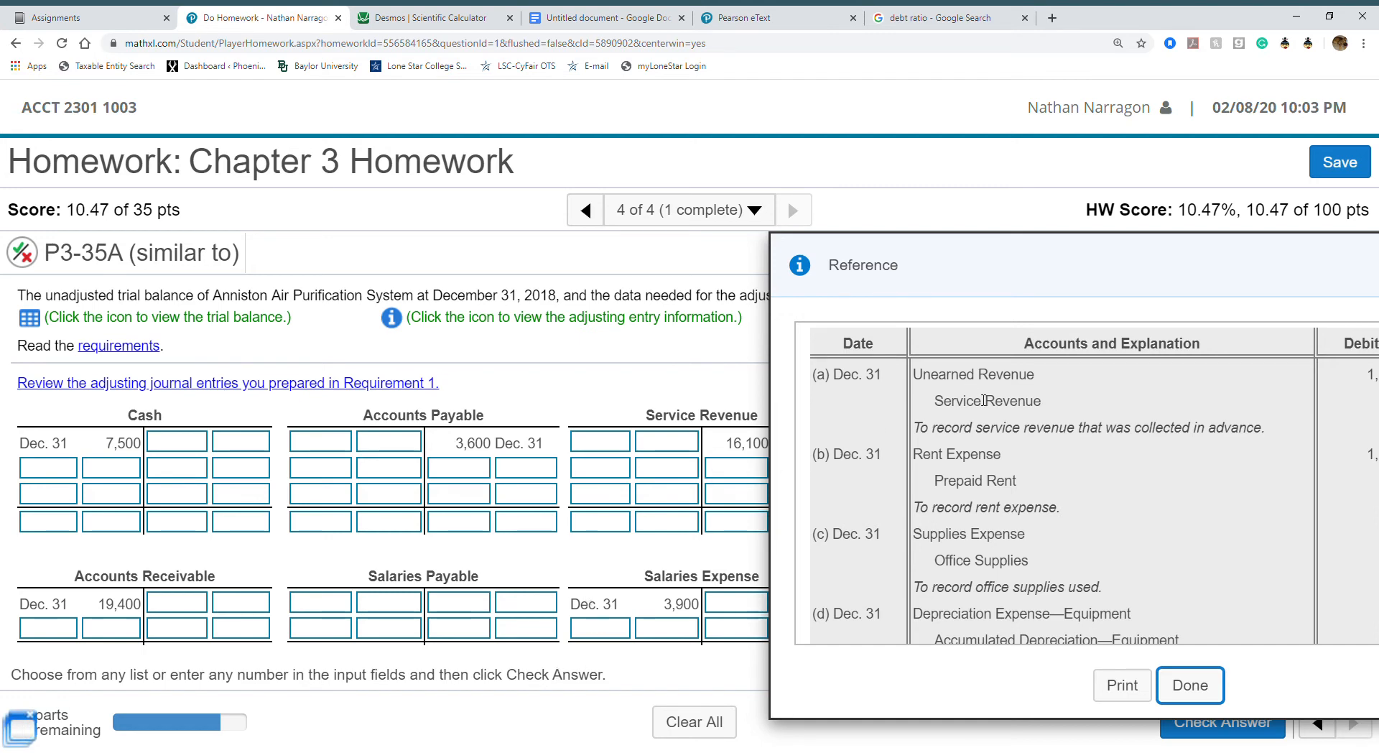
scroll(490, 548, down, 3)
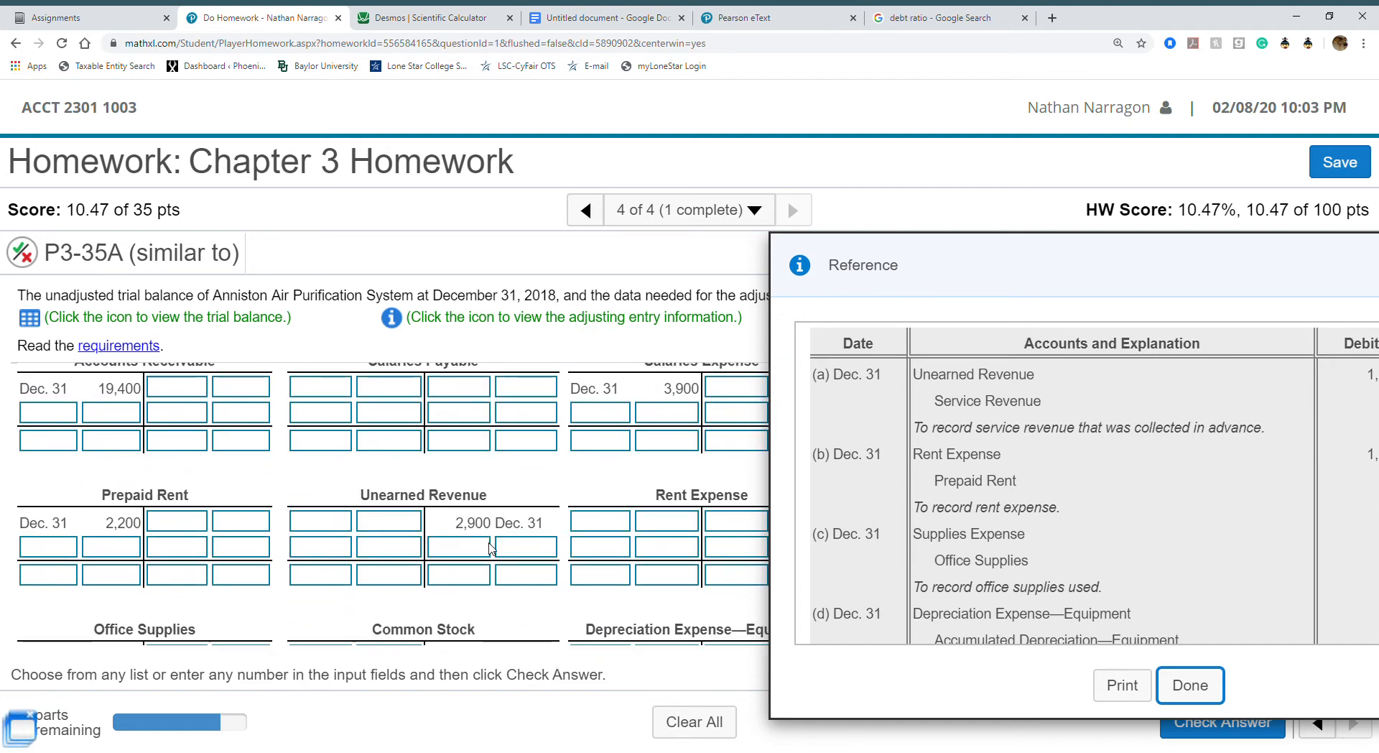
scroll(490, 548, up, 1)
scroll(491, 548, down, 1)
scroll(490, 548, up, 1)
drag(958, 260, 828, 277)
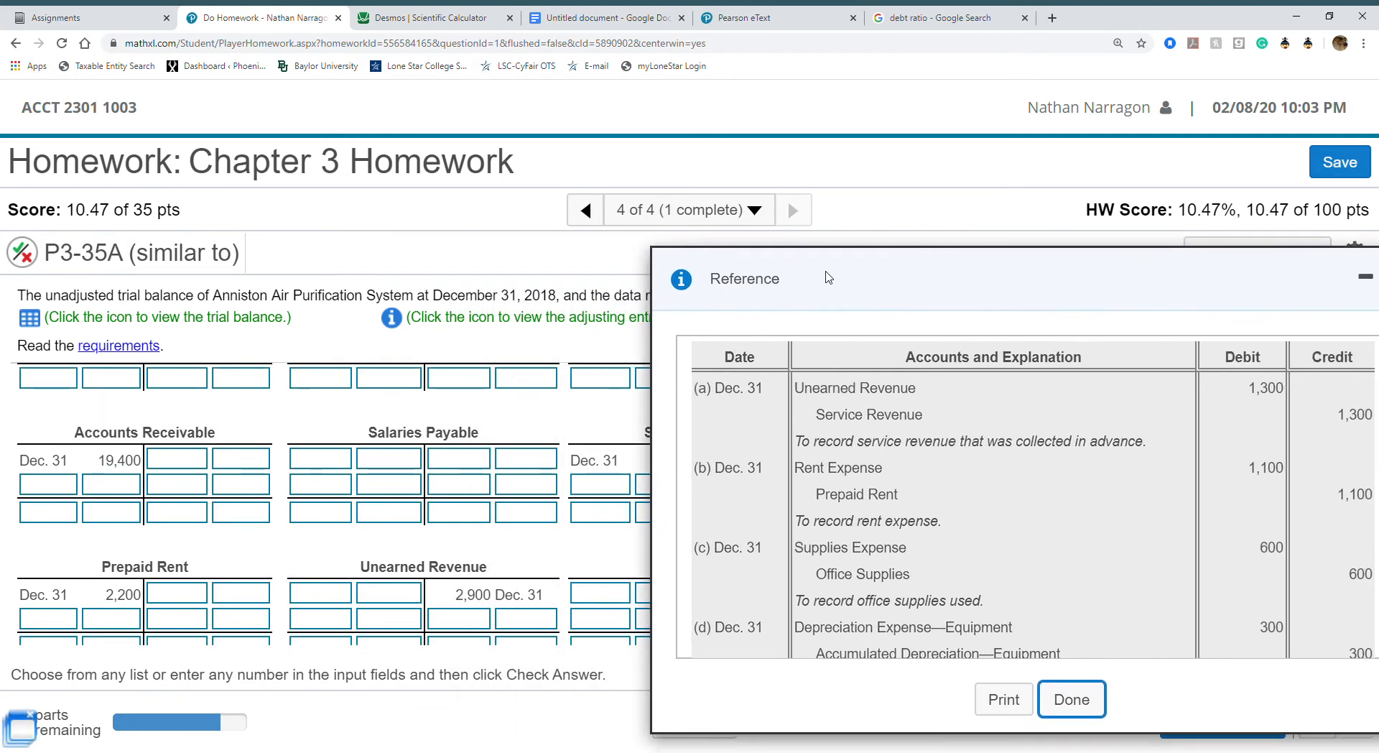
Examine adjusting entries (a) through (g) in the Reference window and the T-accounts they affect.
scroll(988, 543, down, 3)
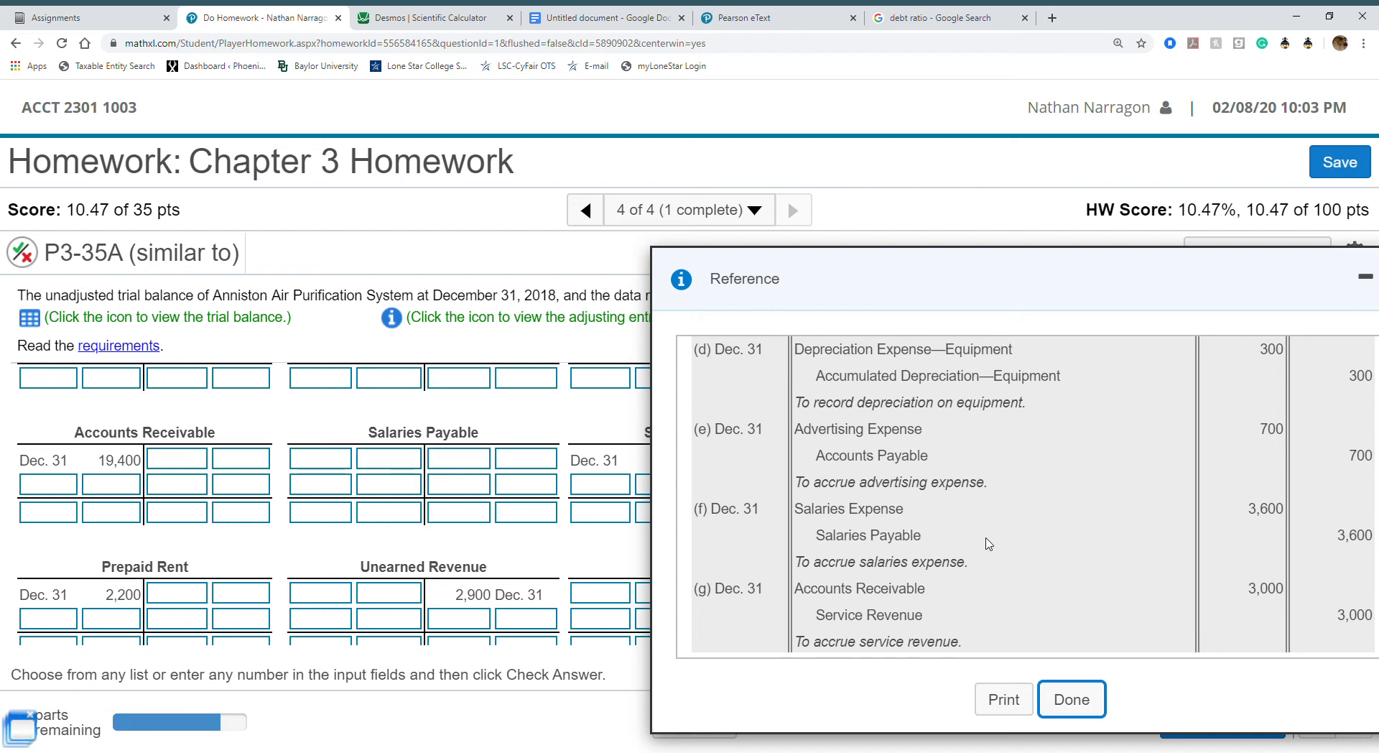
scroll(988, 544, up, 1)
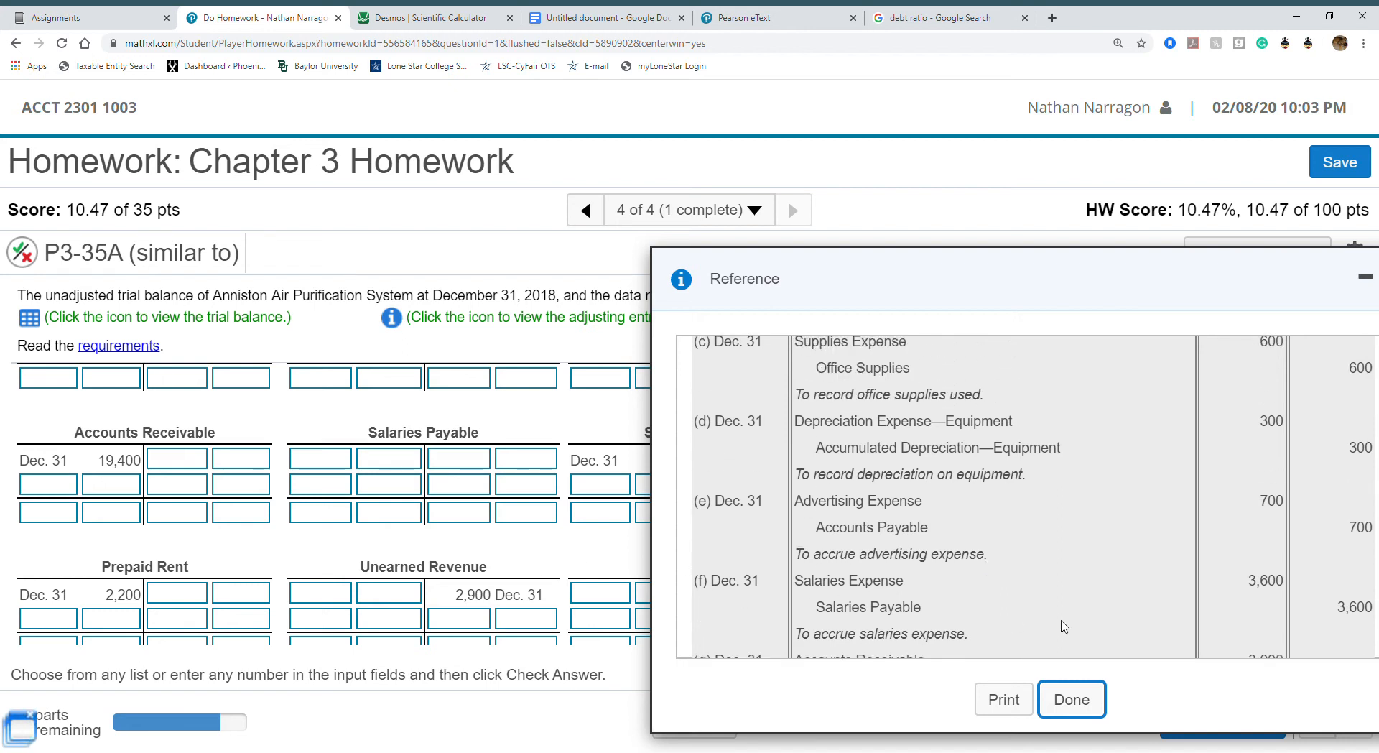
scroll(927, 567, up, 3)
click(619, 554)
scroll(619, 555, up, 10)
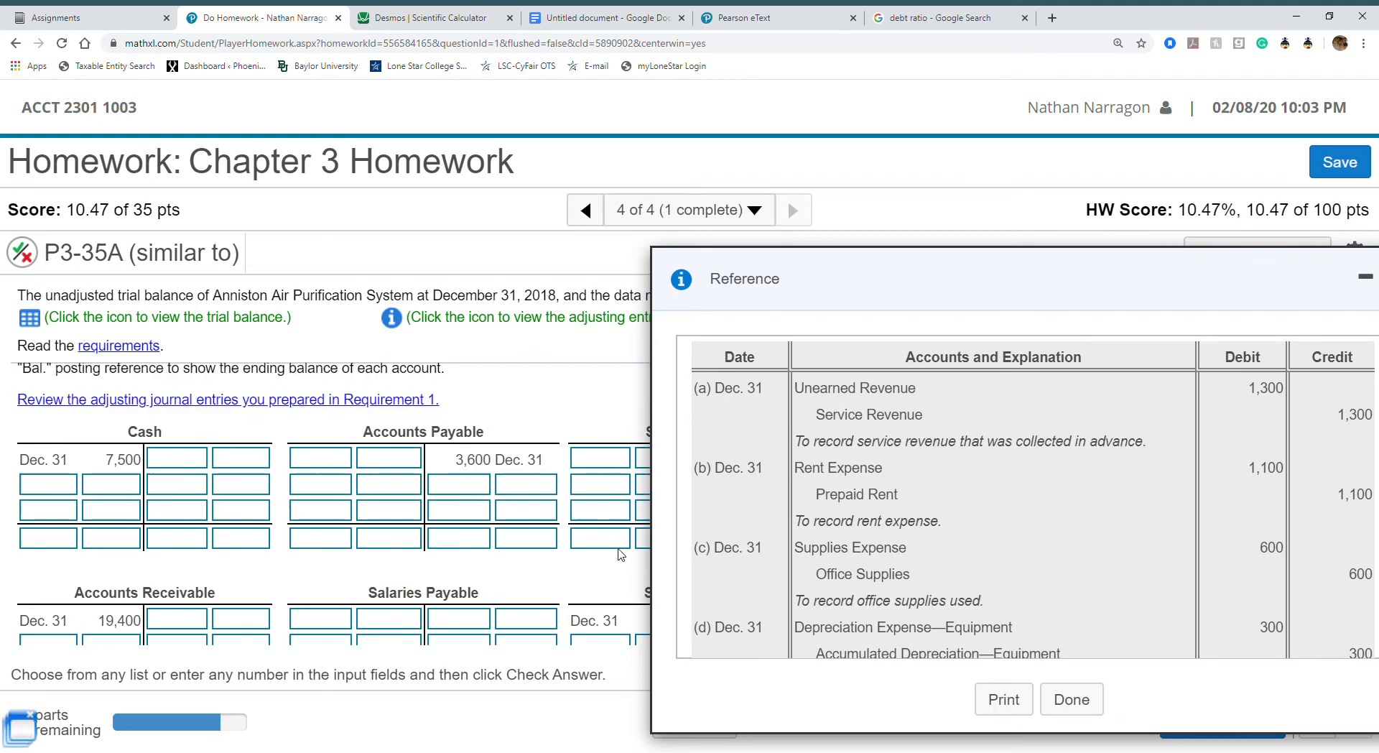
scroll(619, 555, down, 5)
scroll(619, 554, up, 3)
scroll(619, 554, up, 3)
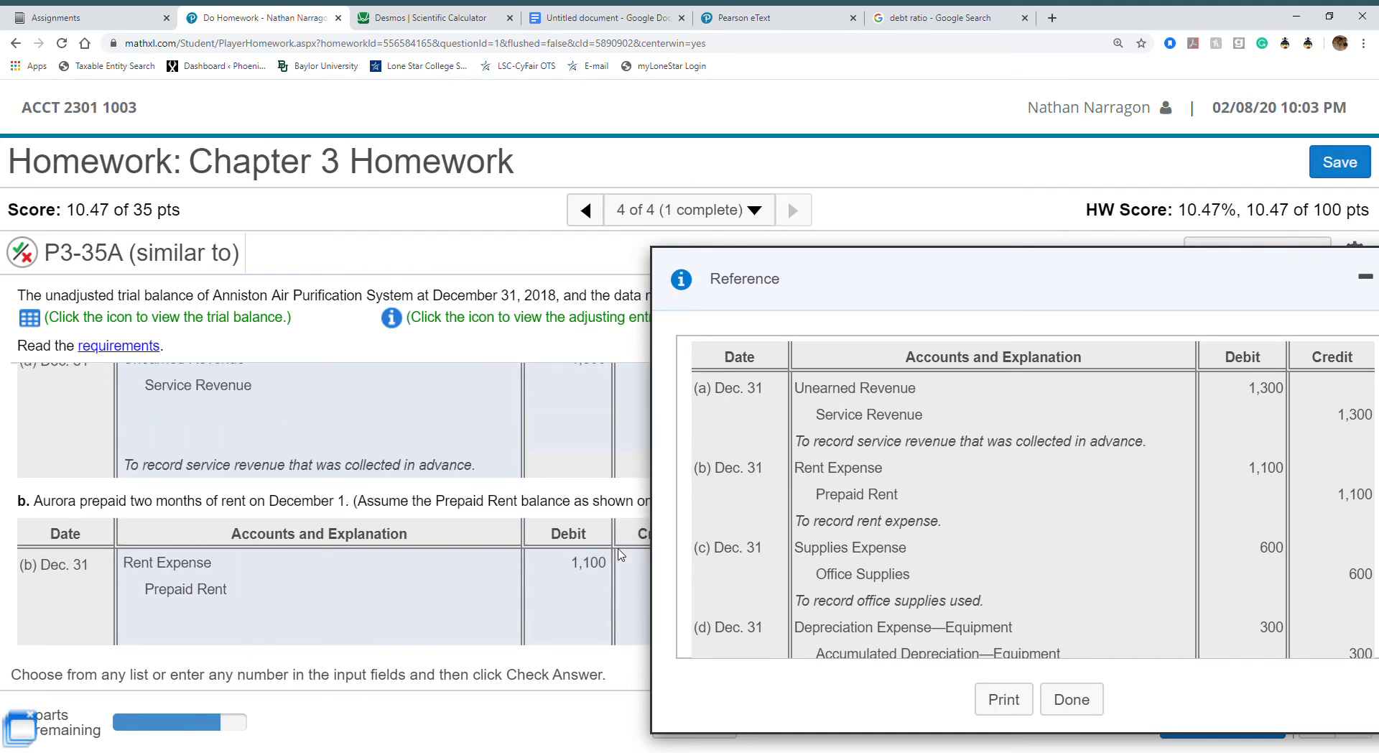
scroll(619, 554, down, 7)
scroll(619, 554, up, 4)
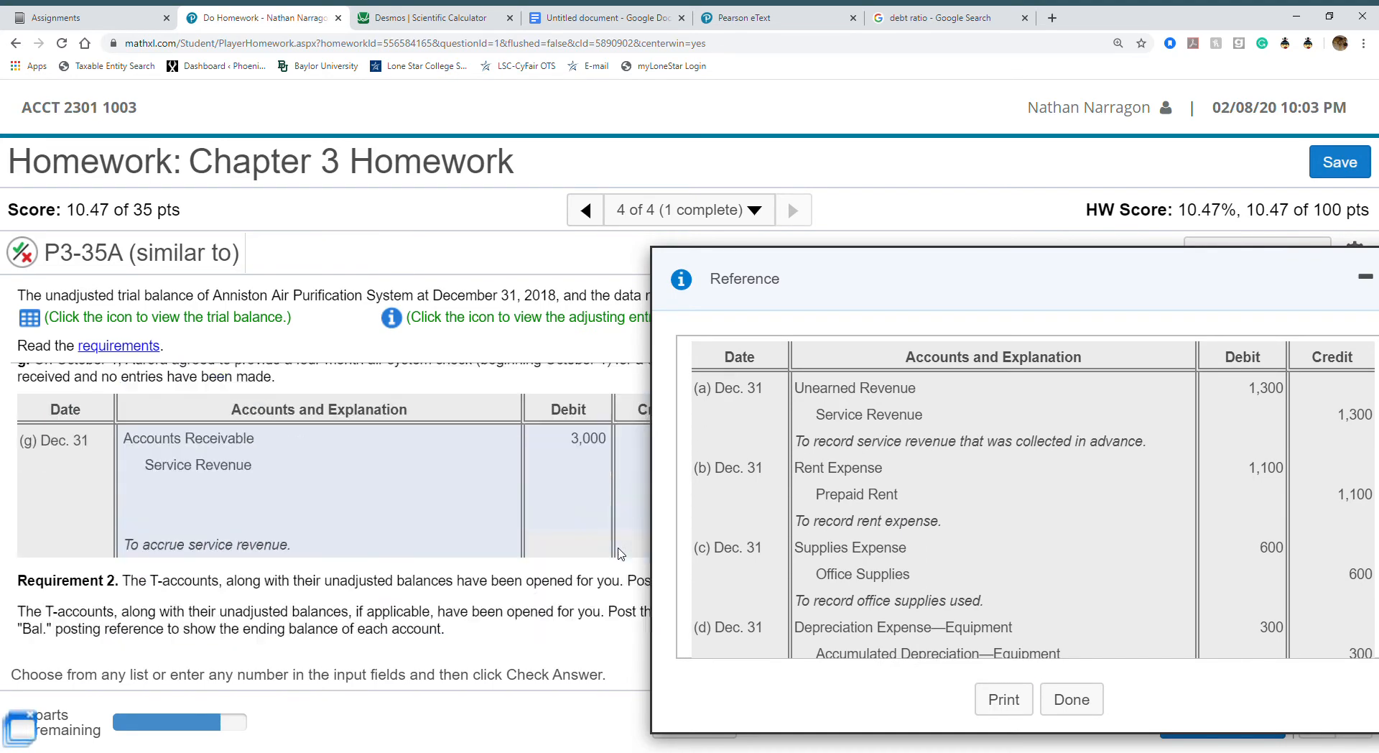
scroll(619, 555, down, 8)
scroll(621, 553, up, 5)
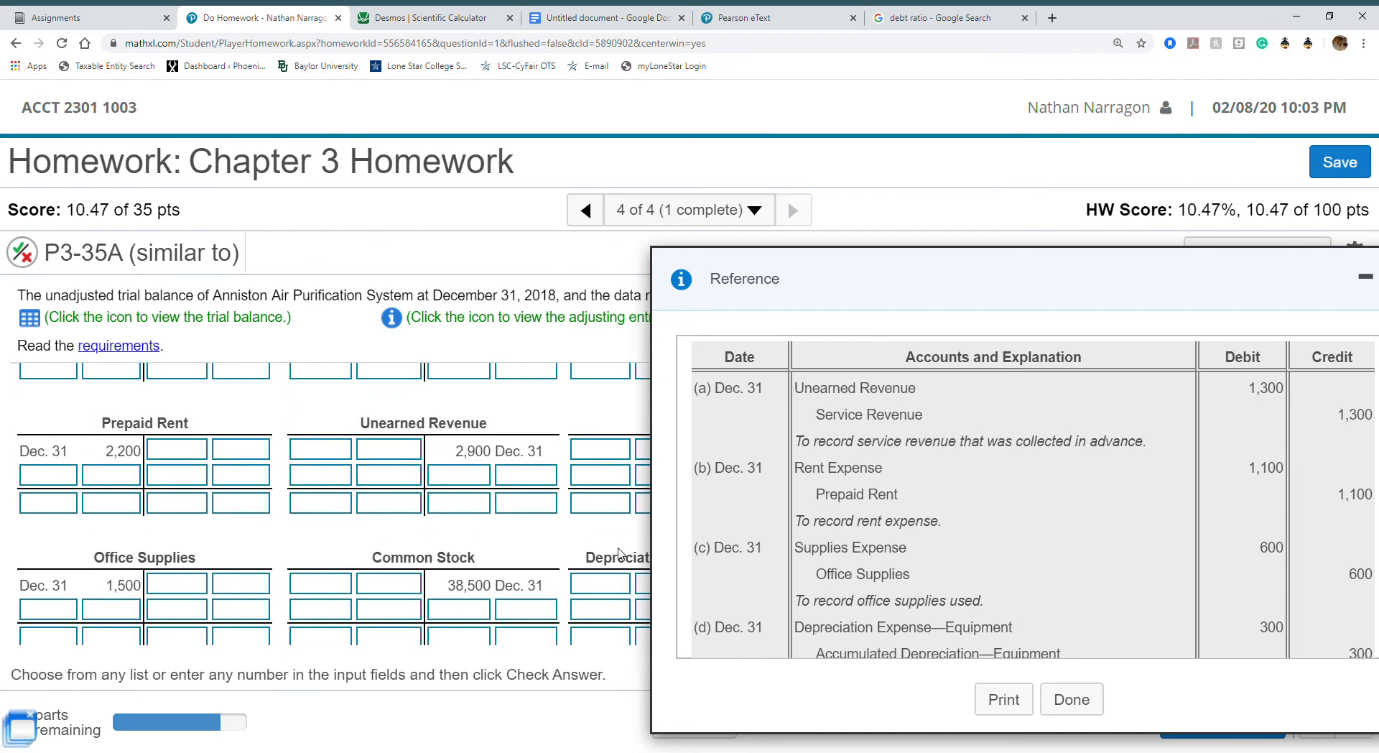
scroll(620, 553, up, 1)
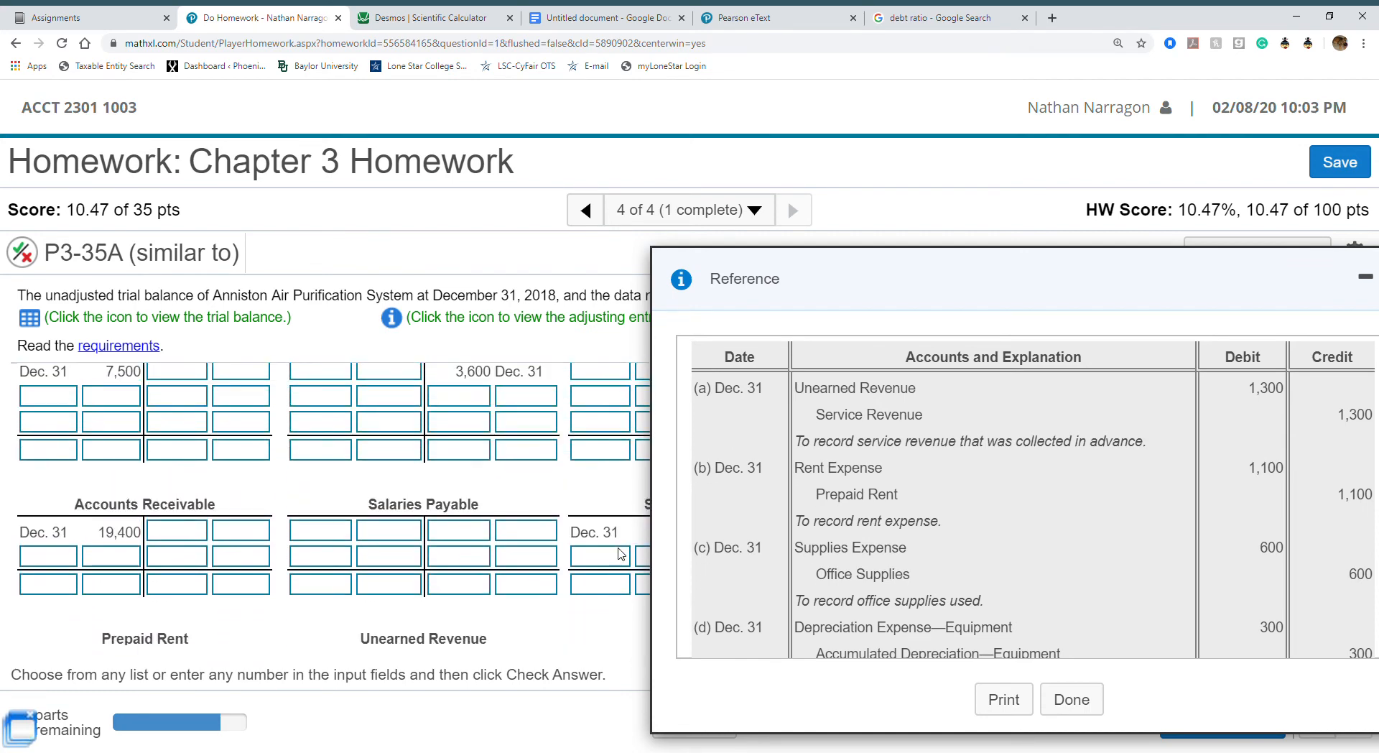
scroll(620, 553, down, 1)
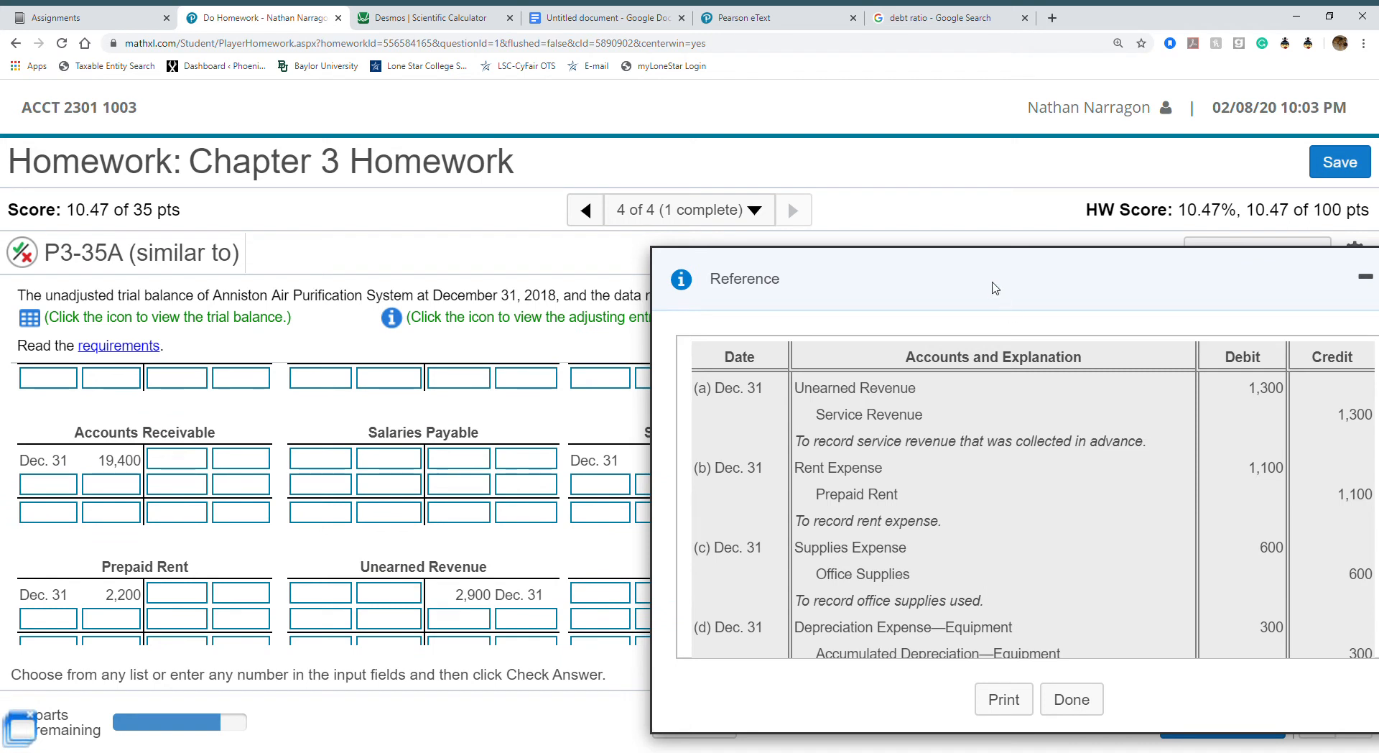
Post adjusting entry (a) as a 1300 debit in the Unearned Revenue T-account.
drag(995, 286, 1113, 271)
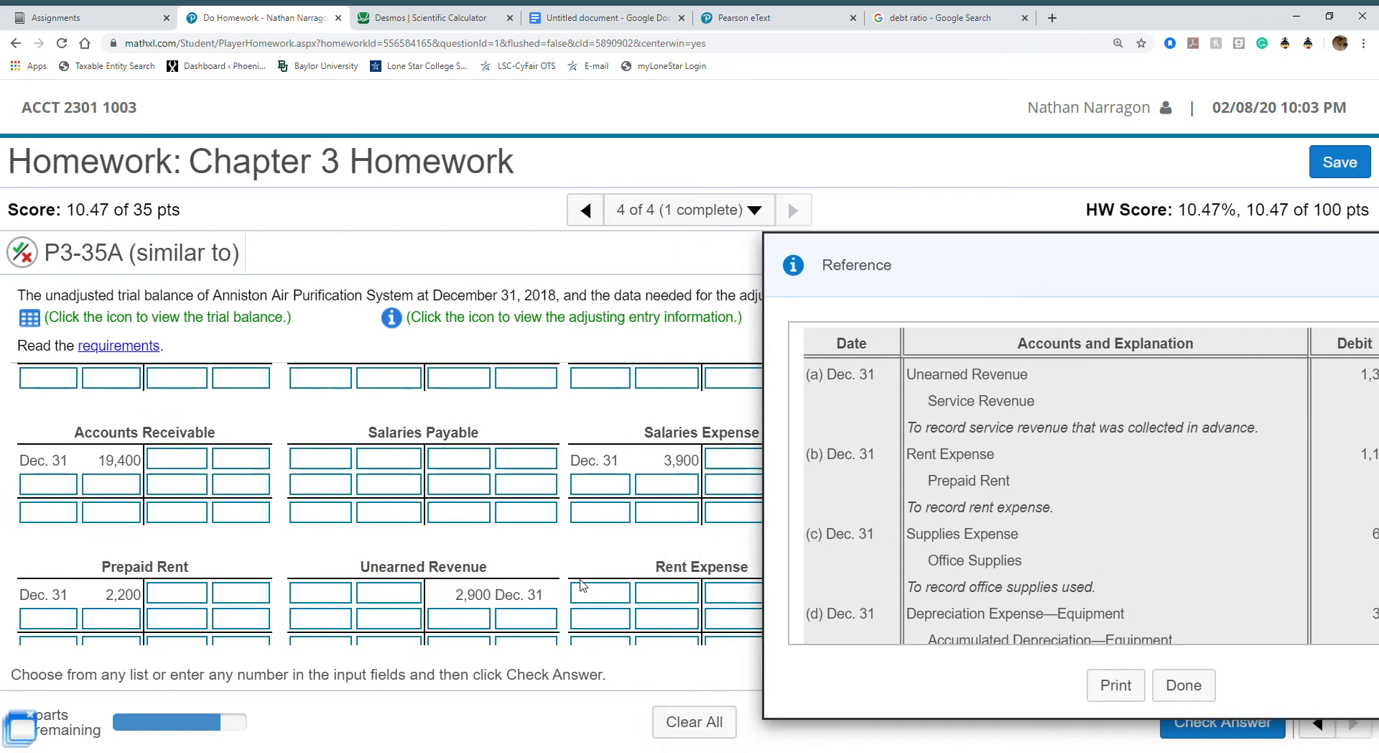
scroll(581, 583, down, 1)
click(333, 528)
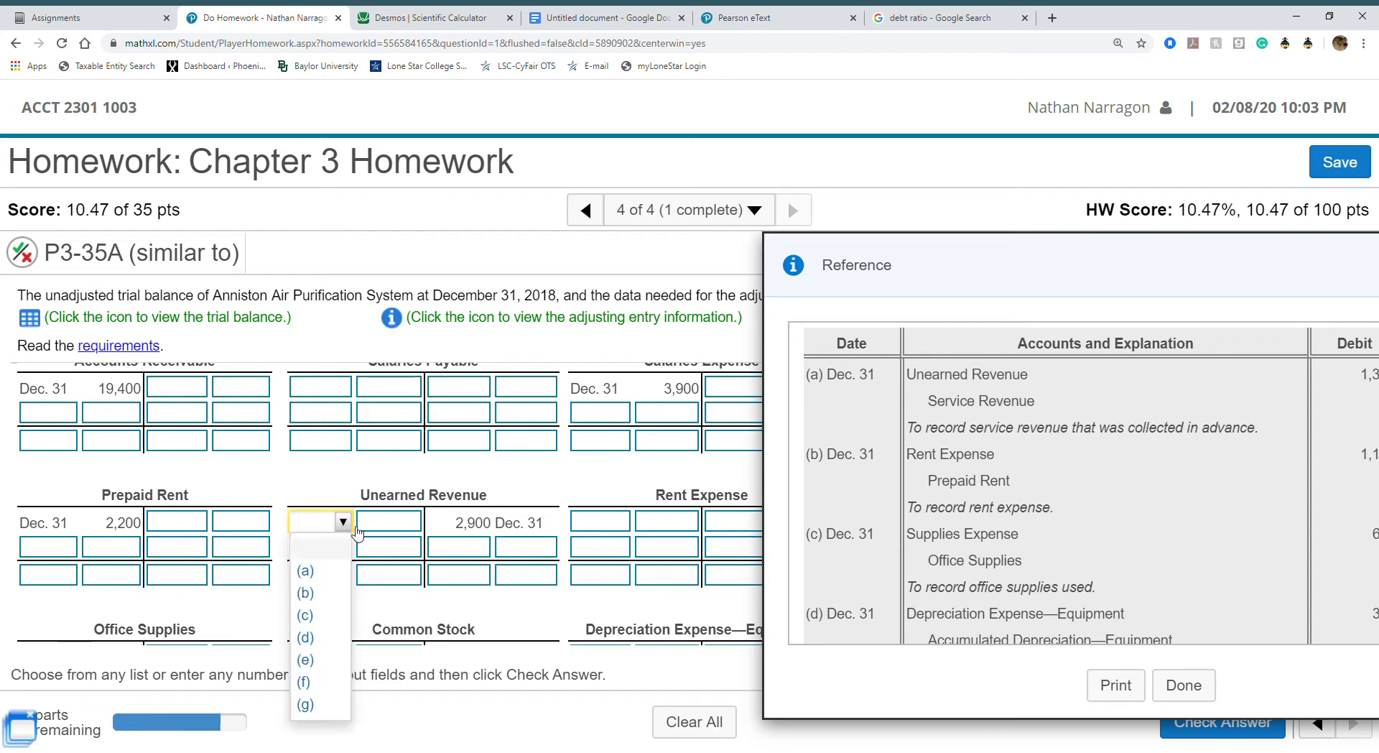
click(336, 575)
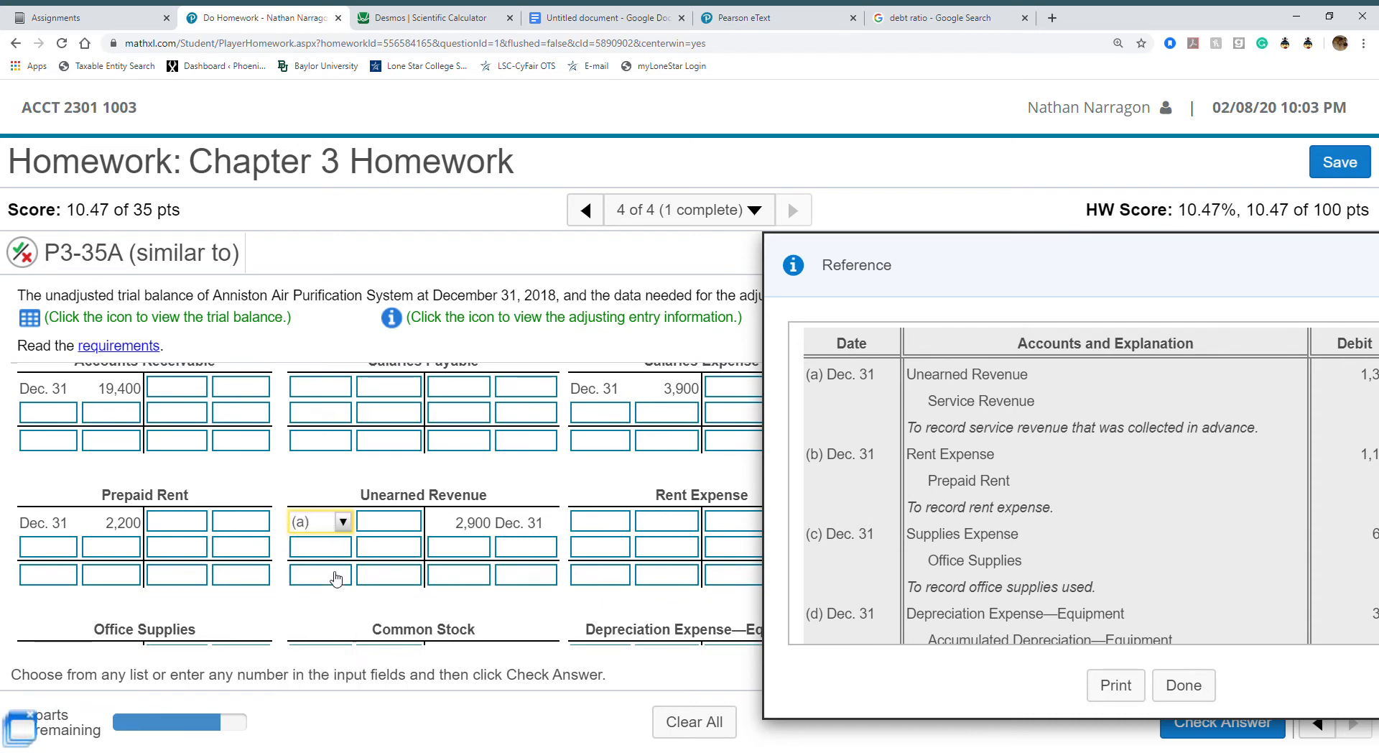
click(407, 530)
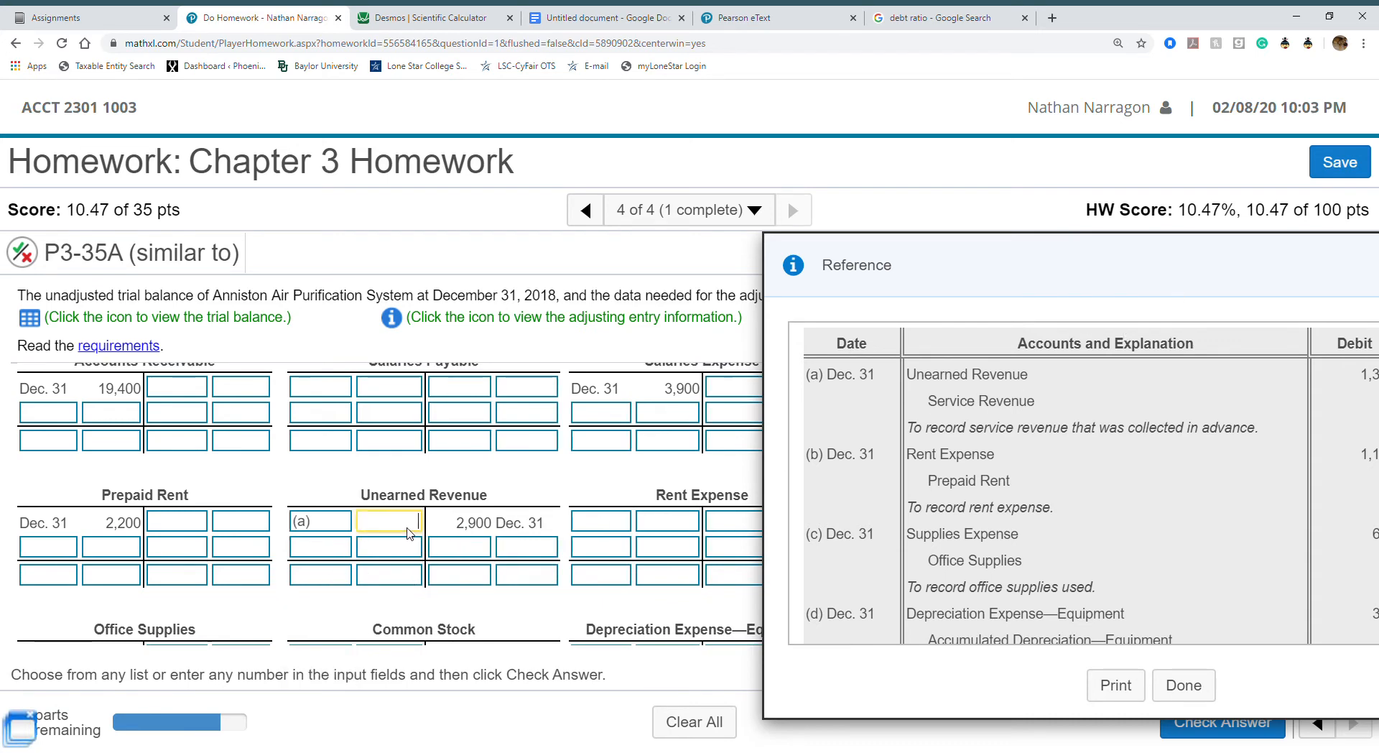
text(1300)
Label the credit side of Unearned Revenue's ending row "Bal." and calculate 2900 − 1300 in the Desmos calculator.
click(456, 578)
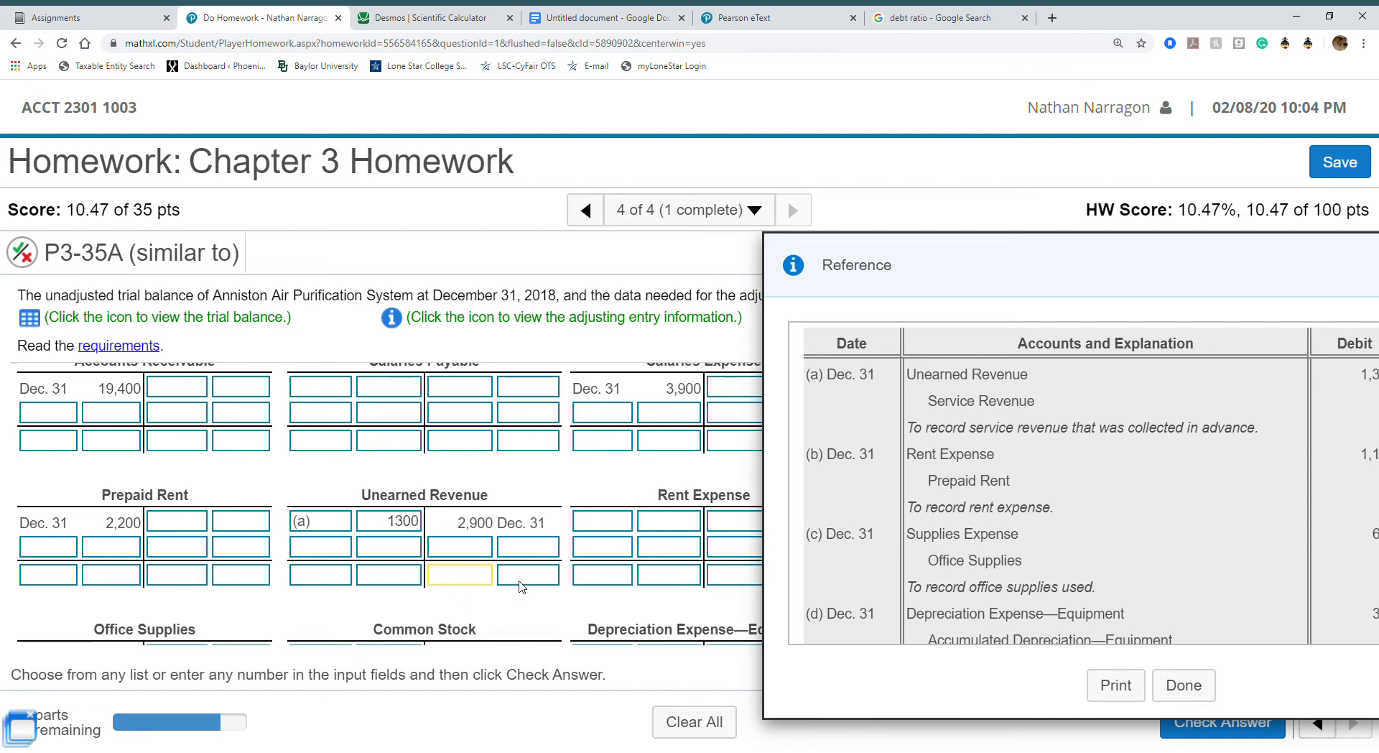
click(521, 587)
click(512, 630)
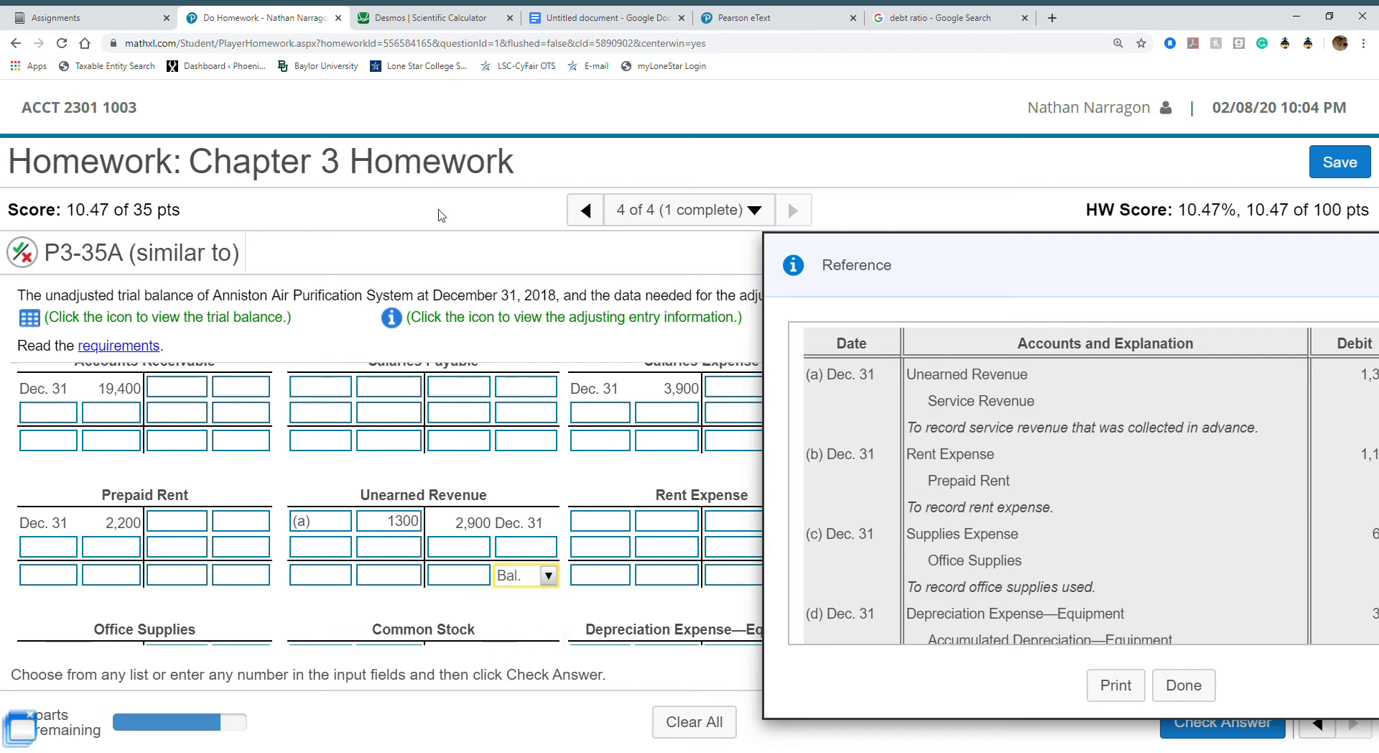
click(416, 24)
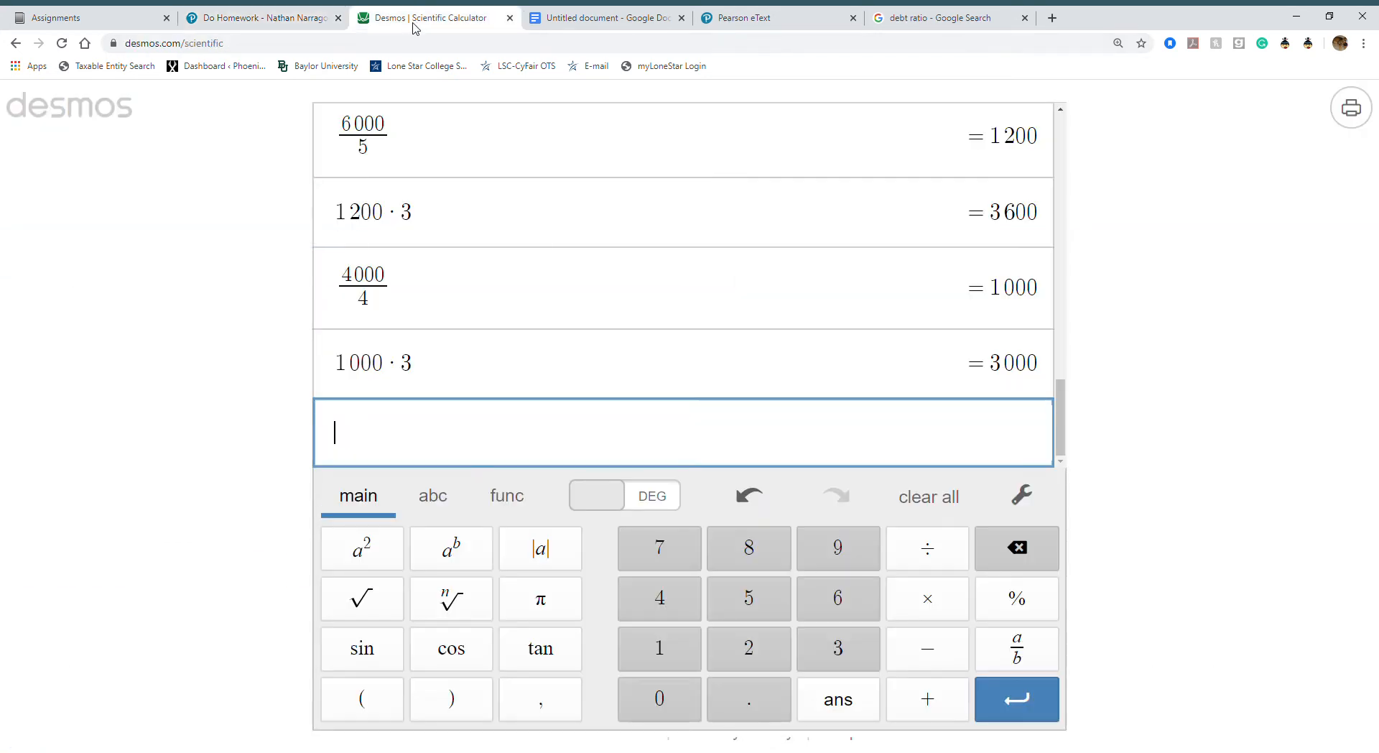
text(2900-)
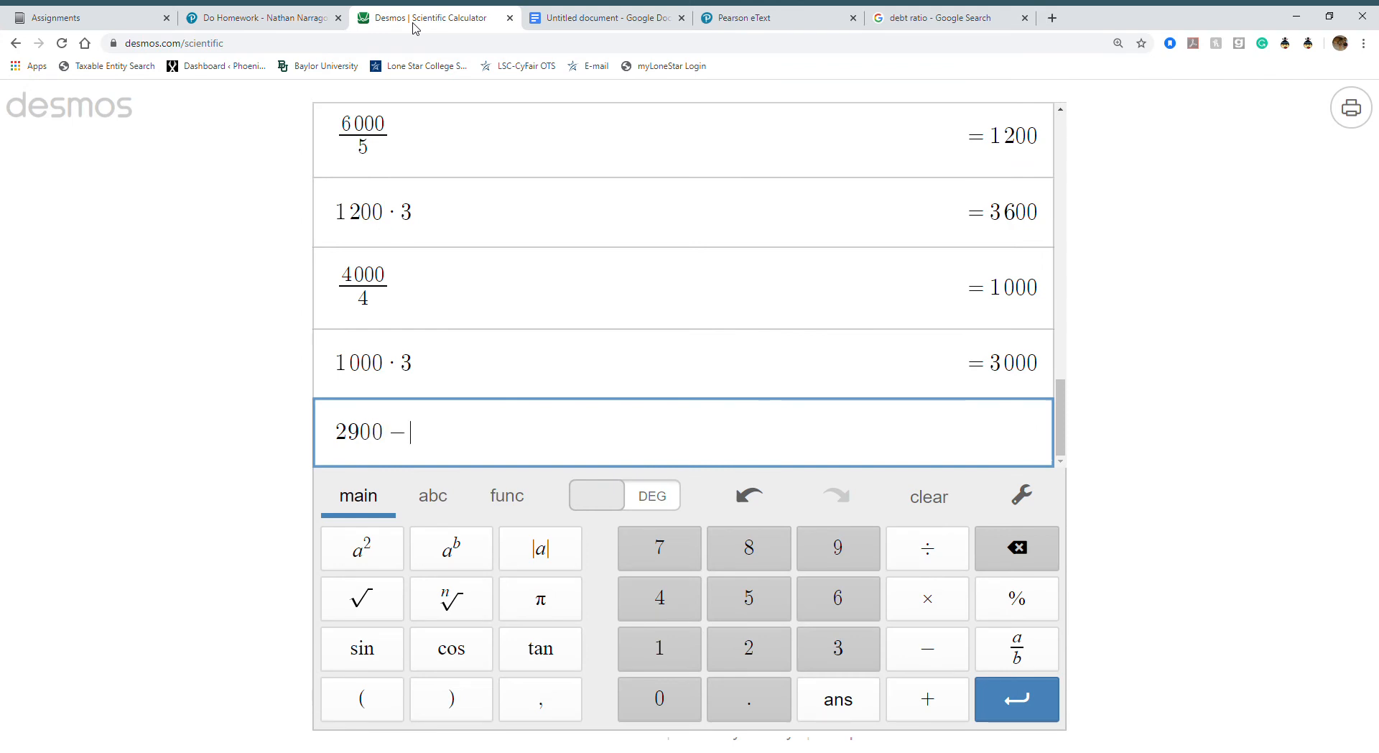
text(1300)
key(Return)
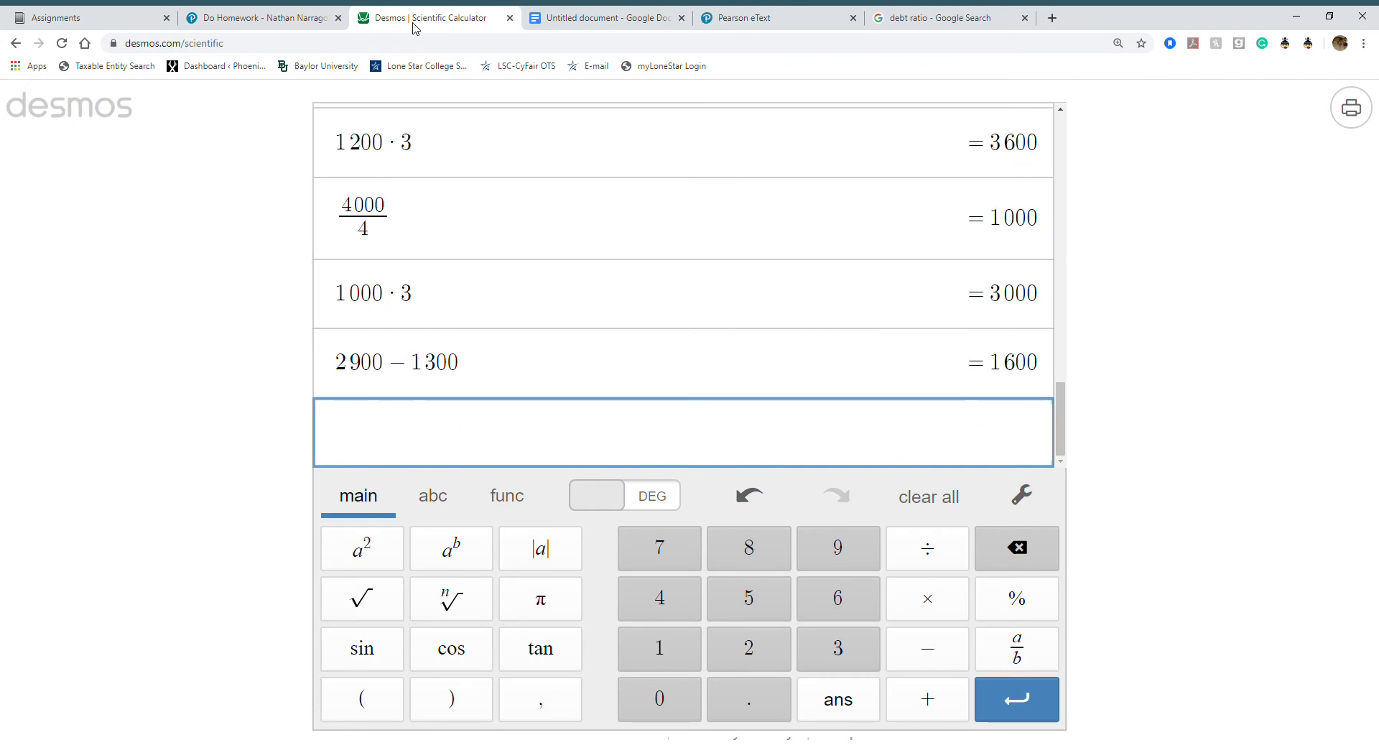
Return to the homework and enter 1600 as the ending credit balance of Unearned Revenue.
click(274, 18)
click(463, 577)
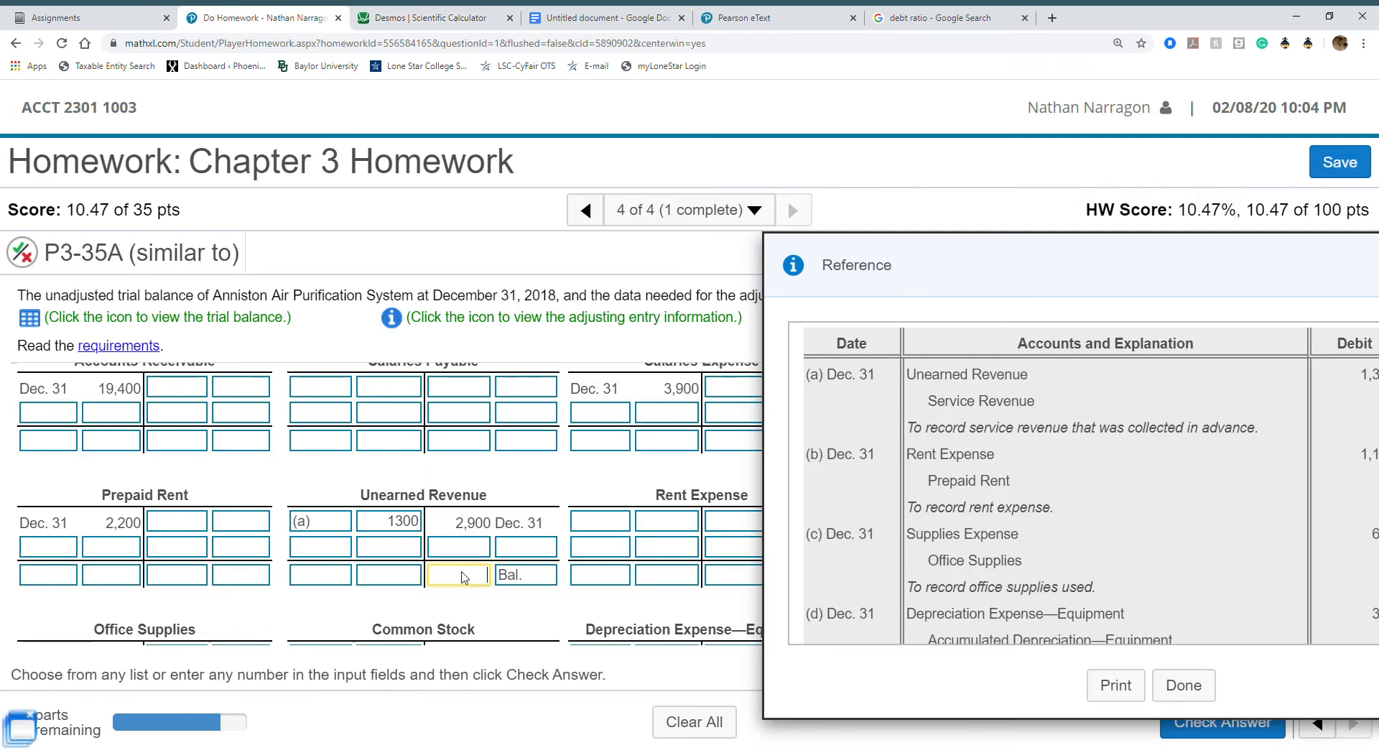
text(1600)
click(494, 617)
Fill in the ending row of the Cash T-account with the label "Bal." and a 7500 debit balance.
scroll(494, 616, up, 2)
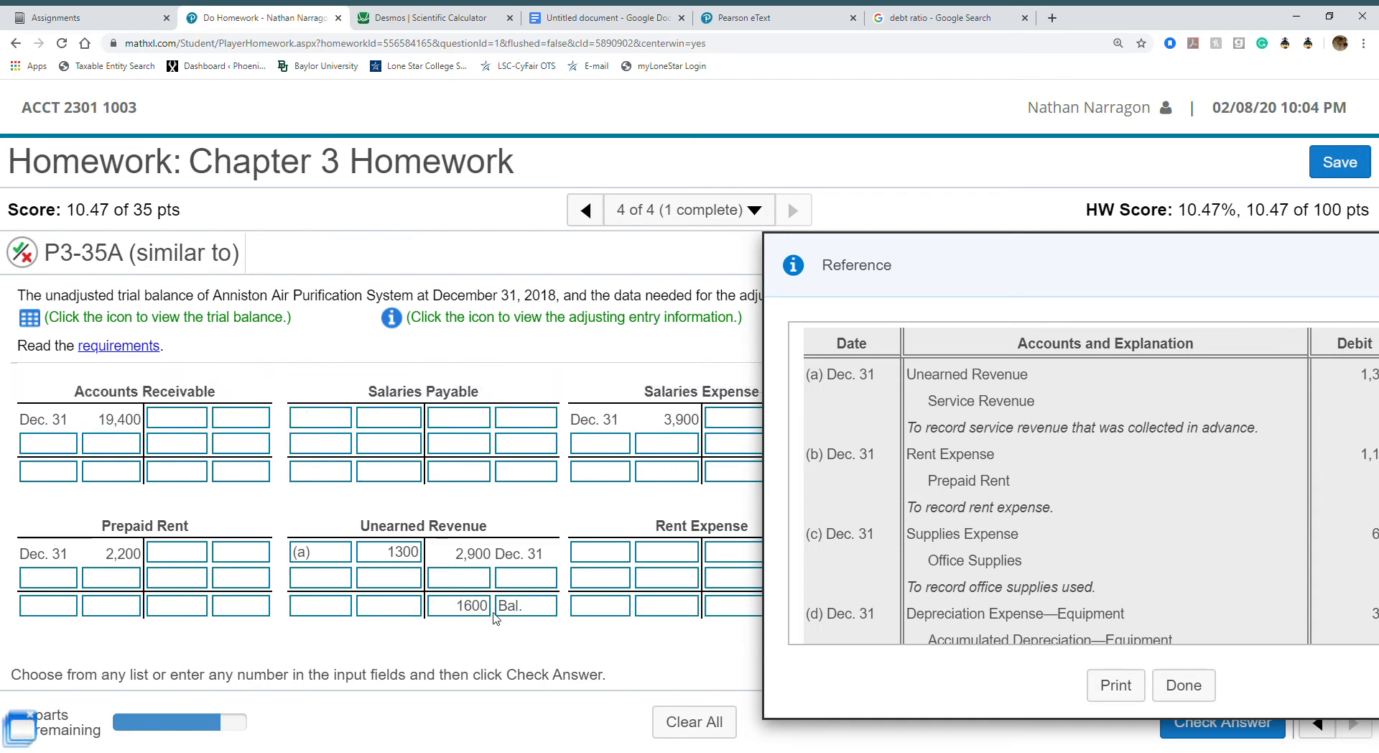
scroll(494, 618, up, 10)
scroll(494, 618, down, 5)
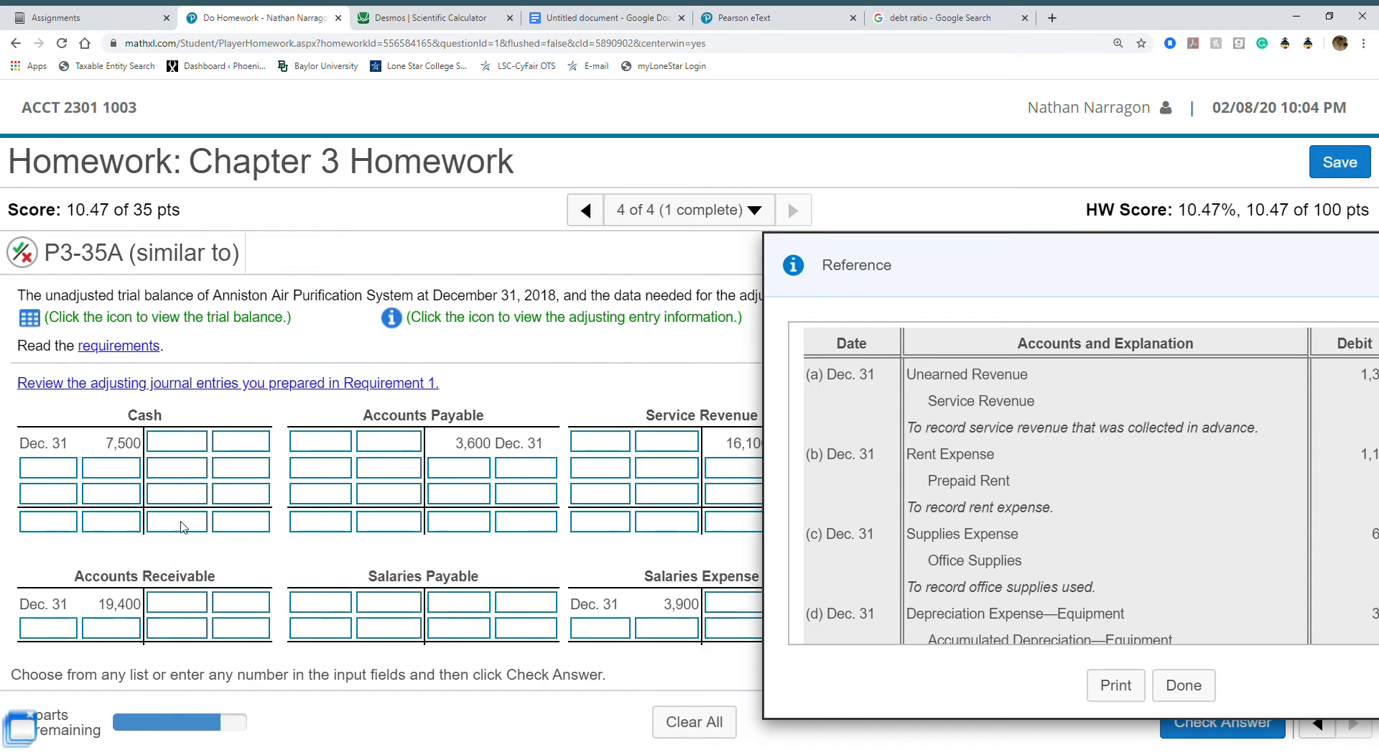
click(55, 521)
click(57, 571)
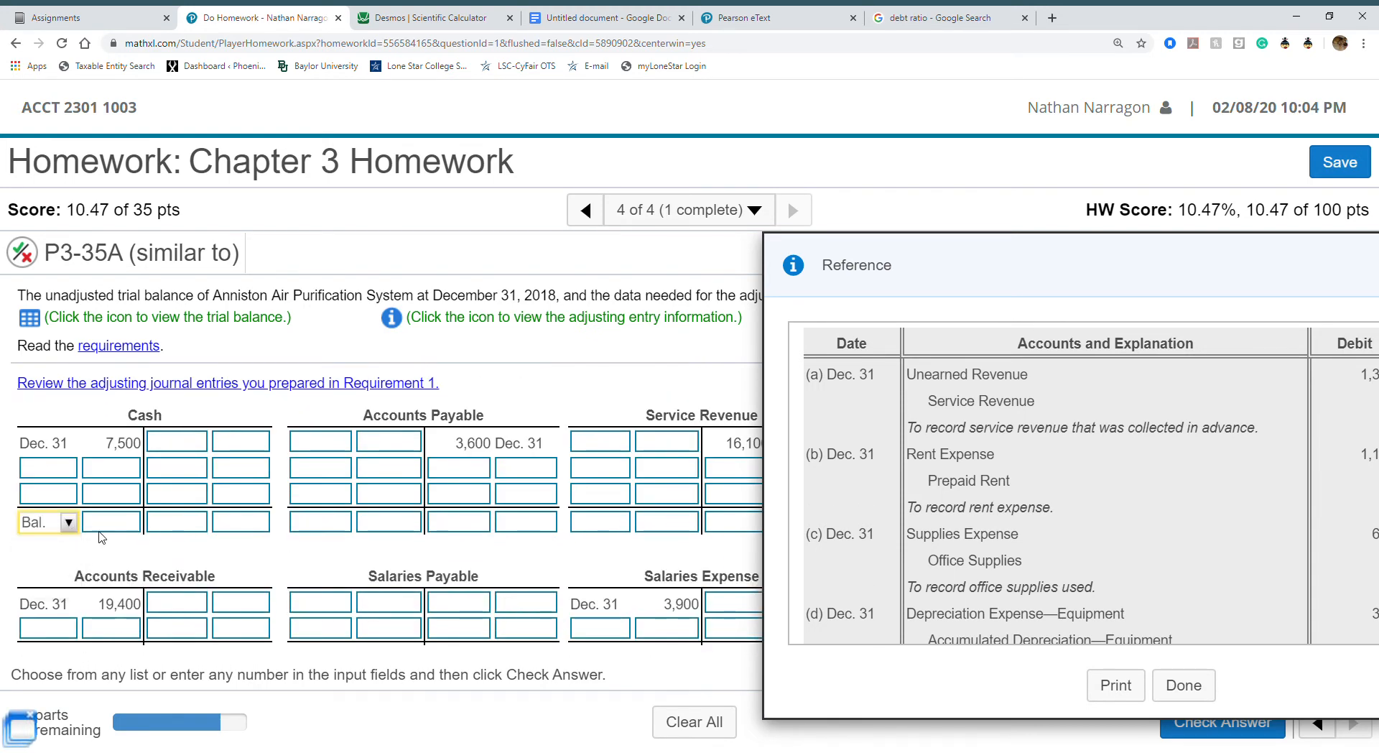
click(108, 524)
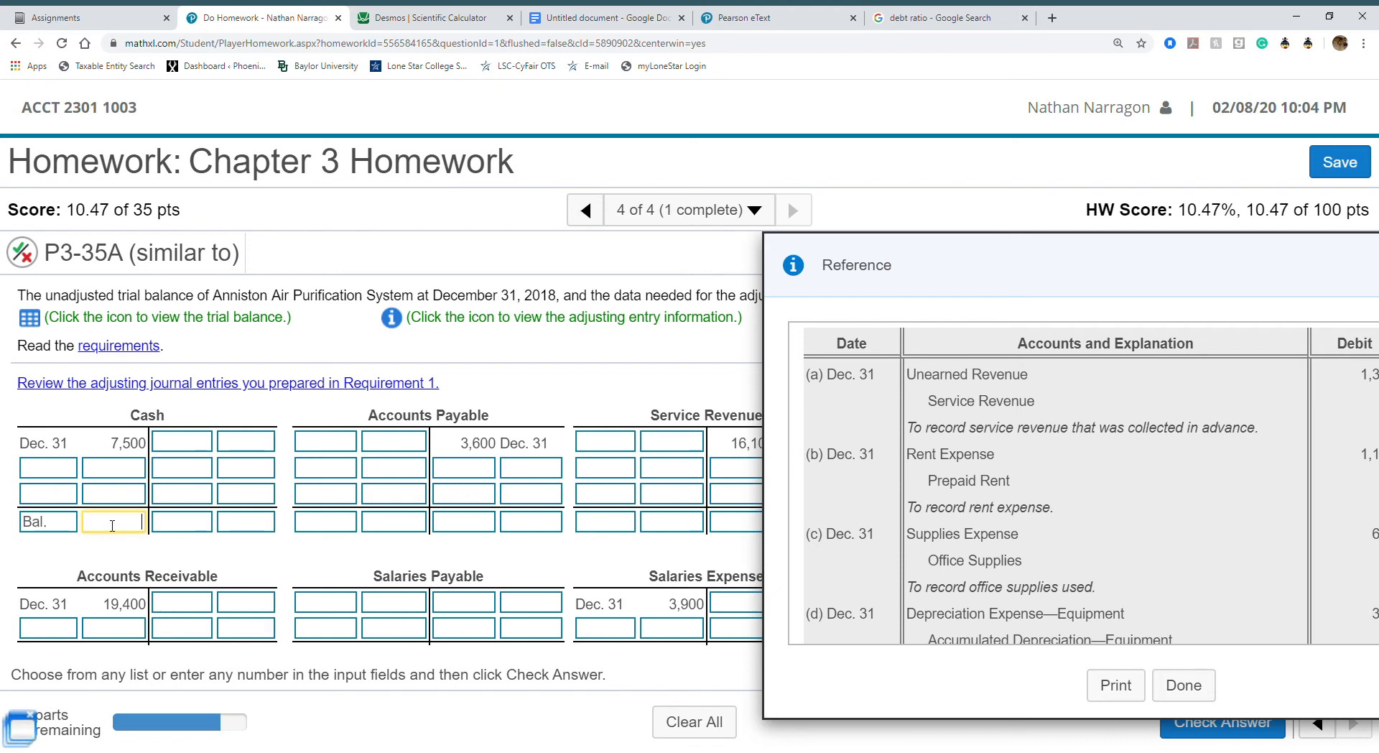
text(7500)
Post adjusting entry (e) as a 700 credit in the Accounts Payable T-account, using the Reference entries.
click(471, 530)
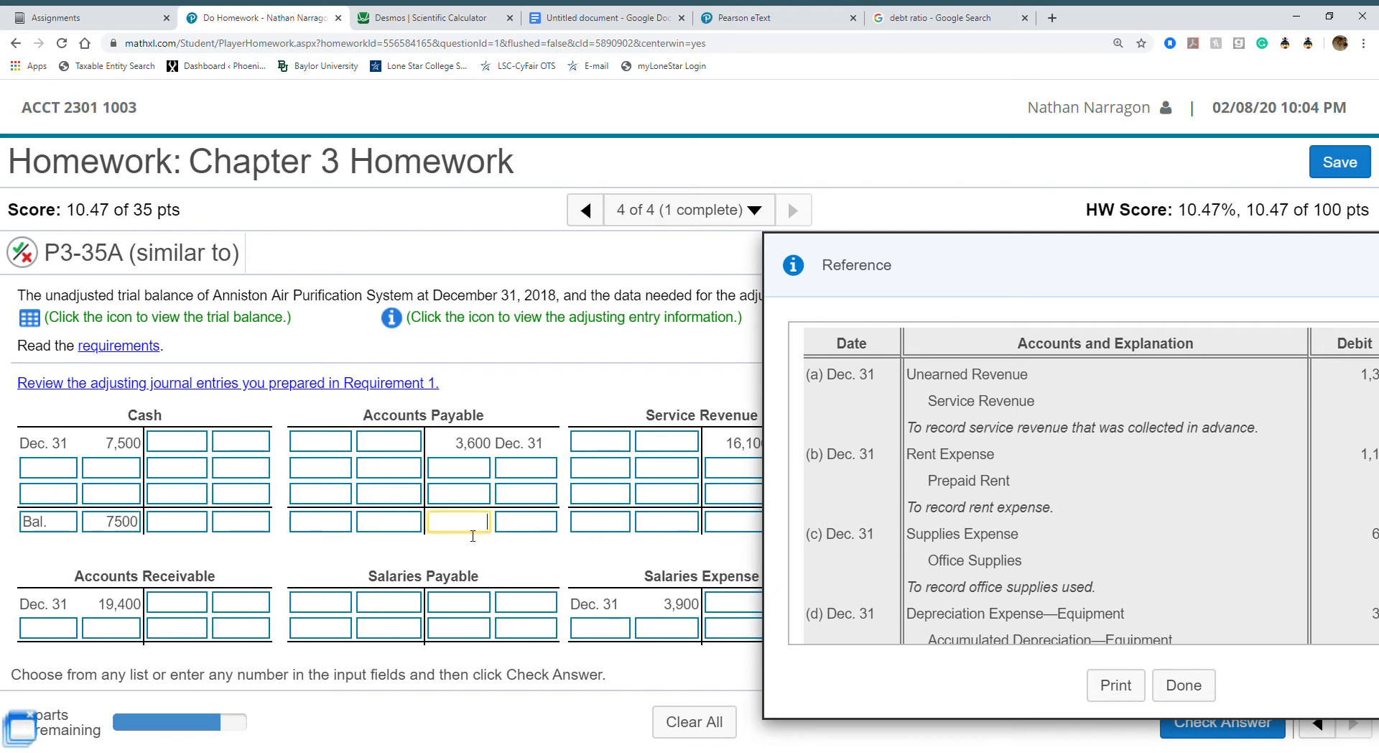
click(540, 525)
scroll(1075, 548, down, 4)
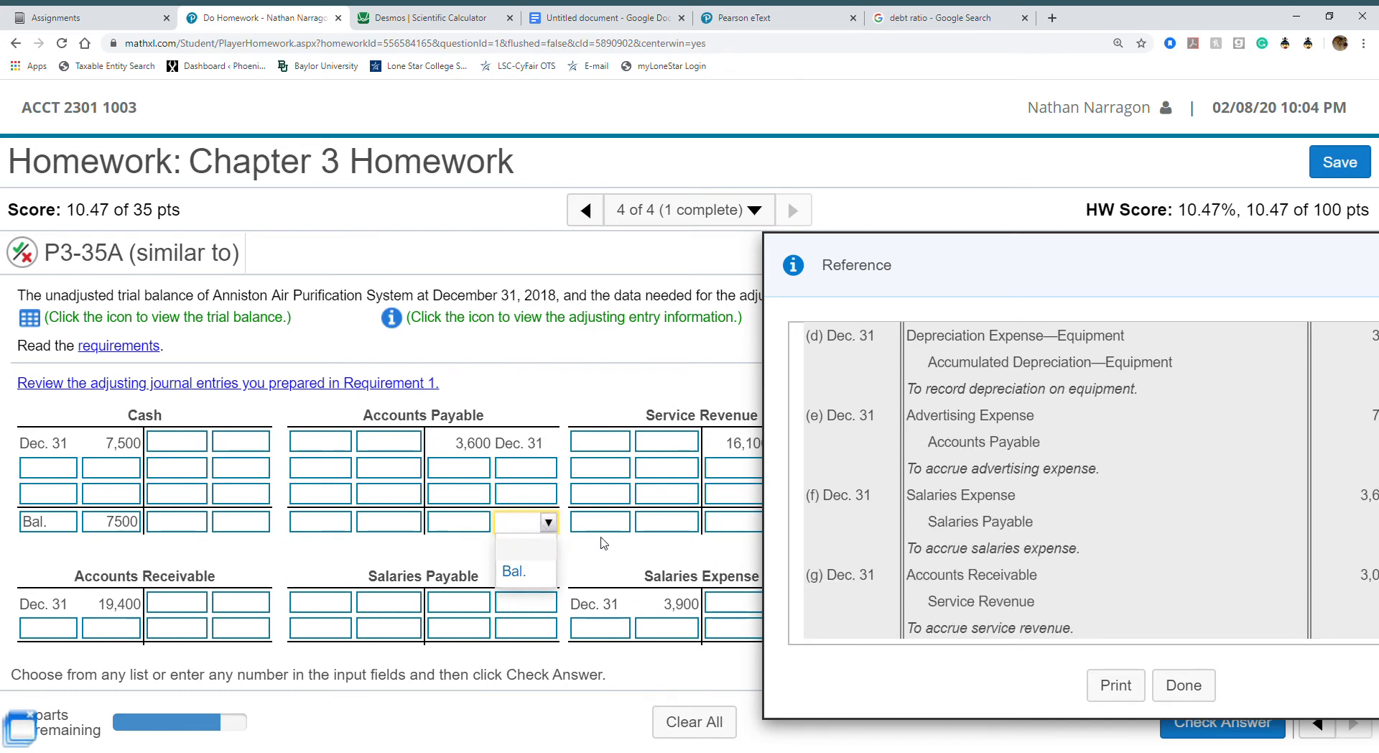
click(508, 470)
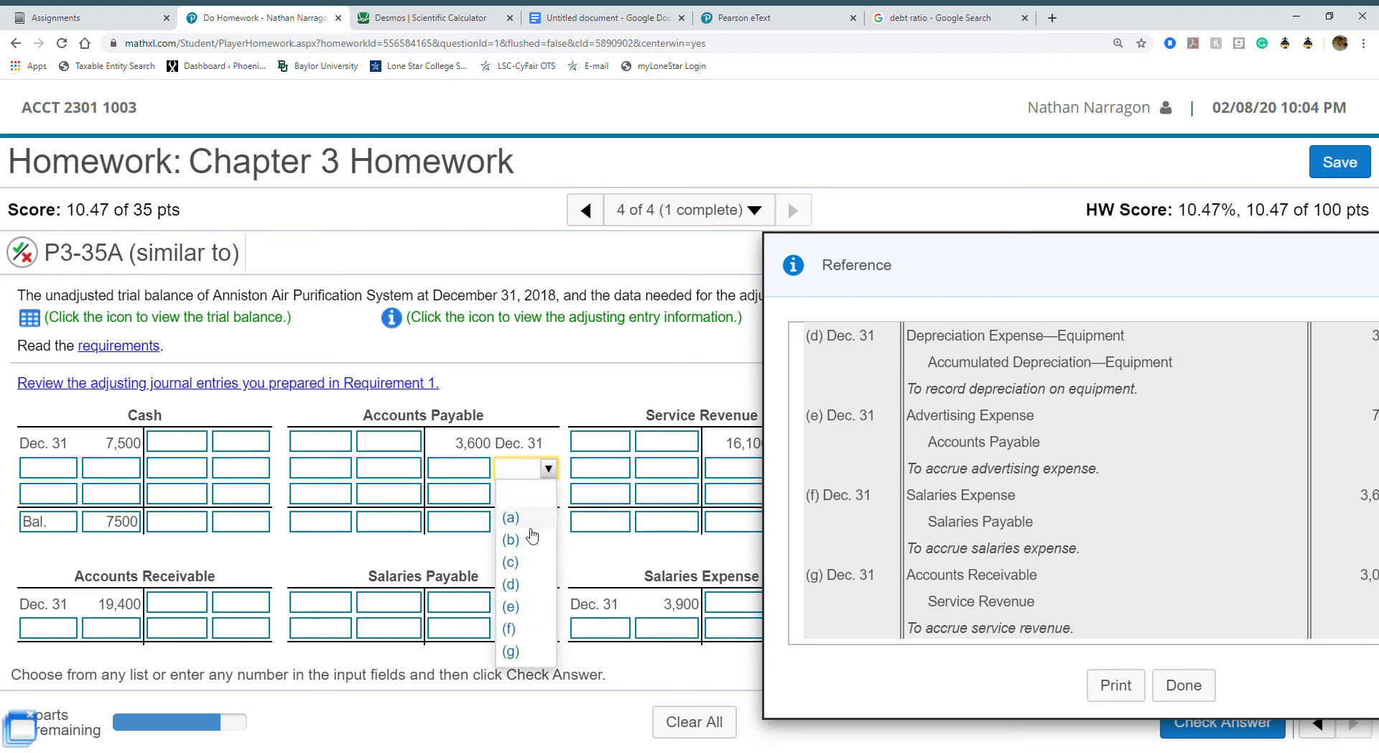
click(511, 606)
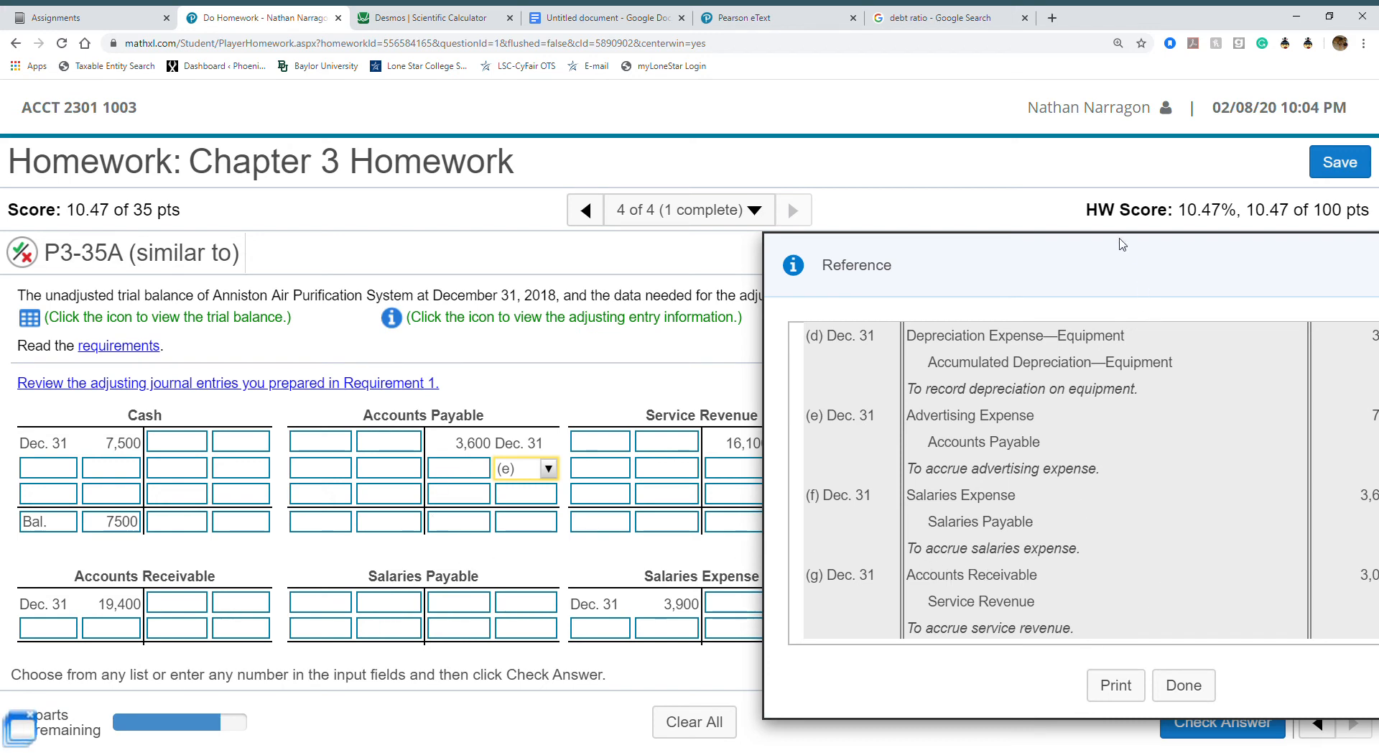
mouse_move(1123, 244)
mouse_down()
mouse_move(1013, 246)
mouse_move(1114, 250)
mouse_up()
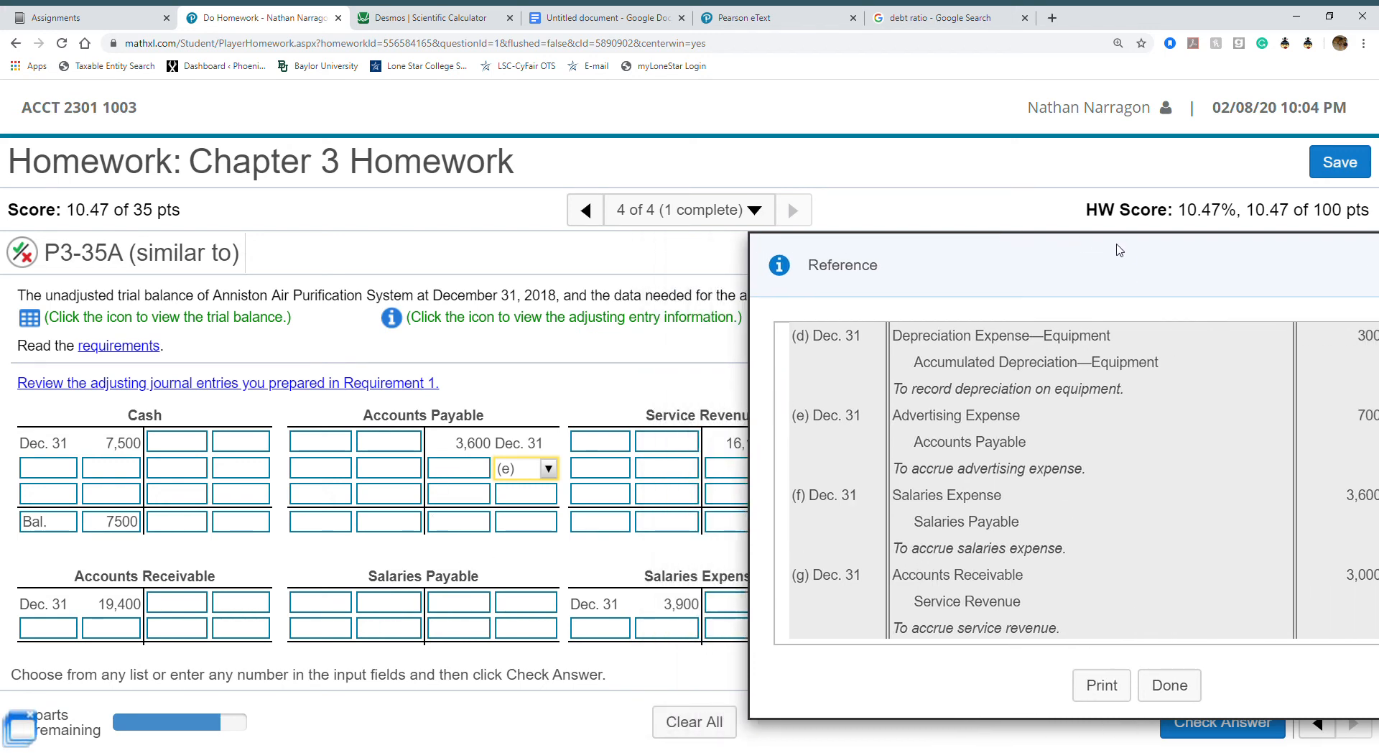
click(461, 469)
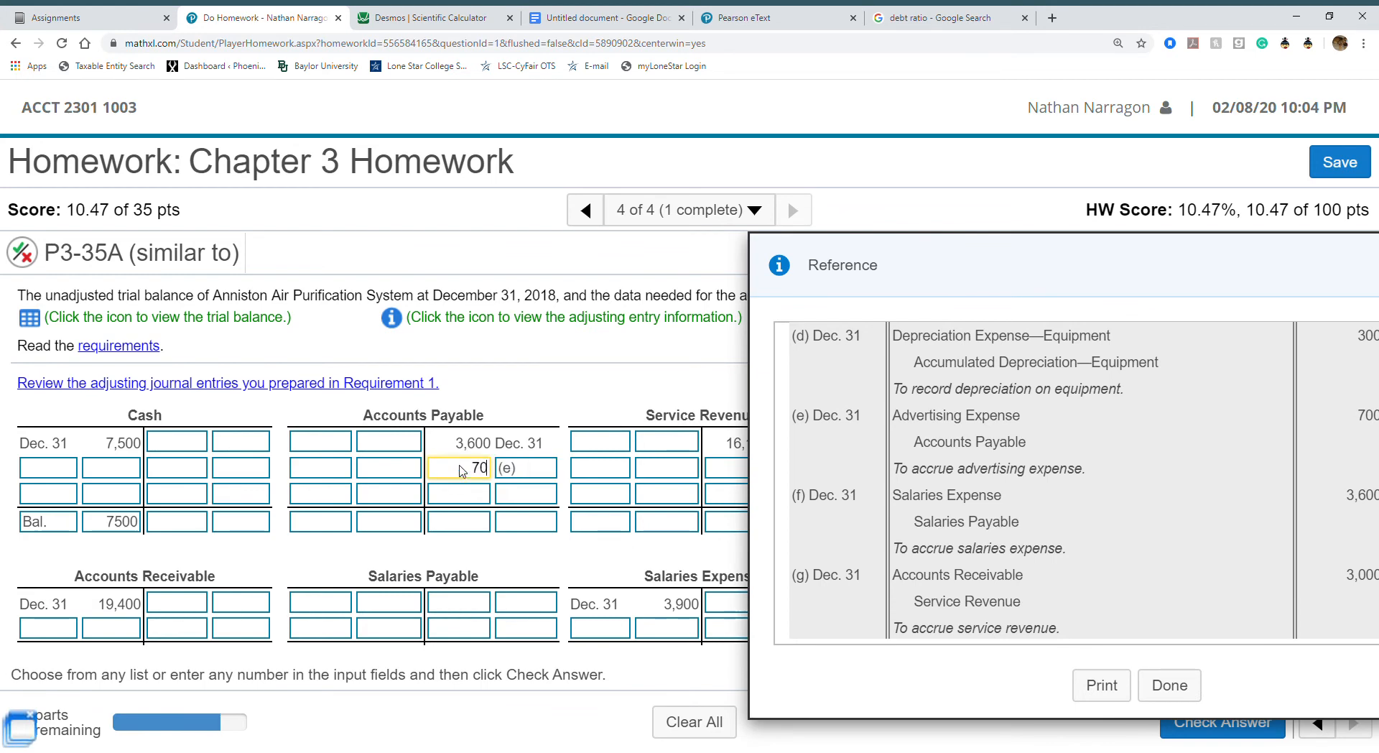
click(502, 471)
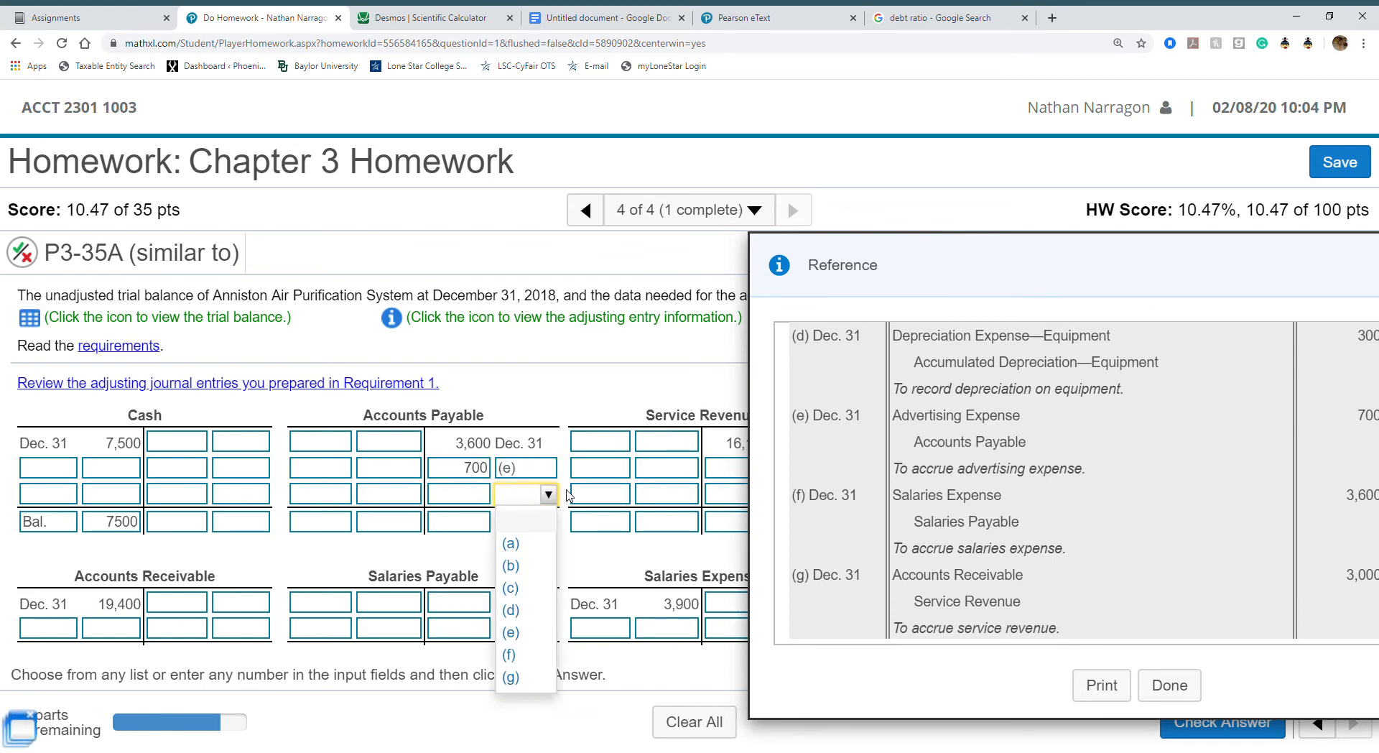
Check the Reference window for further Accounts Payable entries and calculate 3600 + 700 in the Desmos calculator.
click(478, 520)
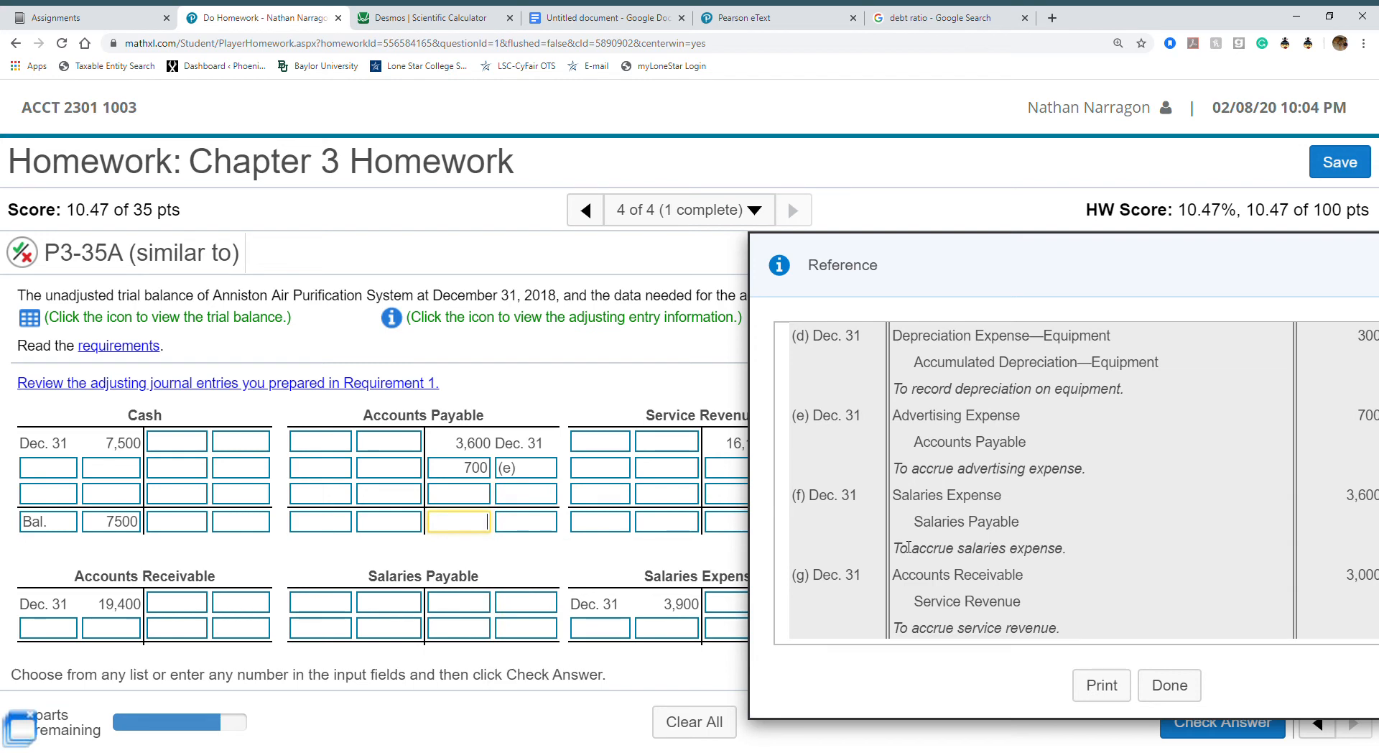
scroll(908, 546, up, 3)
scroll(908, 546, up, 2)
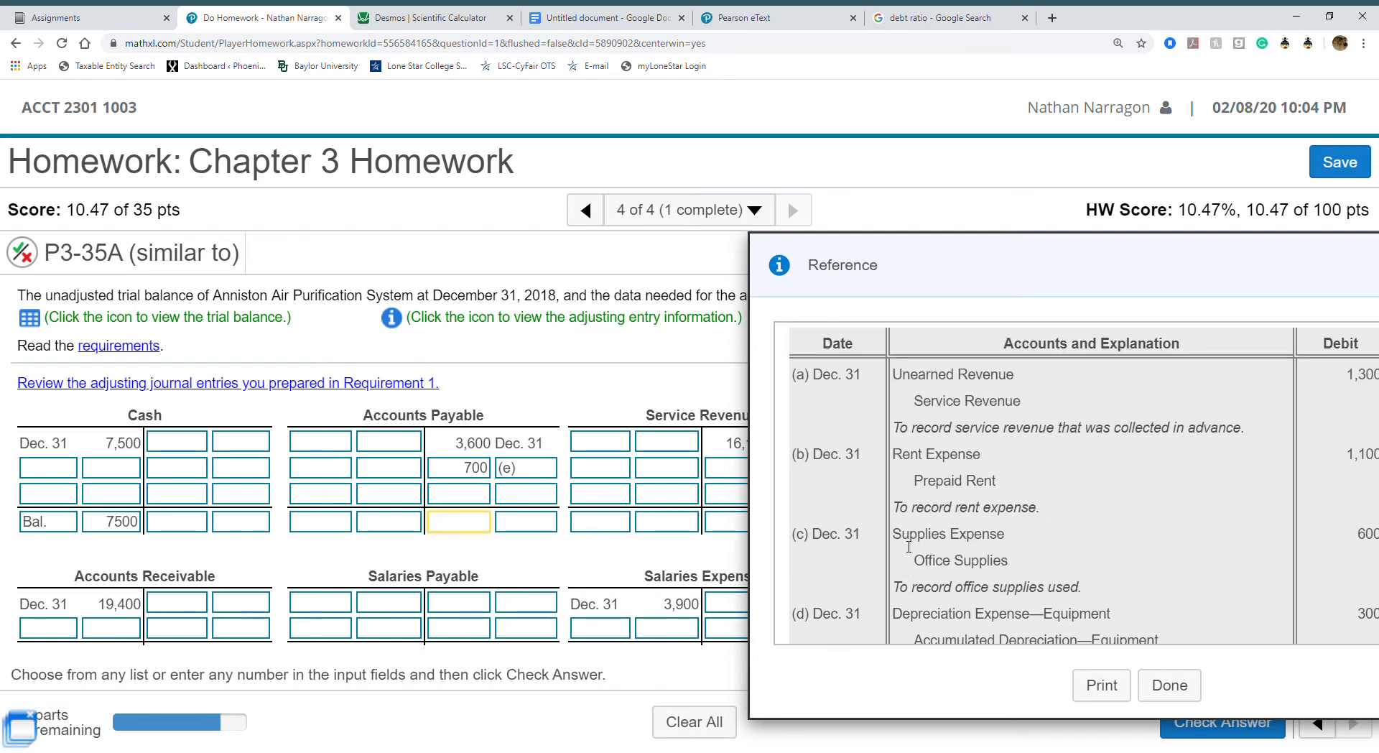
scroll(909, 547, down, 4)
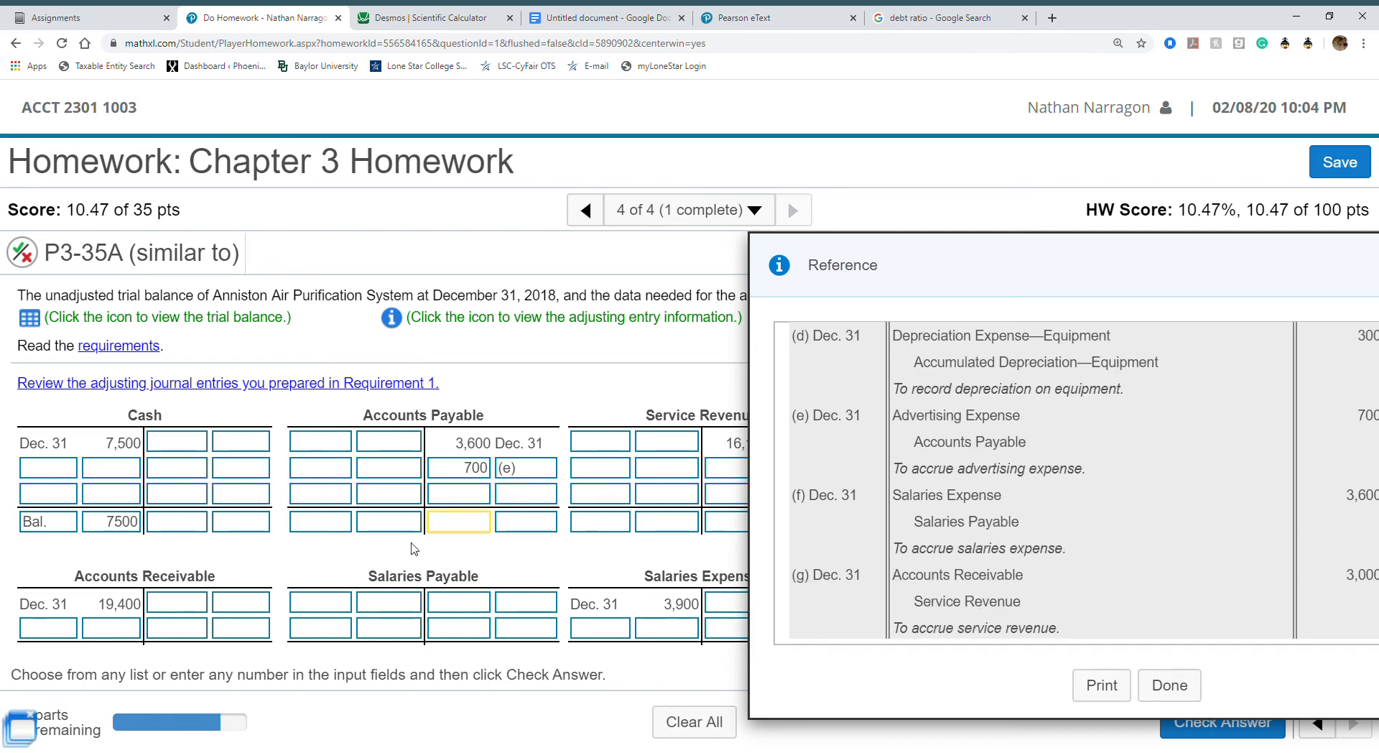
click(517, 524)
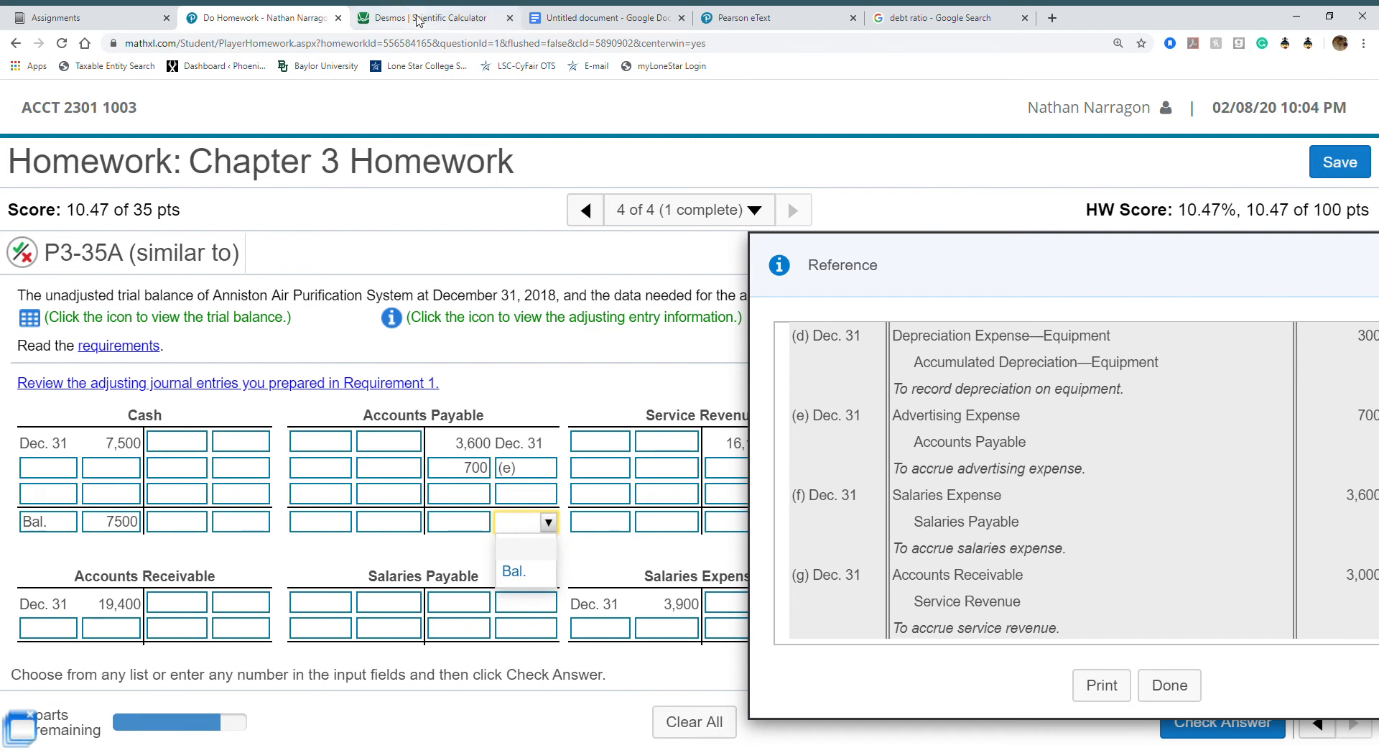
click(416, 19)
text(36)
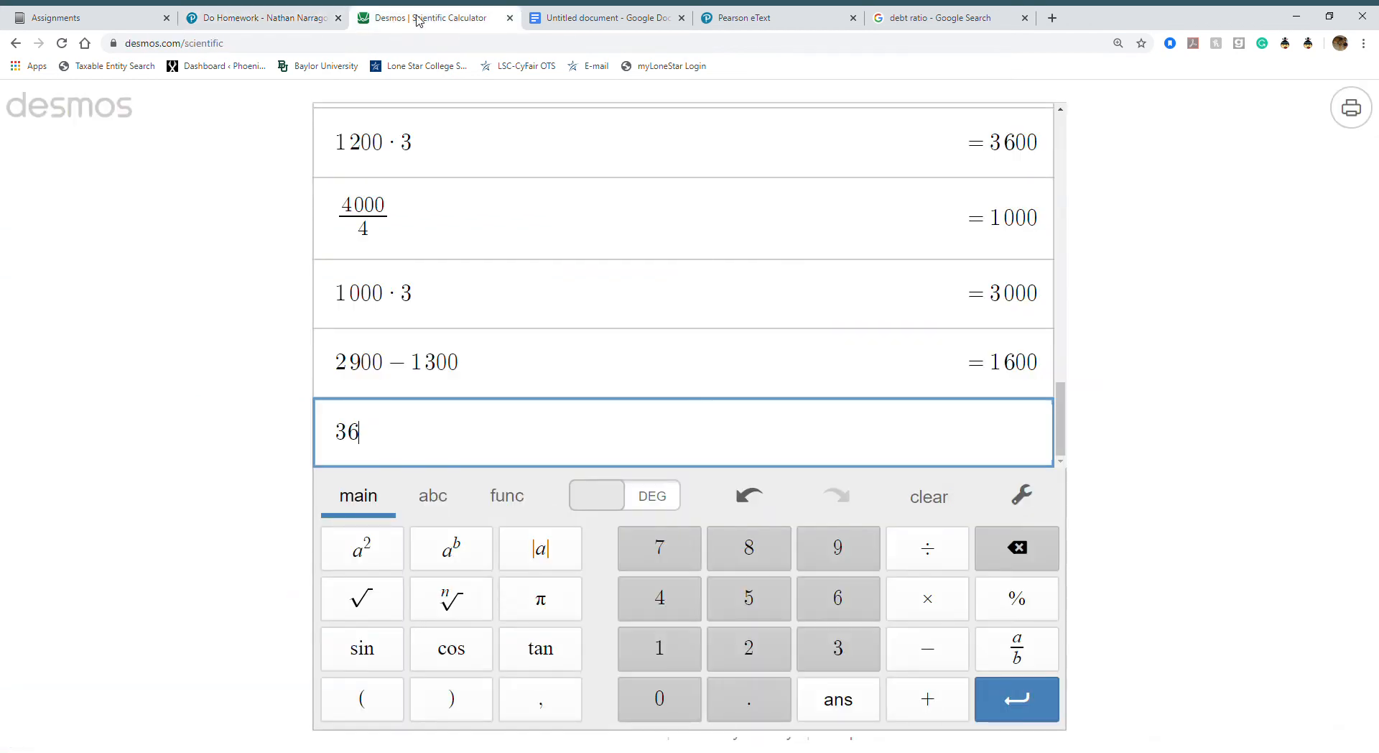
text(00+700)
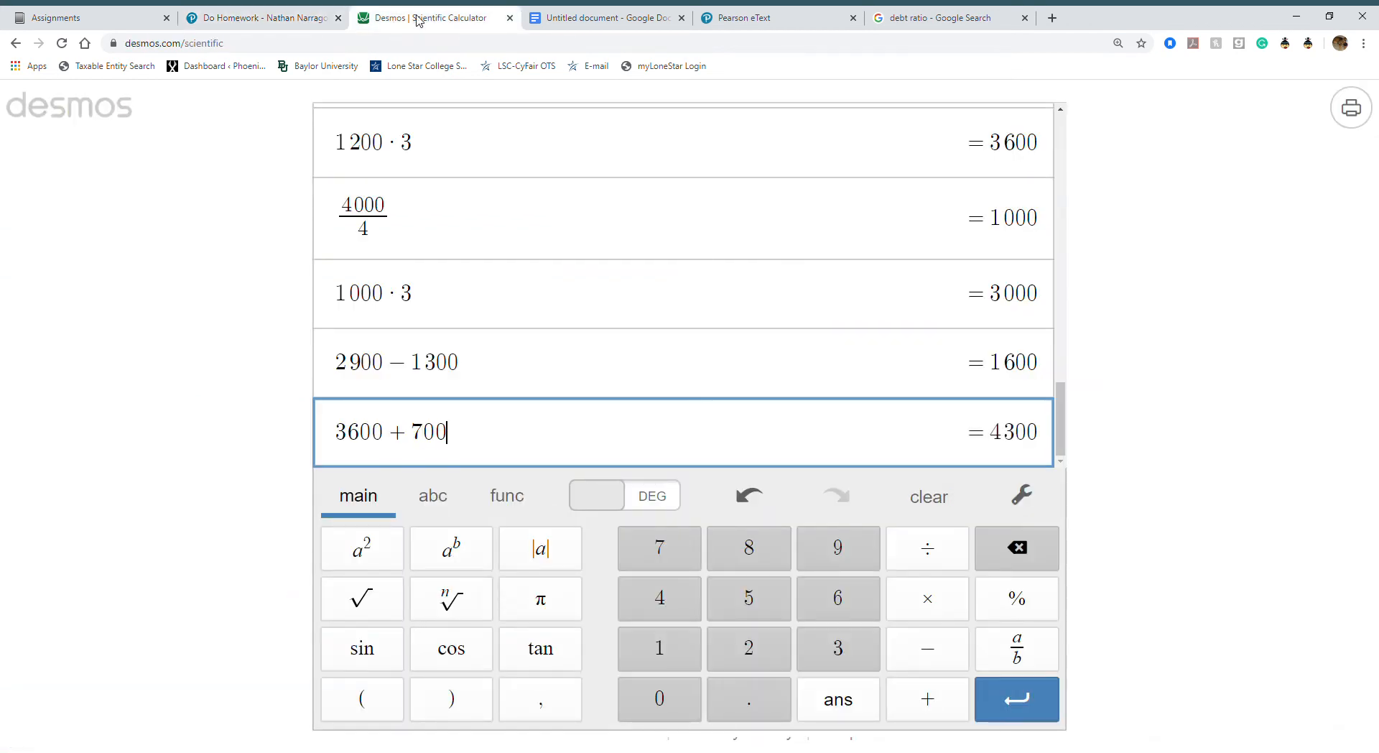
key(Return)
Return to the homework and record the Accounts Payable ending credit balance as "Bal." 4300.
click(265, 17)
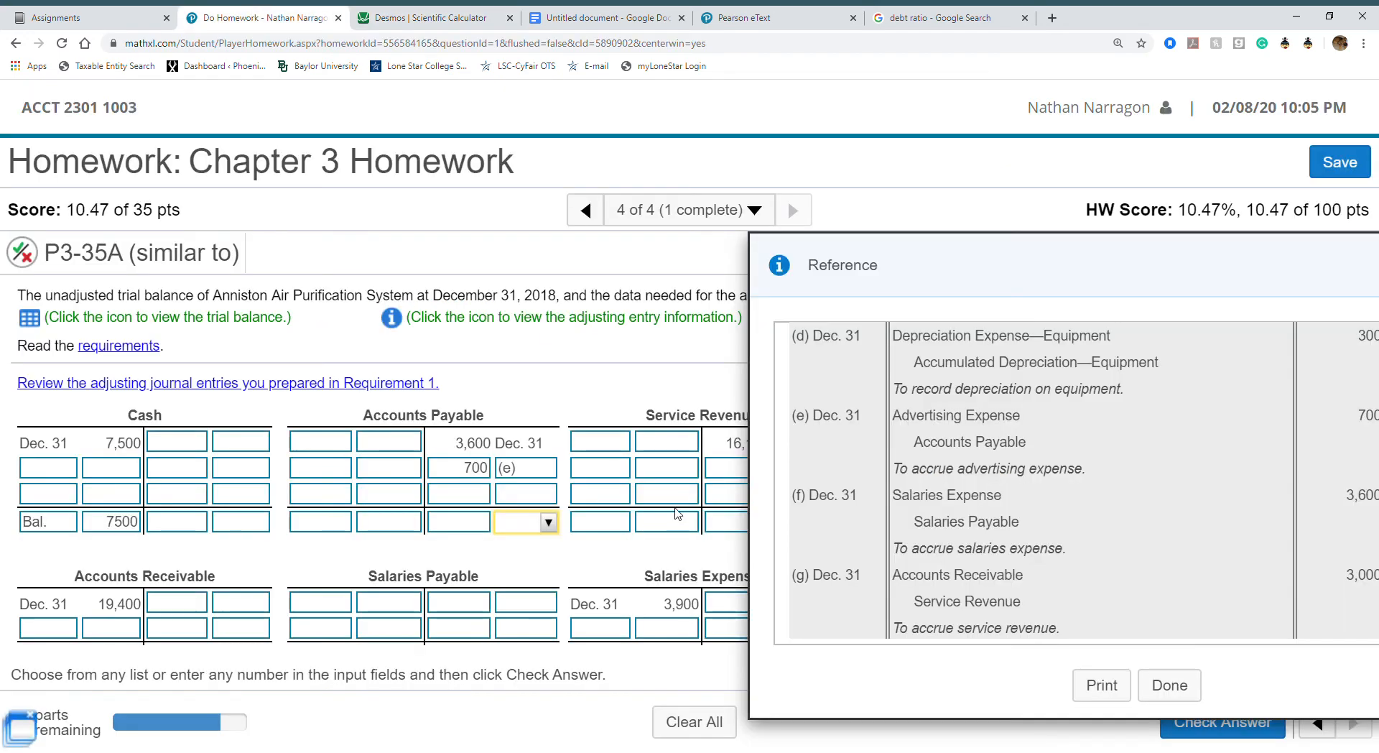
click(548, 525)
click(513, 571)
text(4300)
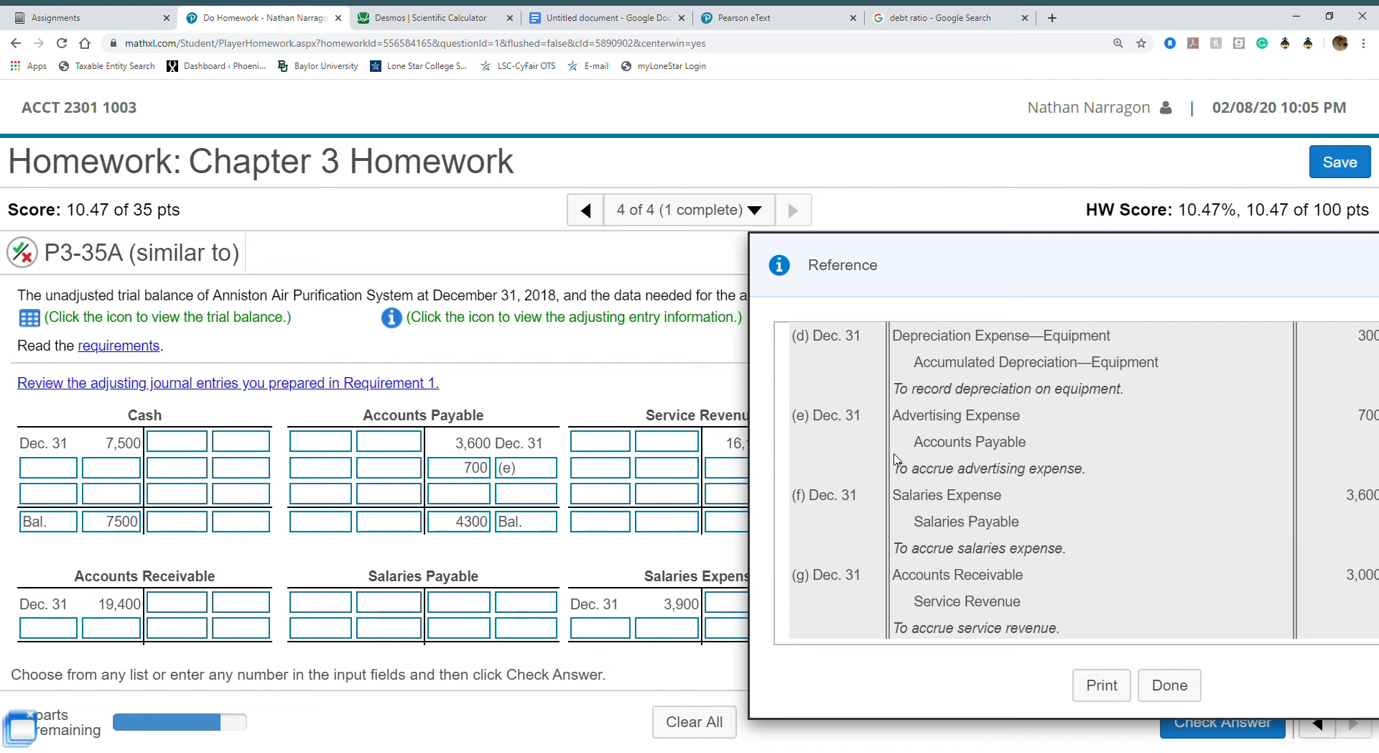
Post adjusting entry (a) as a 1300 credit in the Service Revenue T-account, moving the Reference window aside as needed.
drag(906, 265, 963, 252)
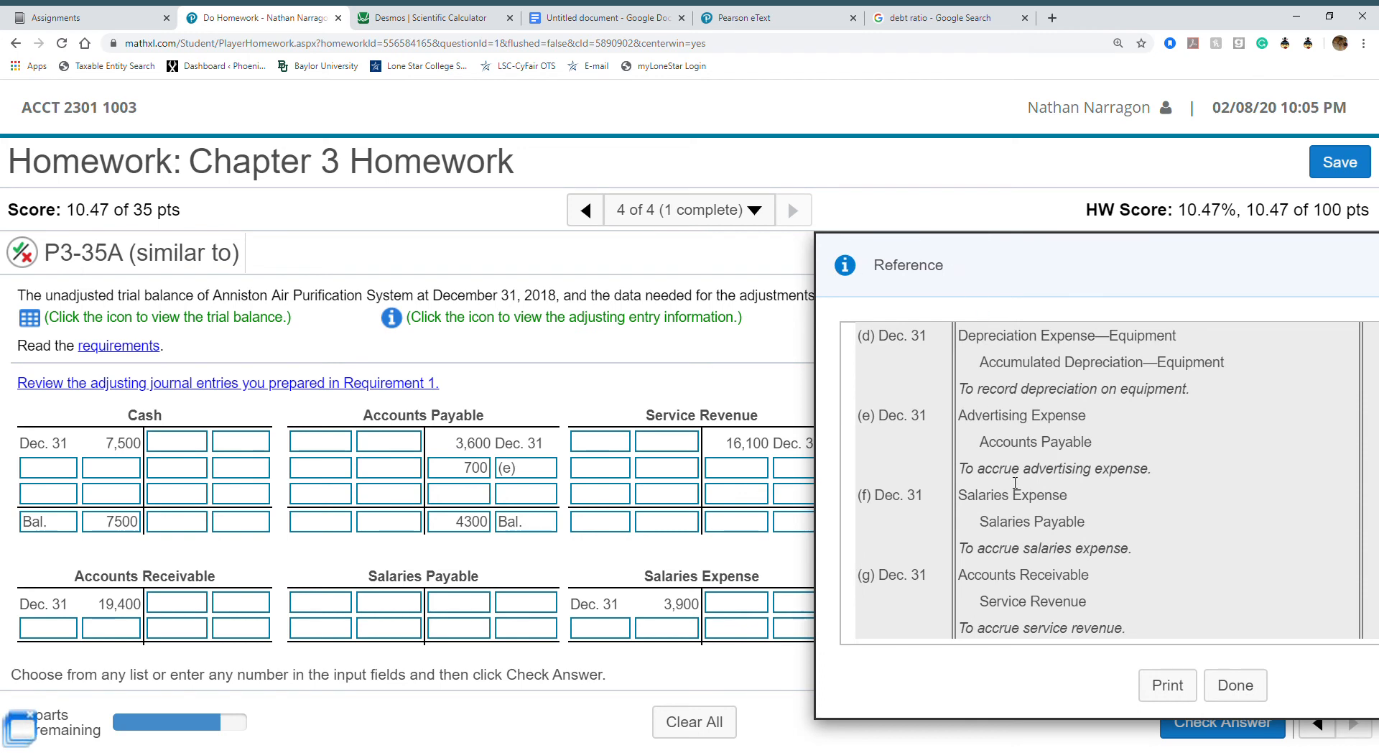
scroll(1015, 483, up, 4)
scroll(1015, 482, up, 1)
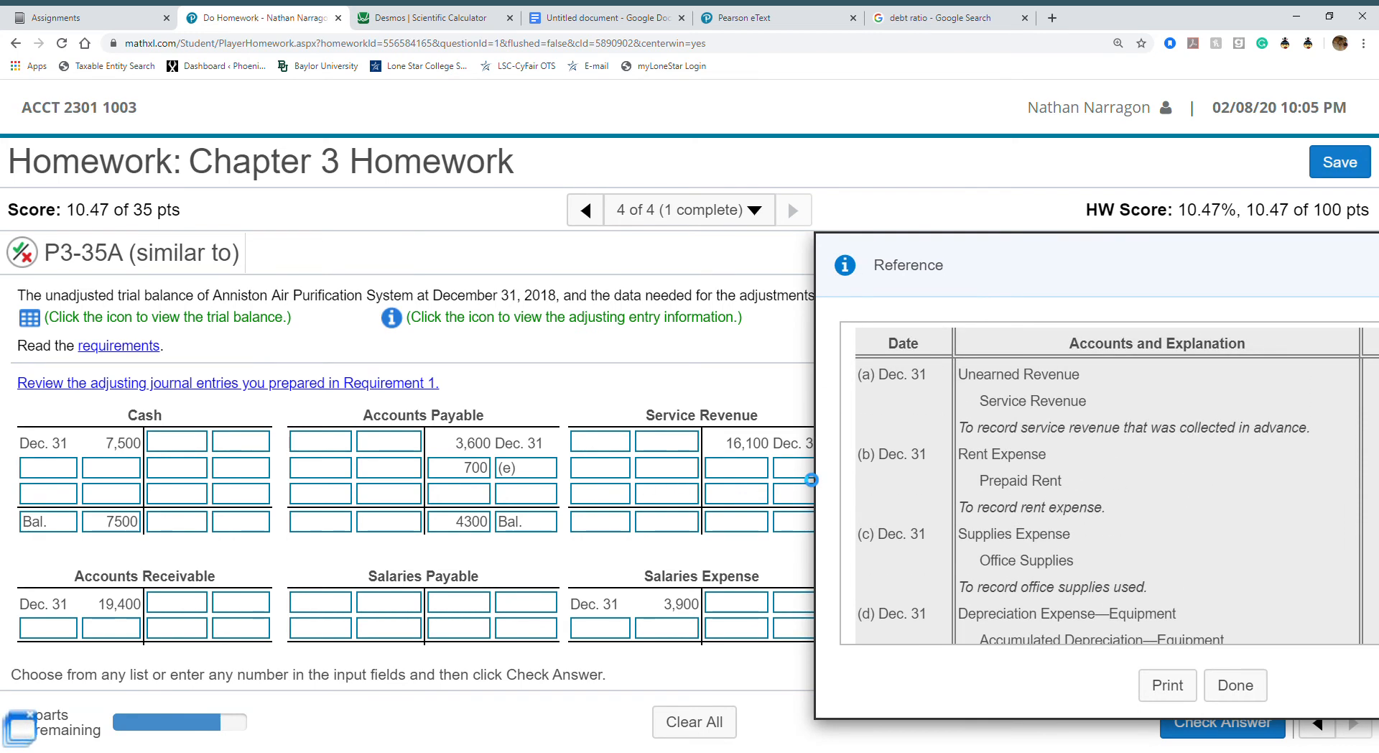
click(810, 475)
click(808, 526)
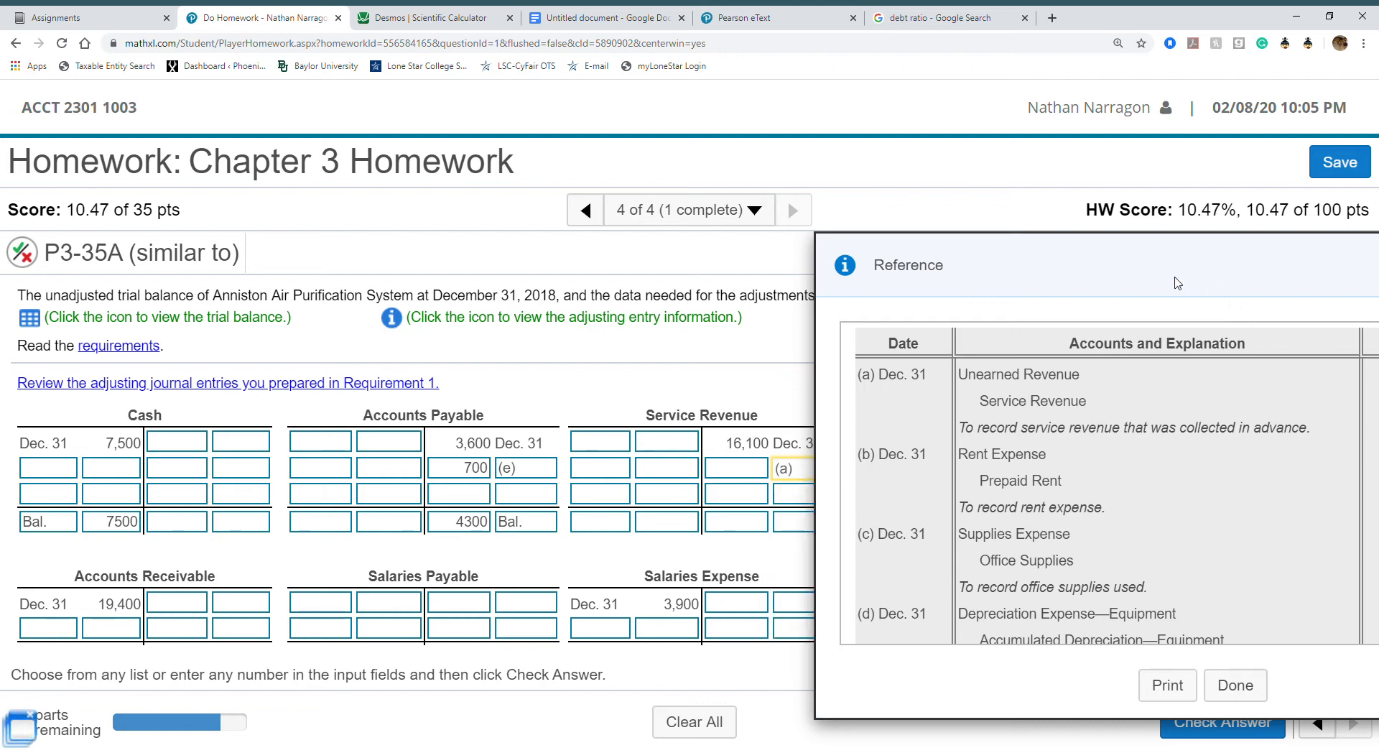
drag(1173, 264, 860, 234)
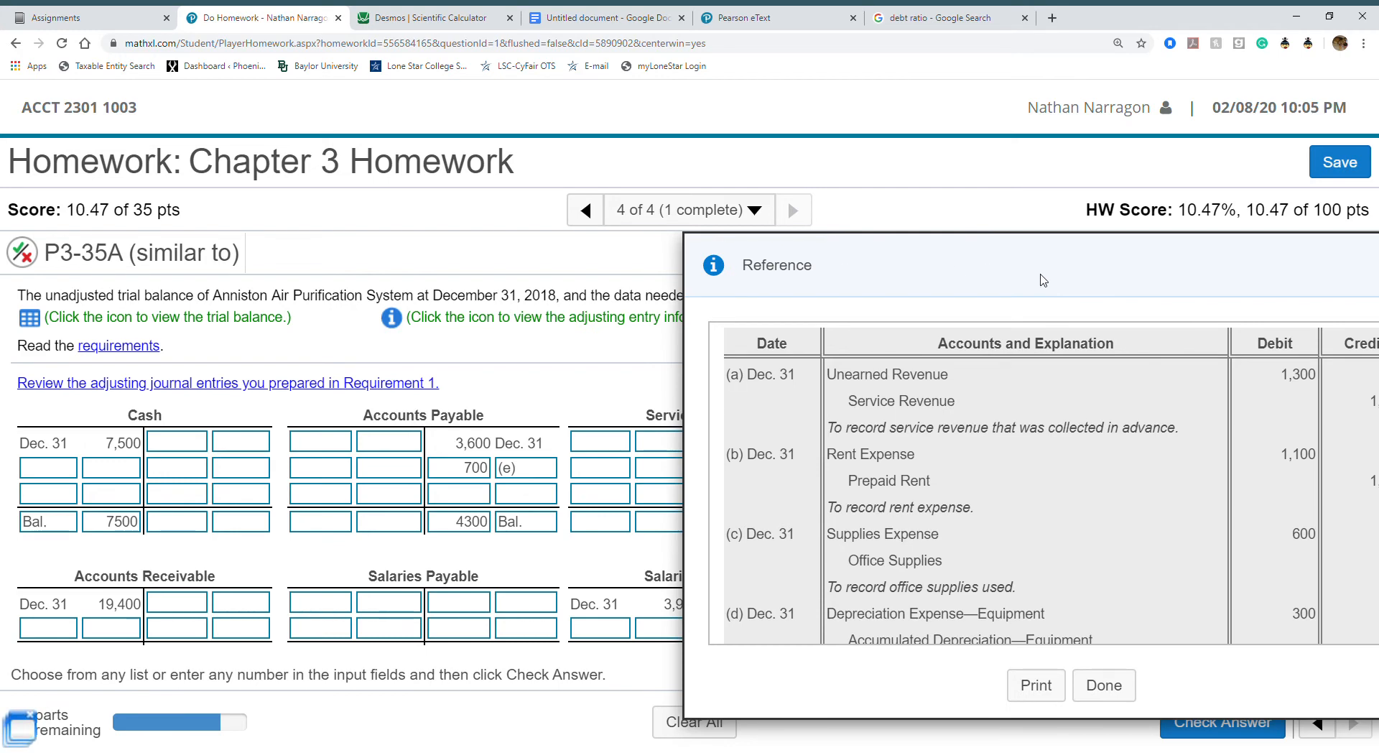
drag(993, 261, 1205, 300)
click(723, 468)
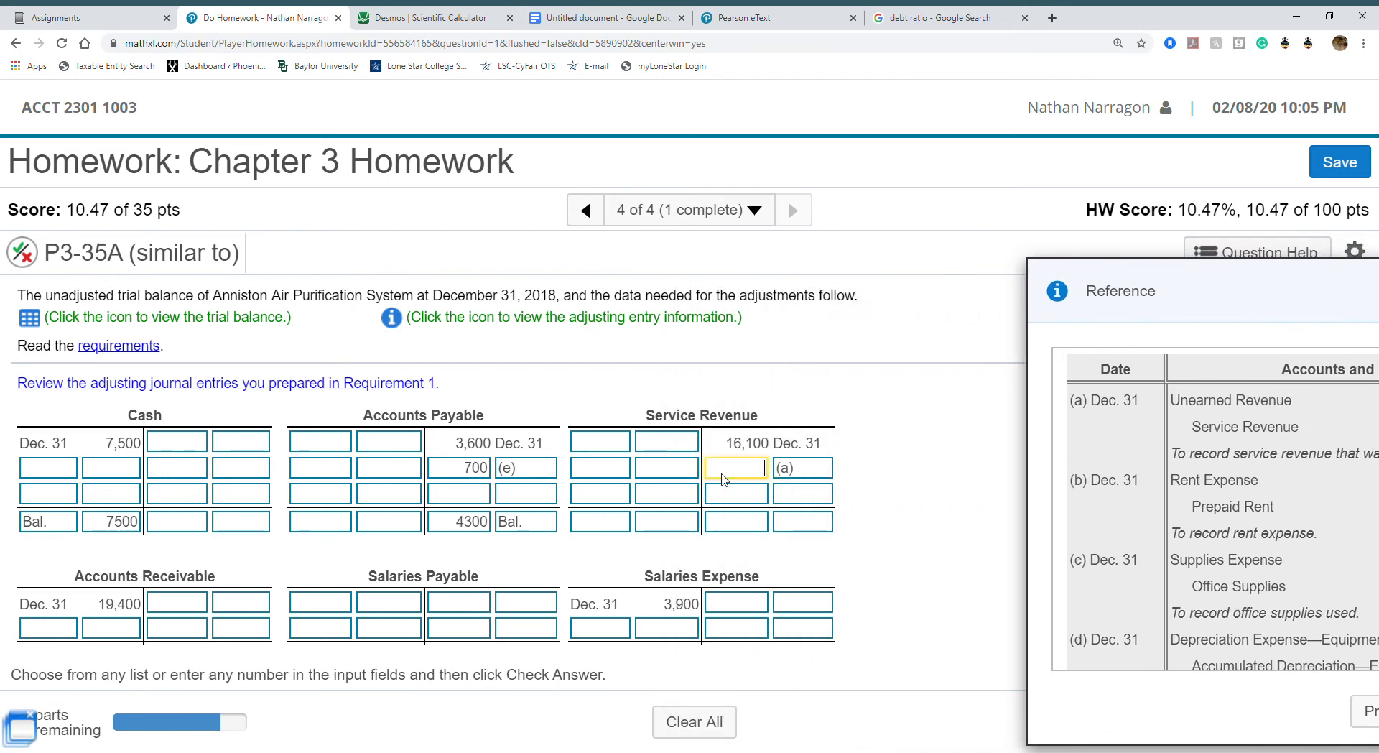
text(1300)
drag(1179, 288, 986, 260)
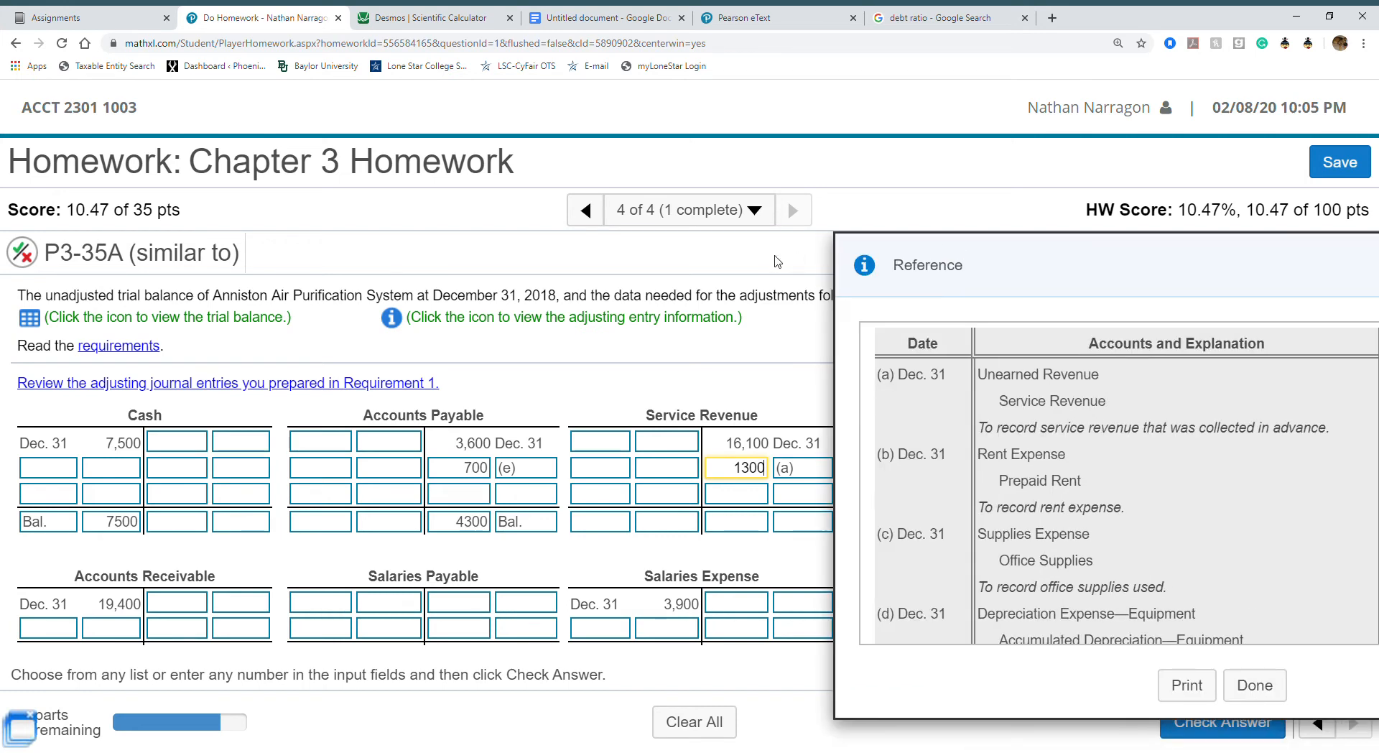
Post adjusting entry (g) as a 3000 credit in the Service Revenue T-account, using the Reference entries.
scroll(1165, 505, down, 1)
scroll(1165, 505, up, 1)
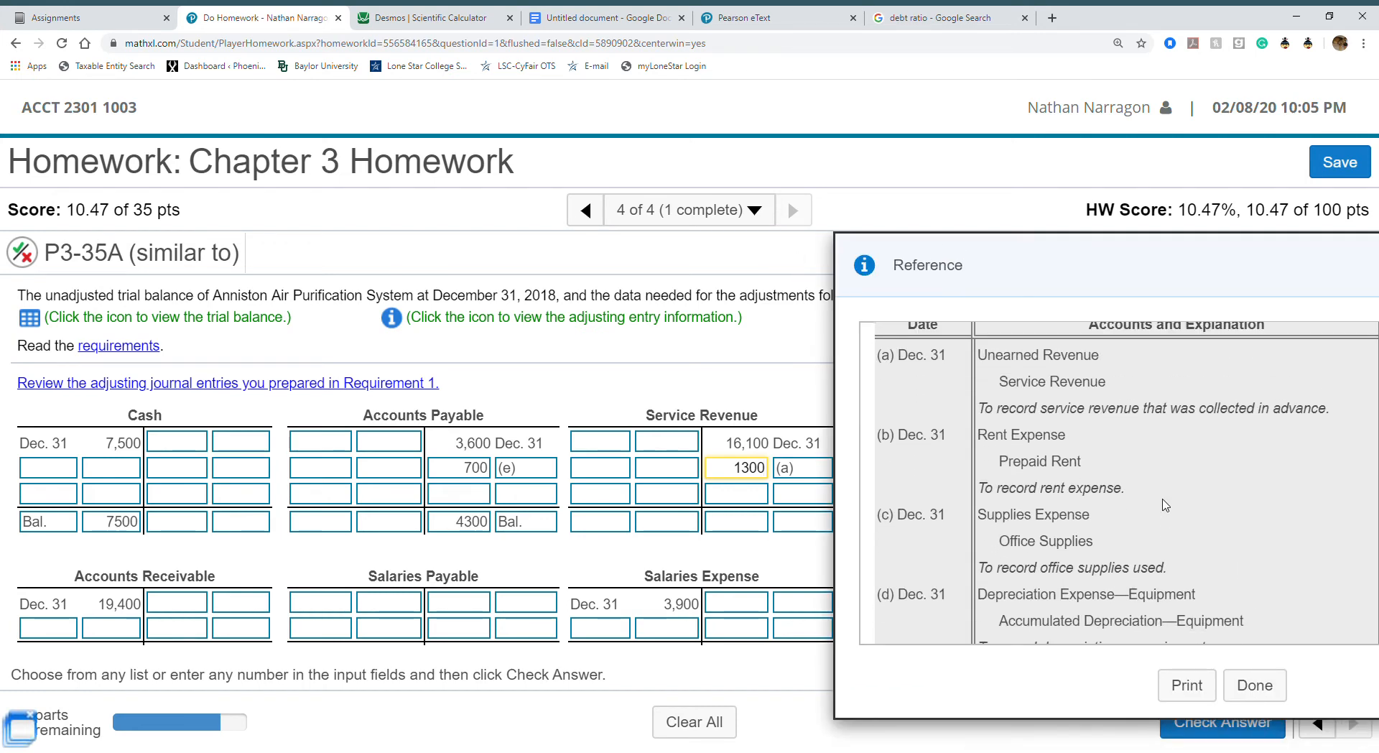
scroll(1165, 504, down, 1)
scroll(1164, 505, down, 4)
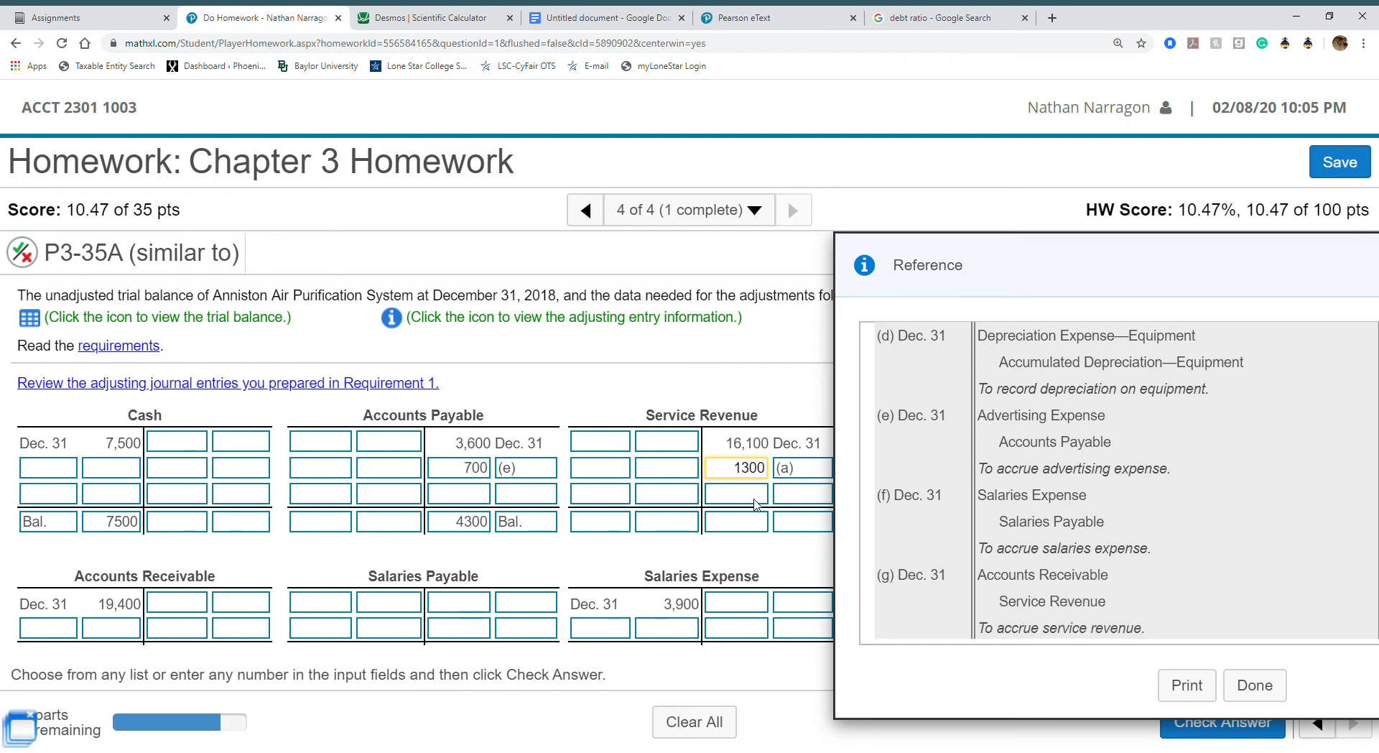
click(798, 495)
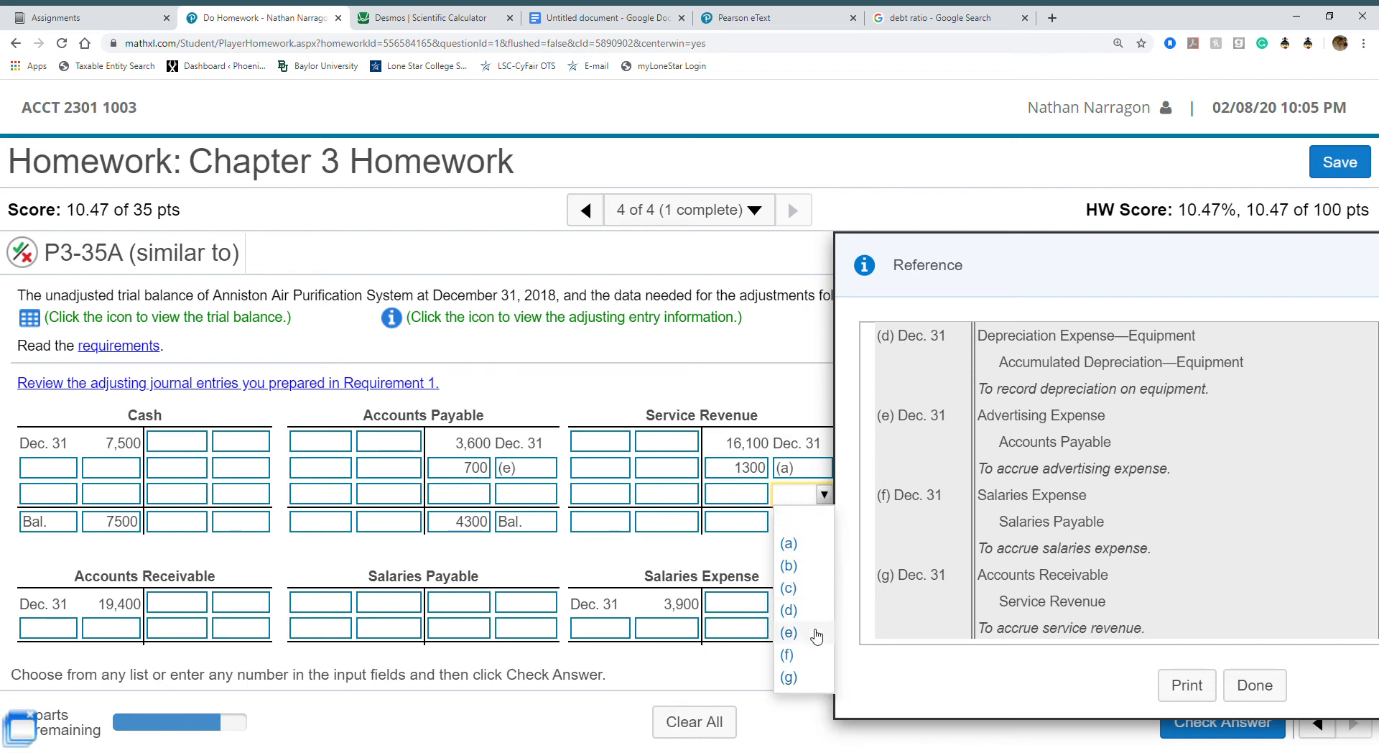
click(789, 677)
click(745, 489)
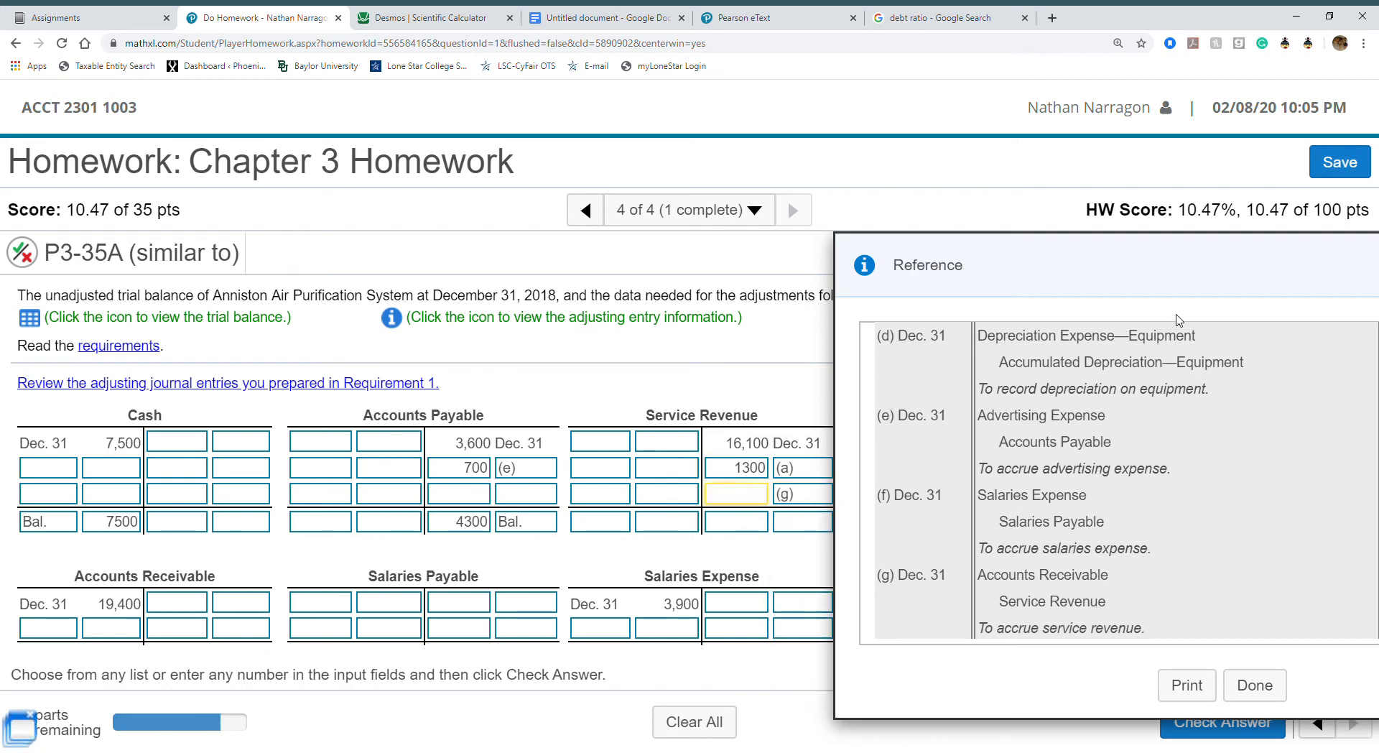
drag(1219, 264, 1163, 295)
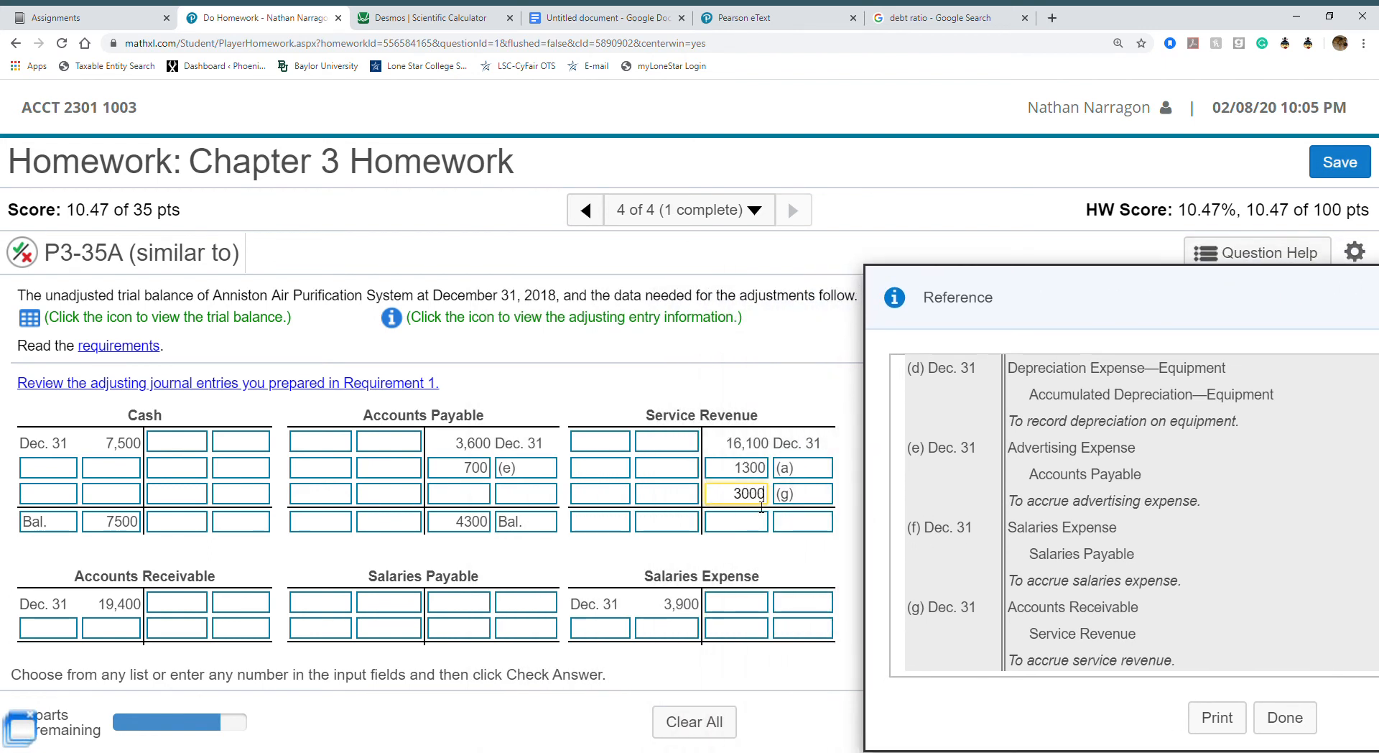
Label the Service Revenue ending credit balance "Bal." and calculate 16100 + 1300 + 3000 in the Desmos calculator.
click(808, 523)
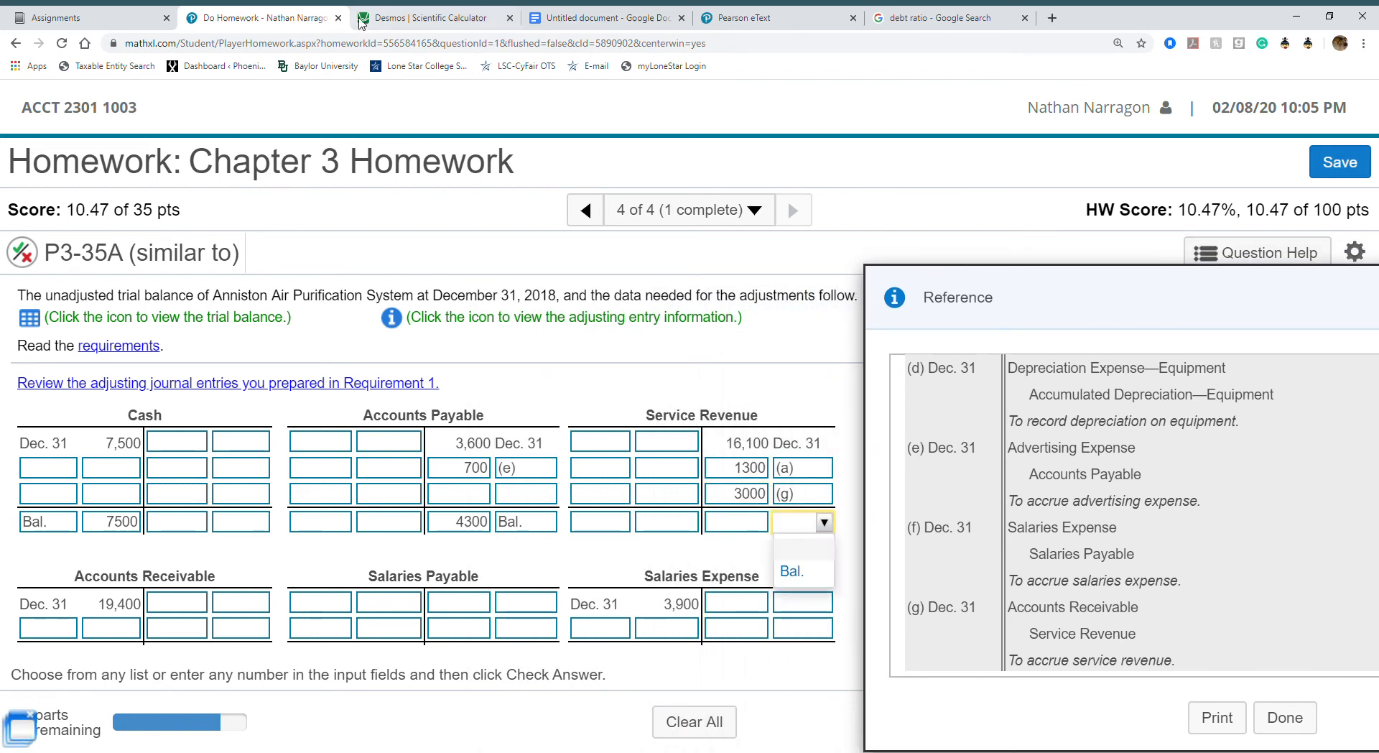
click(790, 571)
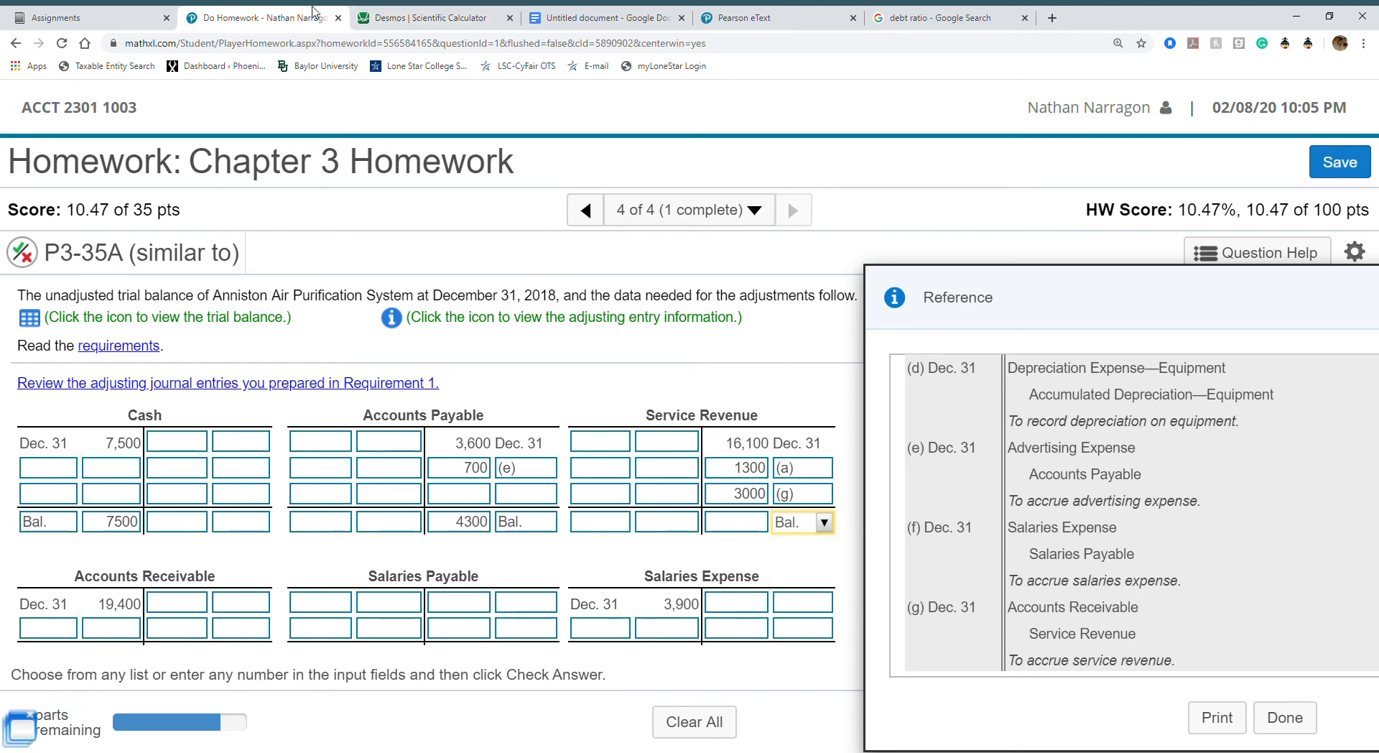
click(415, 26)
text(1)
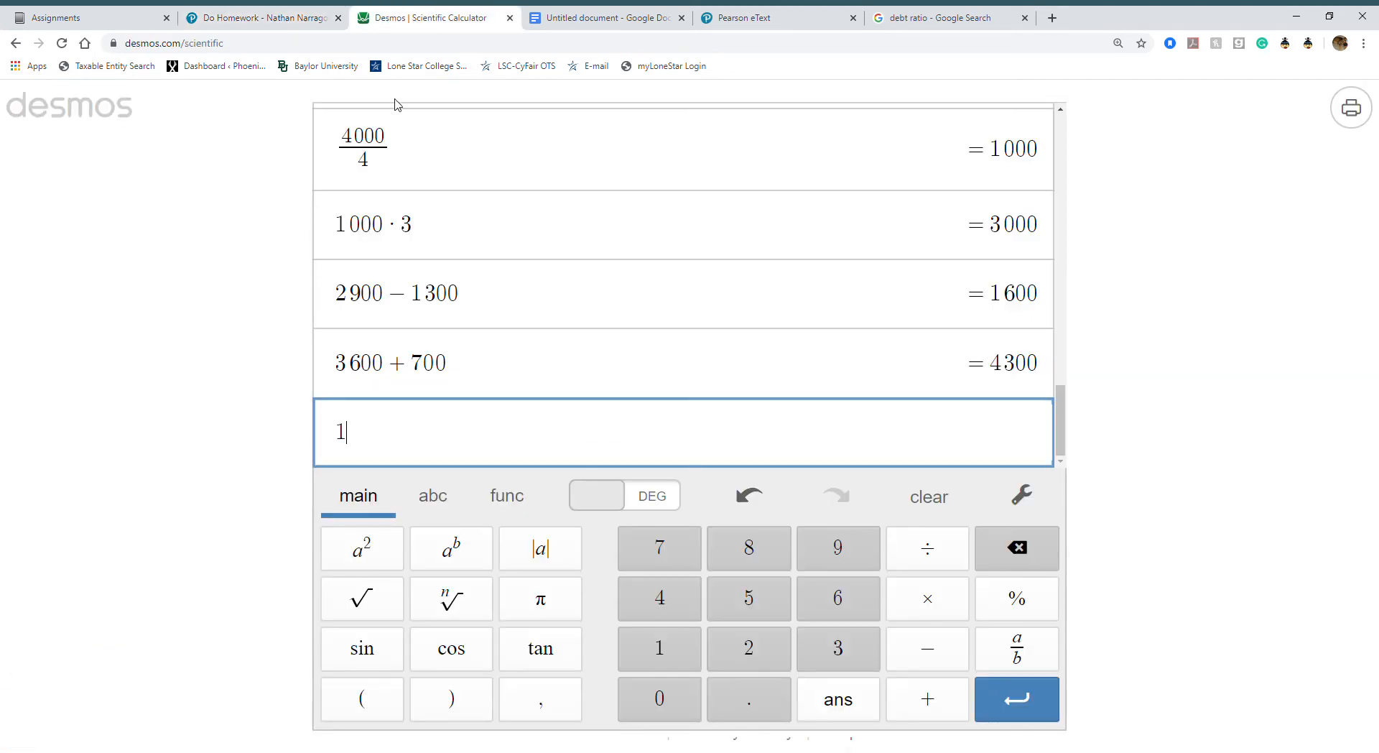
text(6100 +)
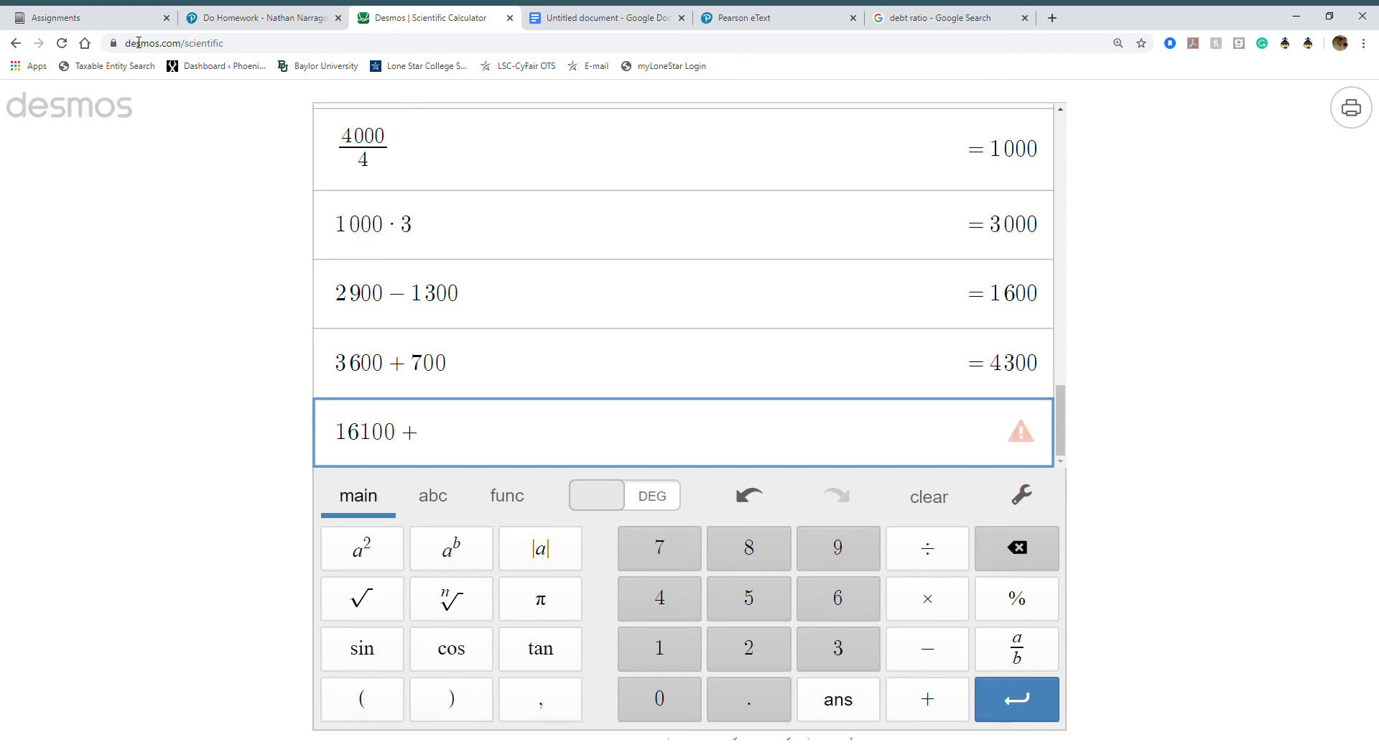
click(215, 17)
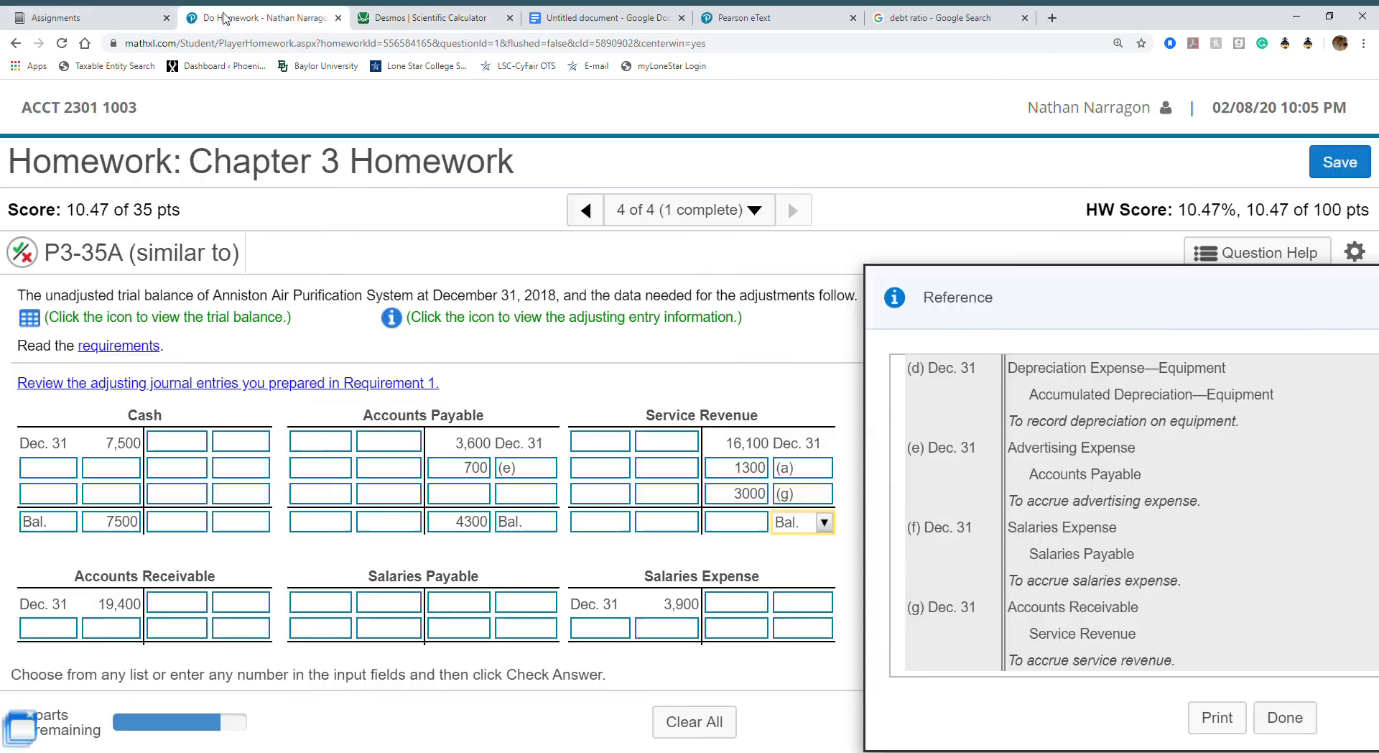
click(404, 23)
text(1300+300)
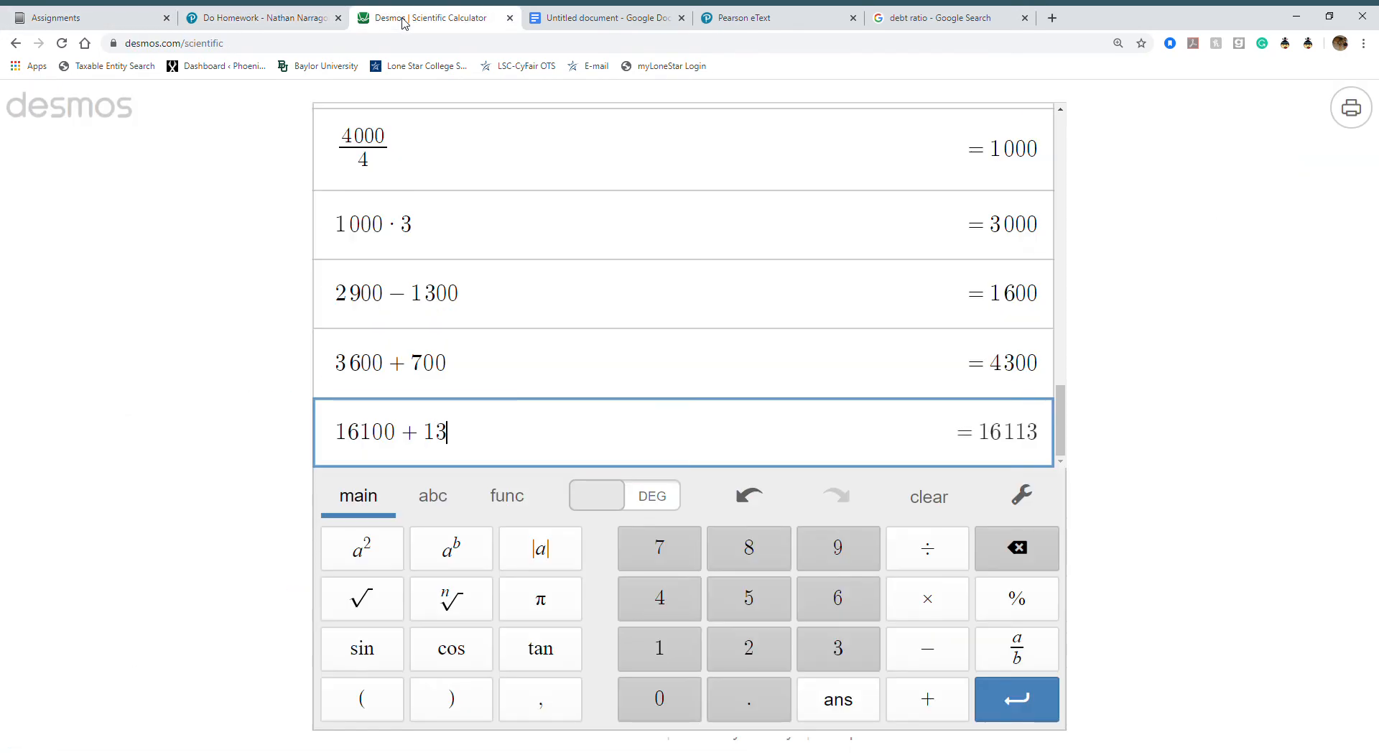
text(0)
key(Return)
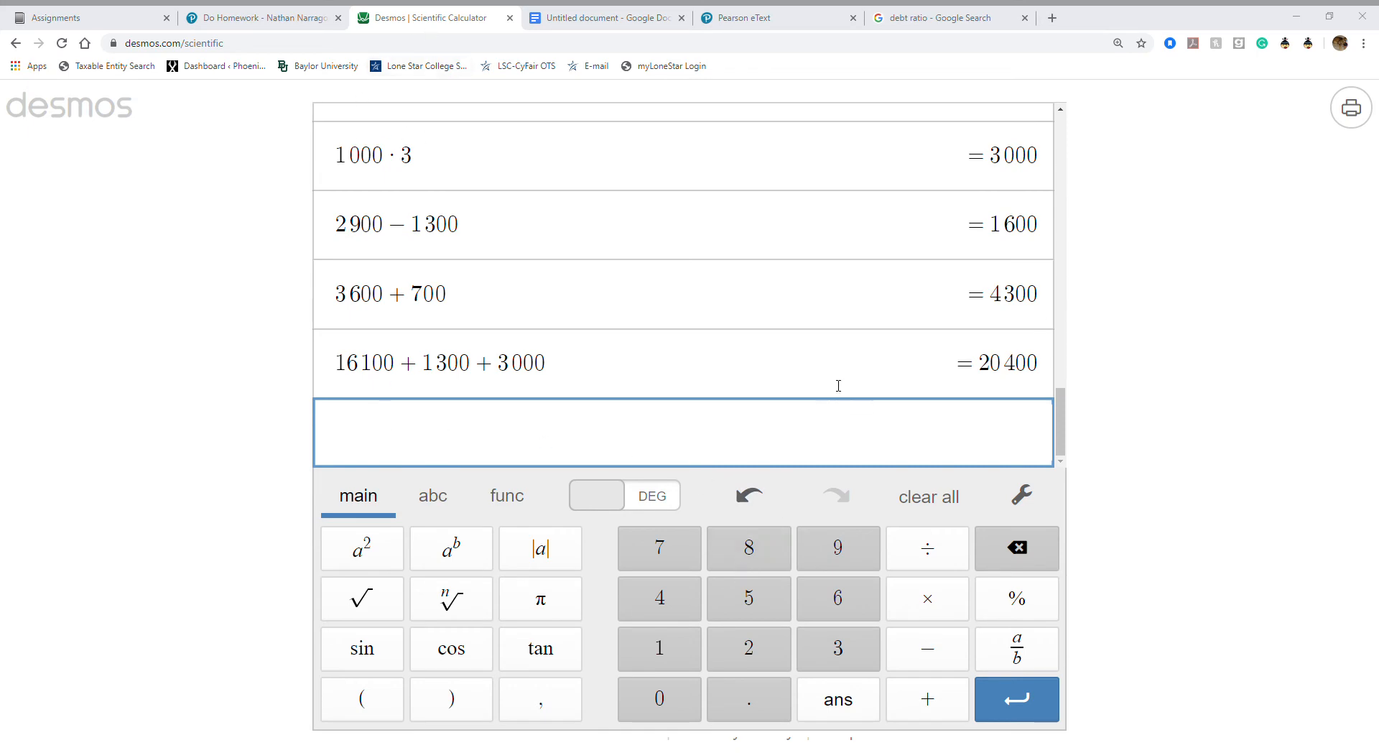
Return to the homework and enter 20400 as the Service Revenue ending credit balance.
click(273, 19)
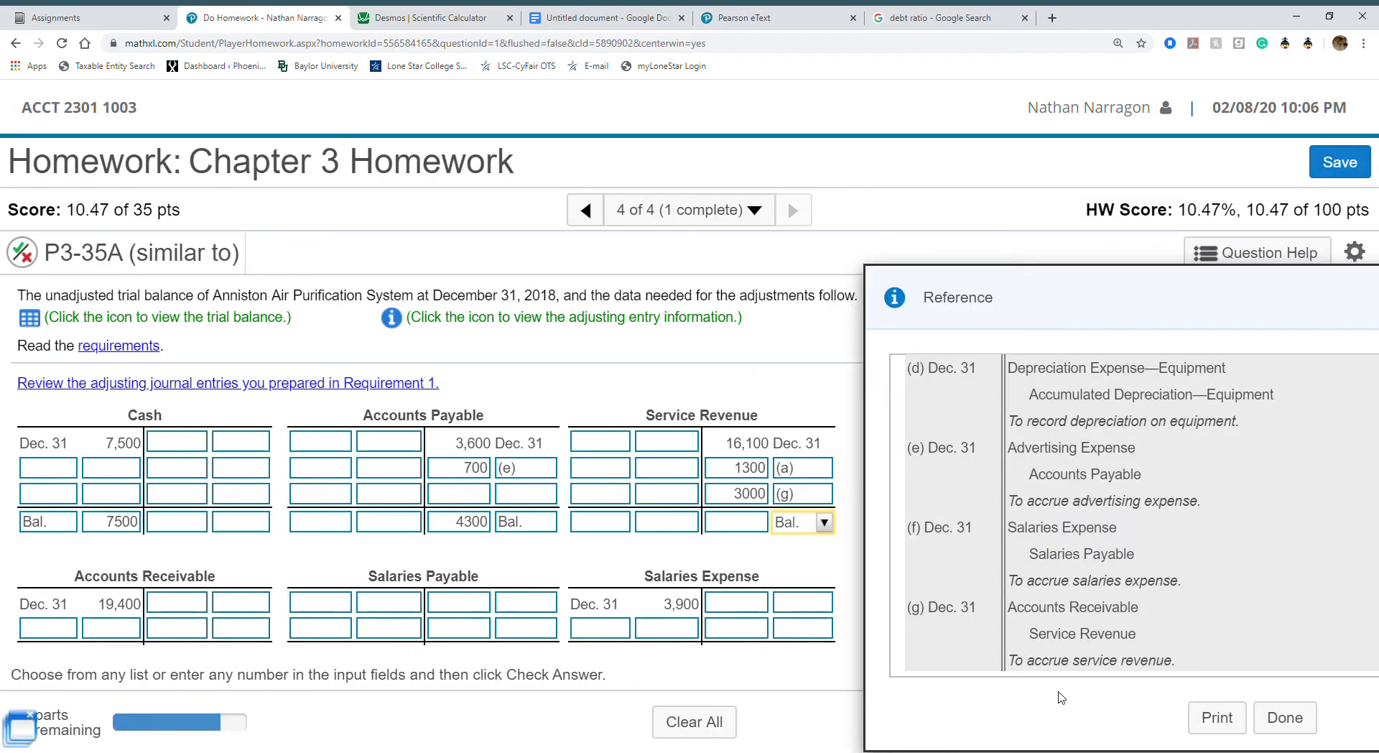
click(737, 522)
text(20400)
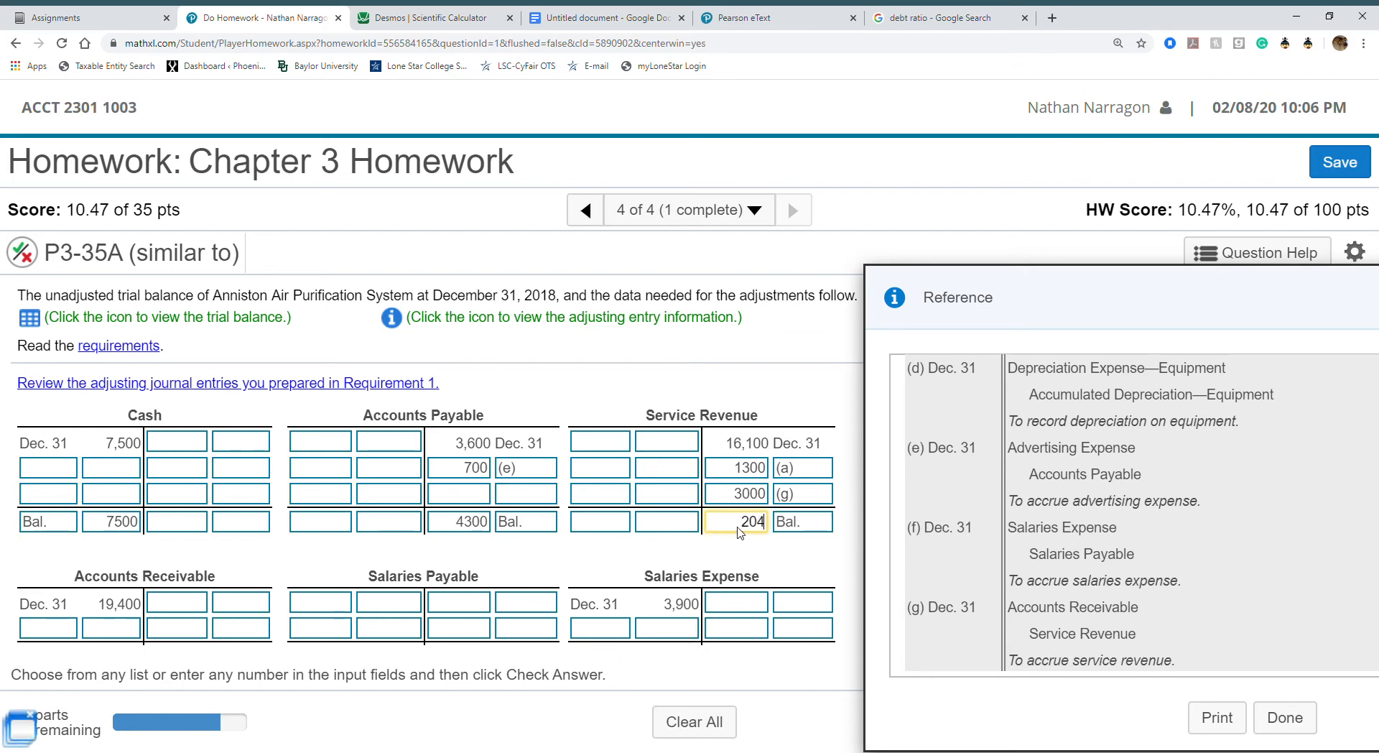
click(767, 563)
Post adjusting entry (g) as a 3000 debit in the Accounts Receivable T-account, checking the amount in the Reference window.
drag(1112, 297, 1132, 264)
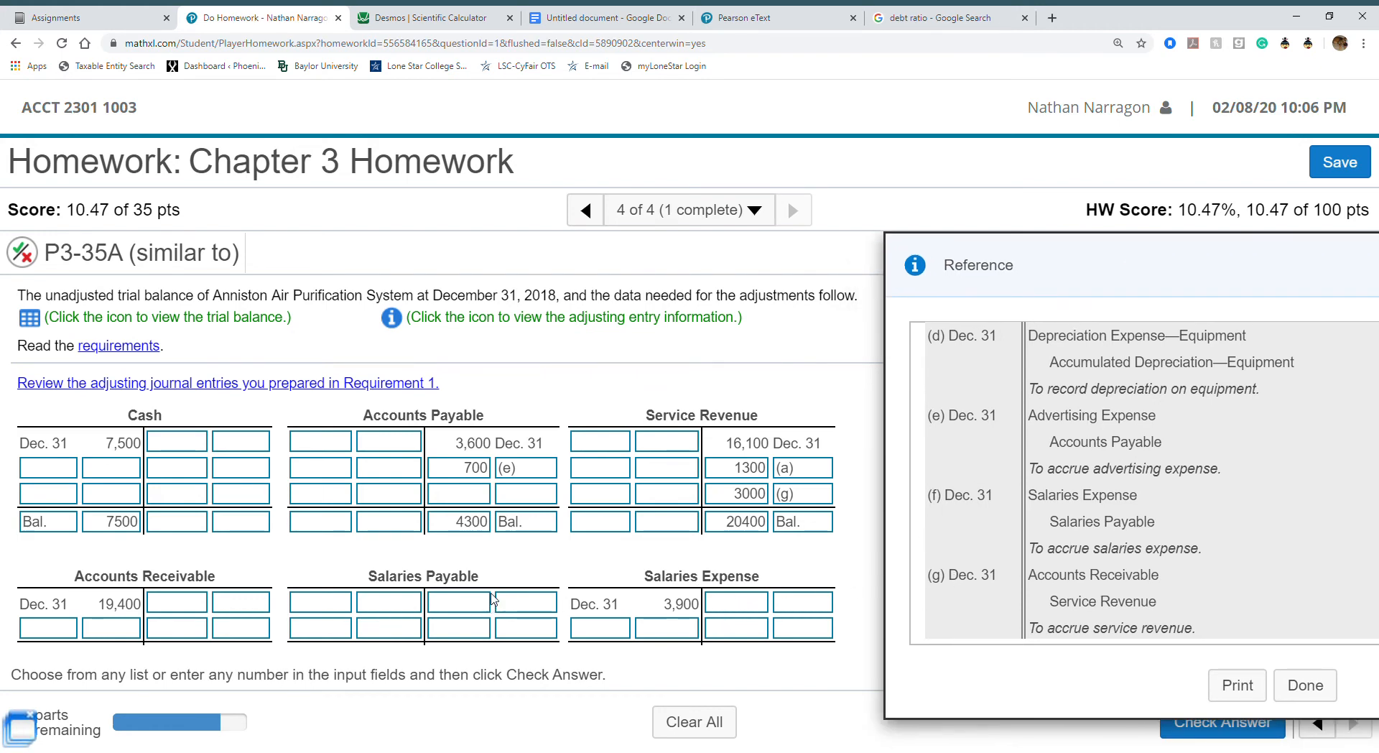
scroll(492, 599, down, 2)
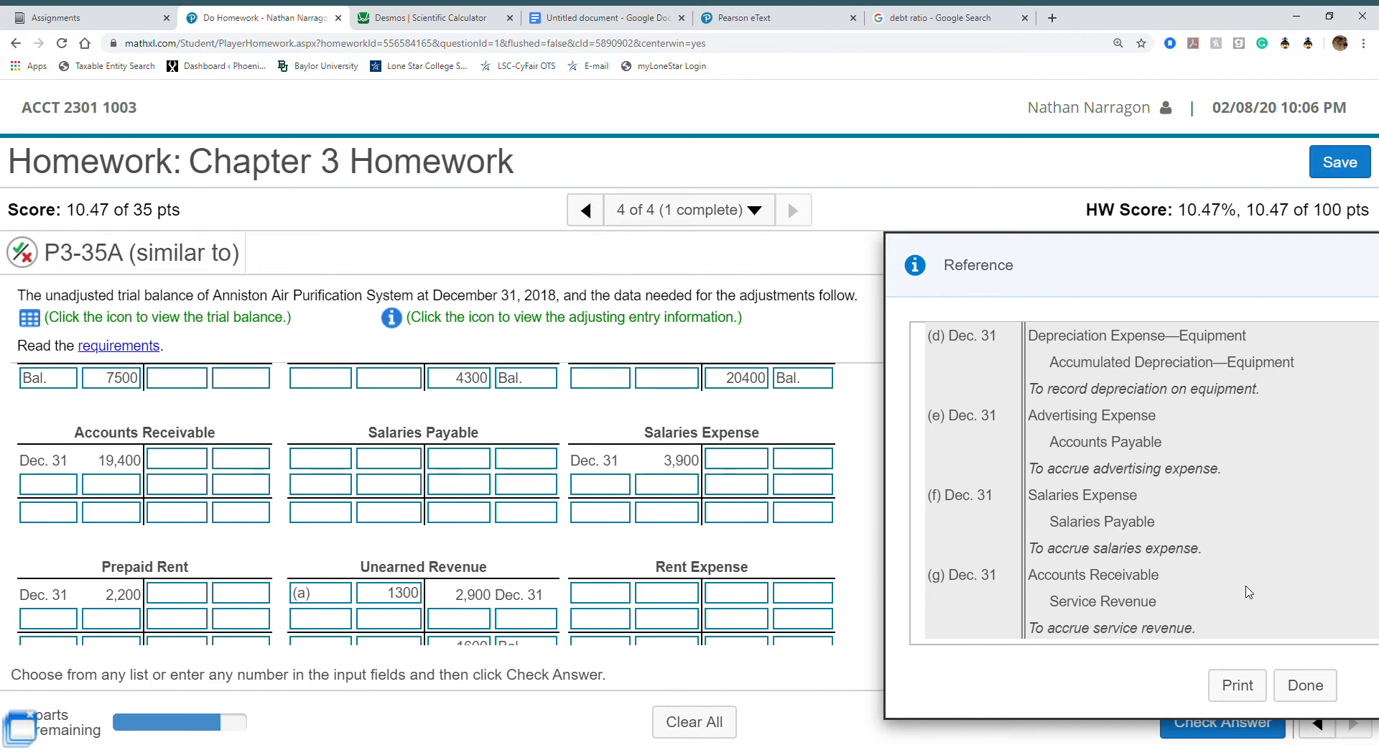
scroll(1248, 591, up, 4)
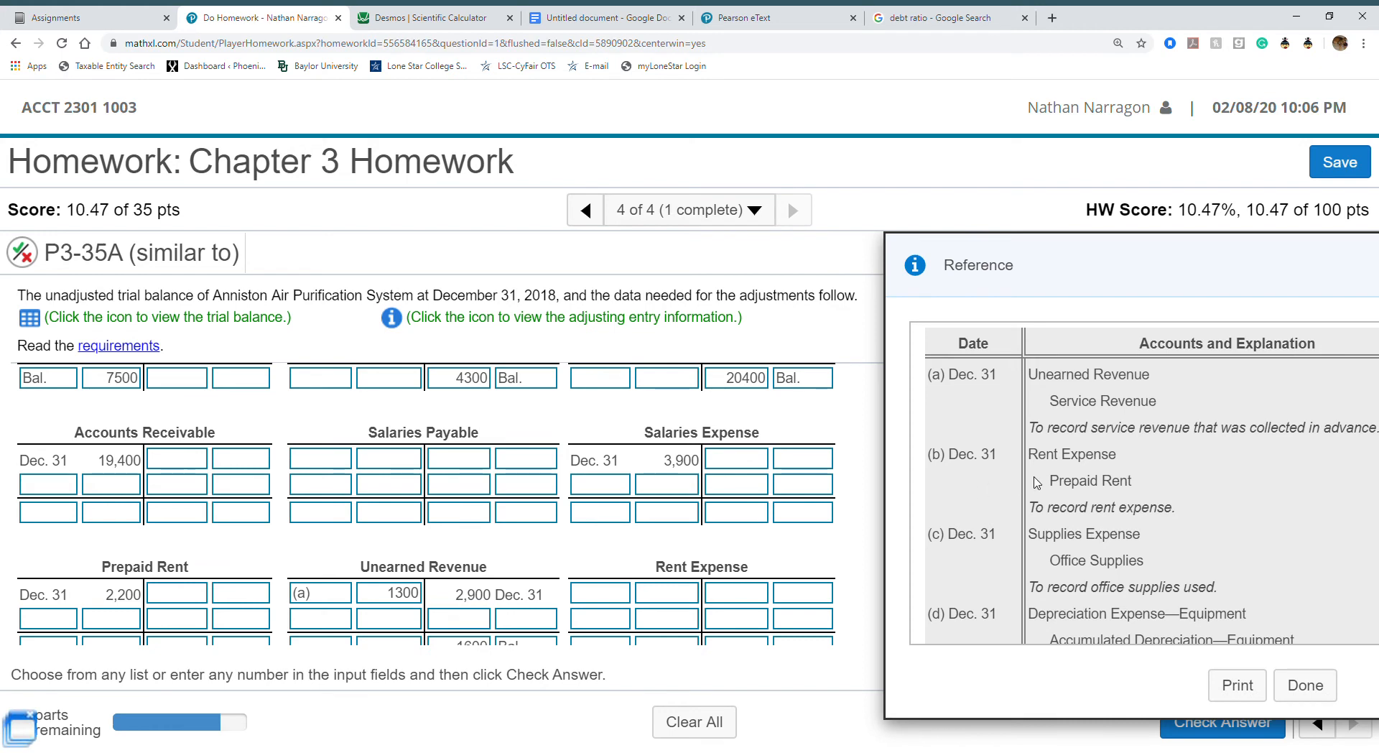
scroll(1031, 547, down, 1)
scroll(1053, 517, down, 3)
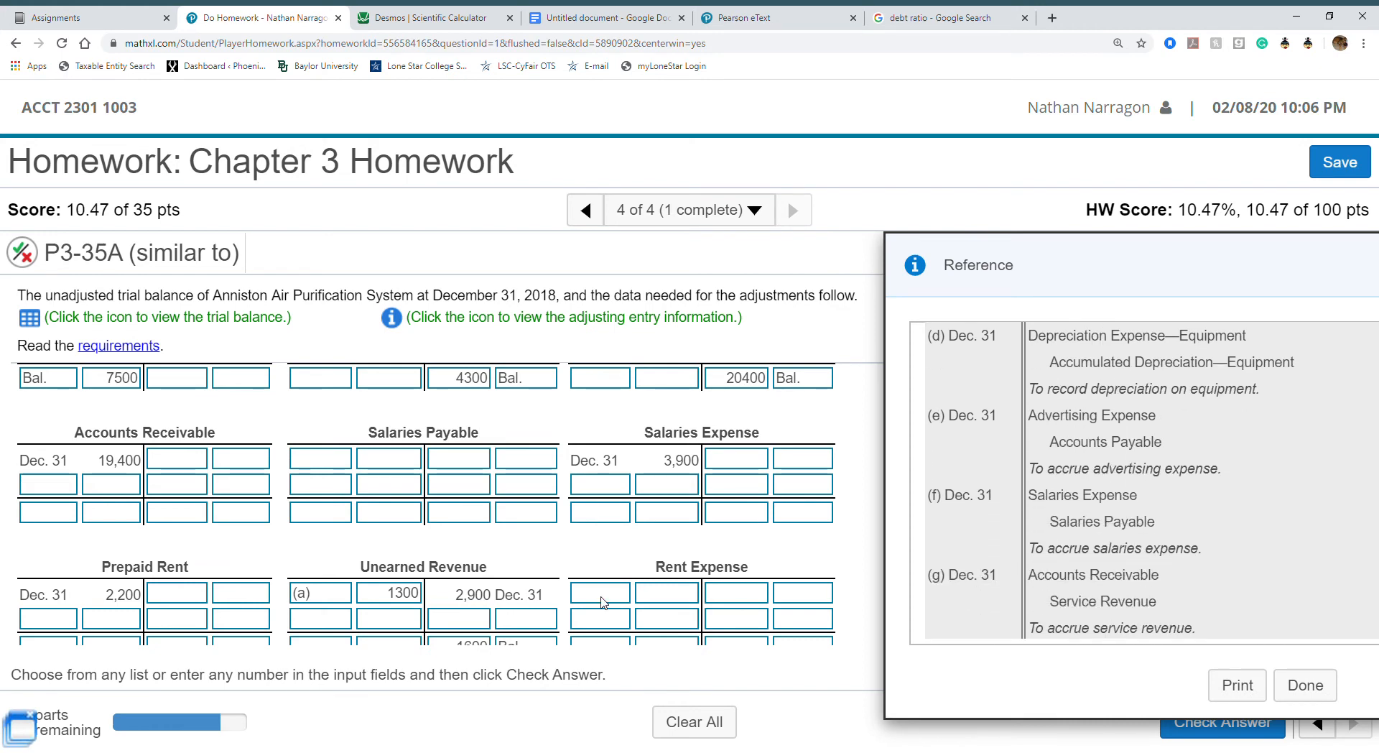
click(74, 487)
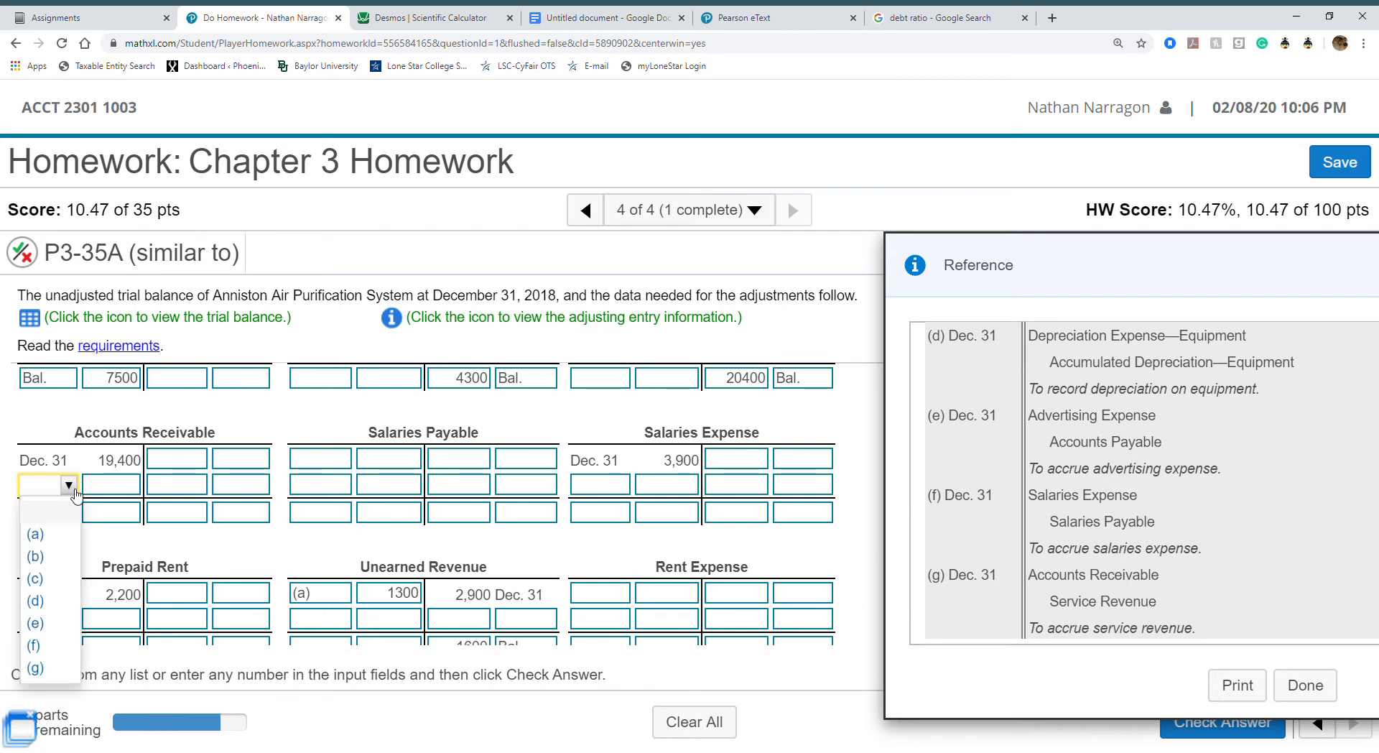
click(50, 667)
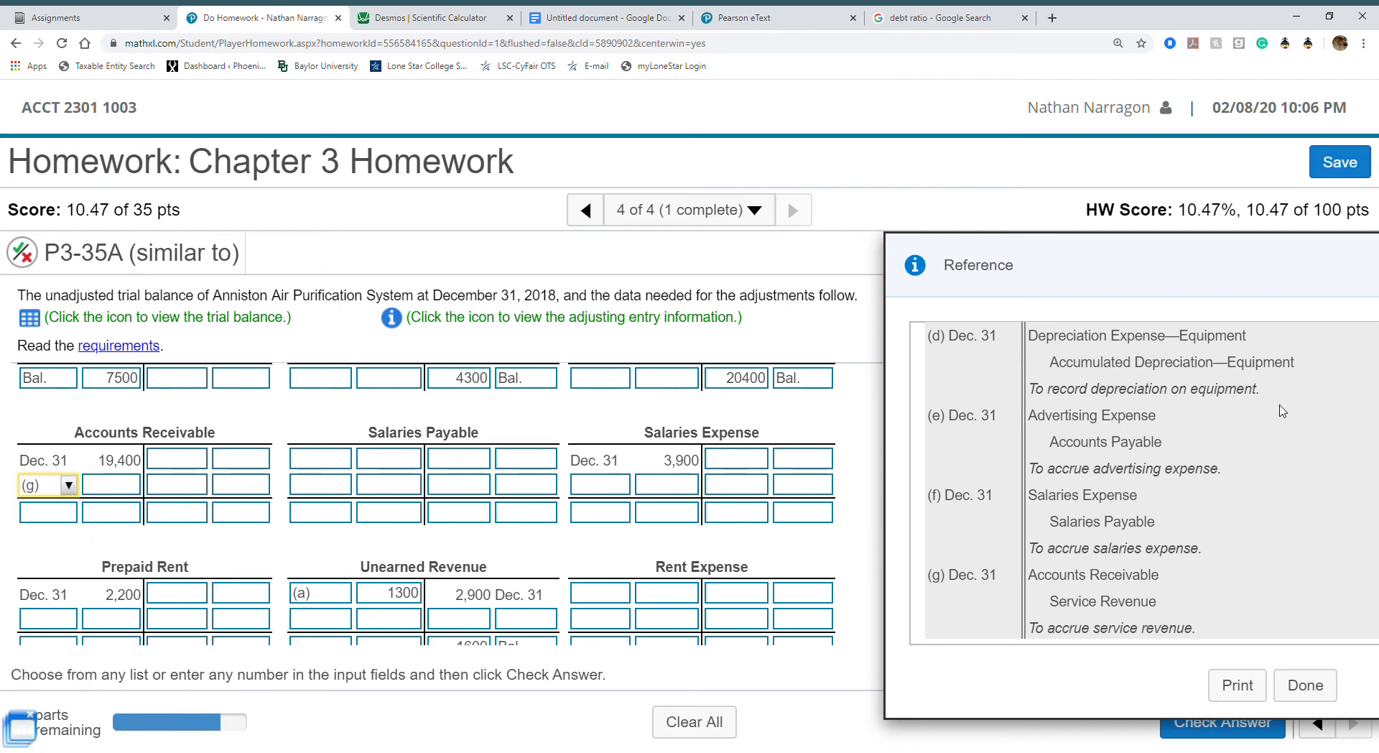
drag(1181, 261, 855, 256)
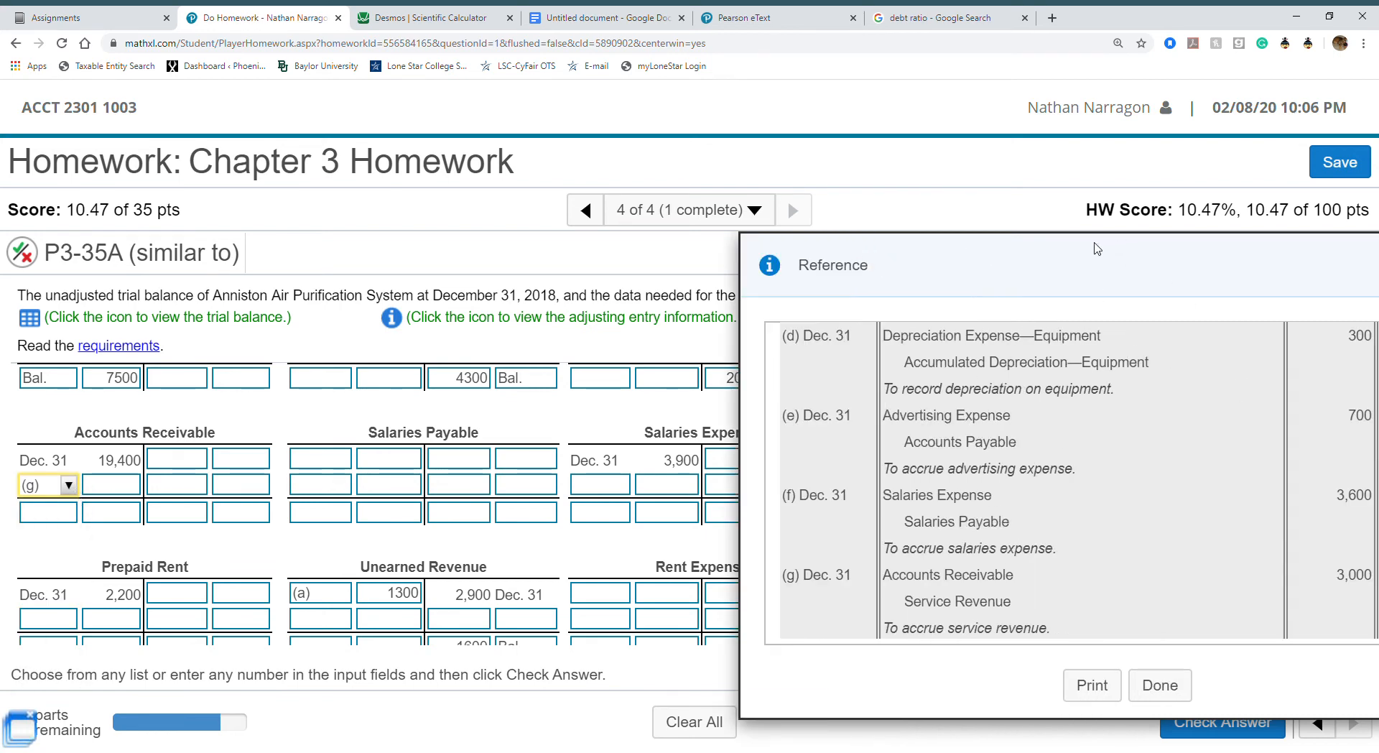
drag(1021, 252, 1161, 263)
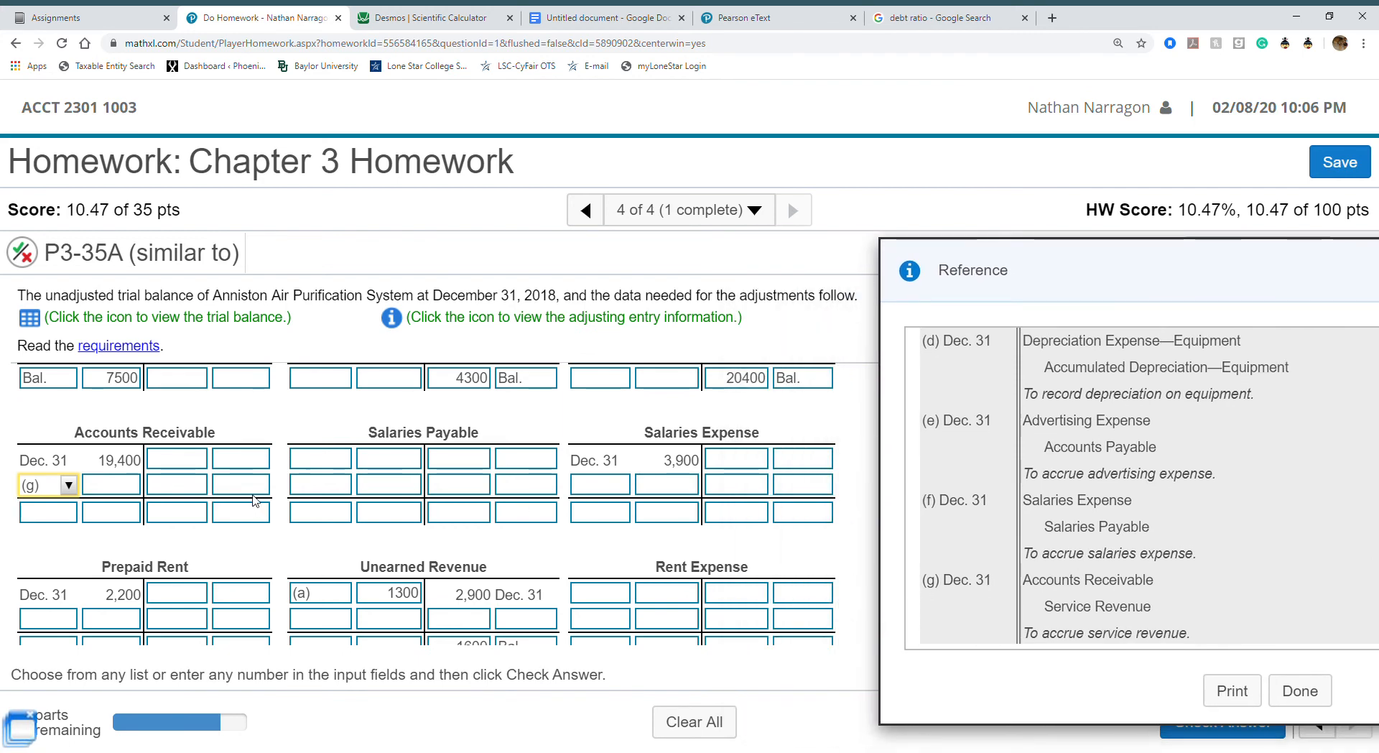
click(131, 487)
text(30)
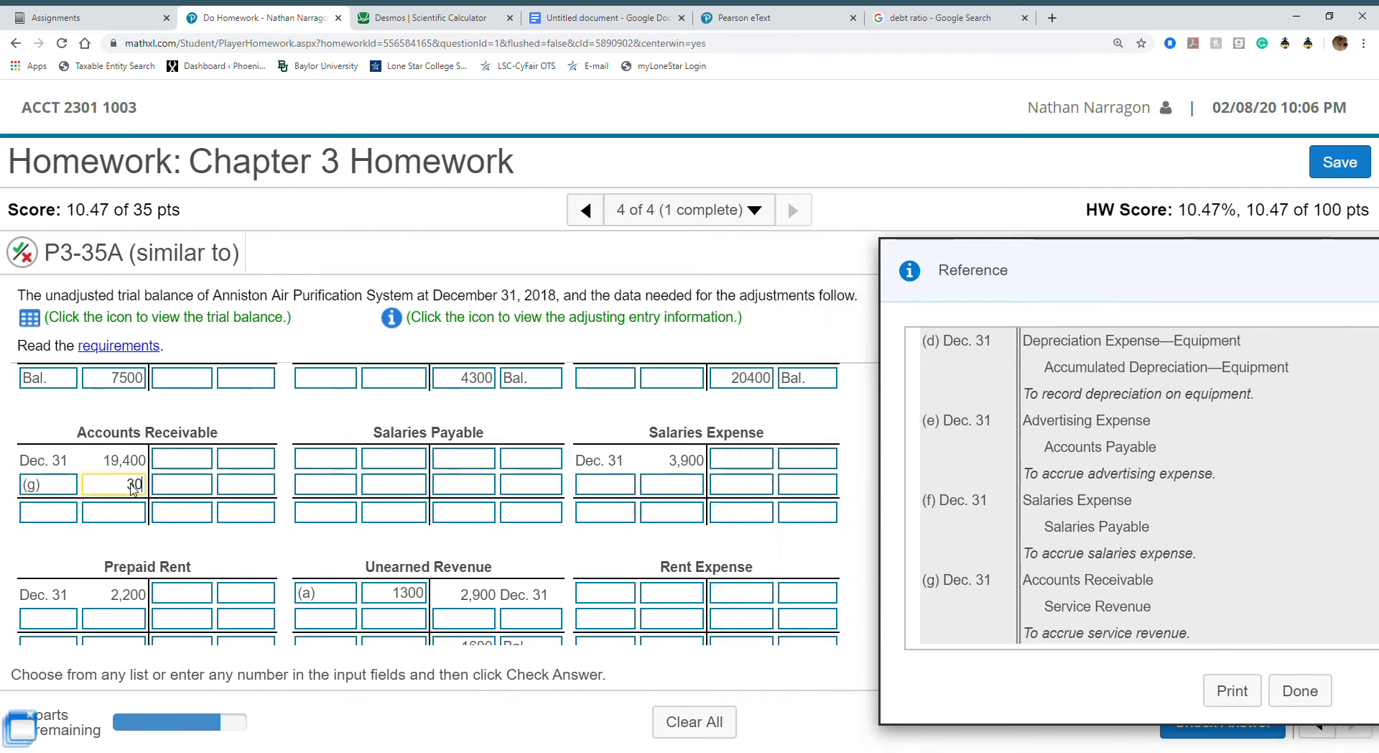
text(00)
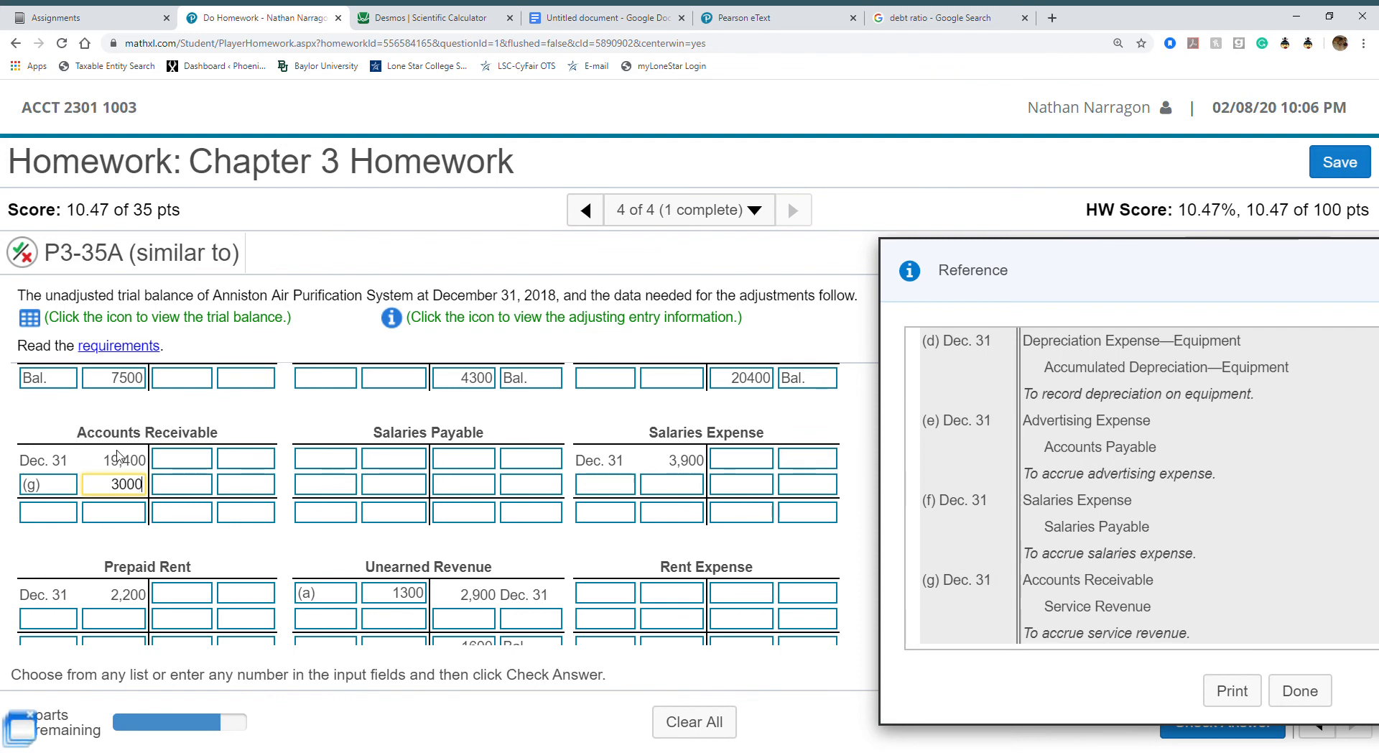
Record the Accounts Receivable ending debit balance as "Bal." 22400.
click(115, 517)
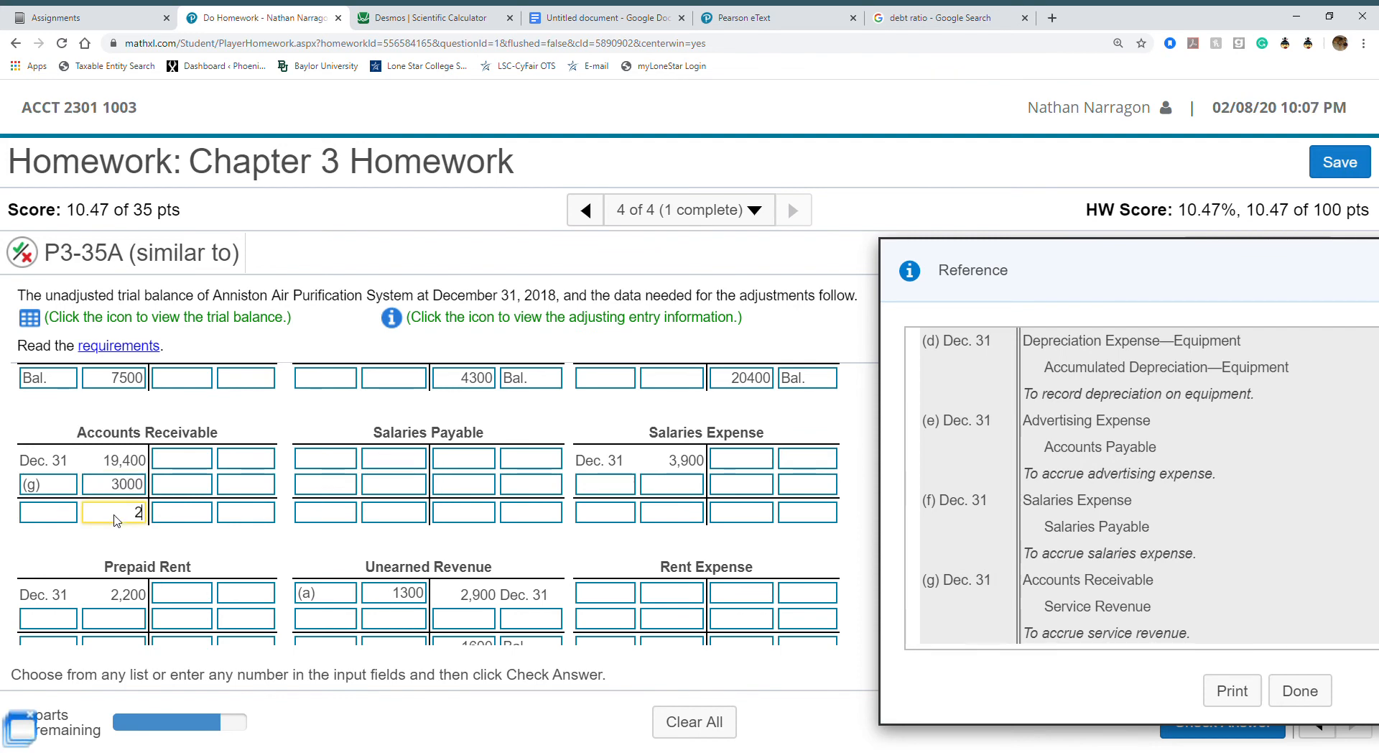
text(22400)
click(36, 517)
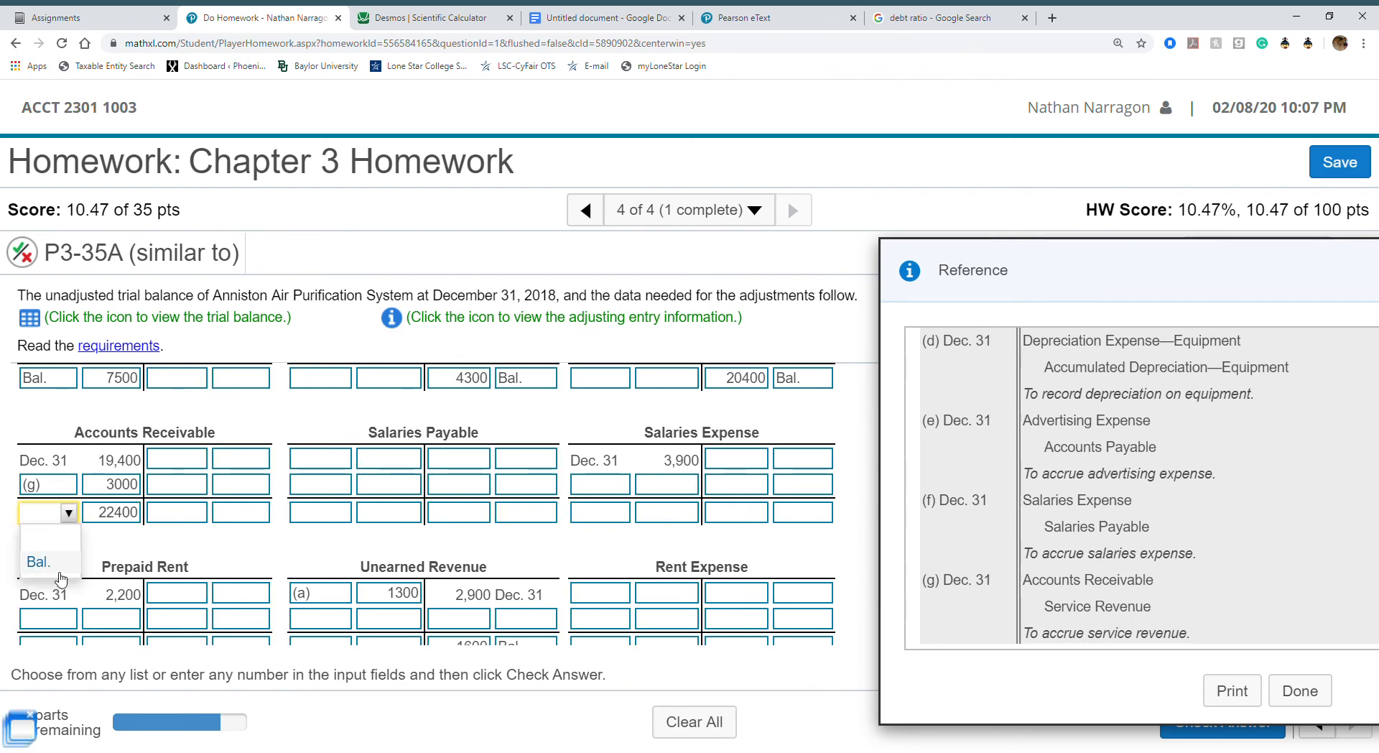
click(40, 562)
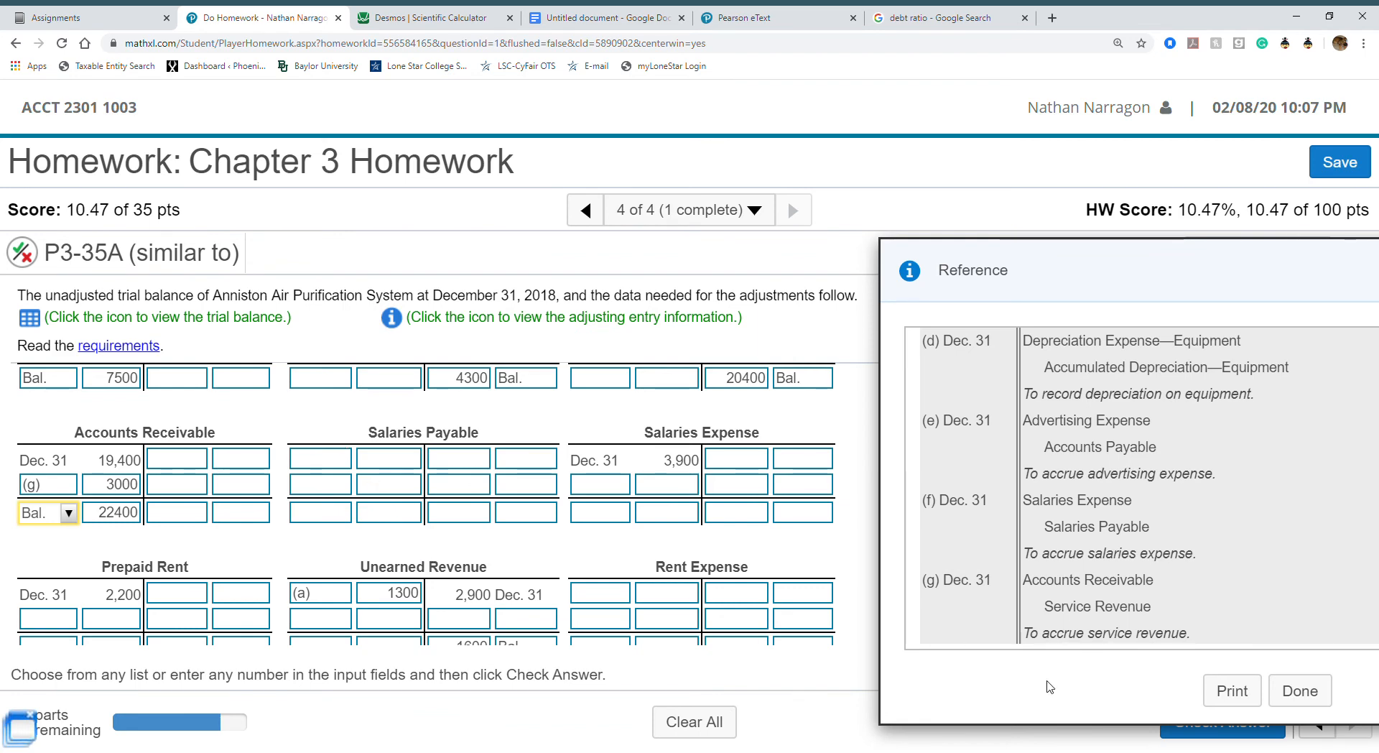
Post adjusting entry (f) as a 3600 credit in the Salaries Payable T-account, using the Reference entries.
scroll(1083, 602, up, 3)
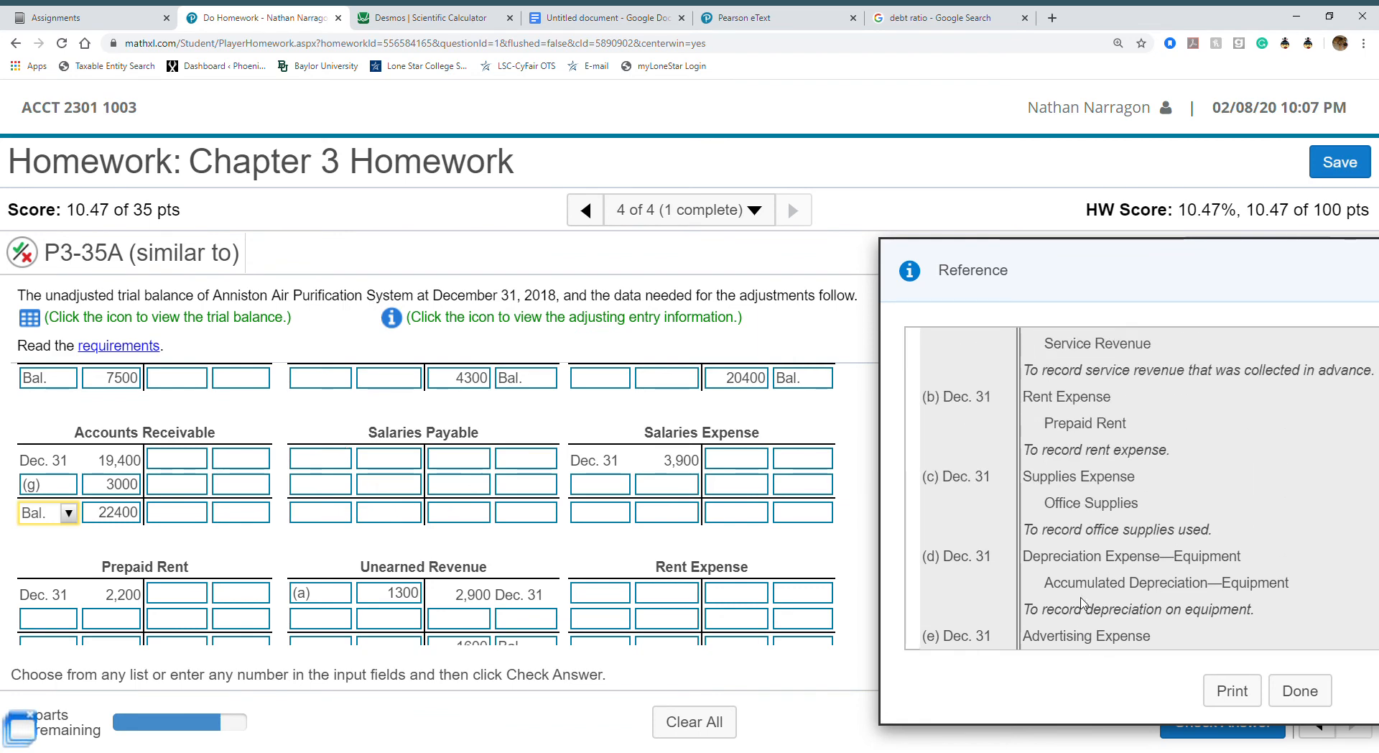
scroll(1082, 602, up, 1)
scroll(1083, 602, down, 4)
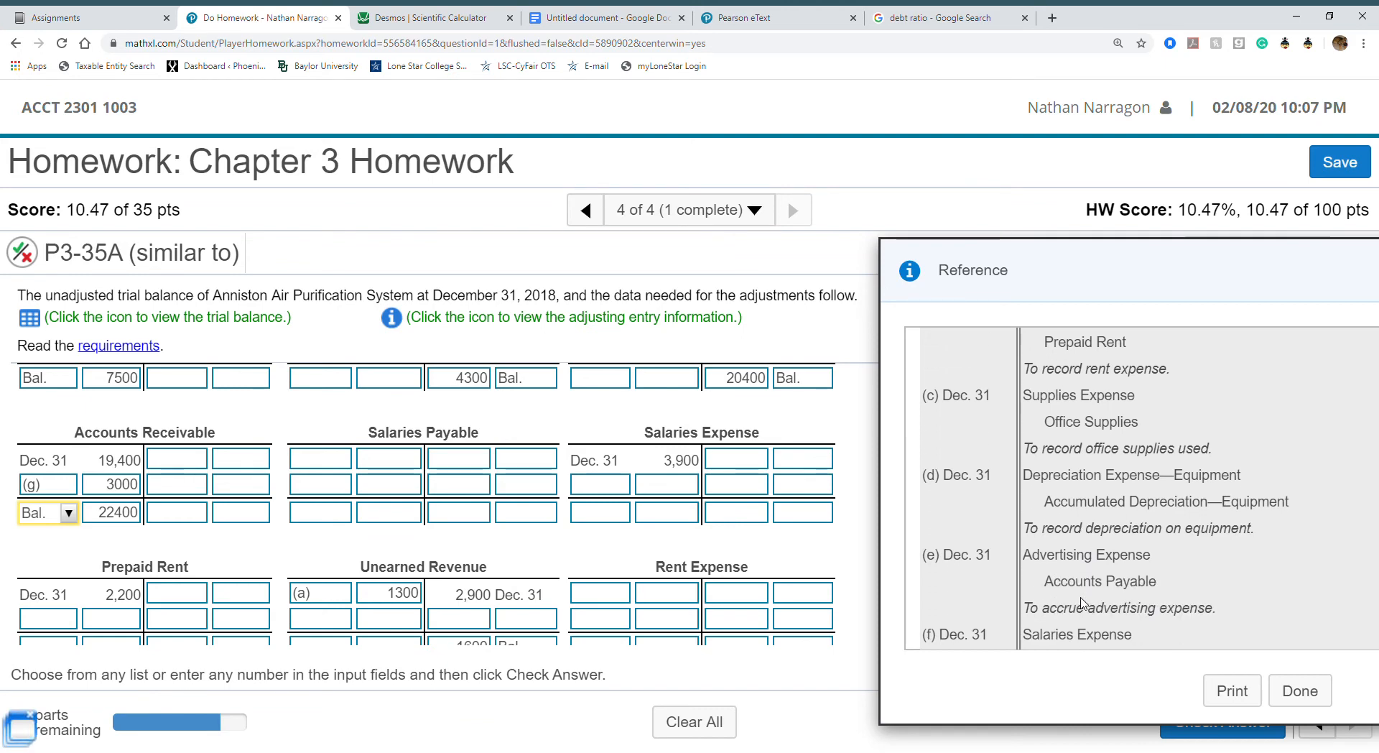
scroll(1080, 601, down, 1)
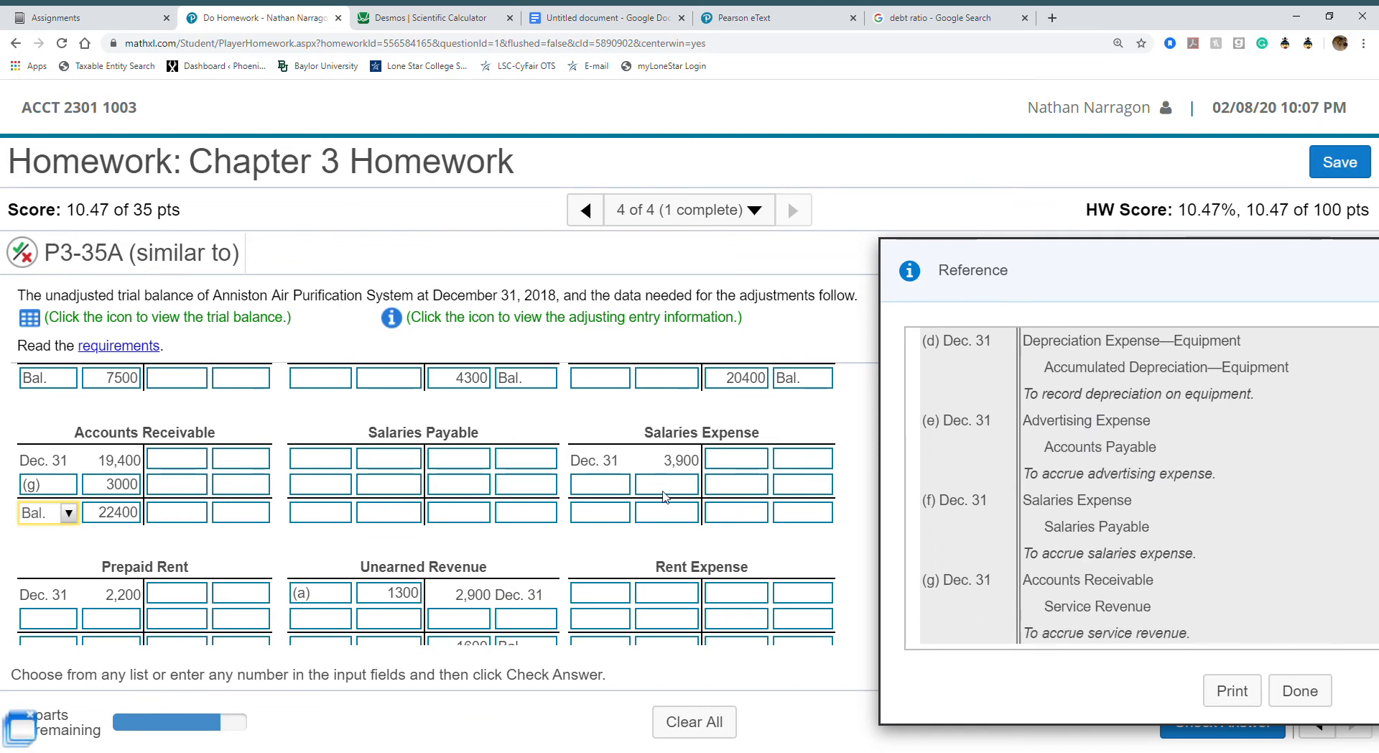
click(516, 463)
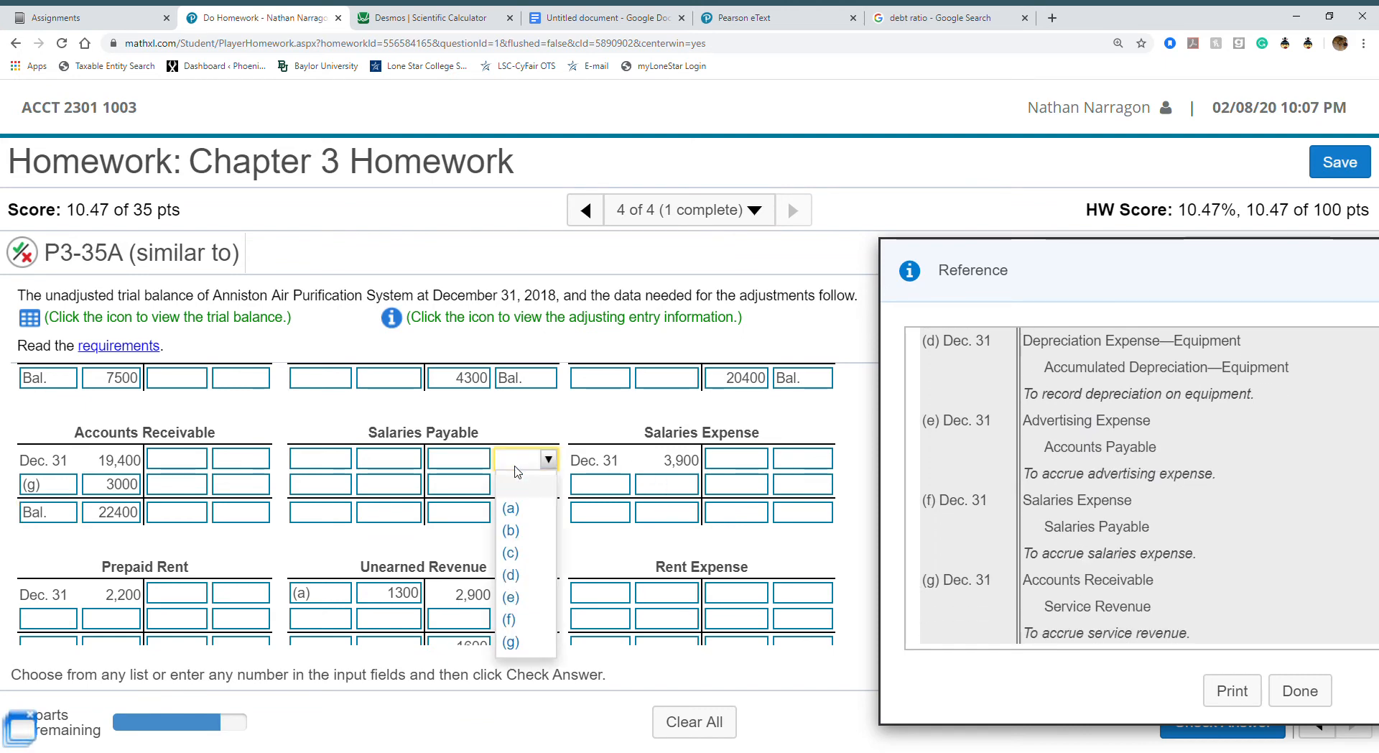
click(510, 621)
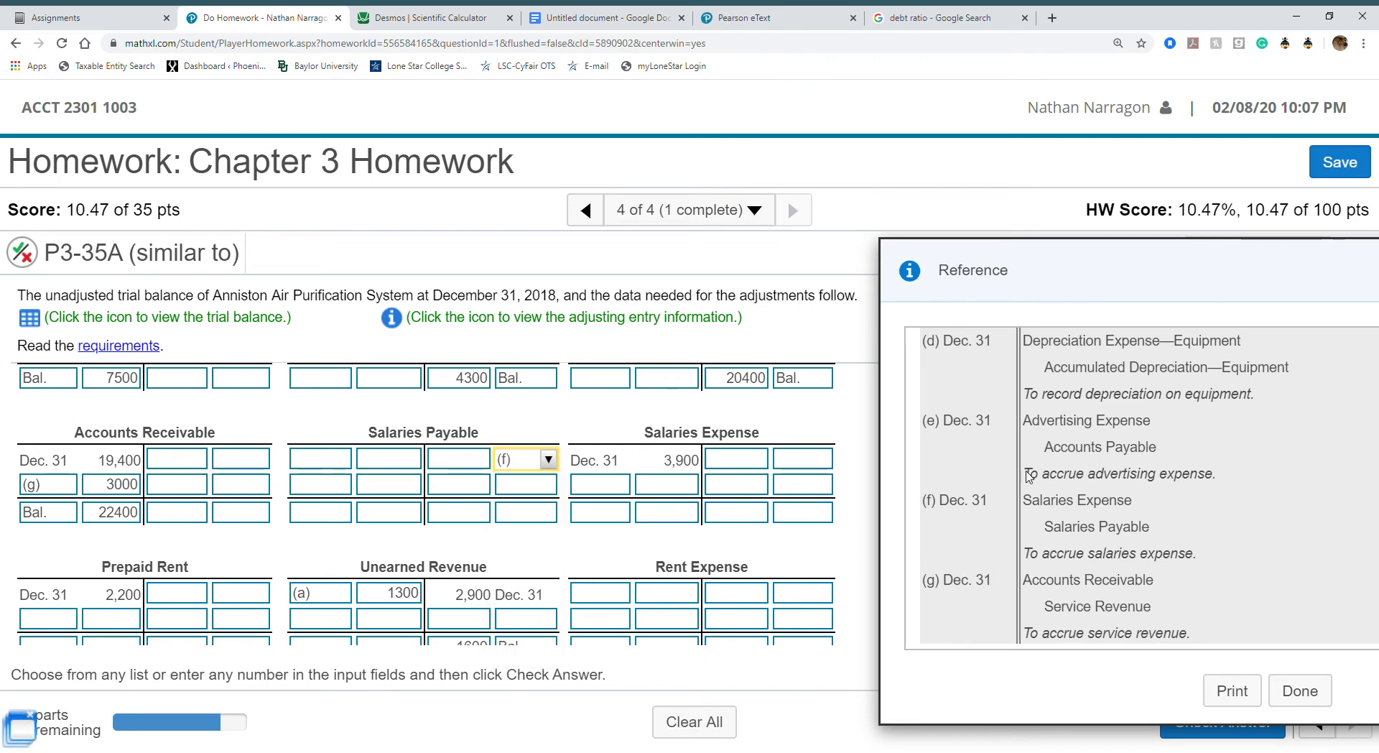
drag(1169, 264, 1115, 278)
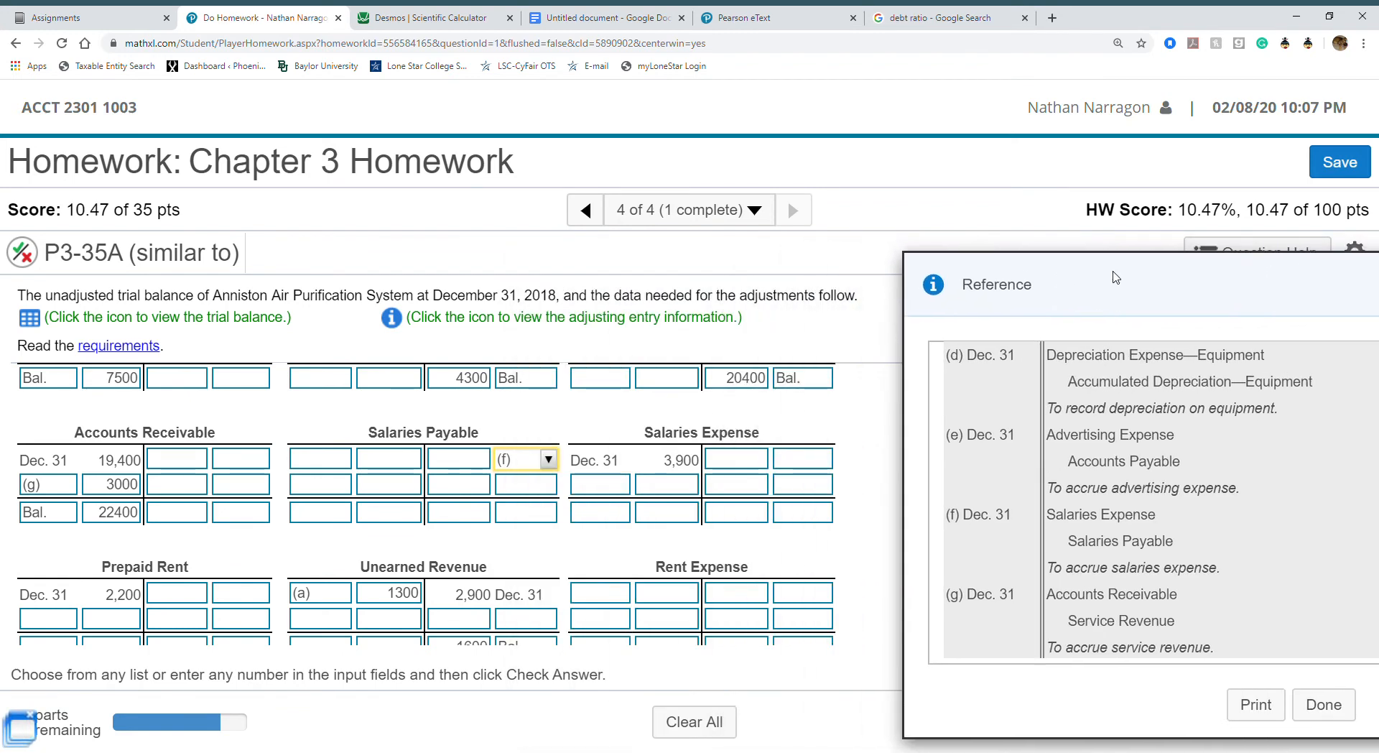
click(468, 462)
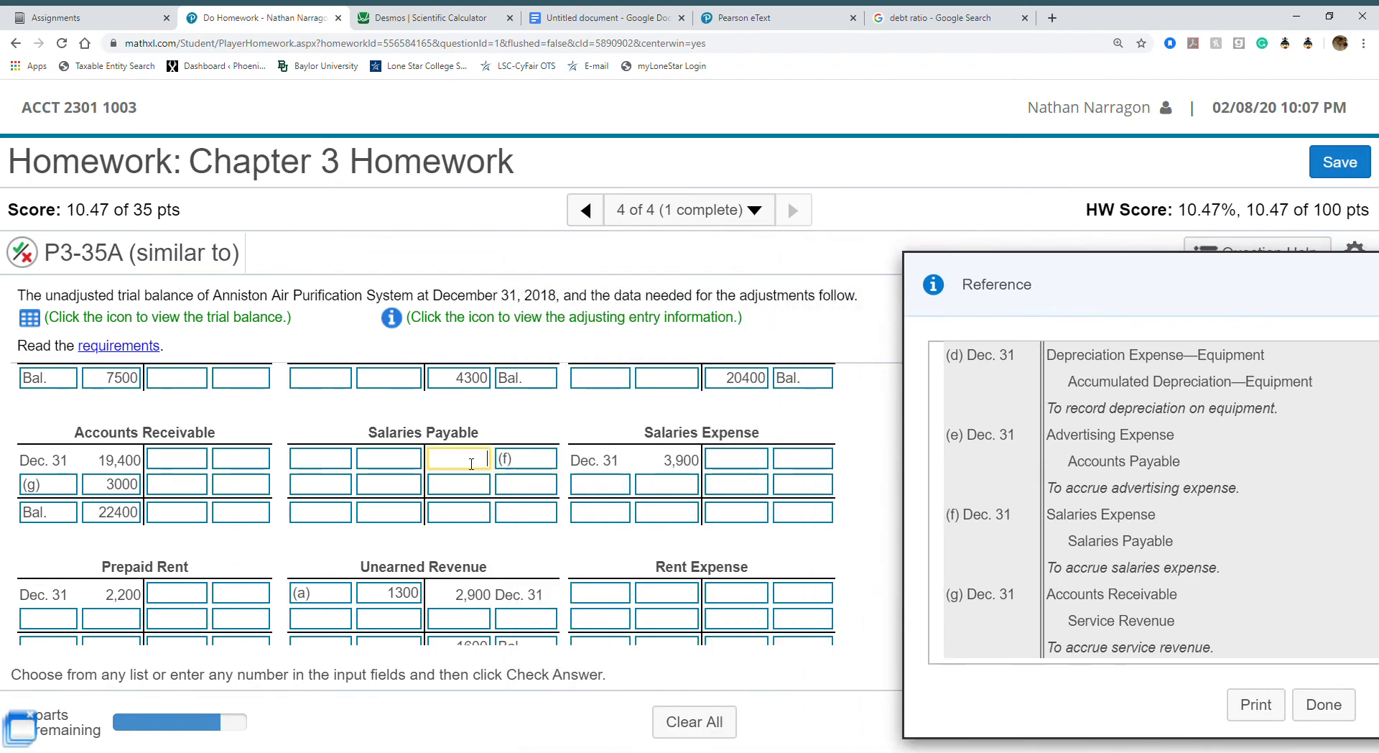
Record the Salaries Payable ending credit balance as "Bal." 3600.
click(516, 513)
click(523, 561)
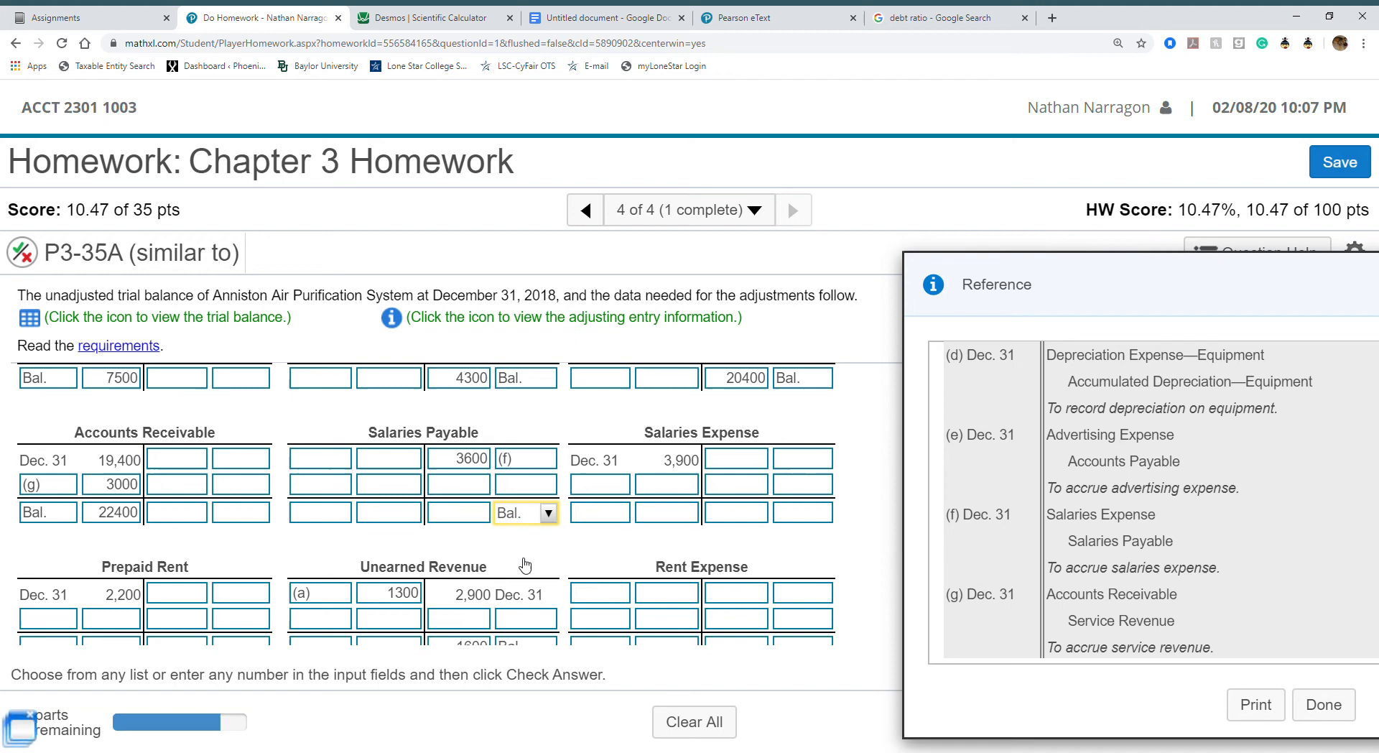
click(457, 514)
text(3600)
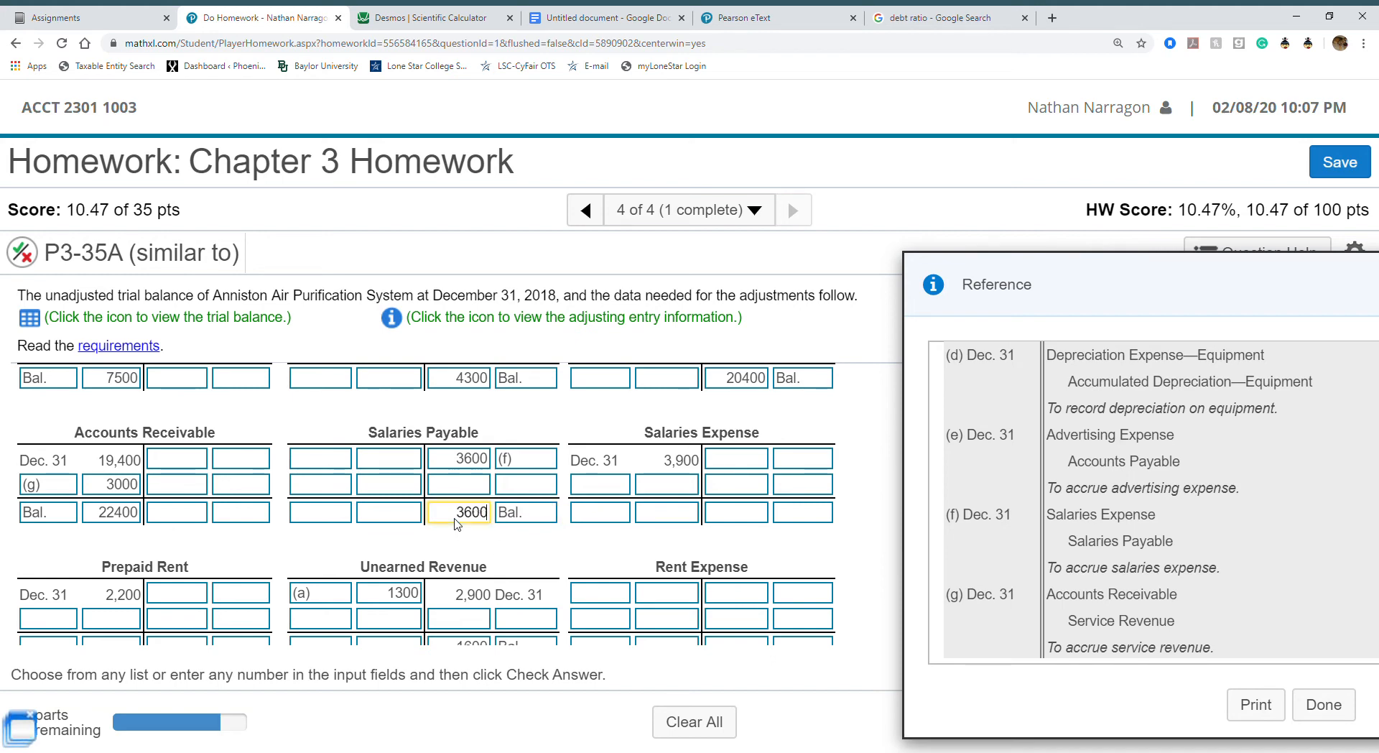
click(518, 539)
Post adjusting entry (f) as a 3600 debit in the Salaries Expense T-account.
click(629, 492)
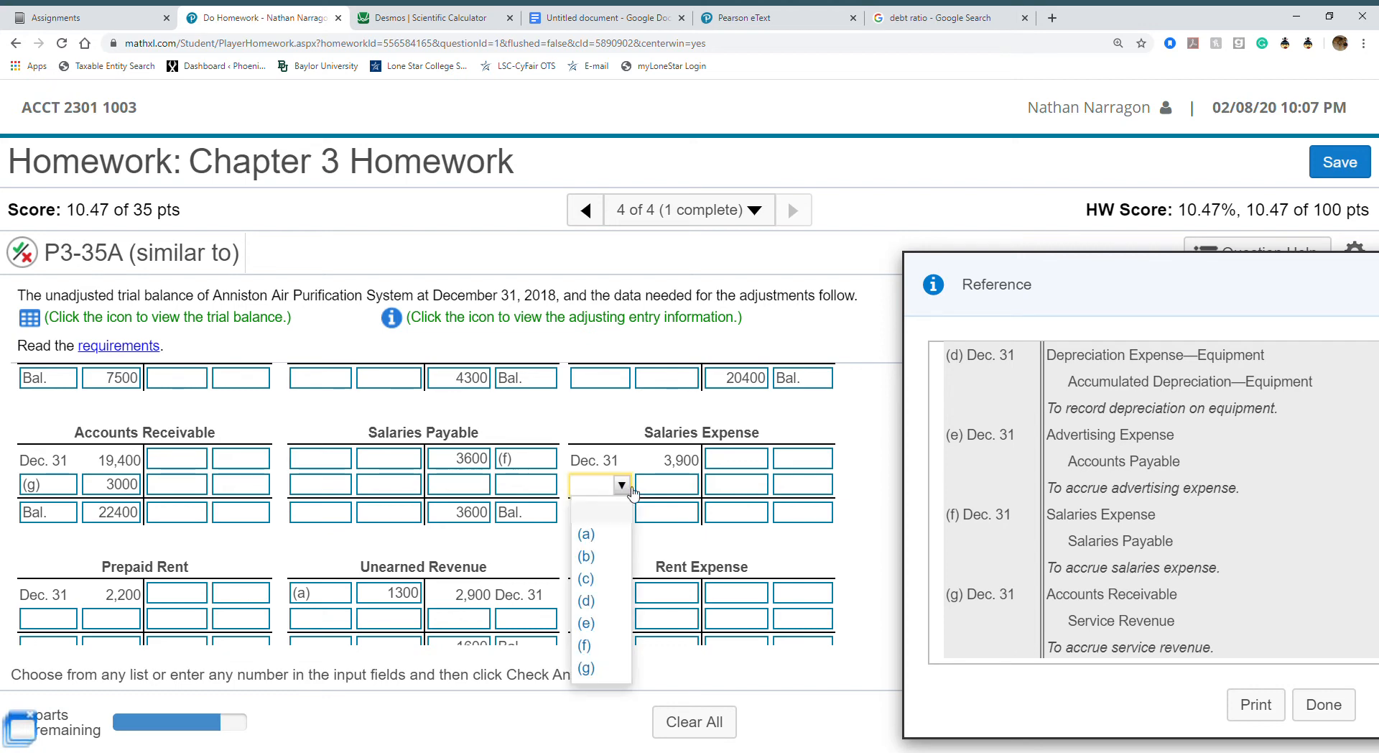
click(602, 656)
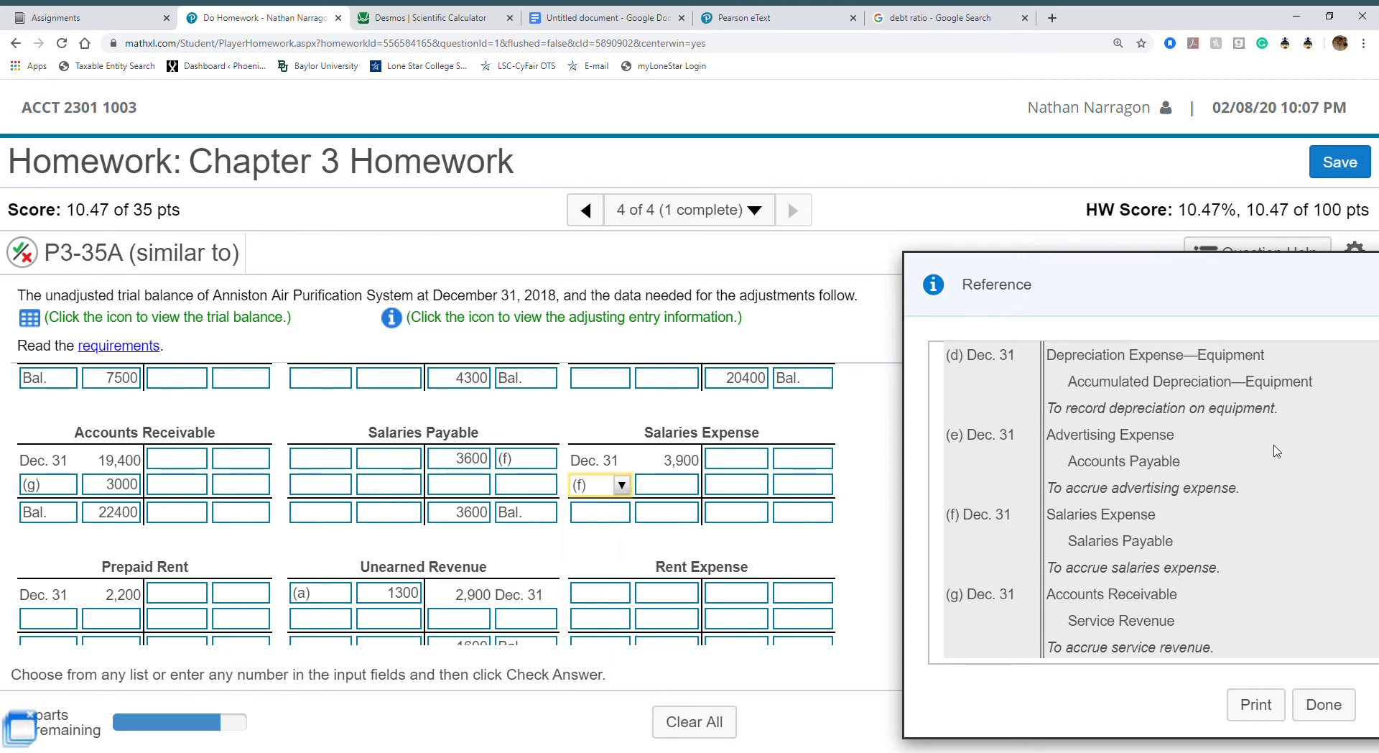
click(671, 487)
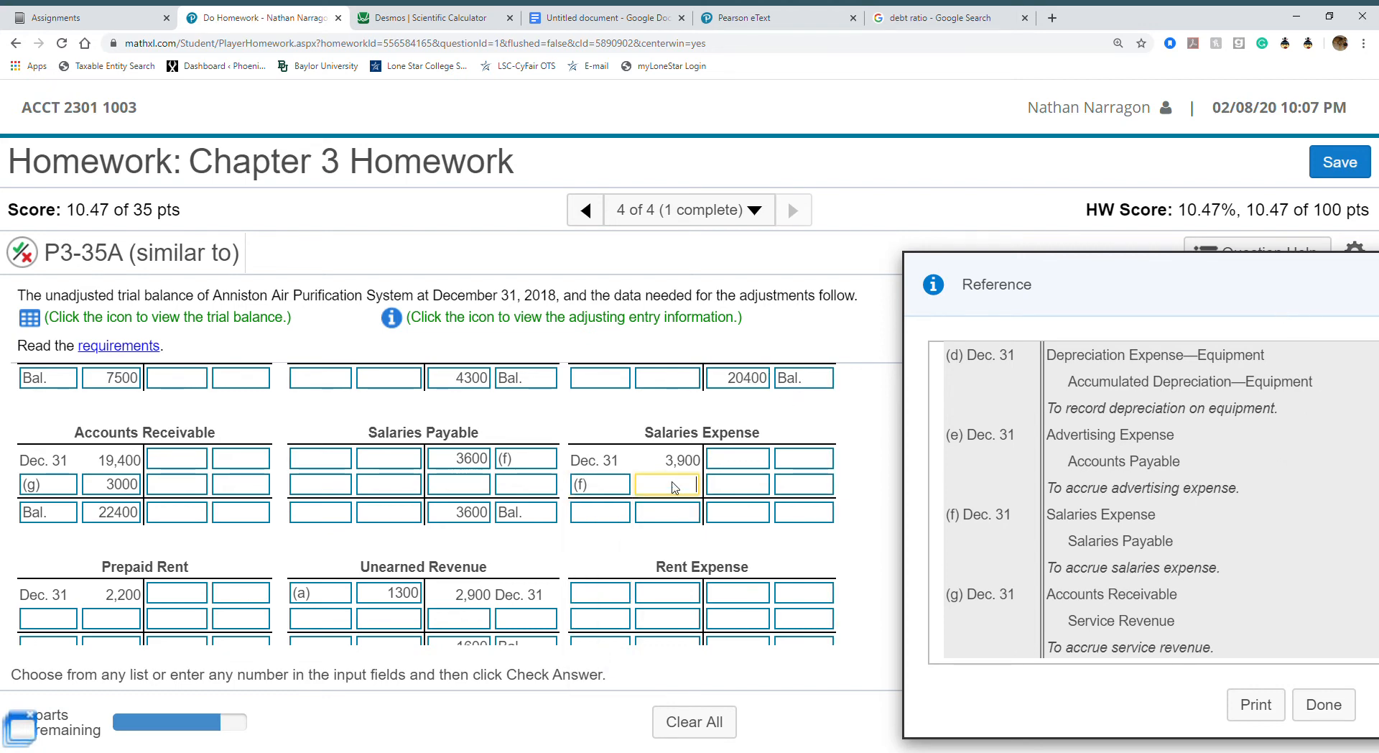
text(3600)
key(Tab)
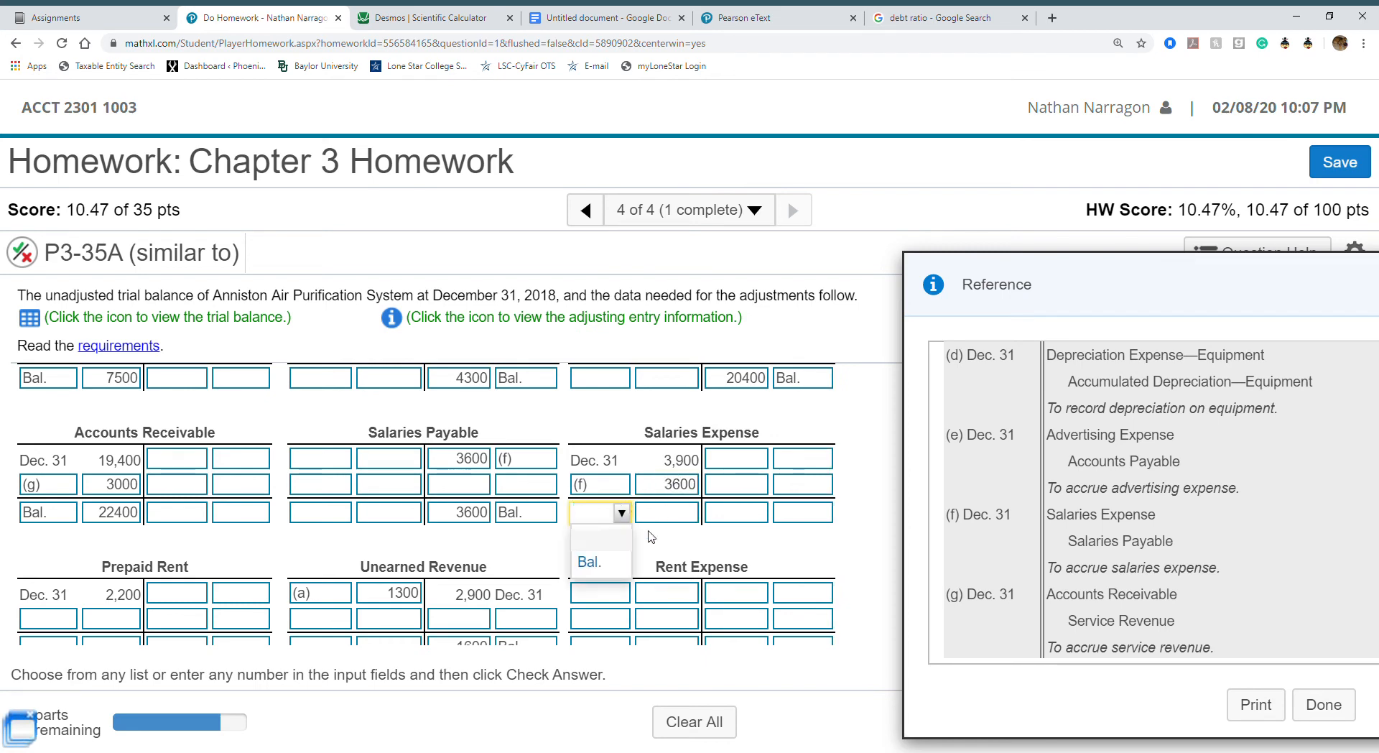
Label the Salaries Expense debit balance "Bal." and compute 3900+3600 in the Desmos calculator.
click(602, 573)
click(427, 18)
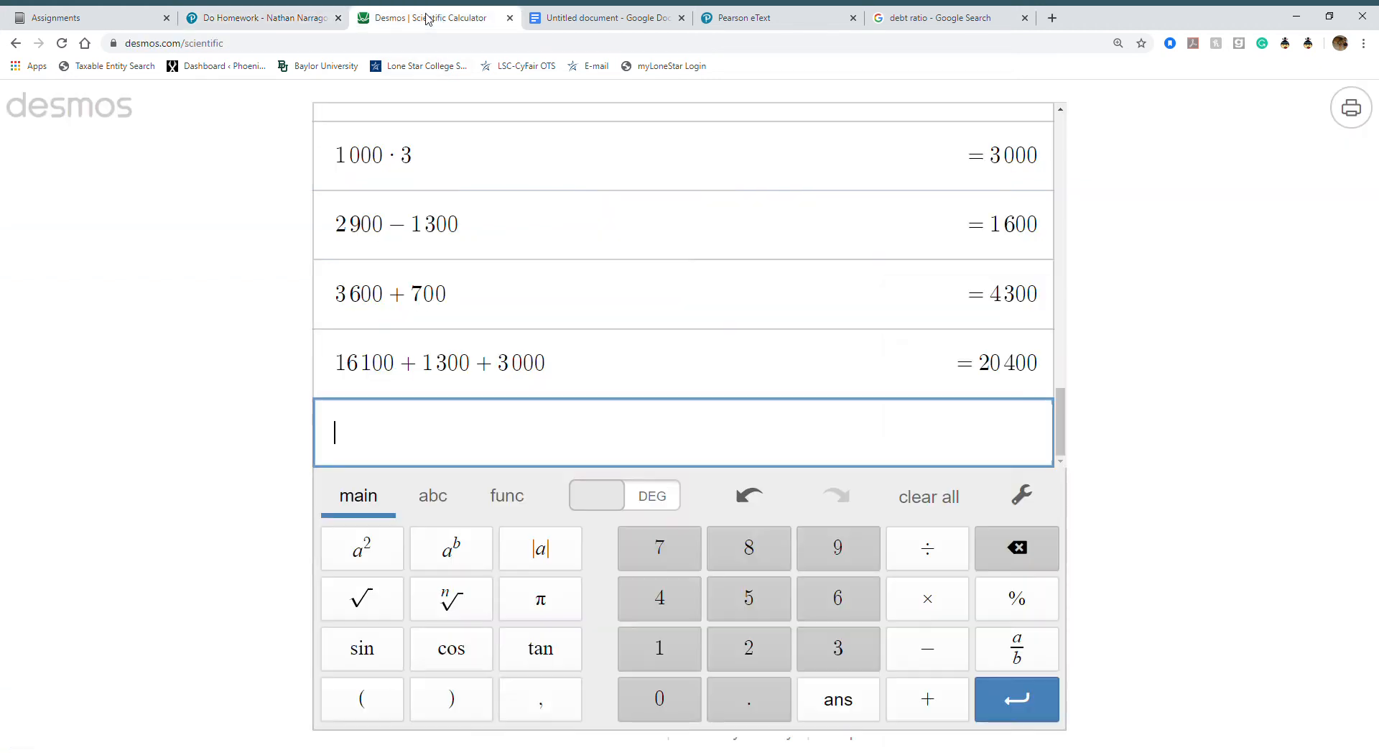
text(3900)
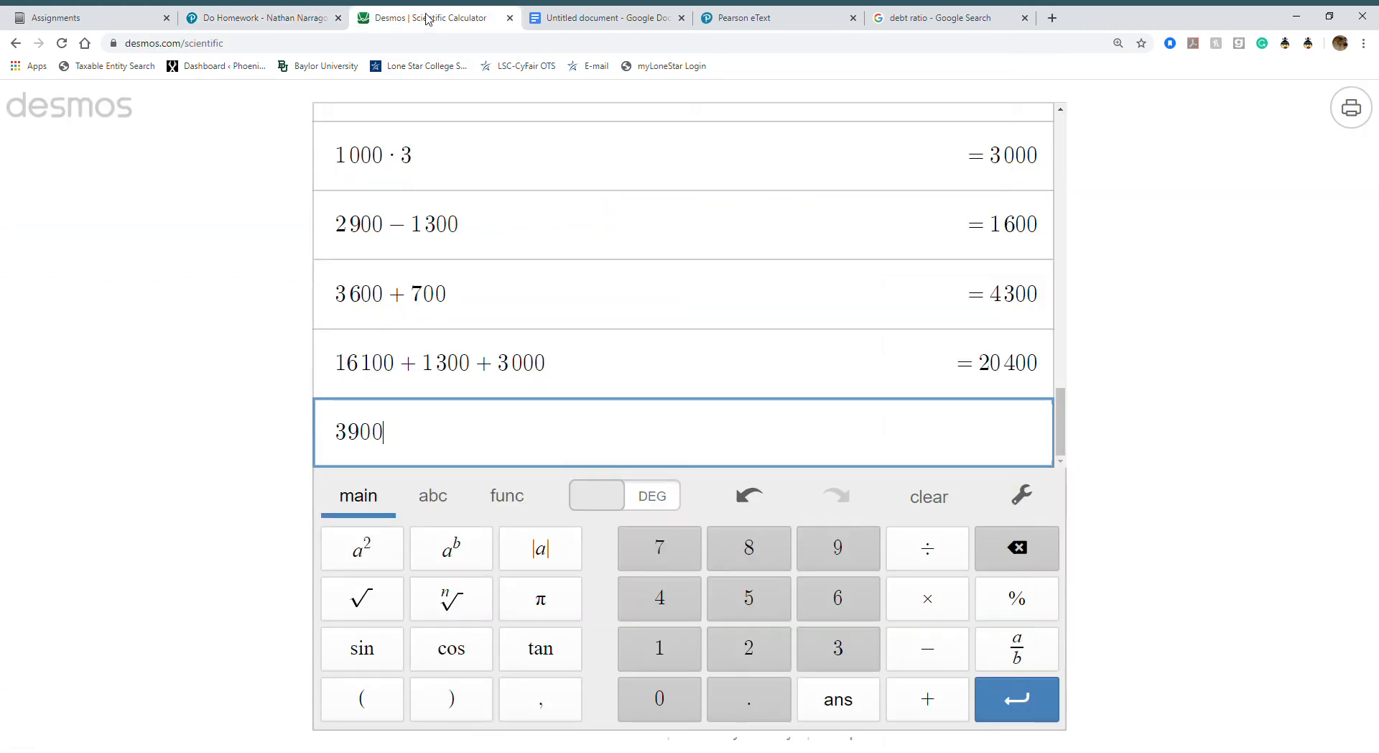
text(+3600)
key(Return)
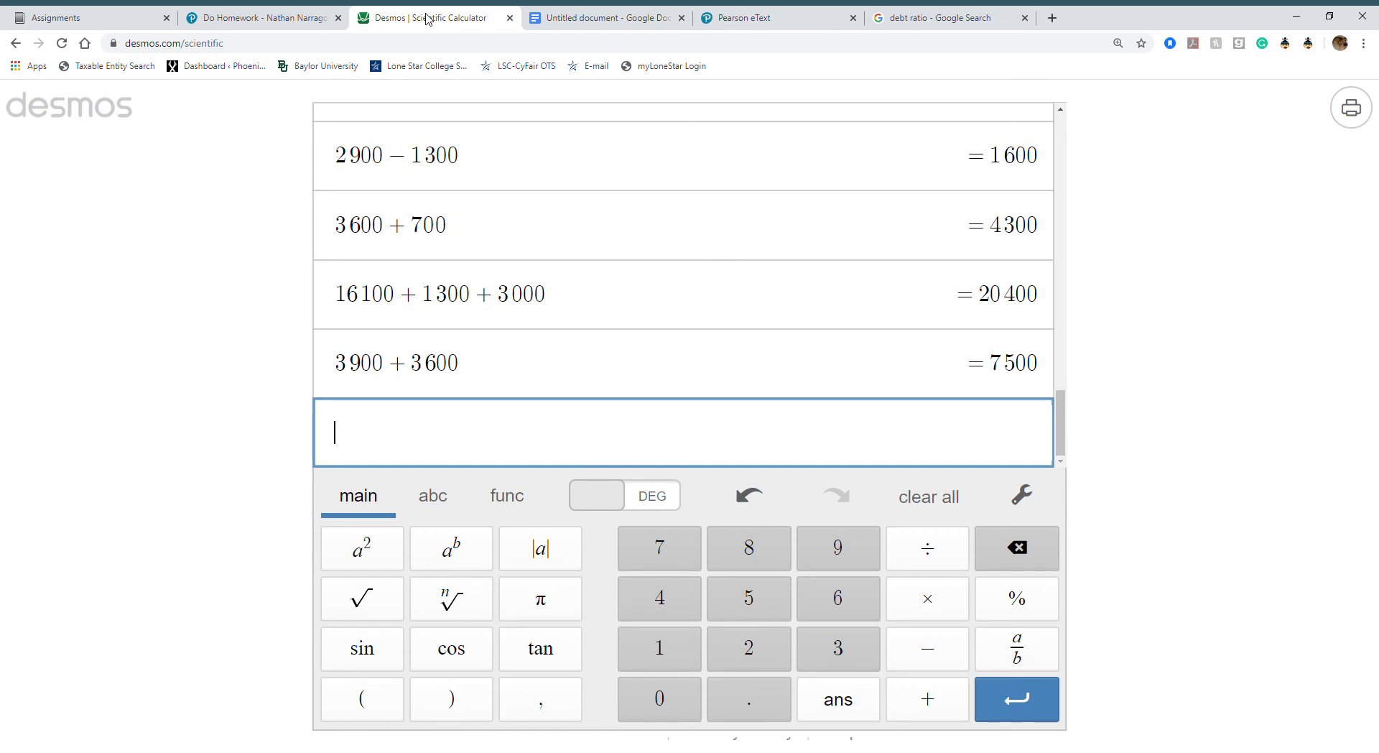
Return to the homework and enter 7500 as the Salaries Expense ending debit balance.
click(282, 21)
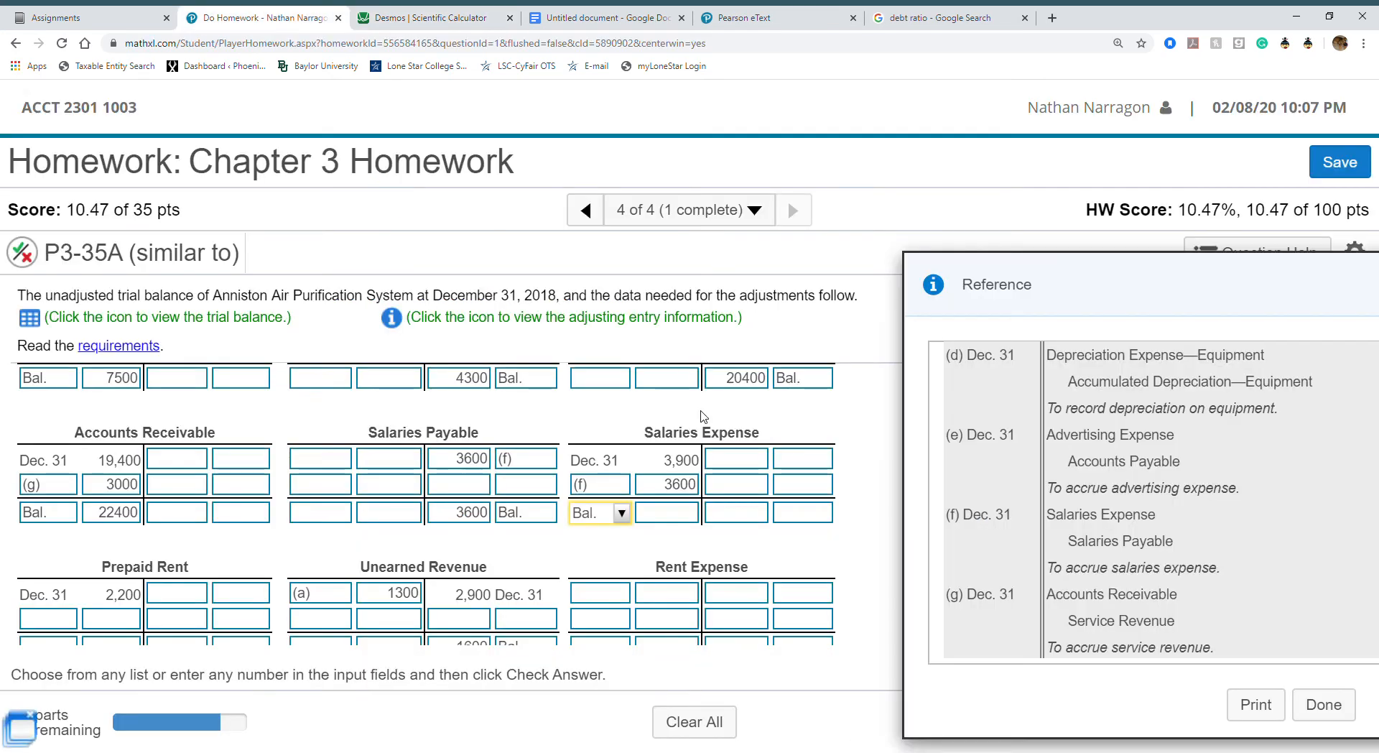
click(683, 514)
text(7)
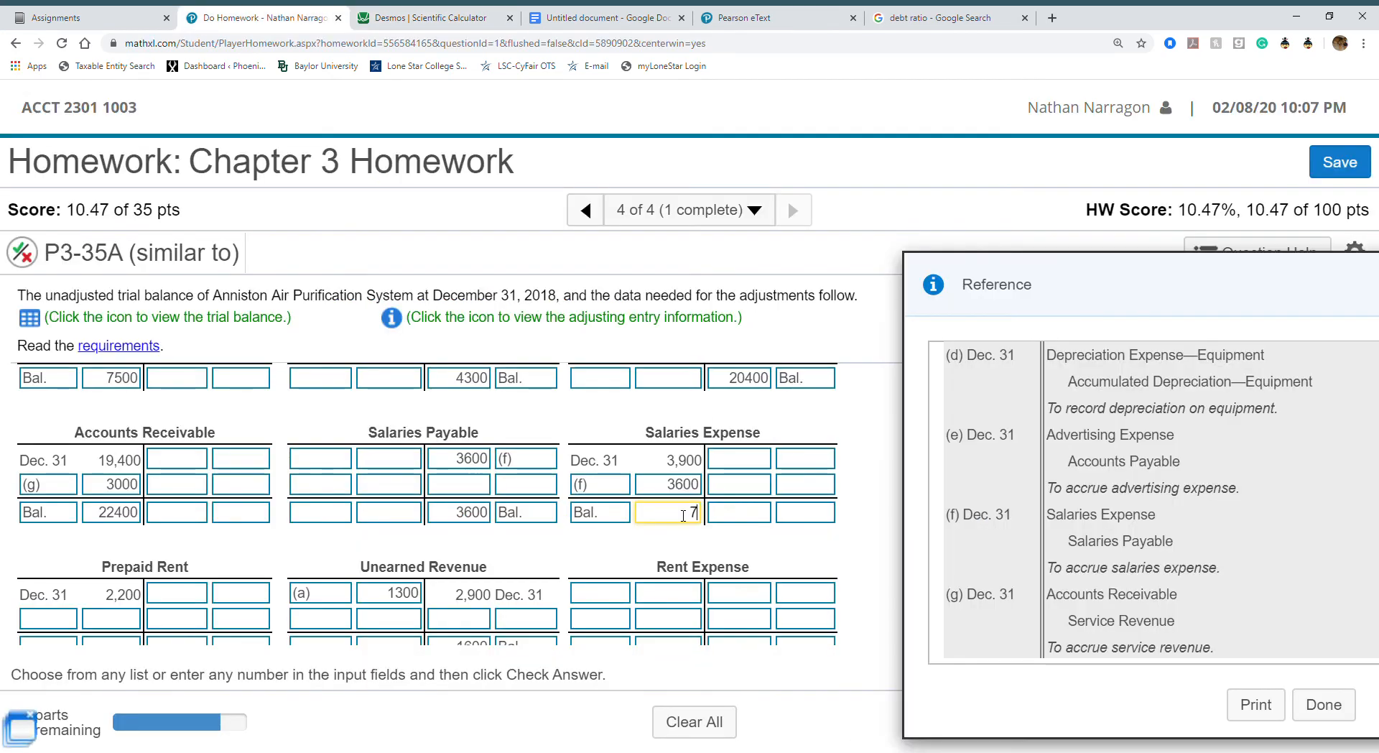
text(500)
click(691, 554)
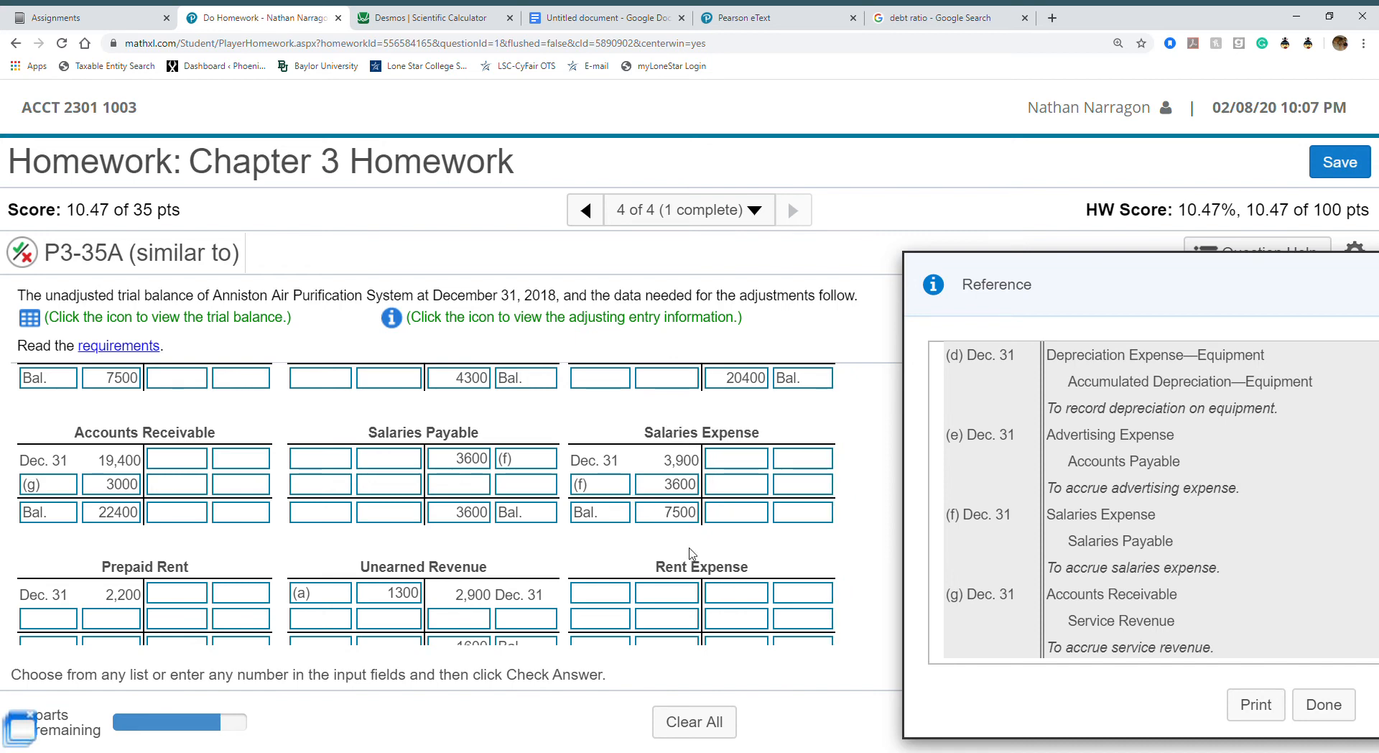
Post adjusting entry (b) as an 1100 credit in the Prepaid Rent T-account, using the Reference entries.
scroll(415, 609, down, 2)
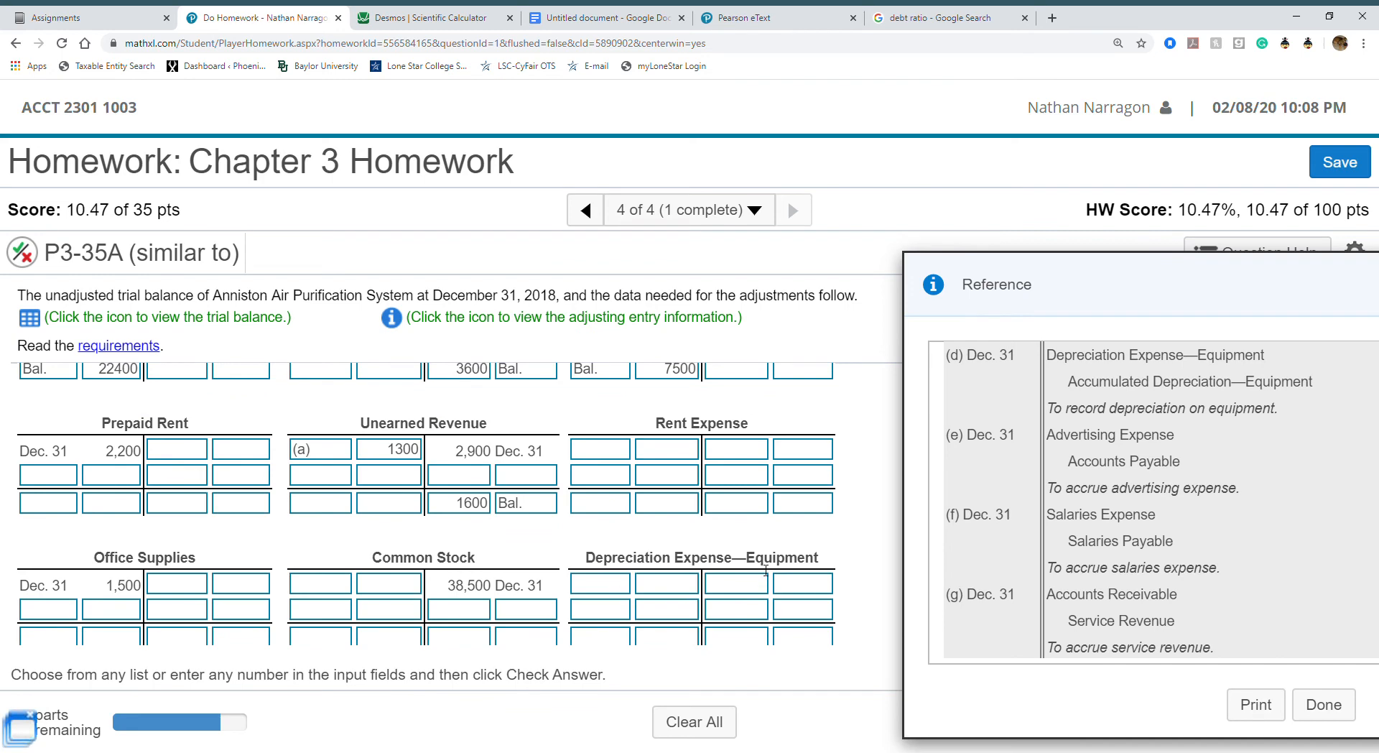
scroll(1118, 495, up, 4)
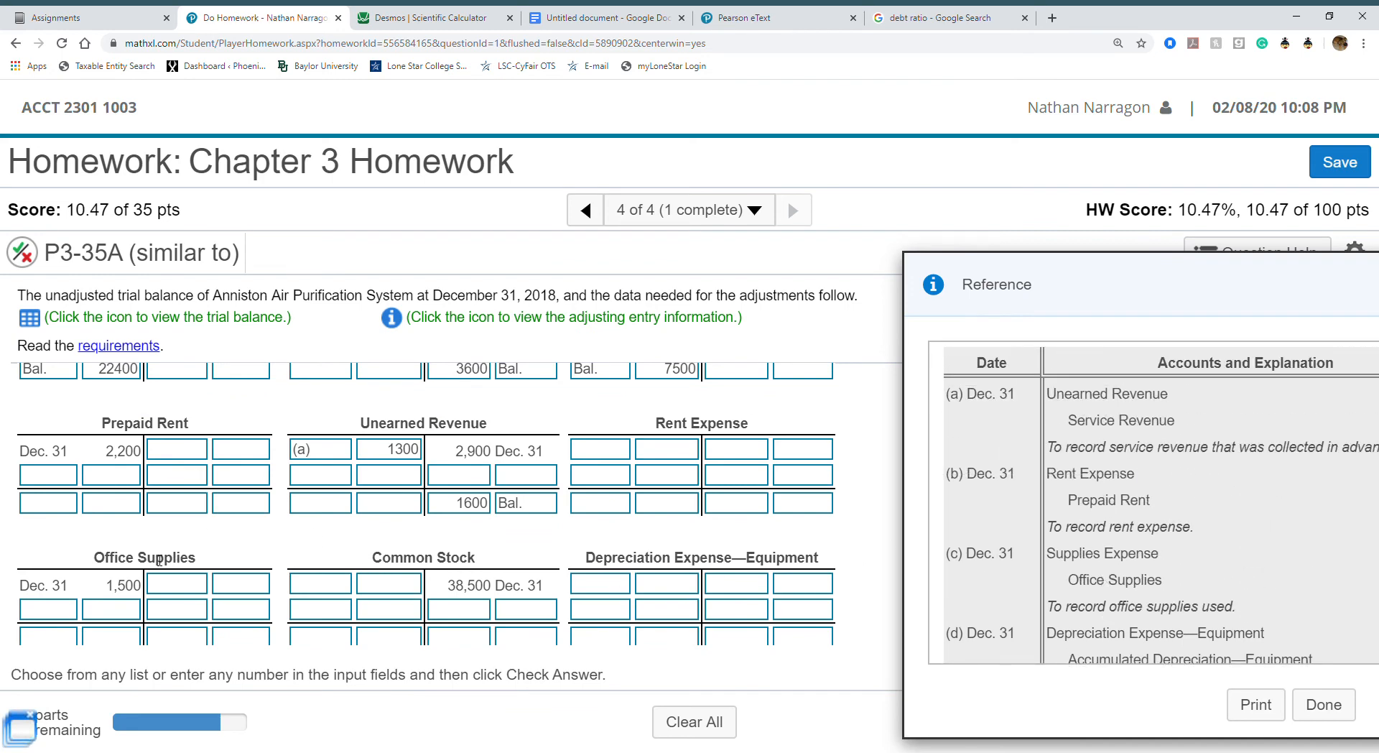
click(248, 453)
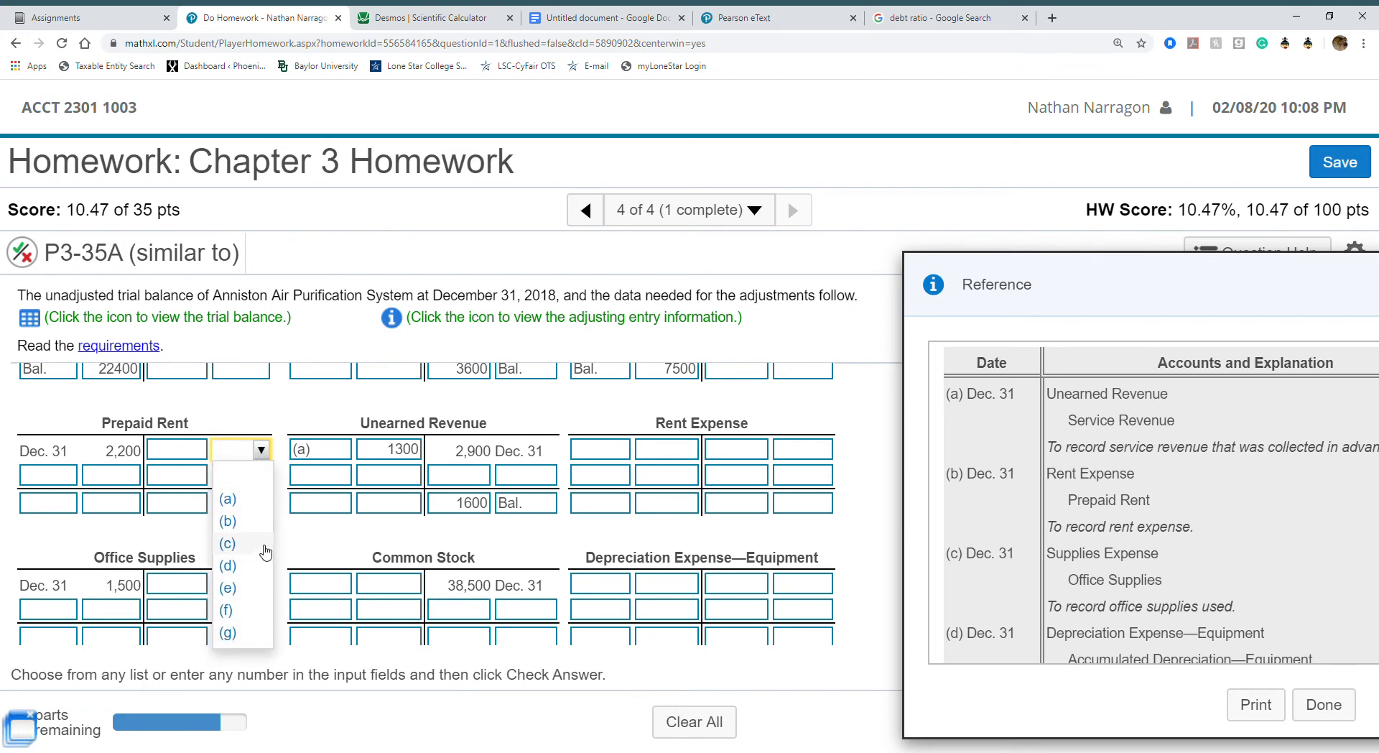
click(228, 521)
click(190, 453)
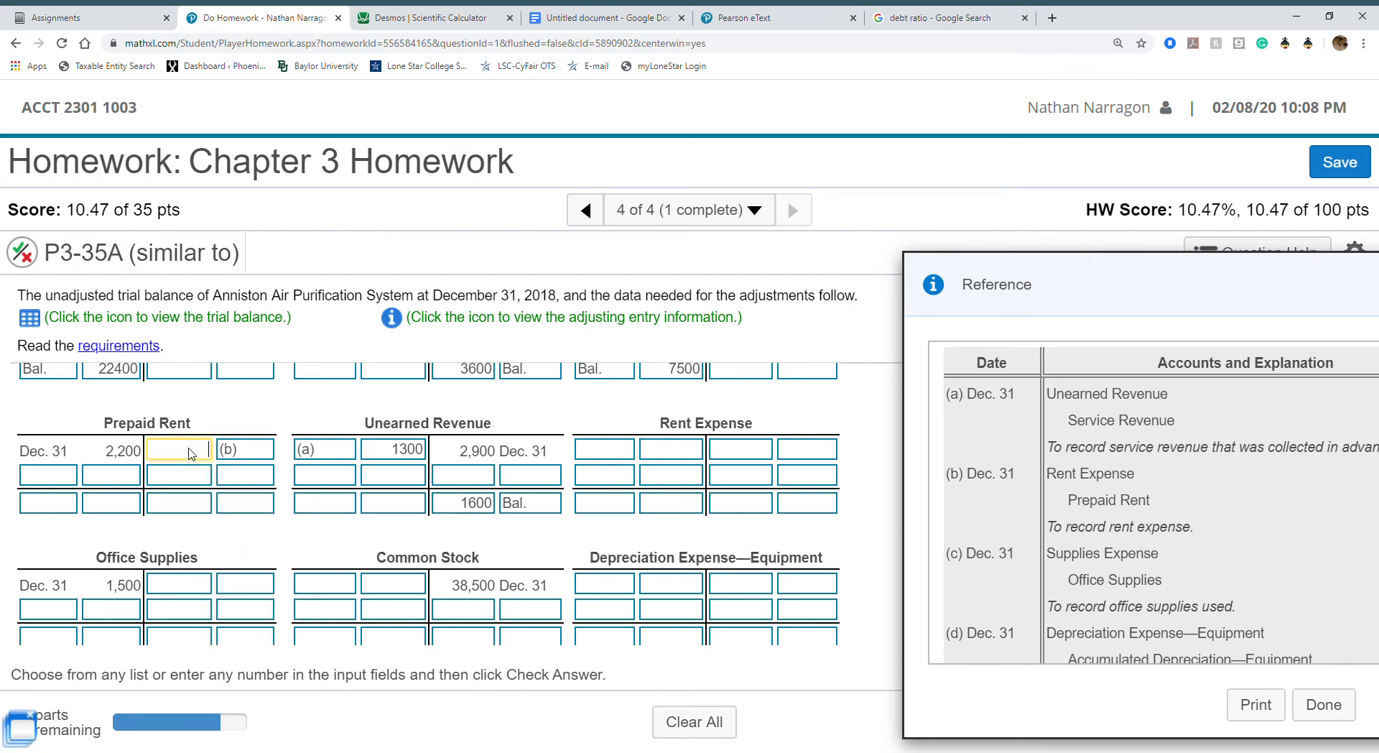
text(1100)
Record the Prepaid Rent ending debit balance as "Bal." 1100.
click(51, 506)
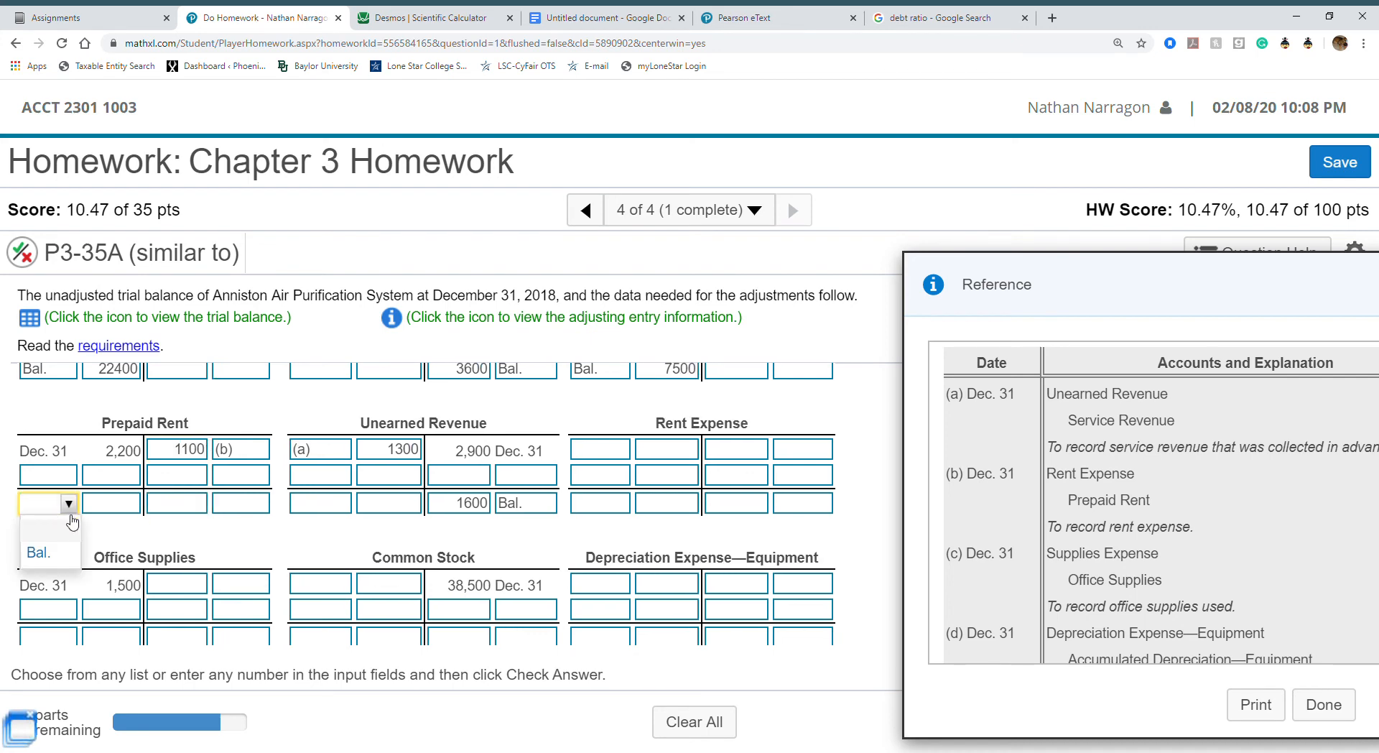
click(38, 552)
click(107, 511)
text(1)
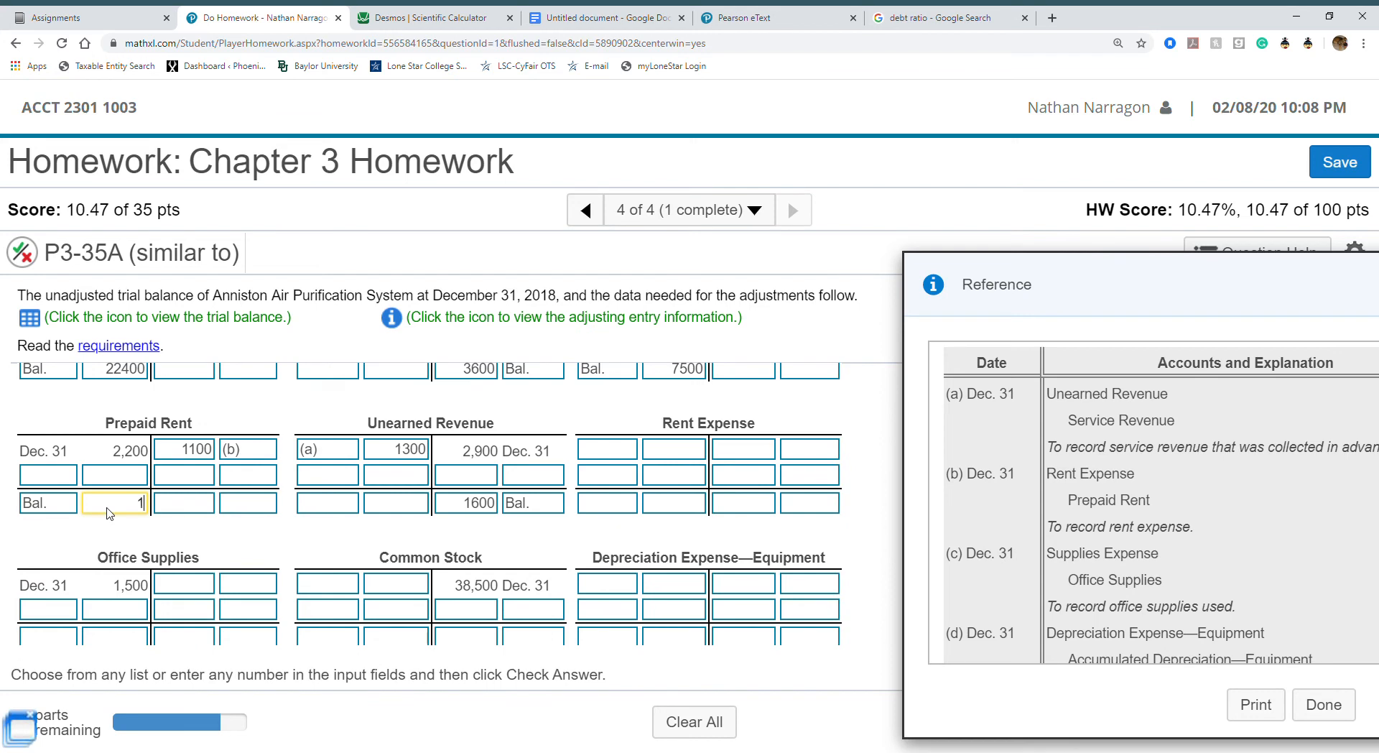
text(100)
click(309, 554)
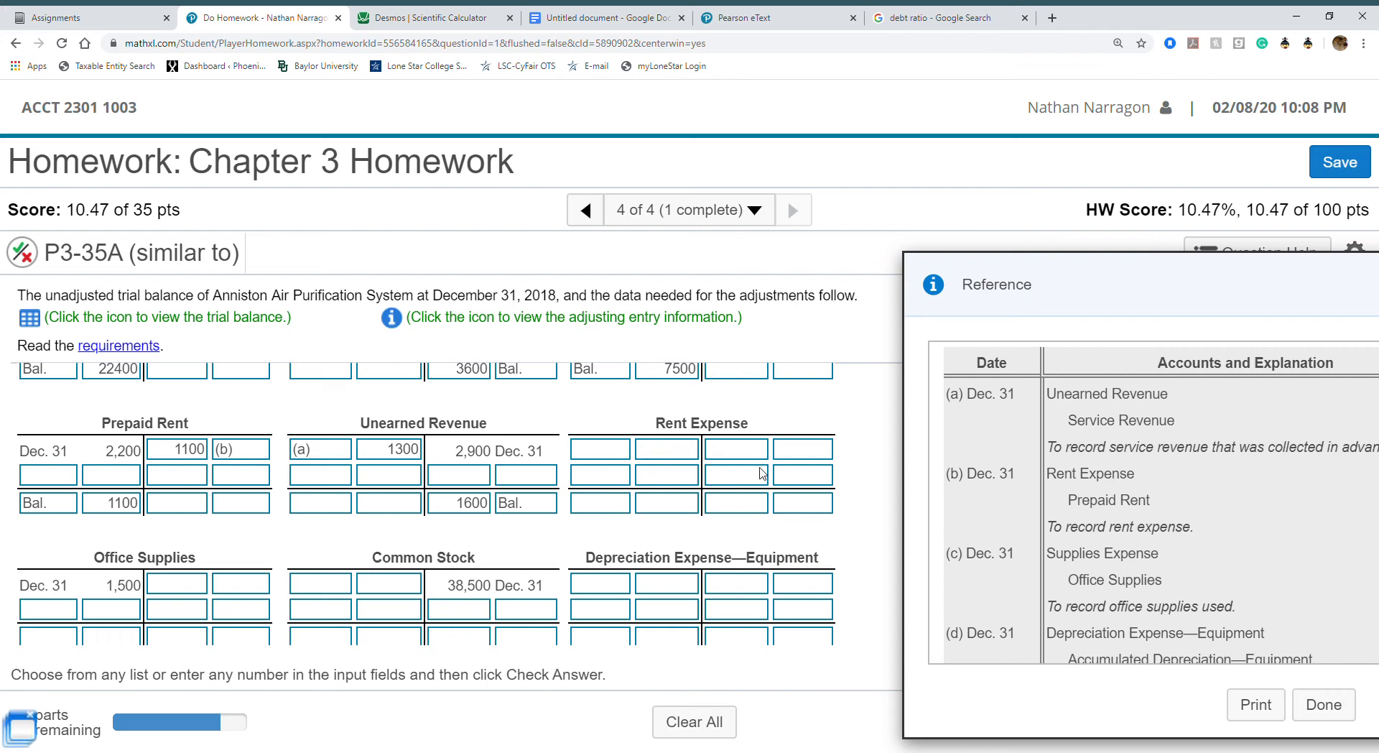
Post adjusting entry (b) as an 1100 debit in the Rent Expense T-account.
click(619, 451)
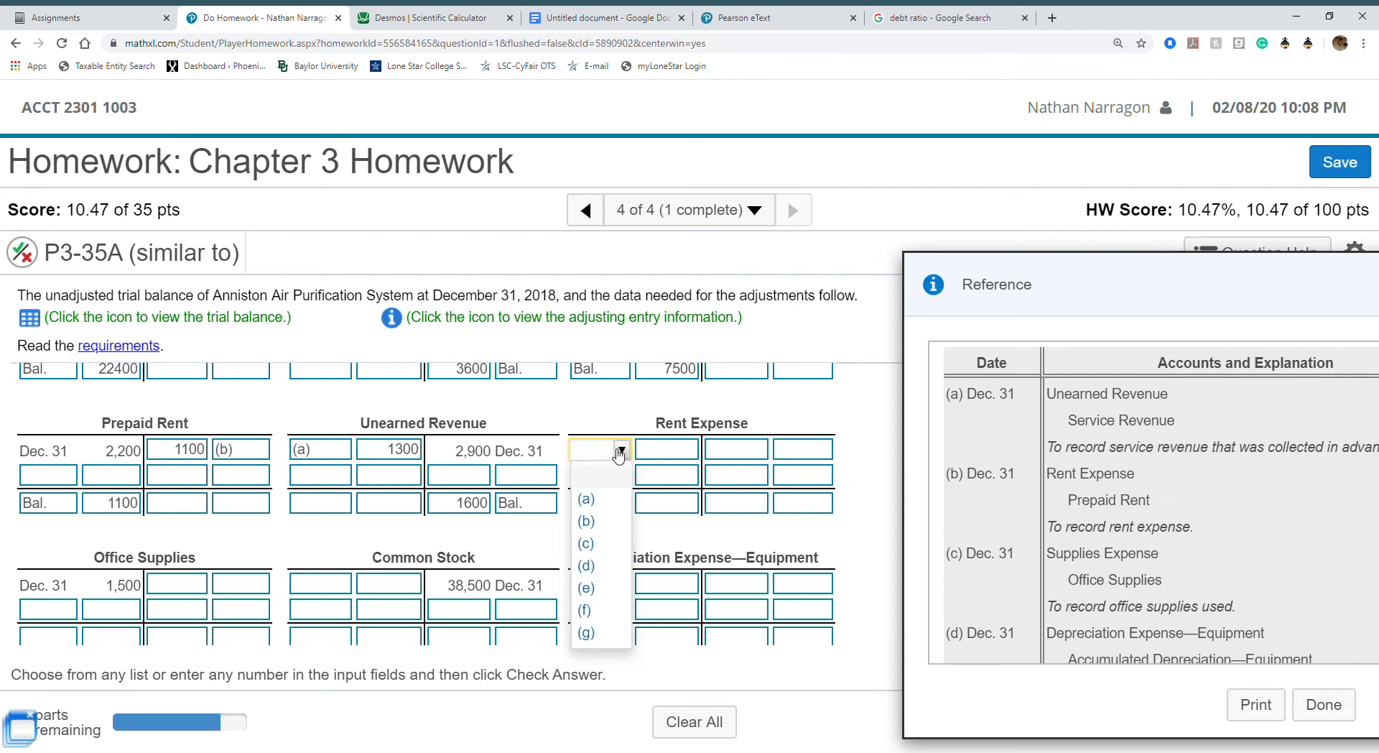
click(601, 523)
click(665, 455)
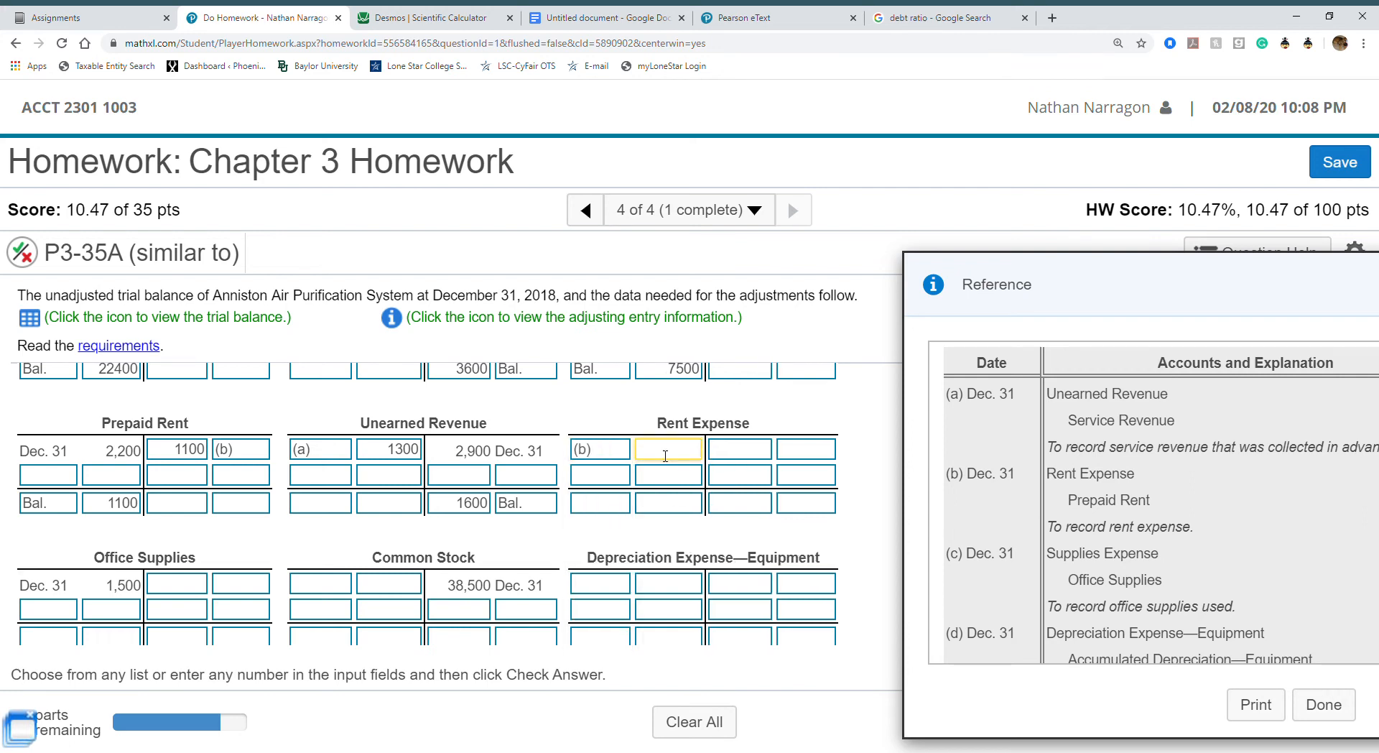
text(1100)
Record the Rent Expense ending debit balance as "Bal." 1100.
click(610, 502)
click(585, 550)
click(665, 504)
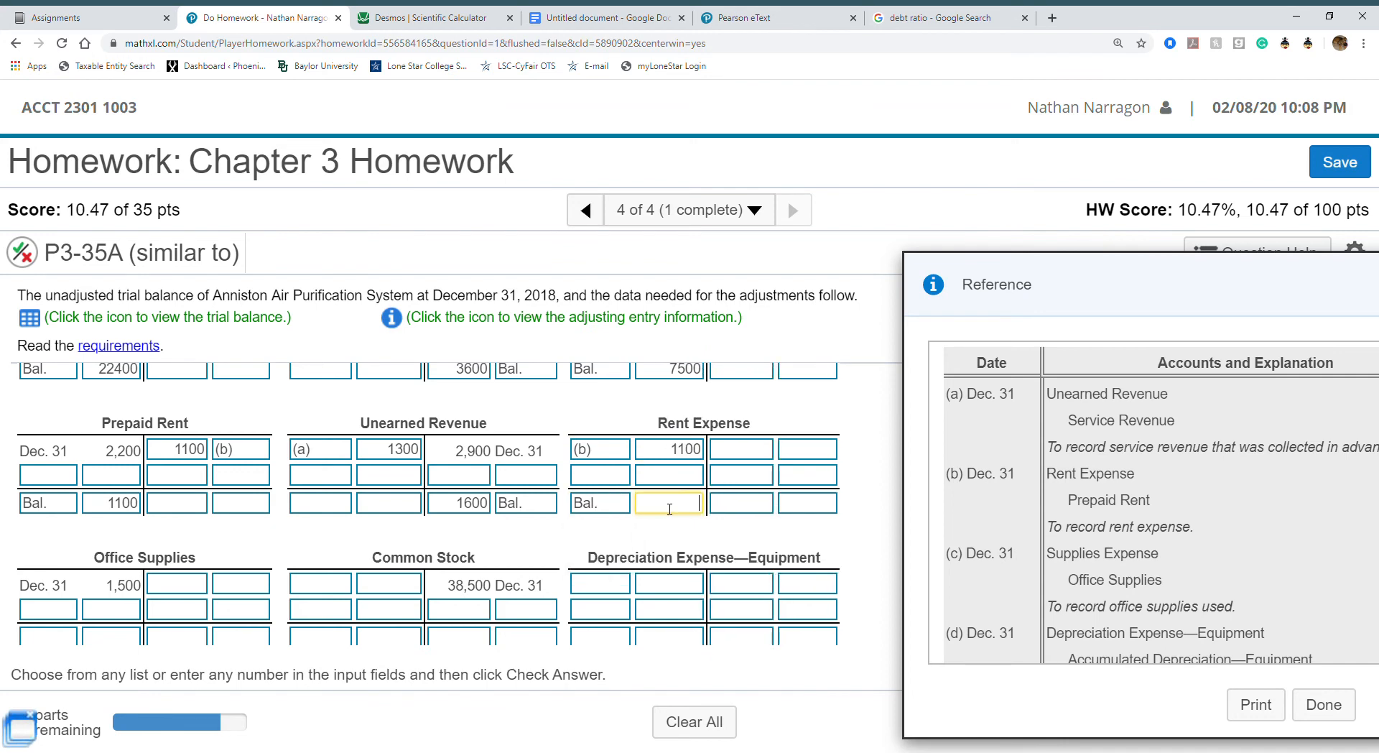
text(1100)
click(654, 547)
Post adjusting entry (c) as a 600 credit in the Office Supplies T-account, checking the amount in the Reference window.
scroll(279, 573, down, 2)
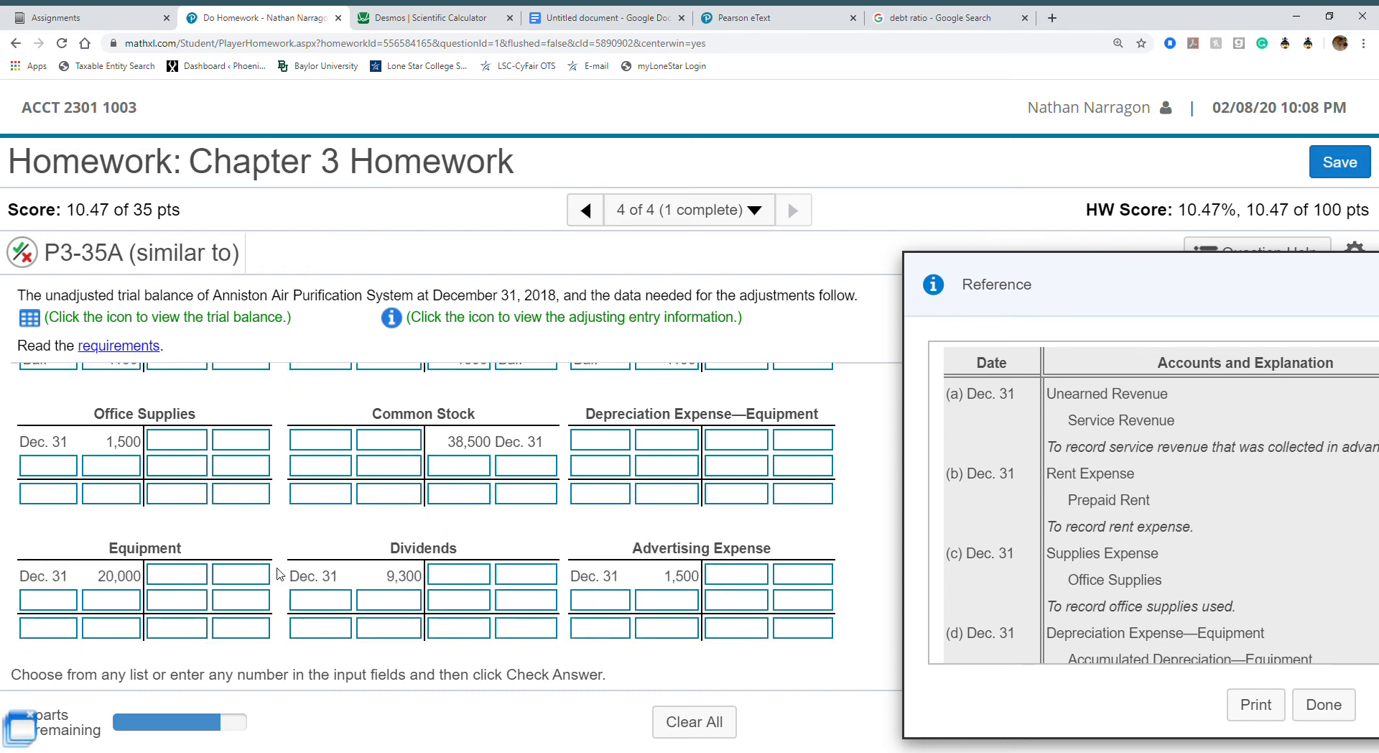
scroll(1149, 571, down, 1)
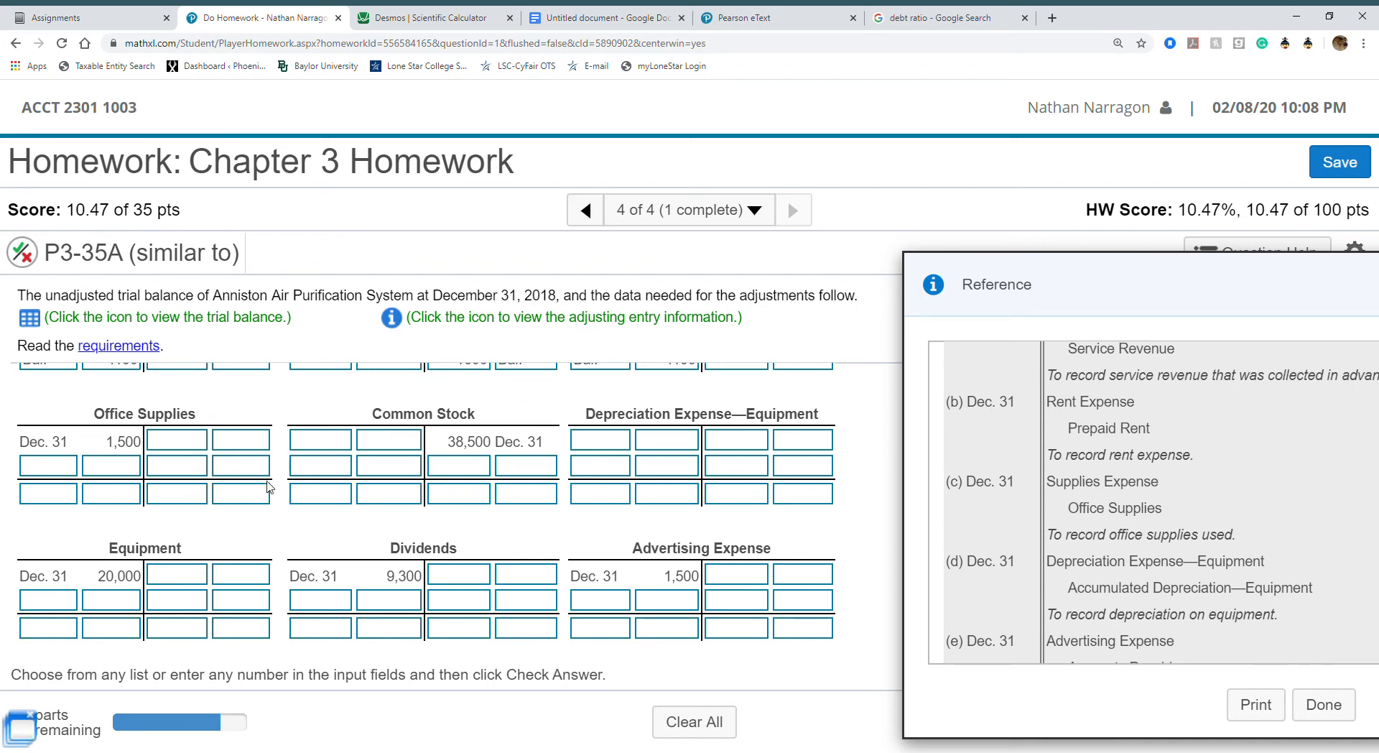
click(249, 443)
click(242, 535)
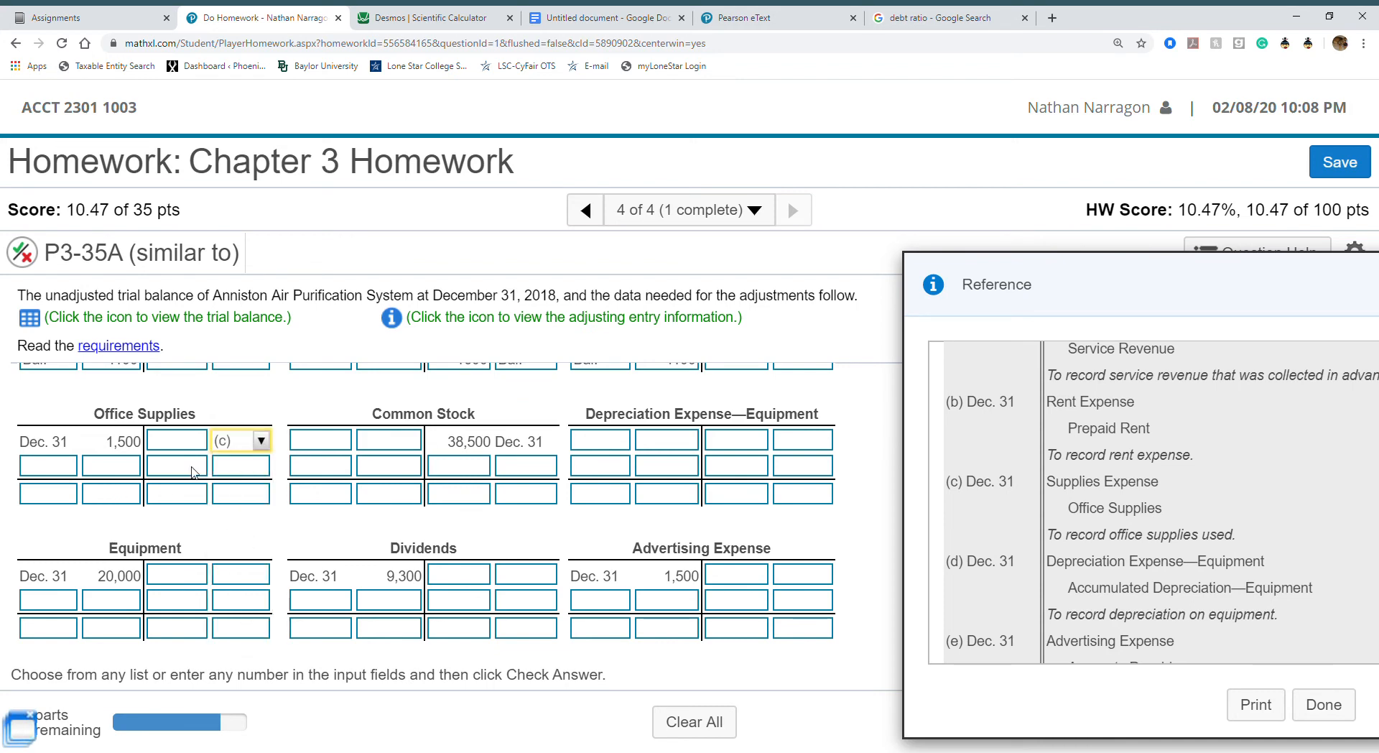
drag(1153, 281, 662, 244)
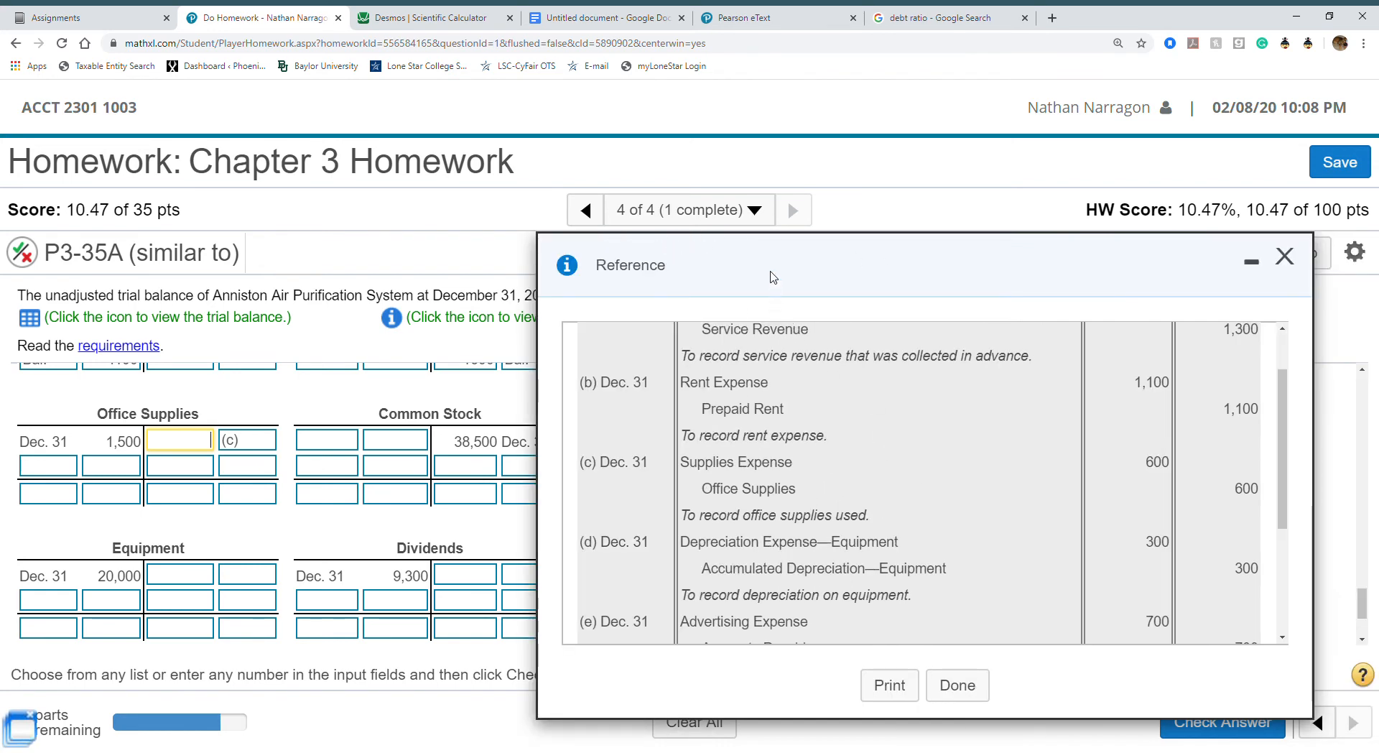
drag(767, 260, 1103, 282)
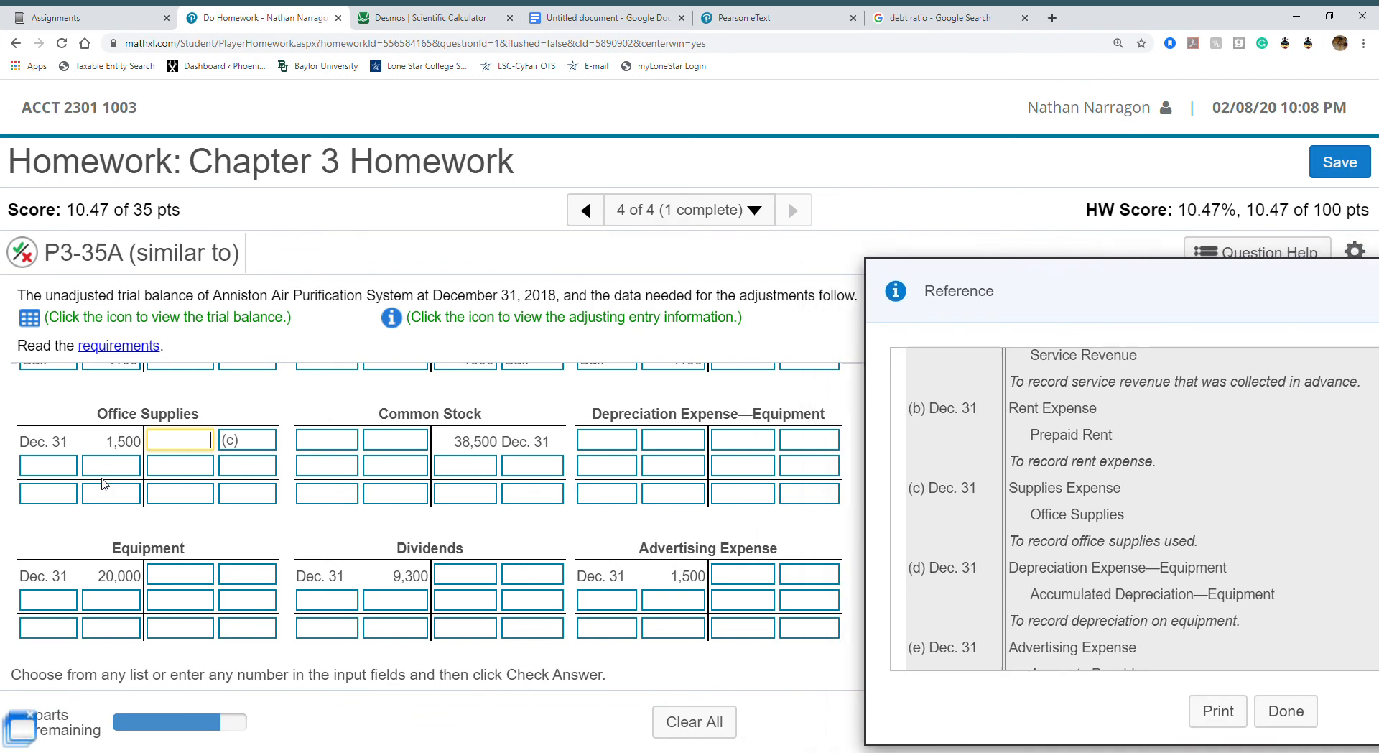
text(600)
Compute 1500-600 in the Desmos calculator for the Office Supplies ending balance.
click(178, 496)
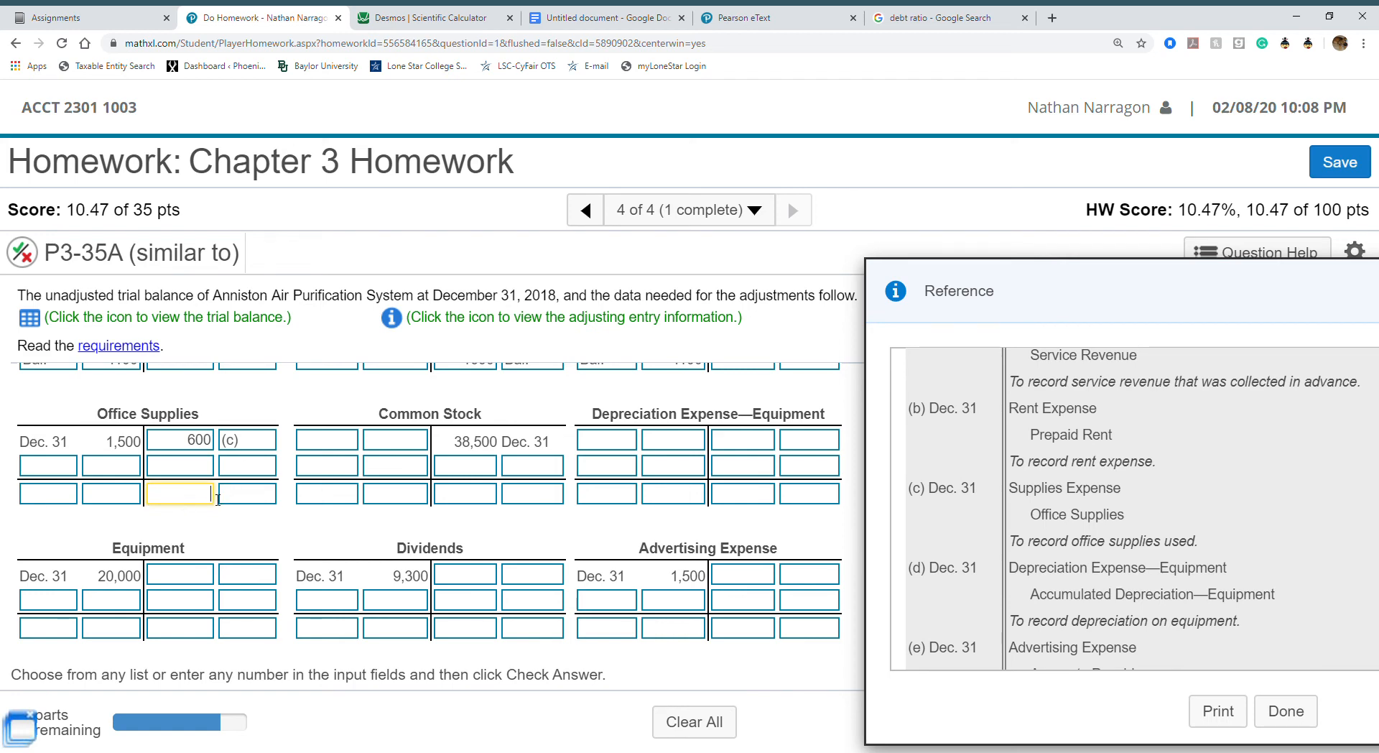
click(425, 20)
text(15)
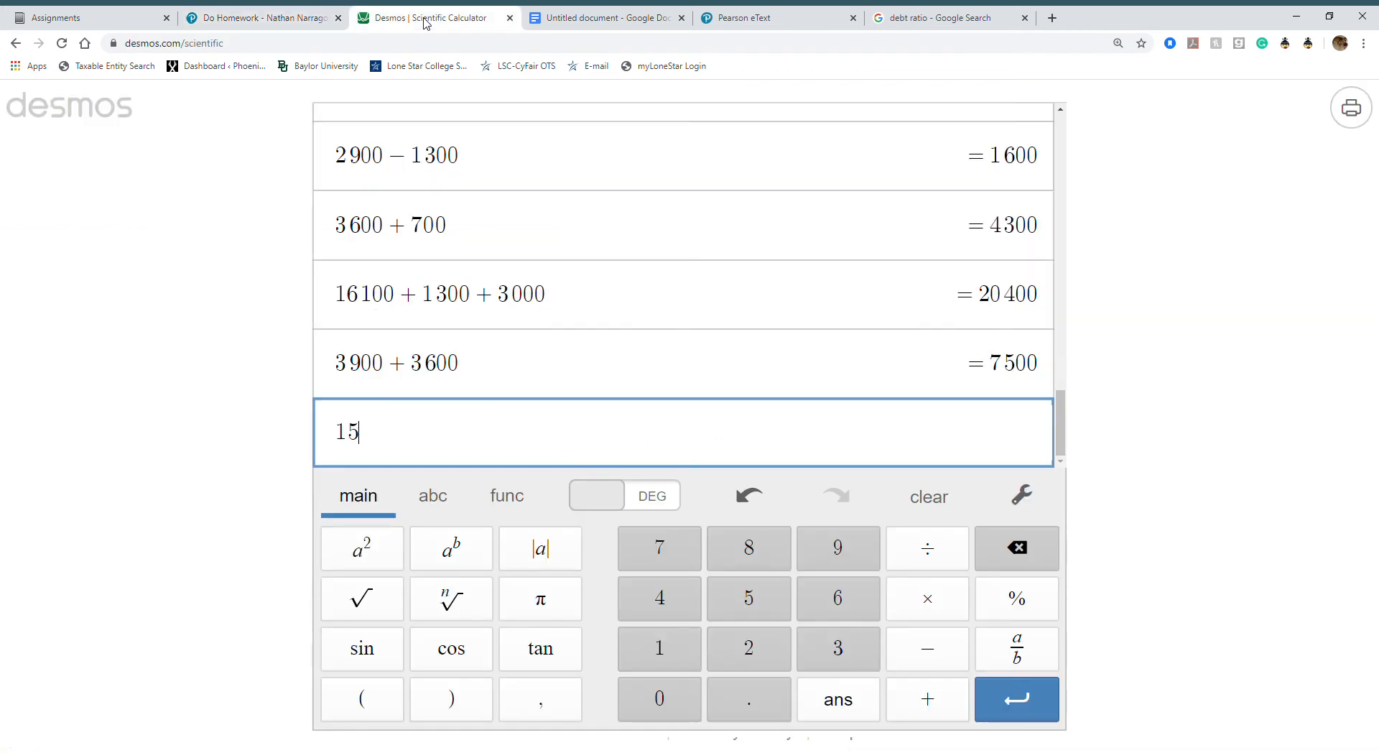
text(00-600)
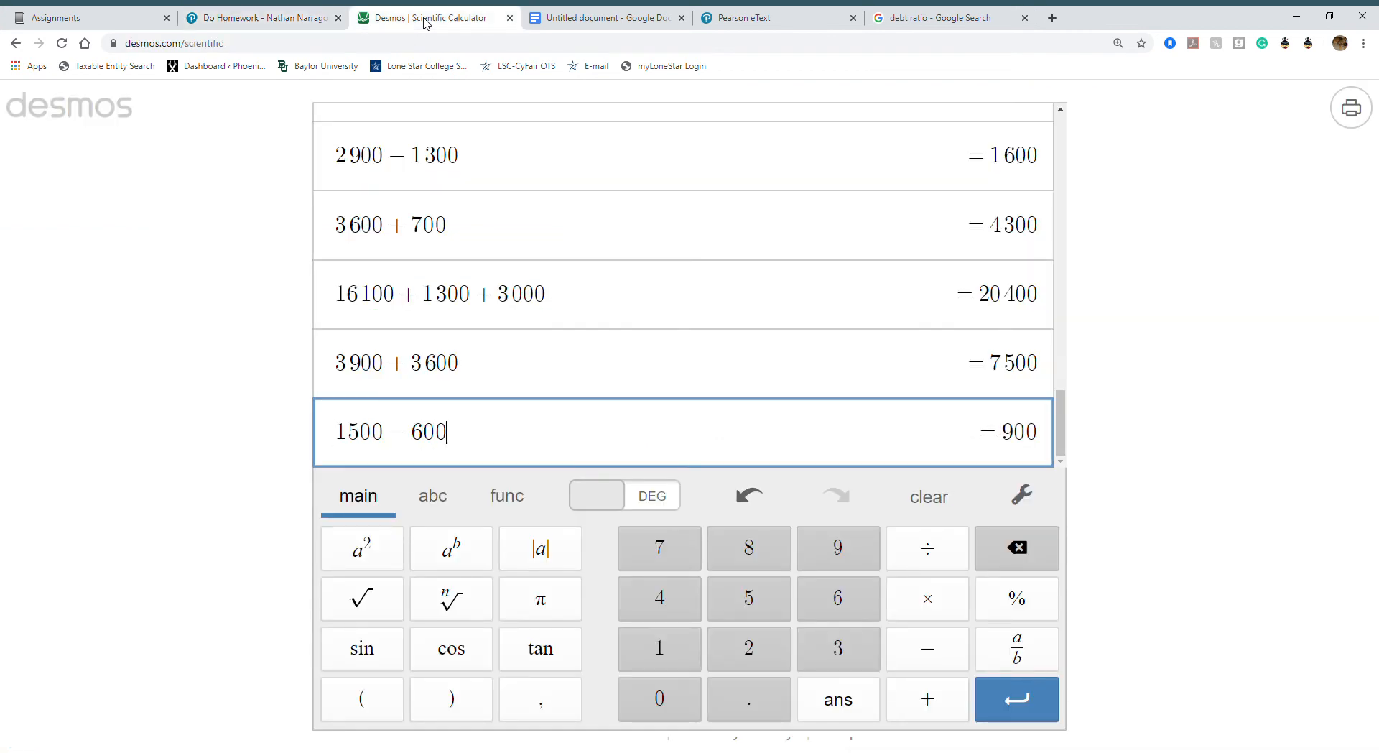
key(Return)
Return to the homework and record the Office Supplies ending debit balance as "Bal." 900.
click(240, 20)
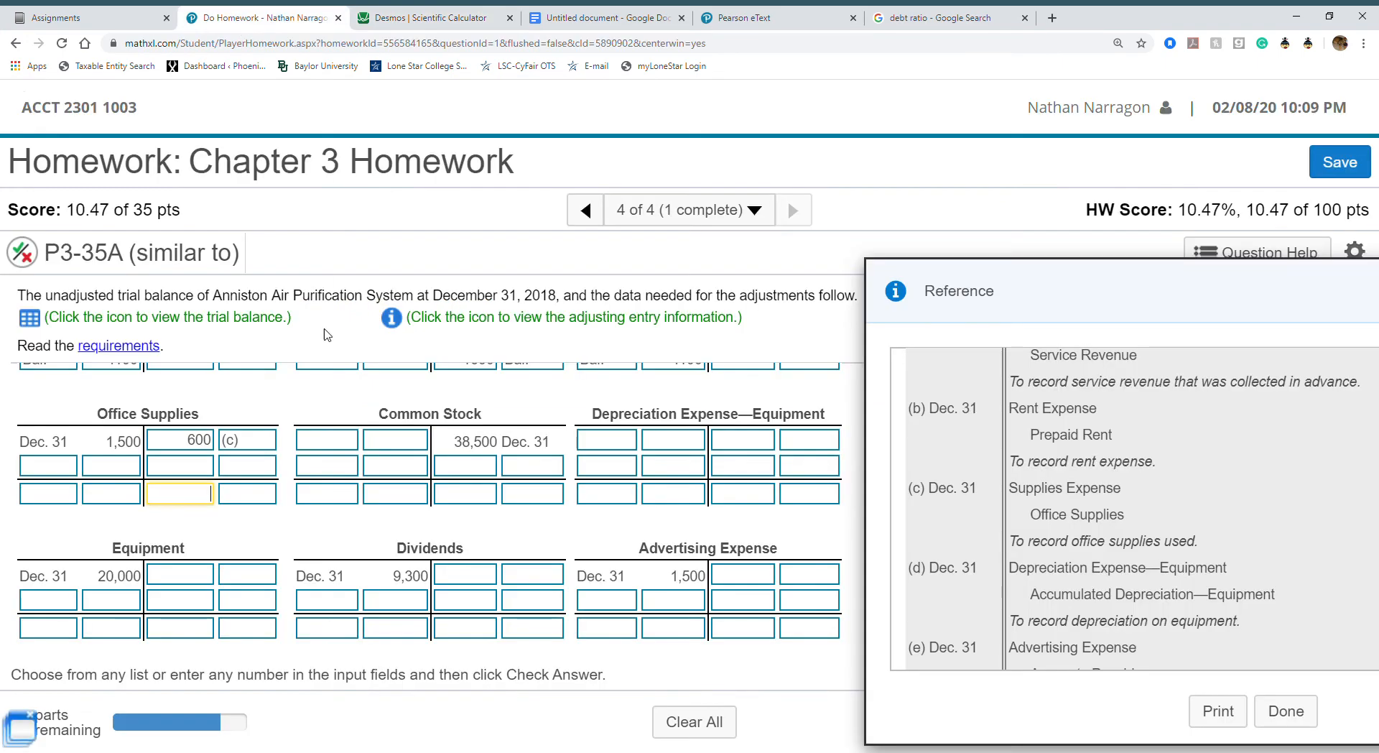
click(110, 500)
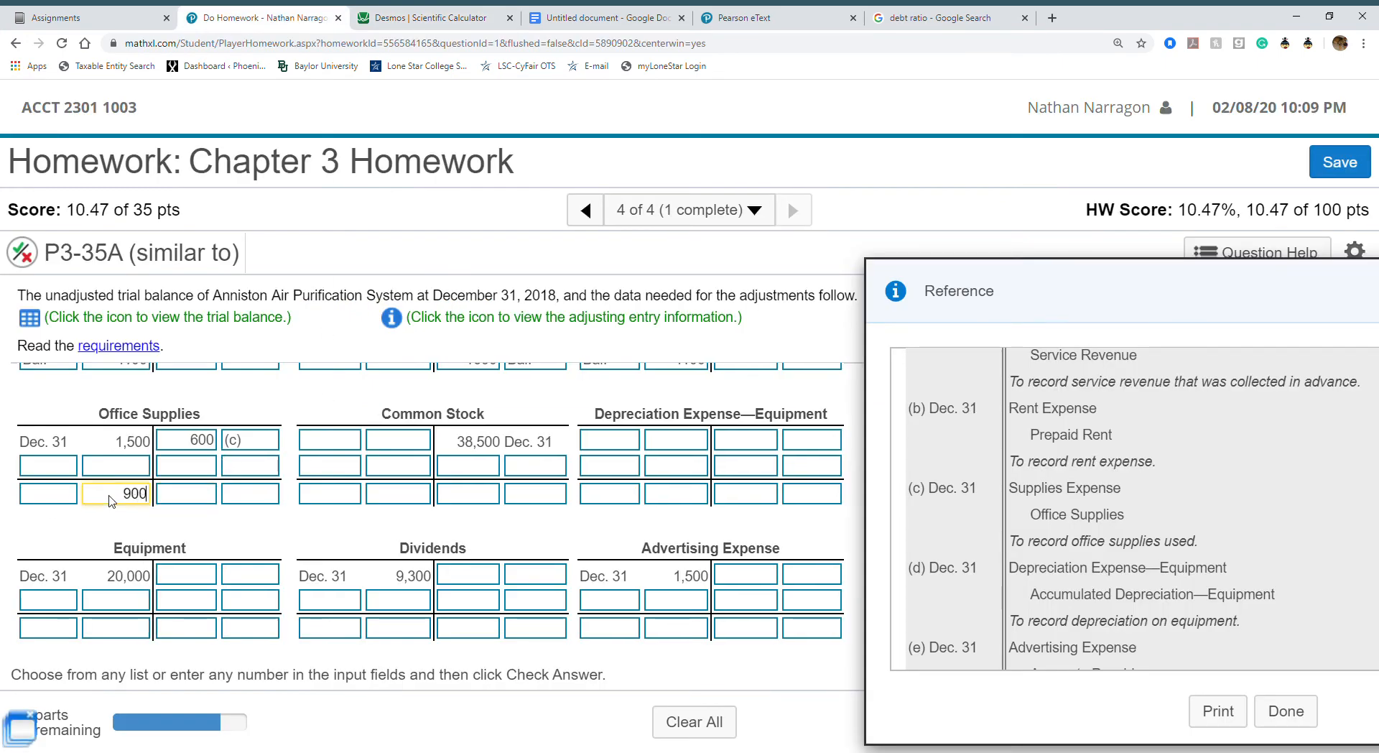
text(900)
click(48, 495)
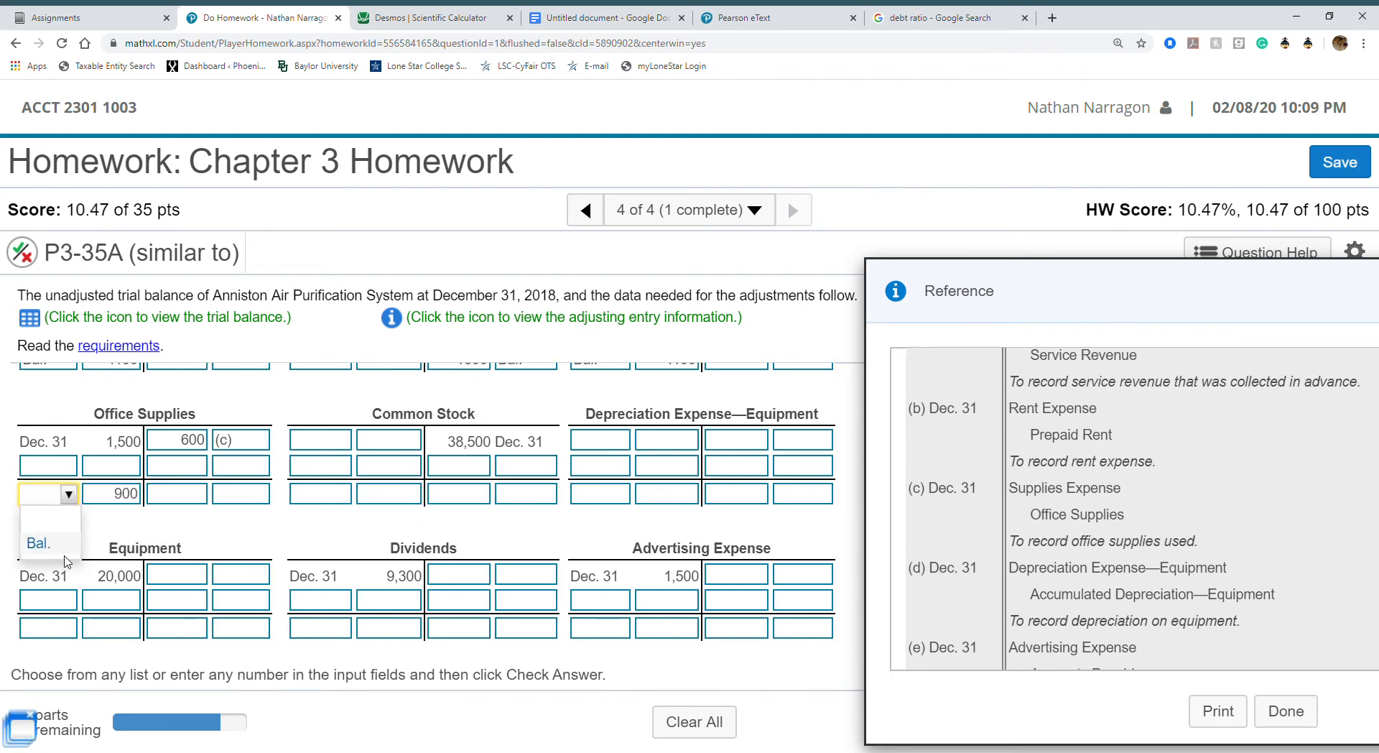
click(43, 544)
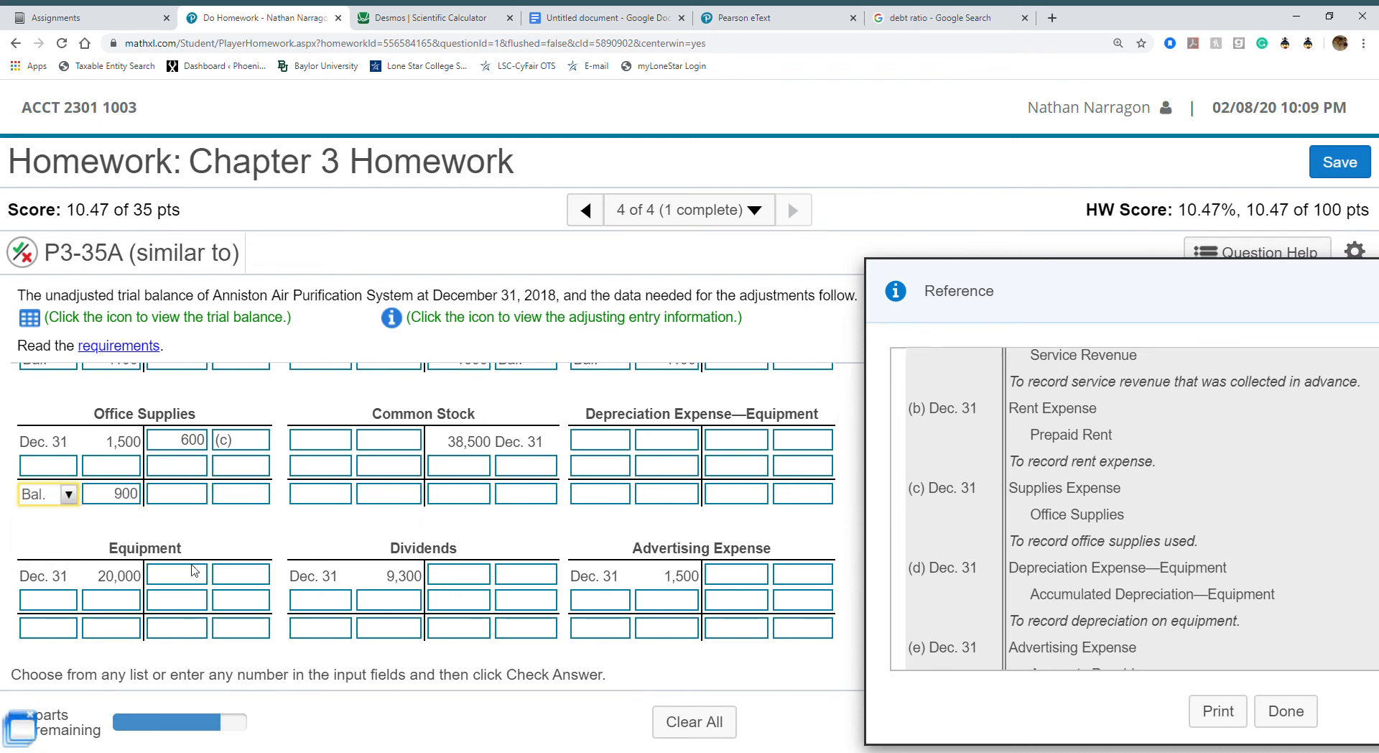
Record the Common Stock ending credit balance as "Bal." 38500.
click(456, 502)
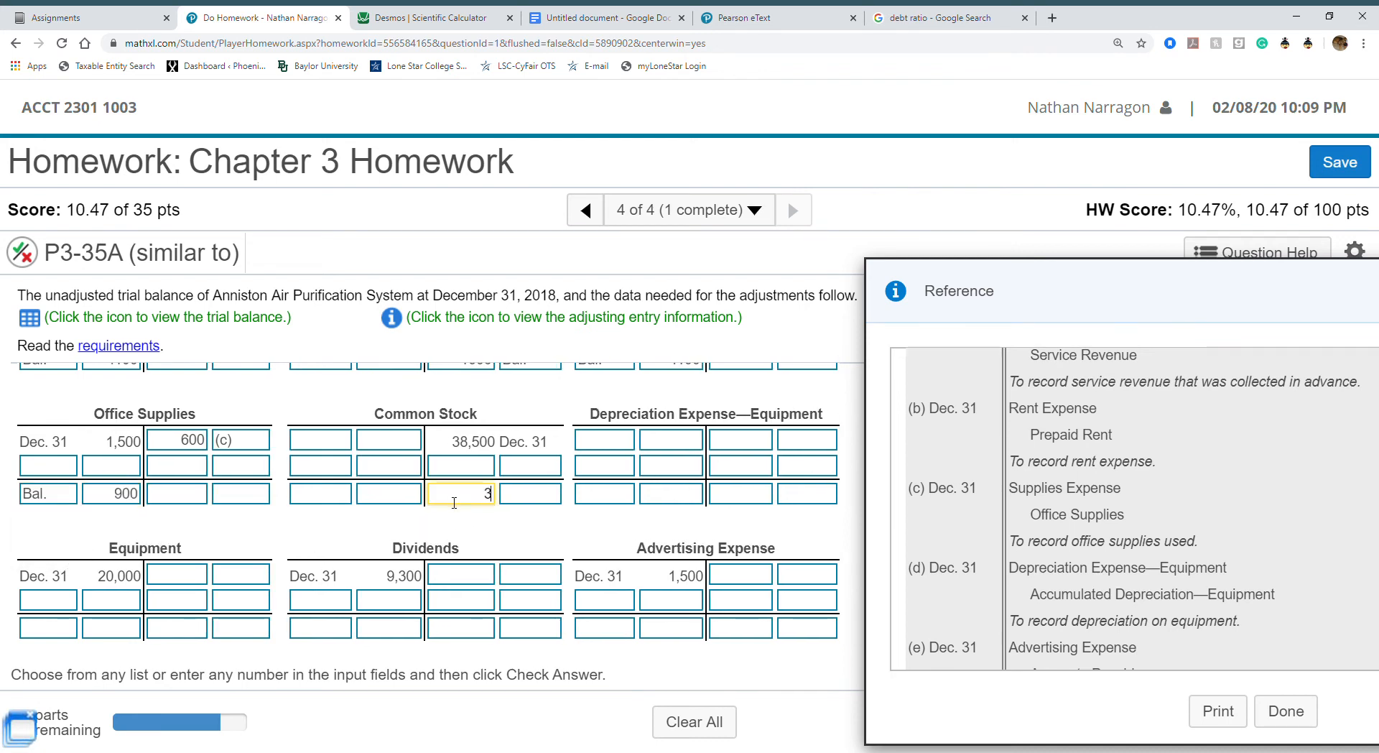
text(38500)
click(512, 494)
click(529, 543)
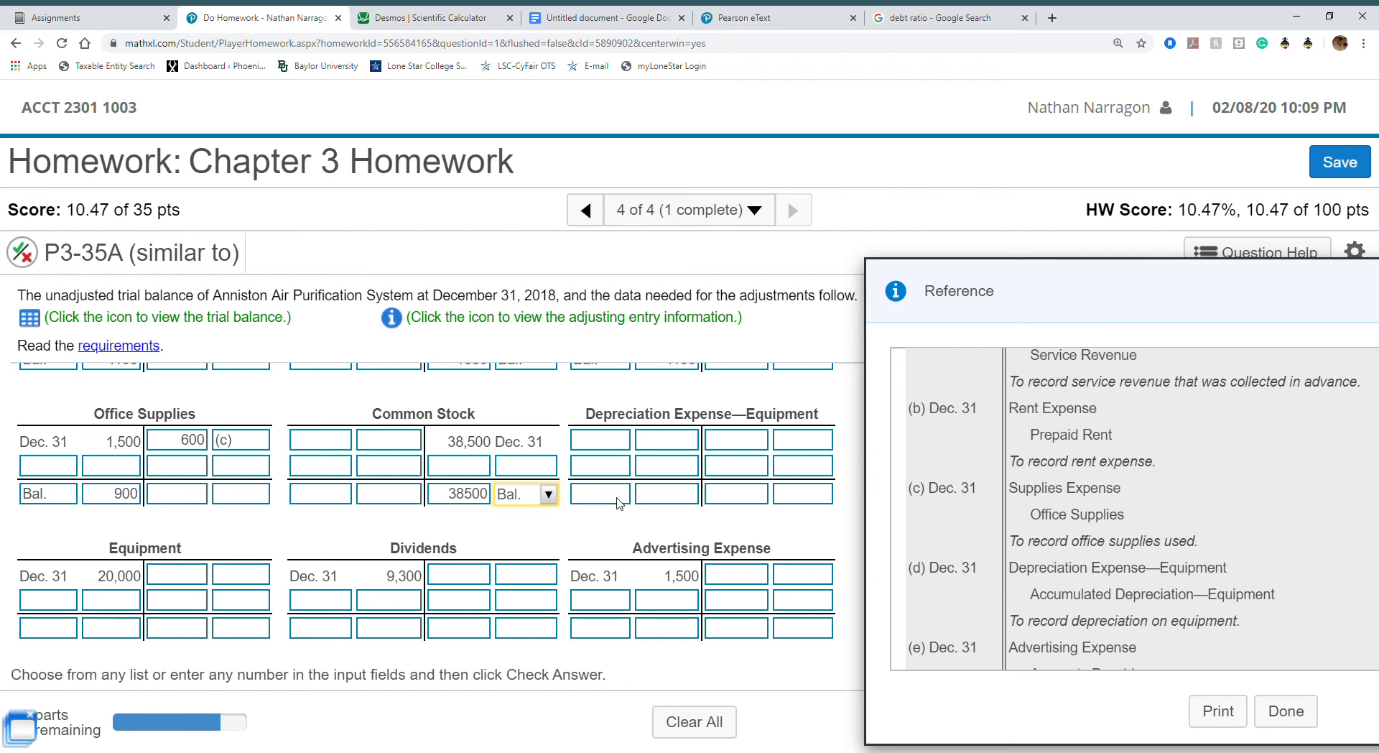
Post adjusting entry (d) as a 300 debit in the Depreciation Expense—Equipment T-account.
click(610, 441)
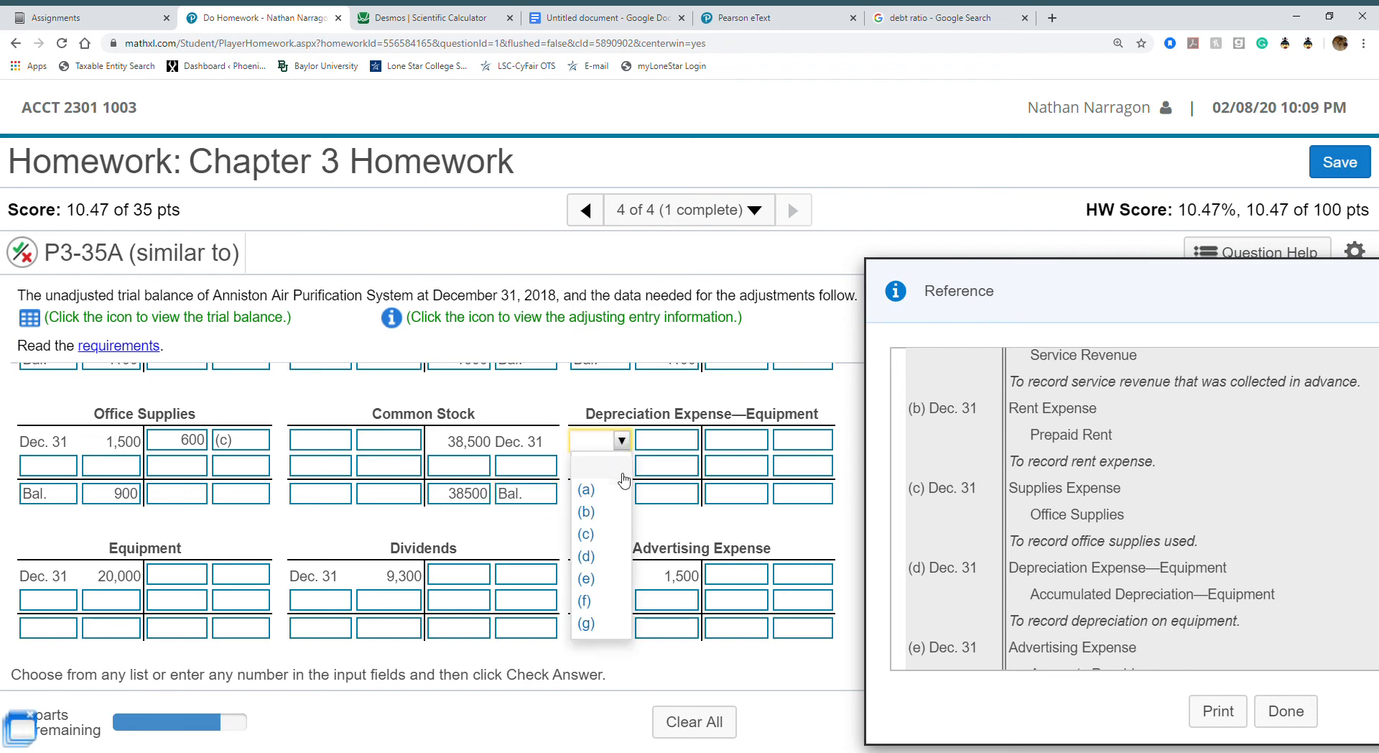
click(601, 572)
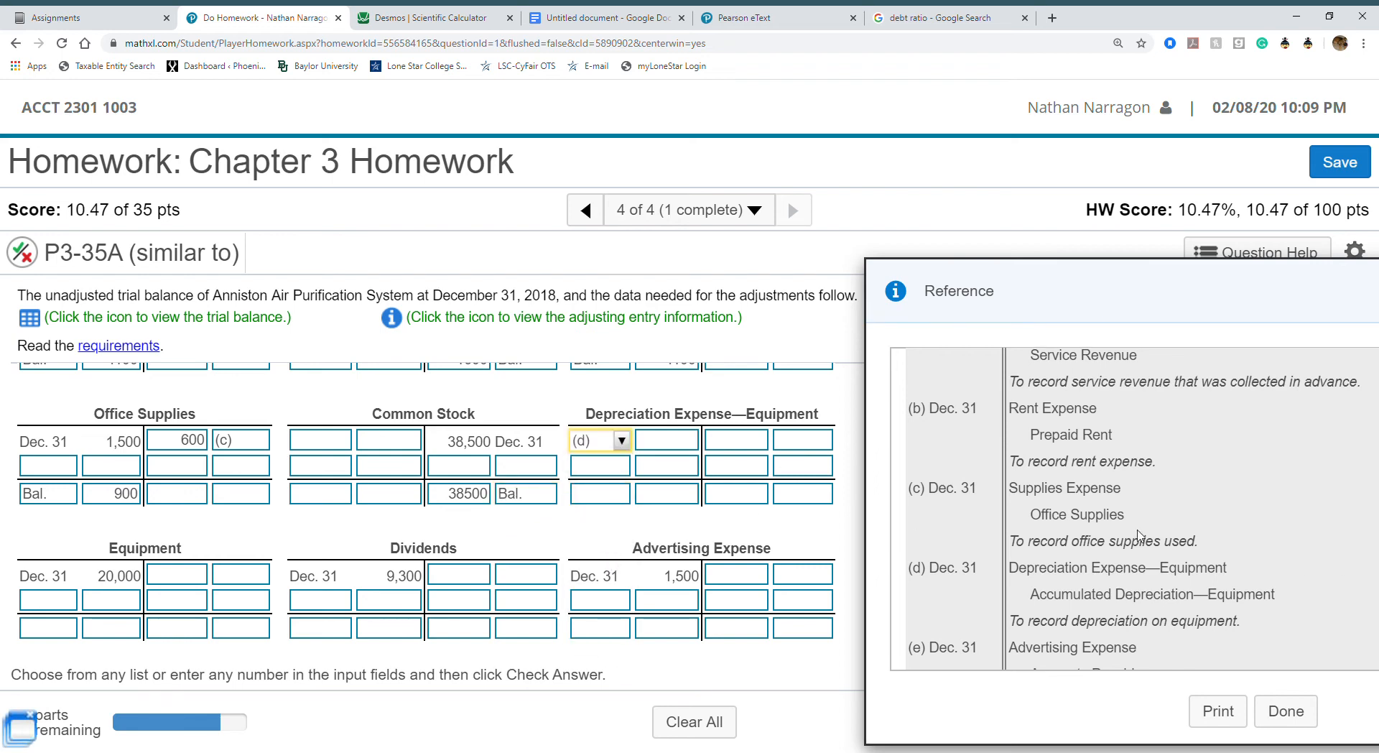
mouse_move(1224, 286)
mouse_down()
mouse_move(891, 278)
mouse_move(1244, 272)
mouse_up()
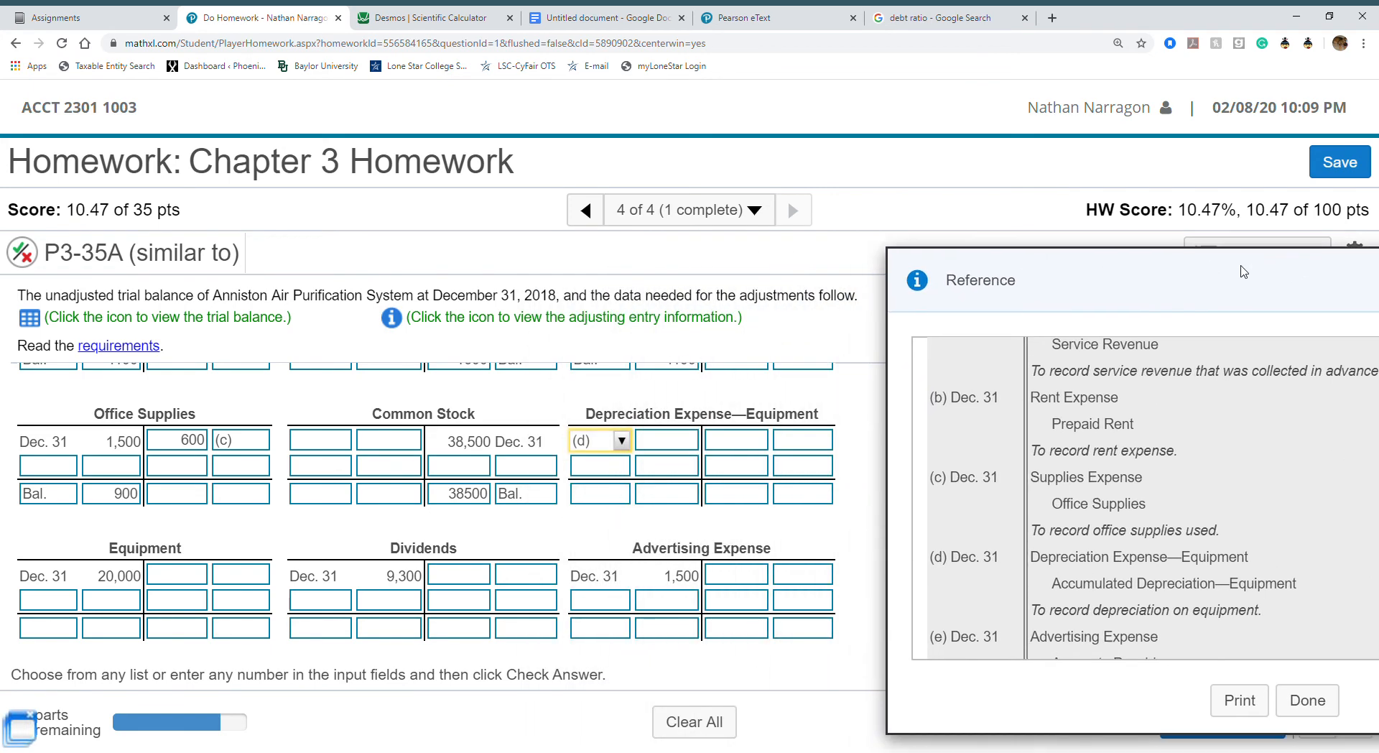
click(667, 441)
text(300)
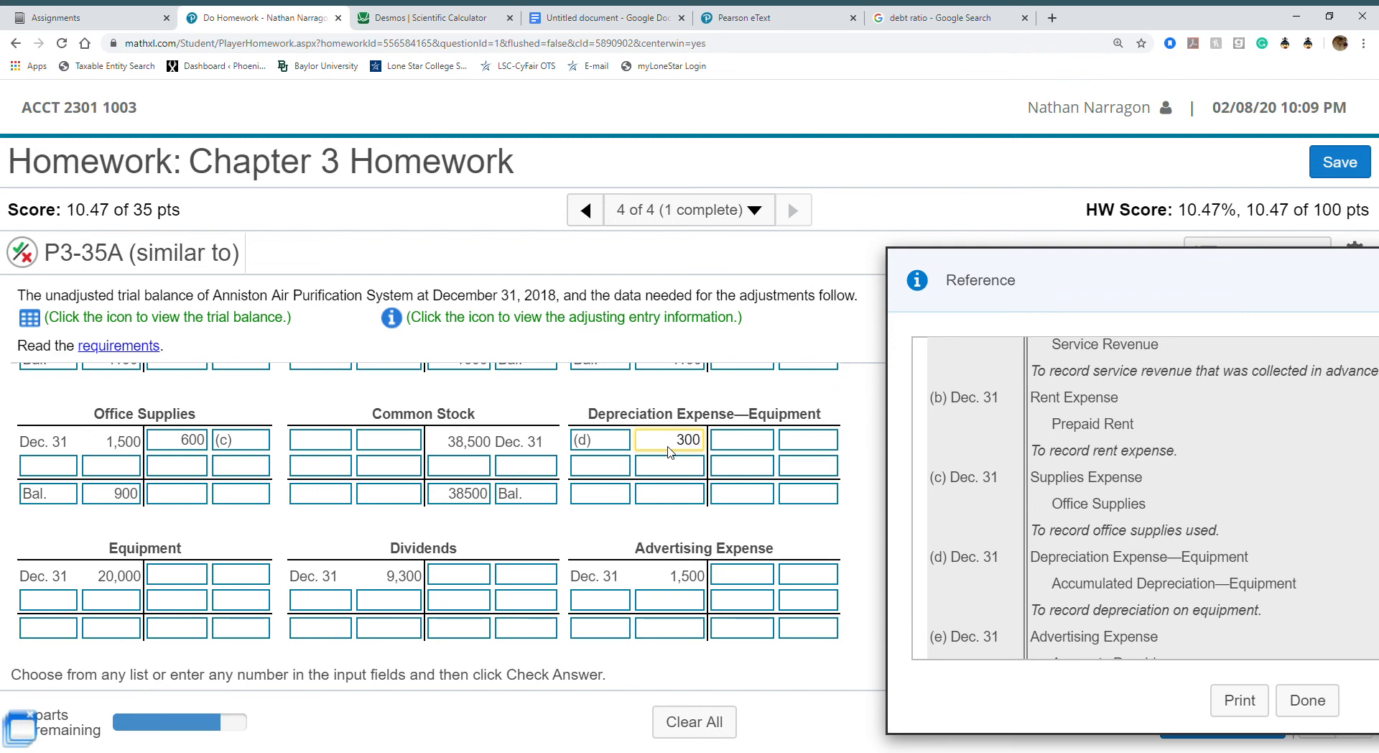
Record the Depreciation Expense—Equipment ending debit balance as "Bal." 300.
click(626, 496)
click(605, 544)
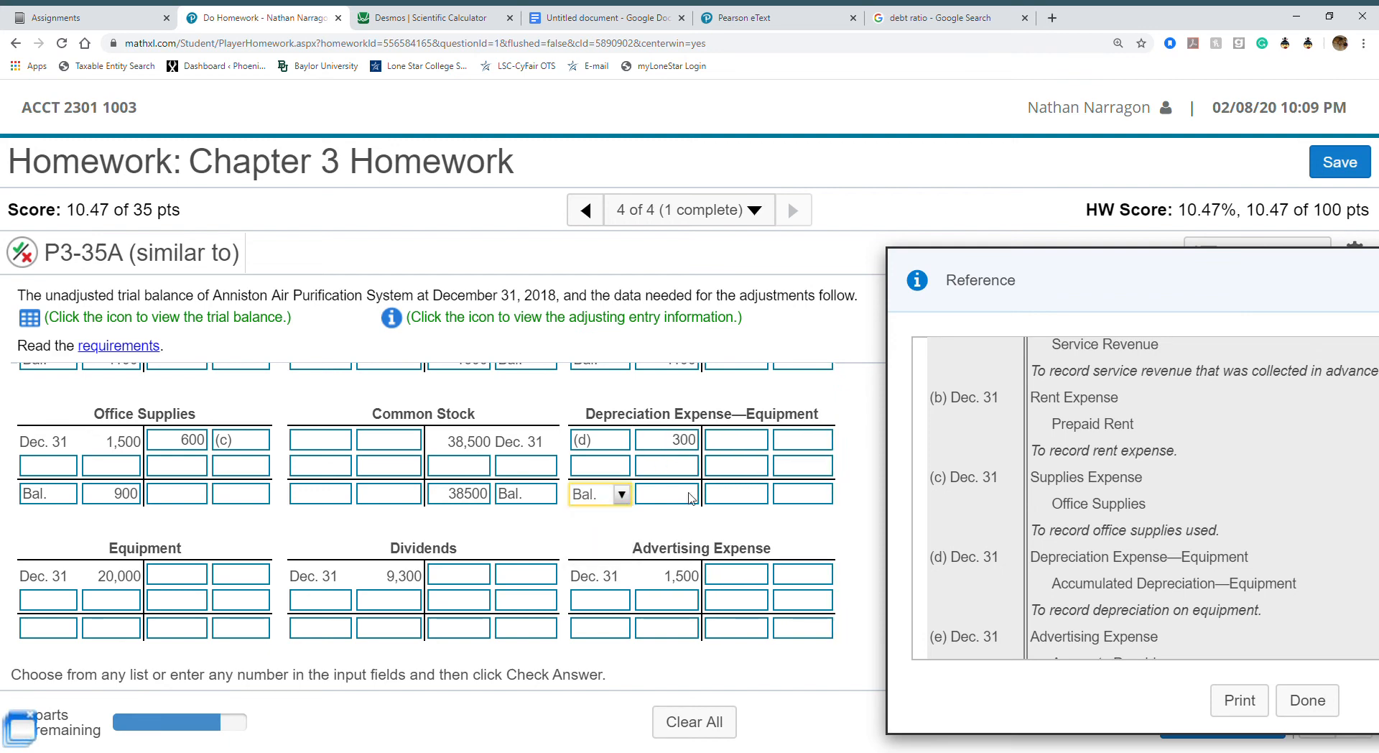
click(691, 497)
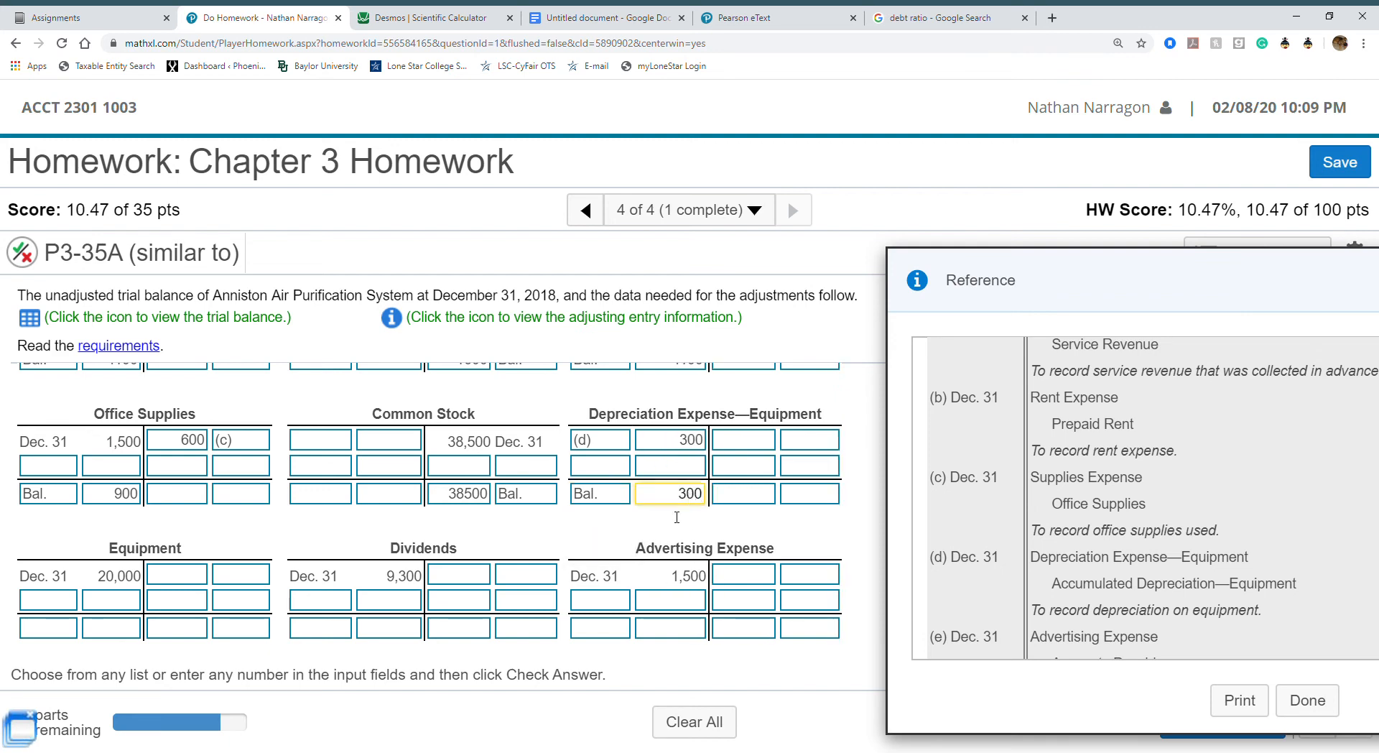
click(556, 522)
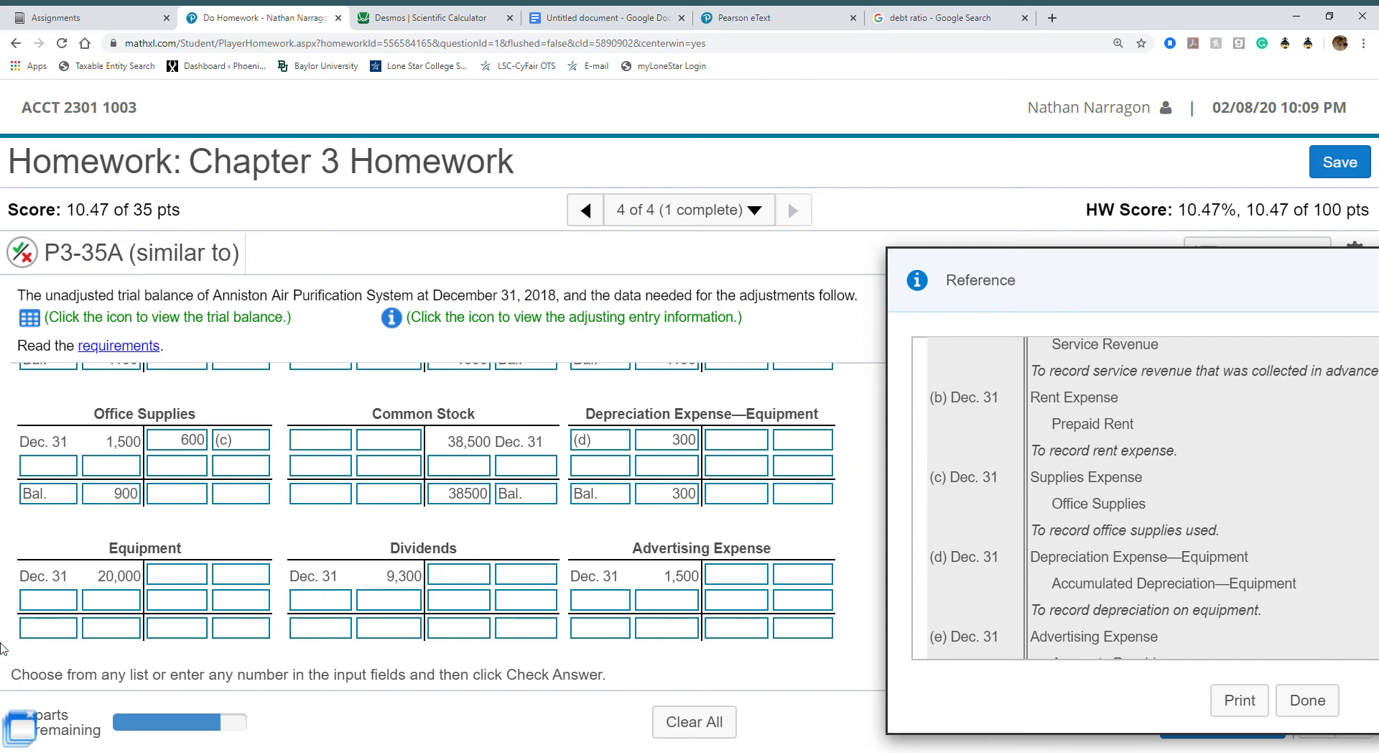
Record the Equipment ending debit balance as "Bal." 20000.
click(48, 626)
click(58, 673)
click(122, 629)
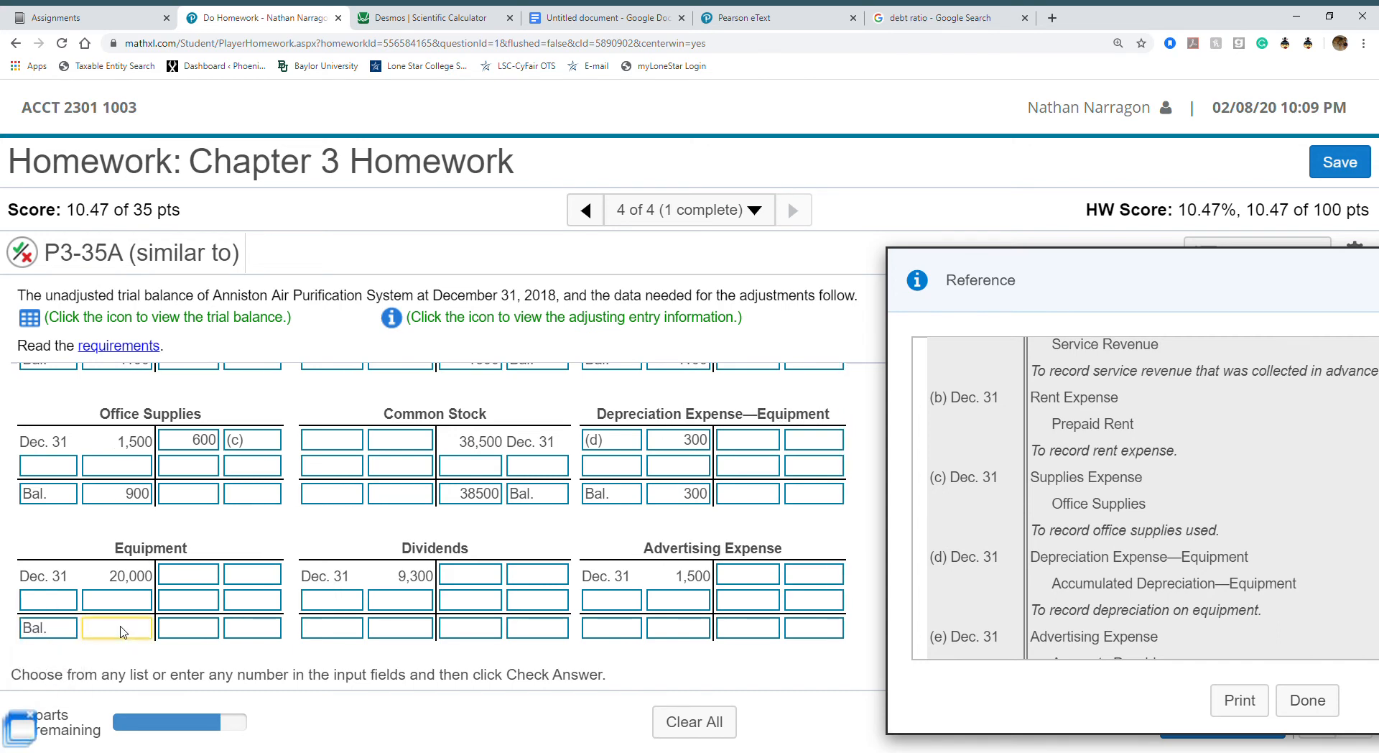
text(20000)
Record the Dividends ending debit balance as "Bal." 9300.
click(340, 638)
click(331, 674)
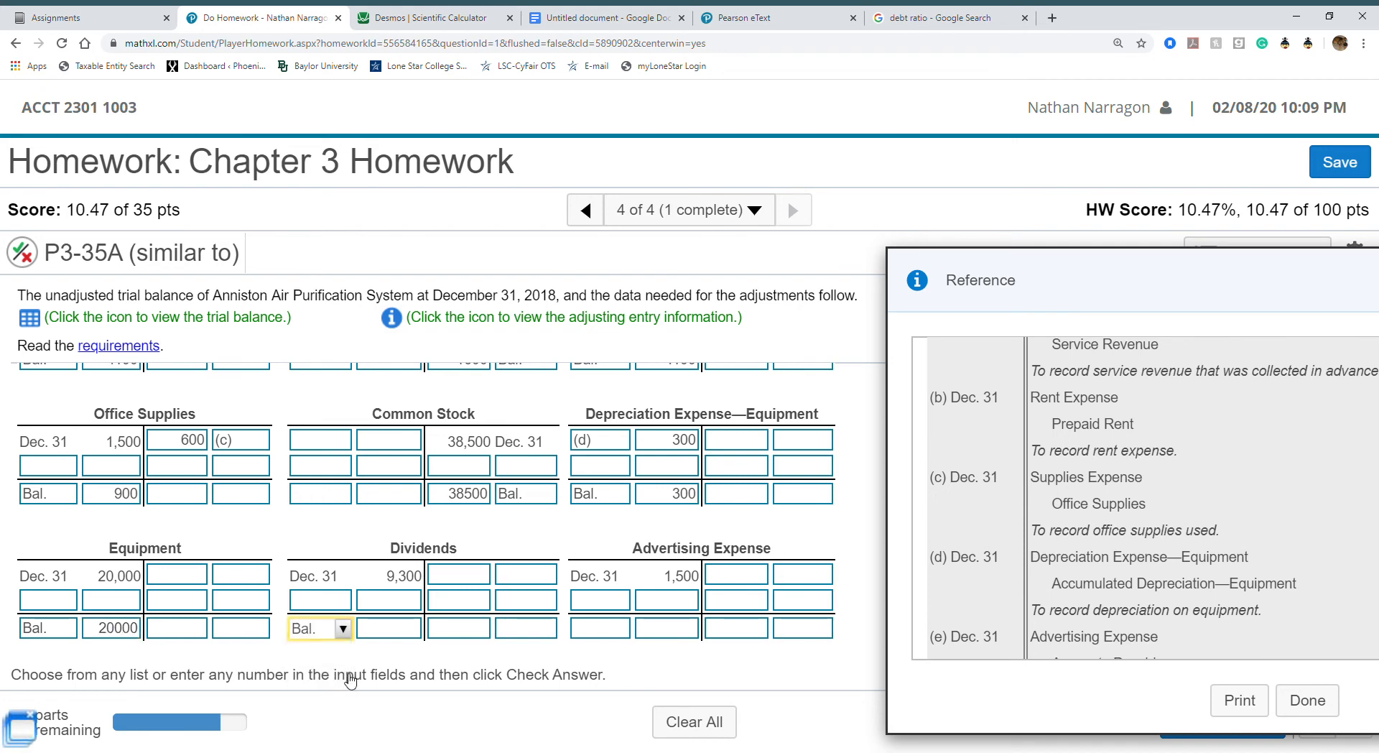
click(388, 632)
text(930)
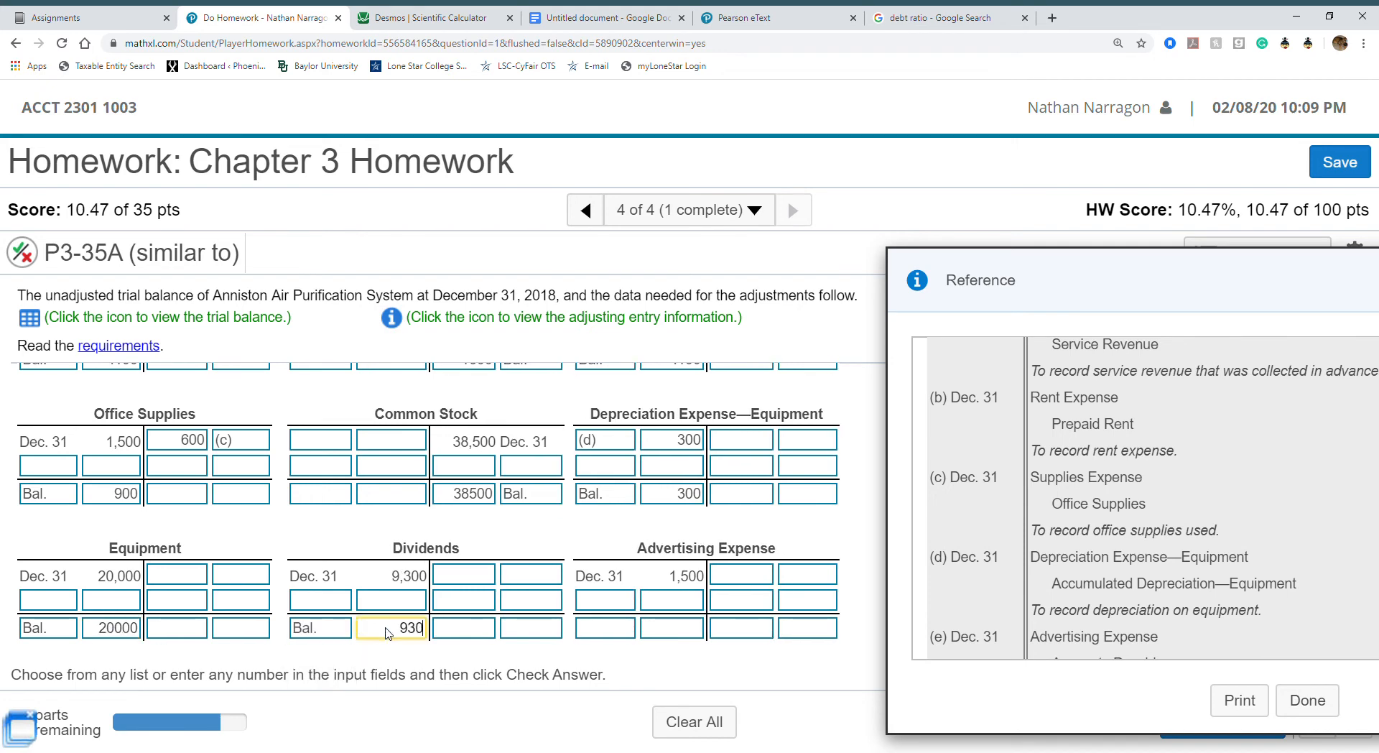
text(0)
click(531, 632)
Label the Advertising Expense debit balance row "Bal." and post adjusting entry (e) as a 700 debit, checking the amount in the Reference window.
click(603, 630)
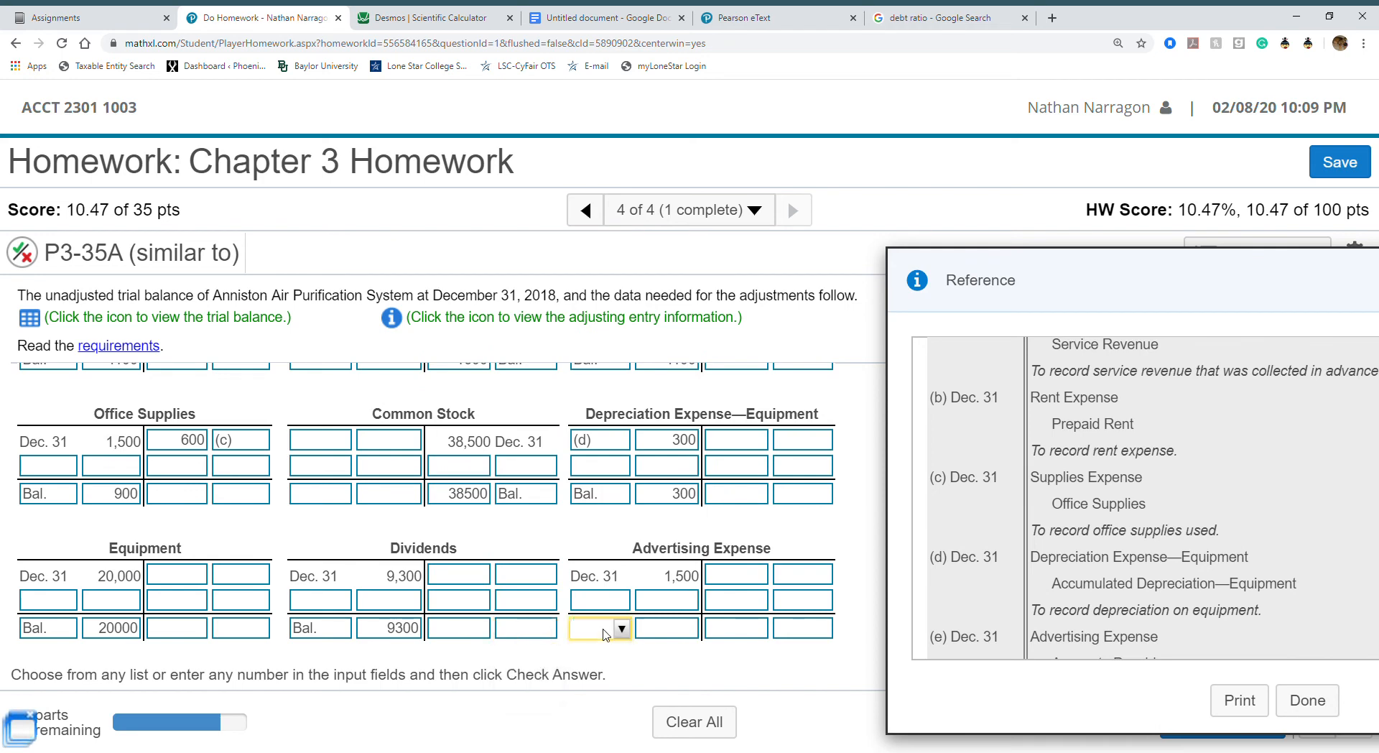
click(584, 682)
scroll(1088, 600, down, 2)
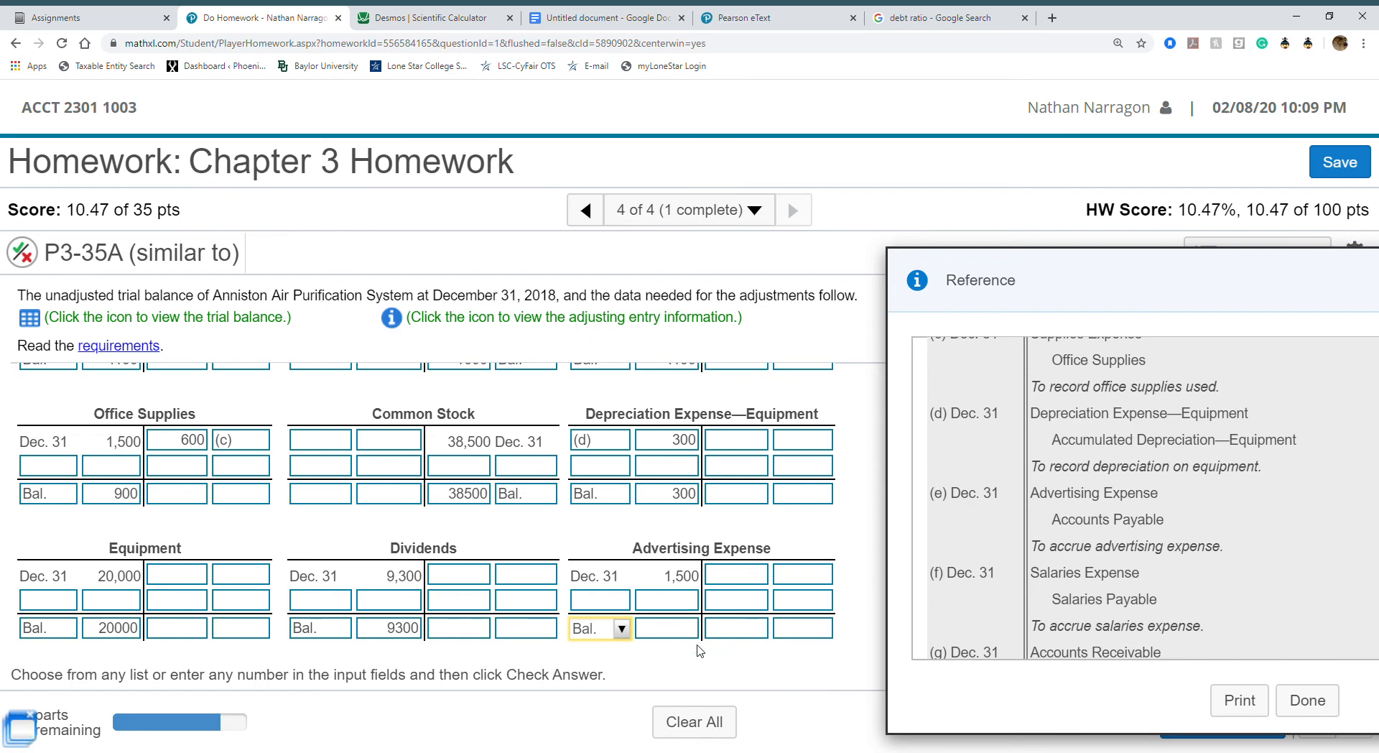
click(607, 597)
click(609, 573)
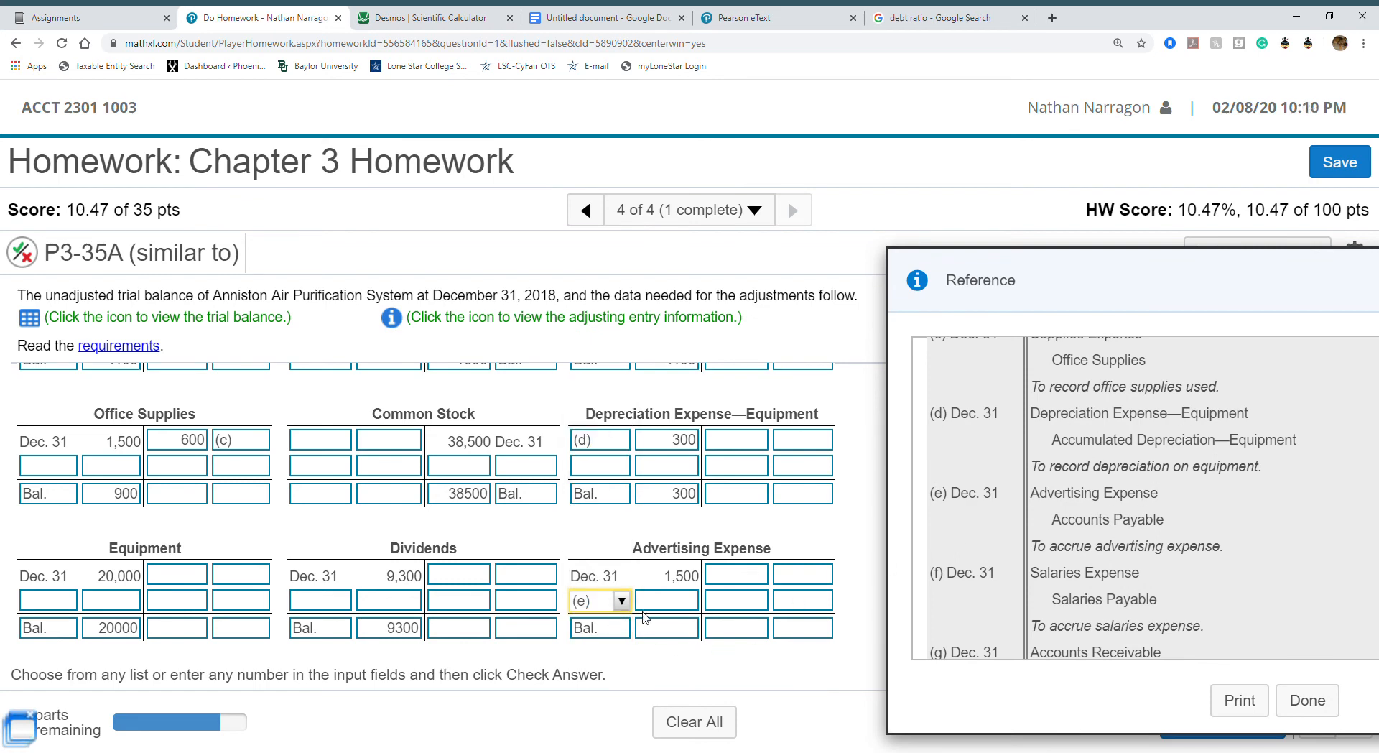
click(655, 601)
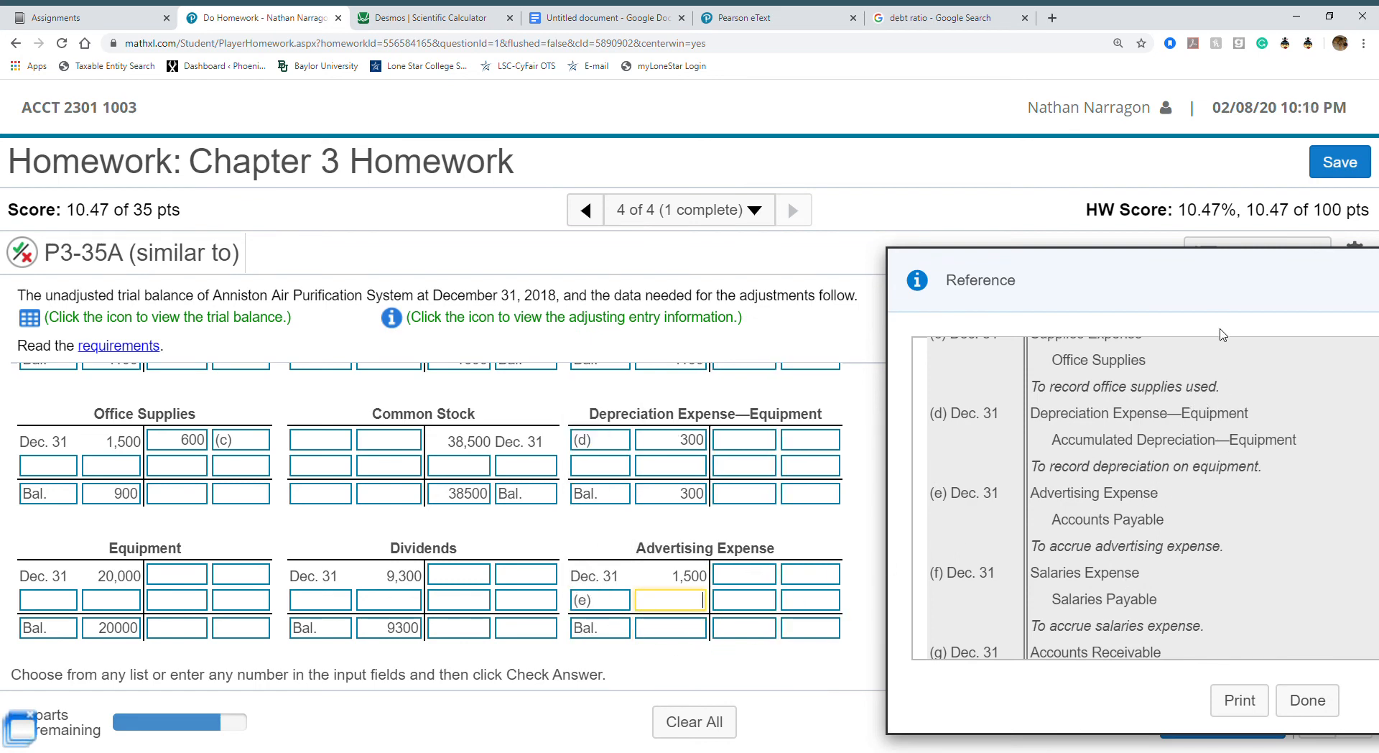
drag(1147, 267, 771, 238)
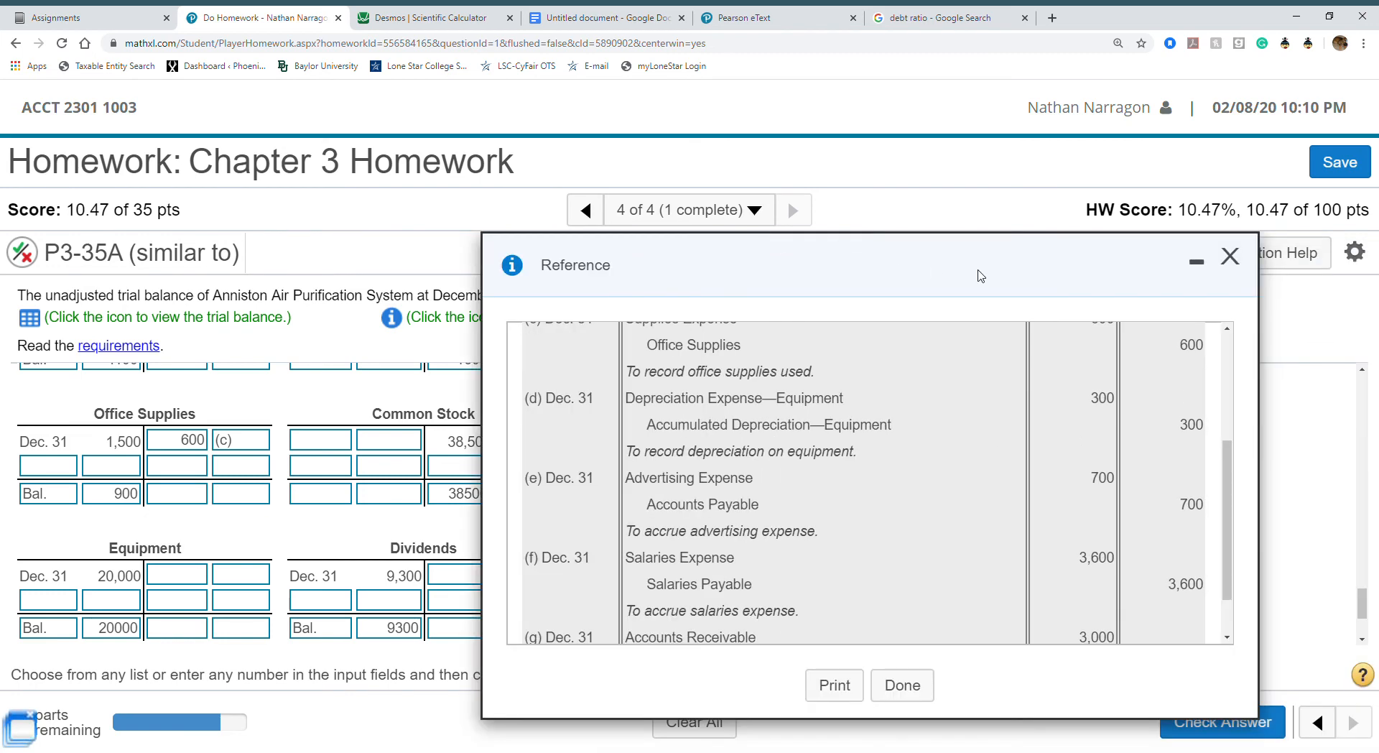
drag(981, 246, 1374, 279)
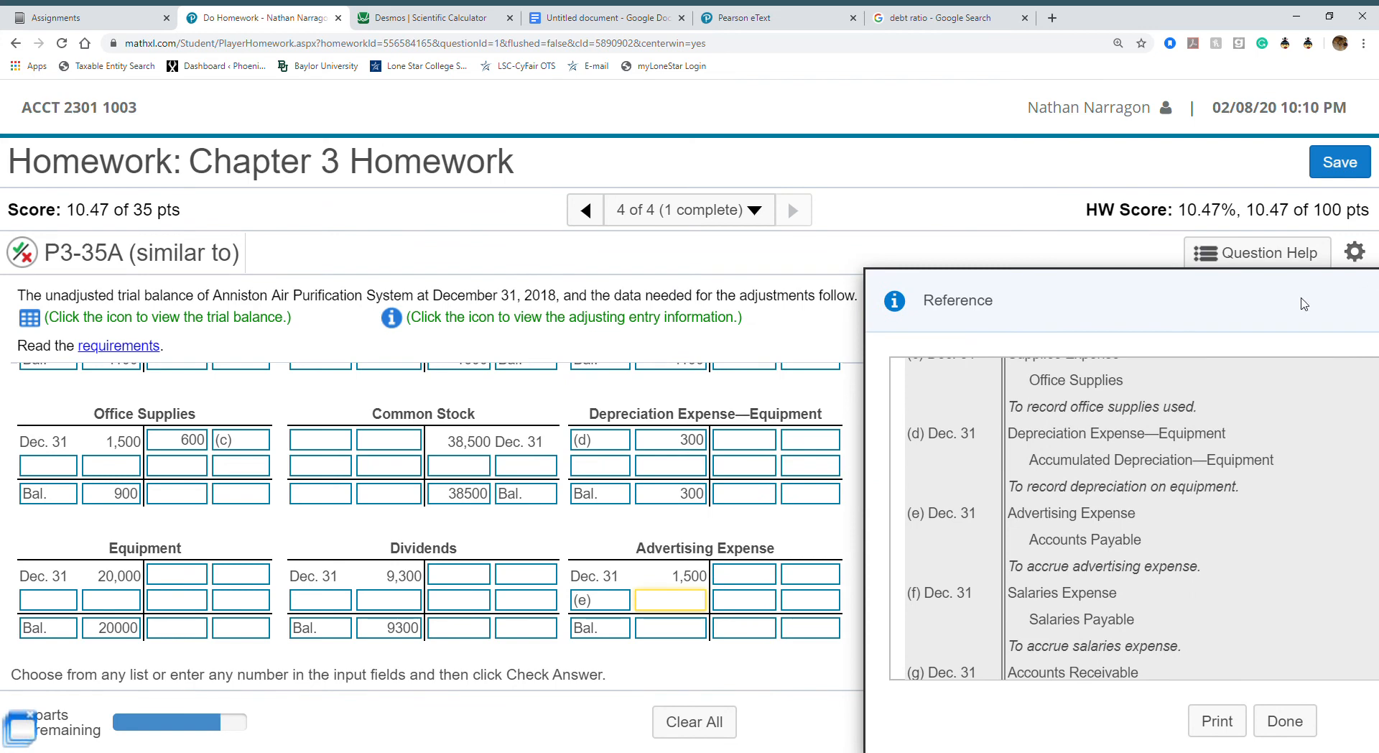
click(690, 597)
Compute 1500+700 in the Desmos calculator and enter 2200 as the Advertising Expense ending debit balance in the homework.
click(673, 630)
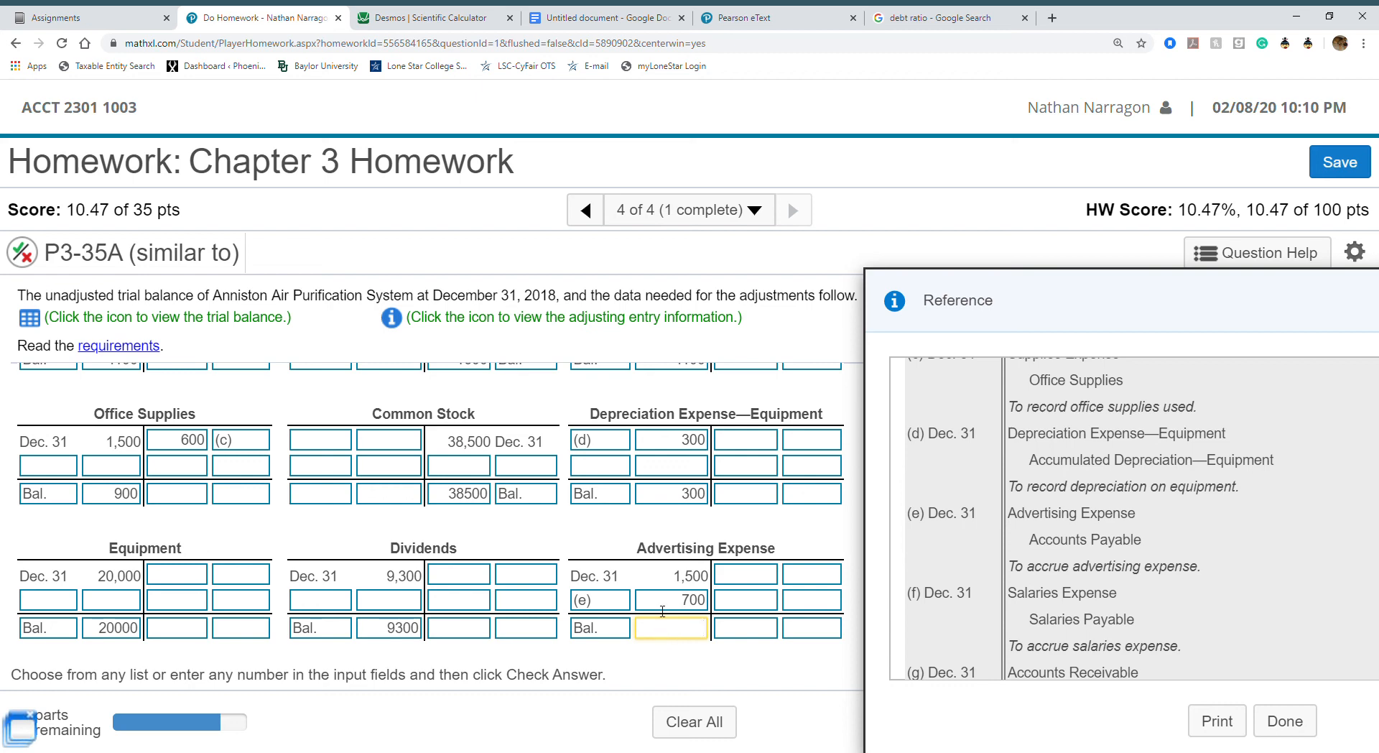
click(388, 18)
text(15)
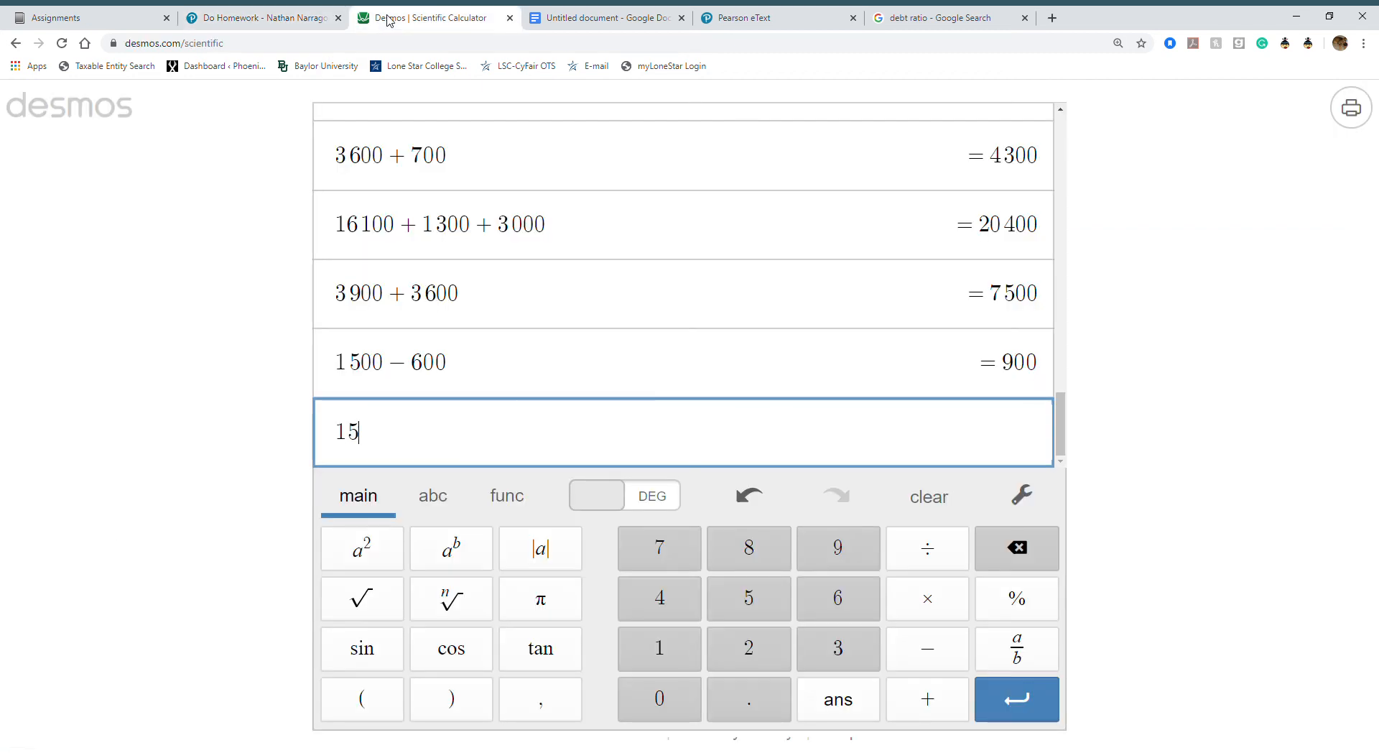
text(00+700)
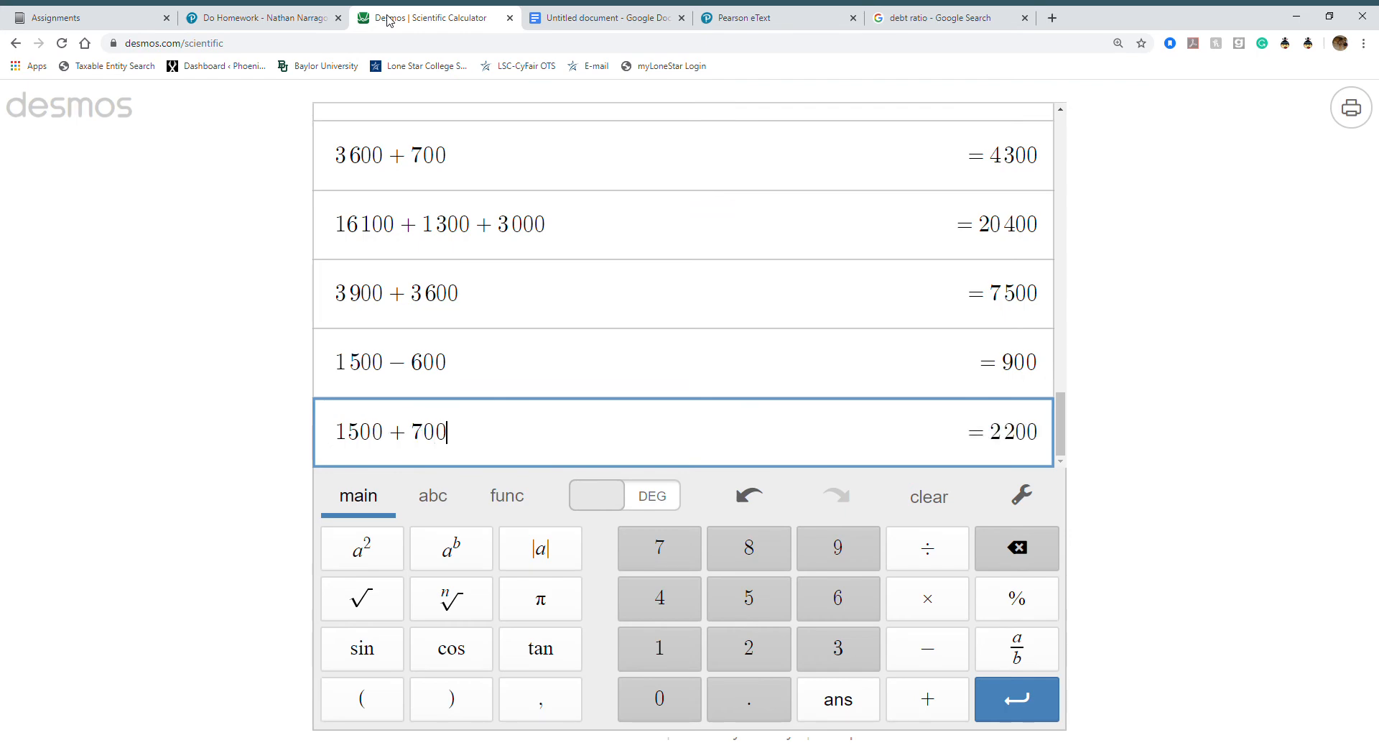
key(Return)
click(236, 14)
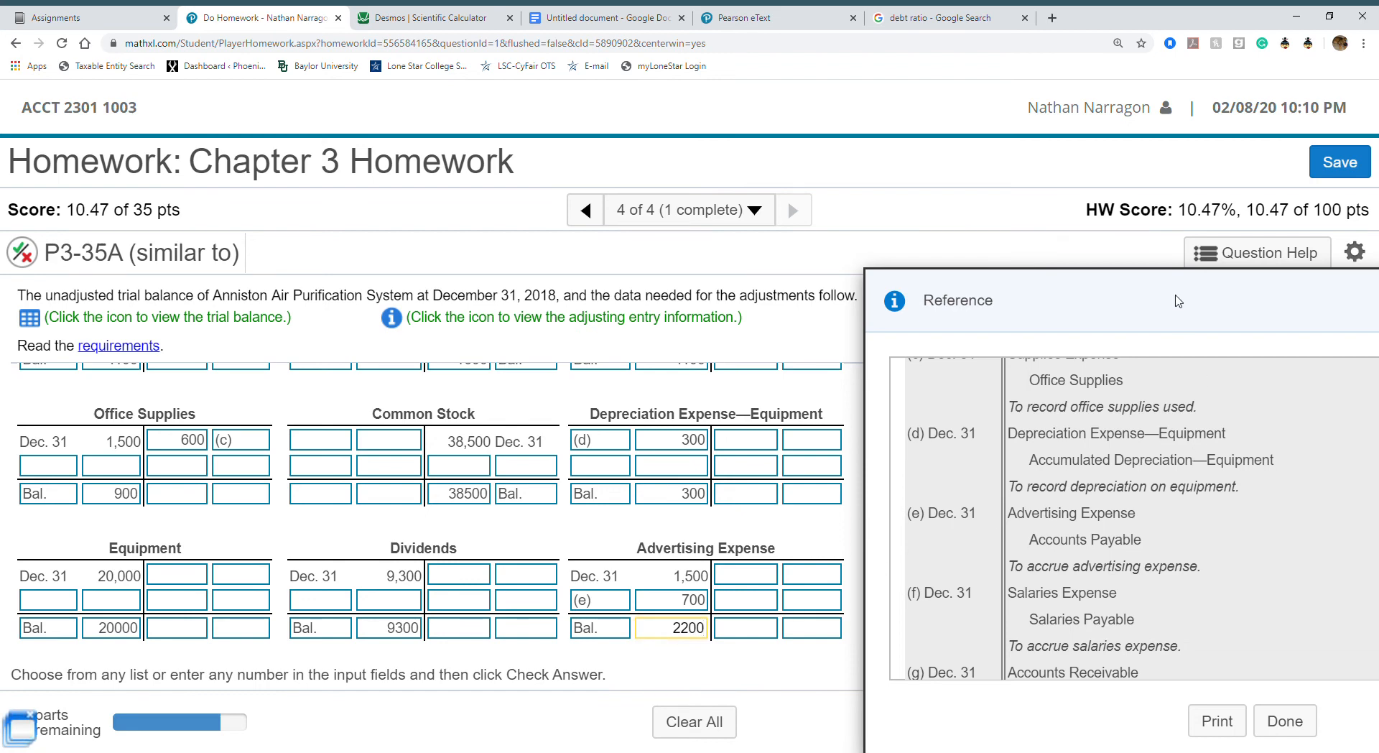
Post adjusting entry (d) as a 300 credit in the Accumulated Depreciation—Equip T-account, checking the amount in the Reference window.
drag(1289, 348, 1377, 400)
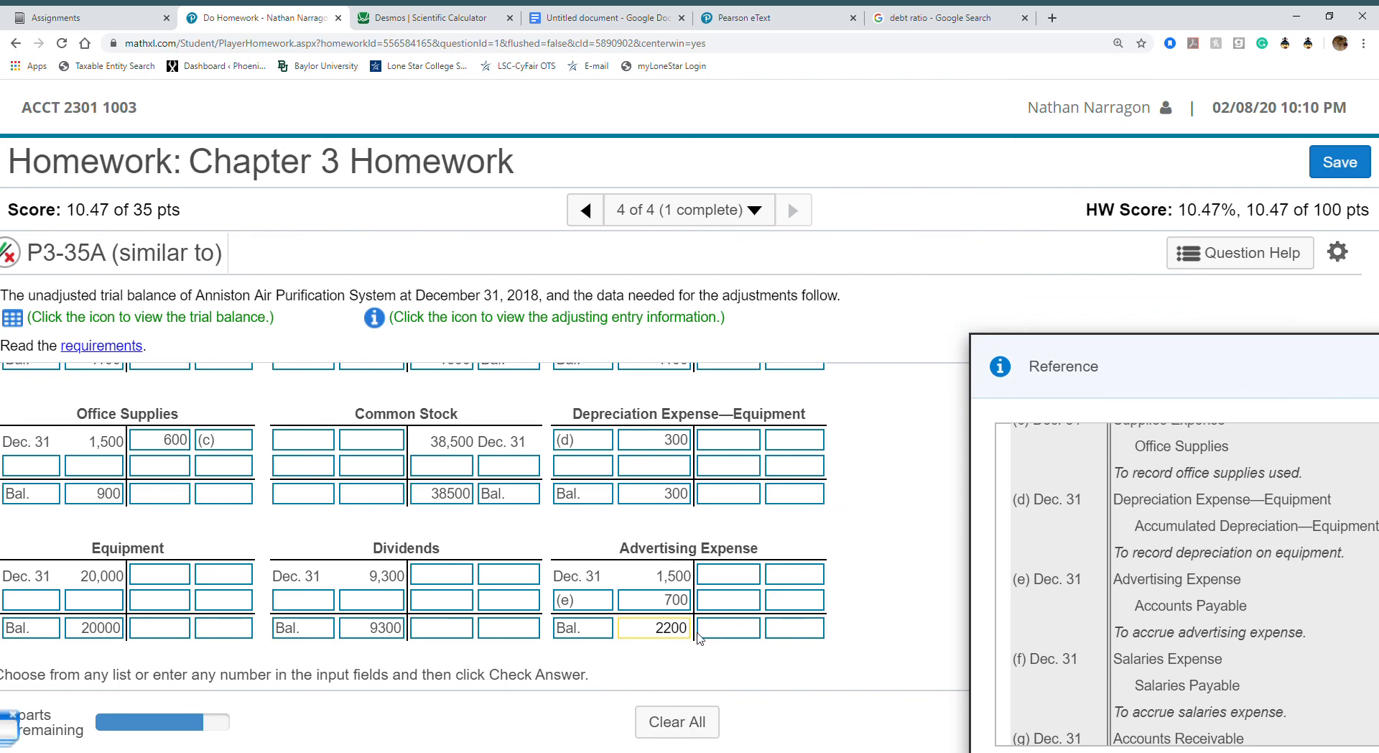
scroll(707, 632, down, 2)
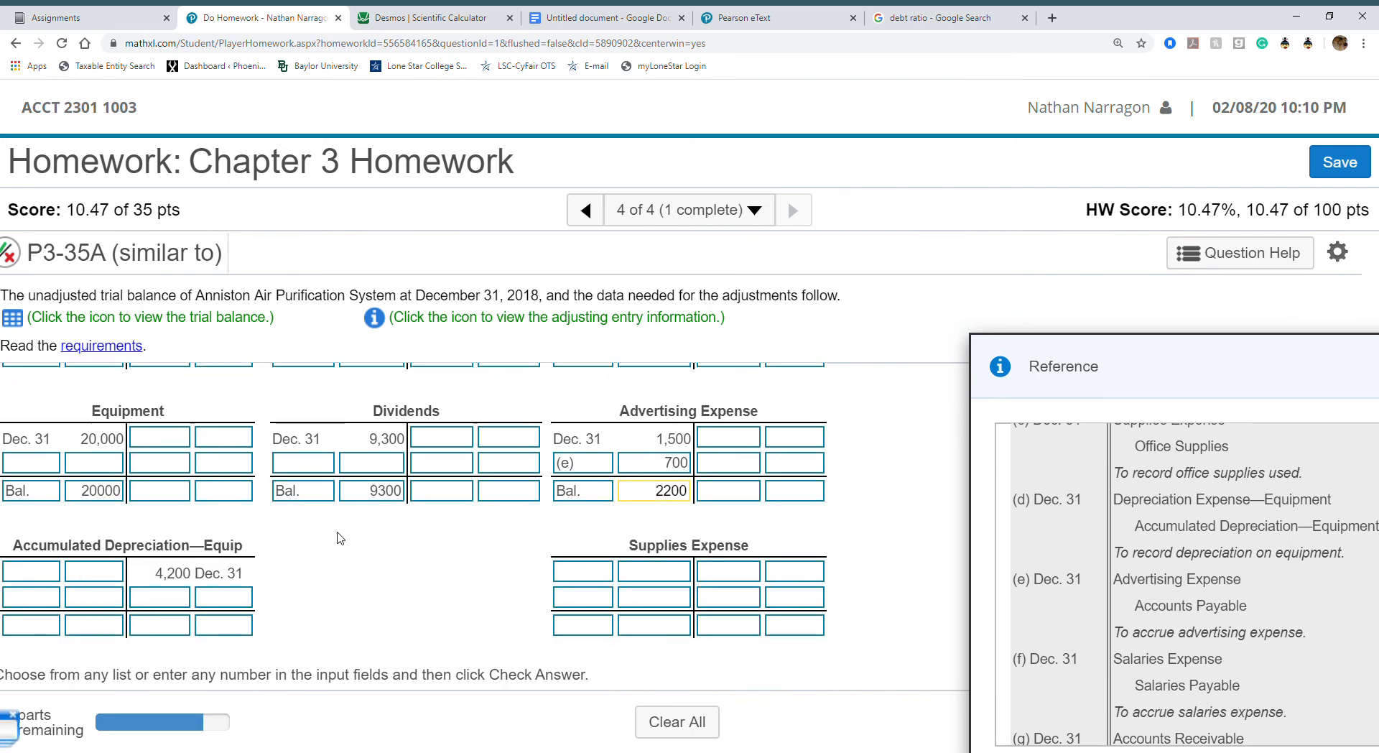
scroll(395, 642, up, 1)
scroll(395, 642, down, 1)
click(176, 569)
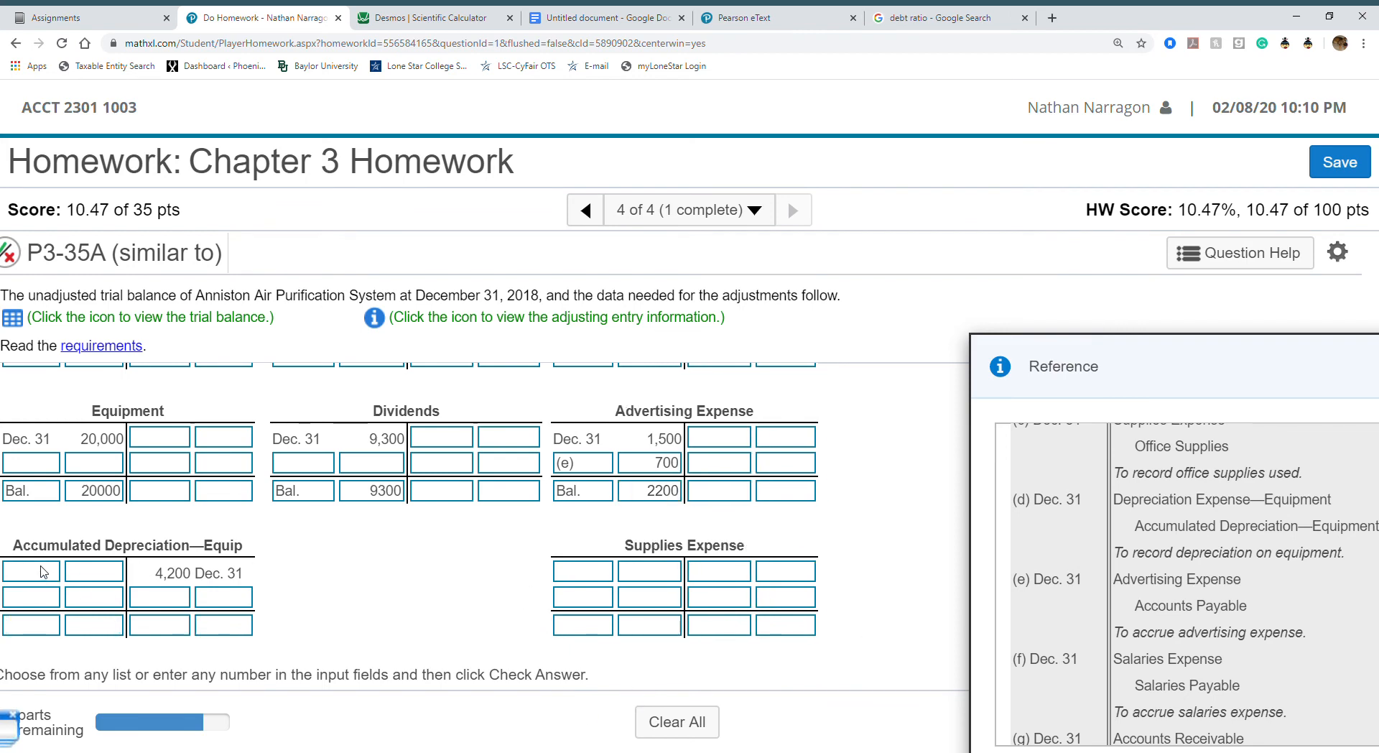
click(43, 572)
click(235, 610)
drag(1156, 352, 998, 248)
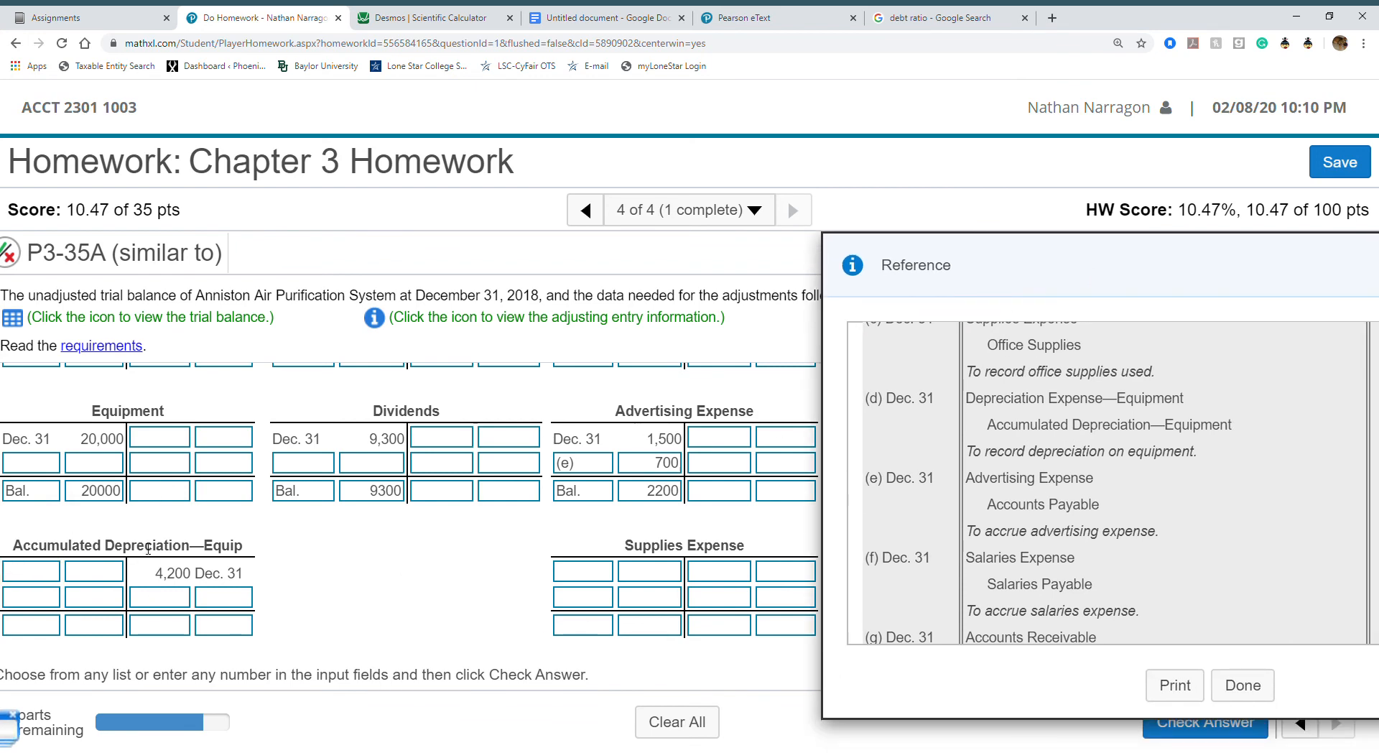
click(234, 603)
click(229, 516)
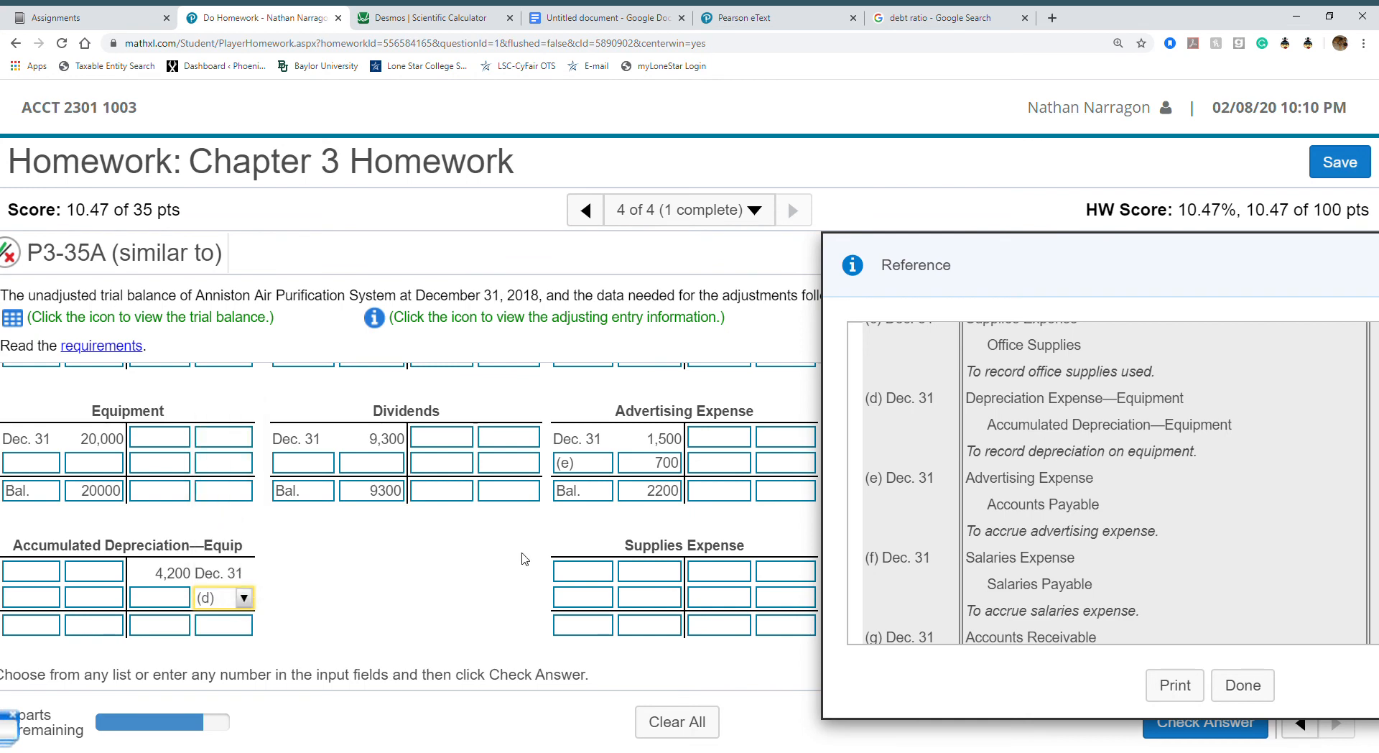
drag(1123, 252, 910, 259)
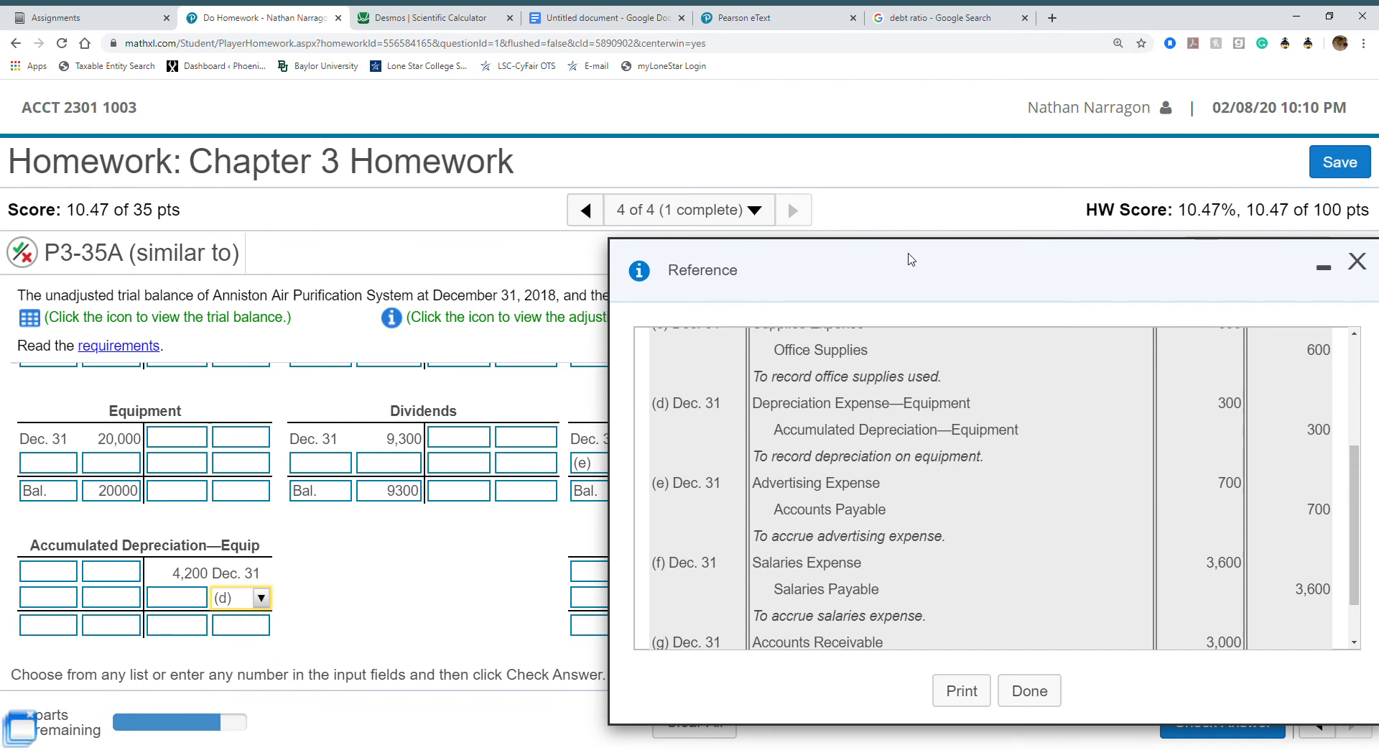
drag(910, 258, 1104, 288)
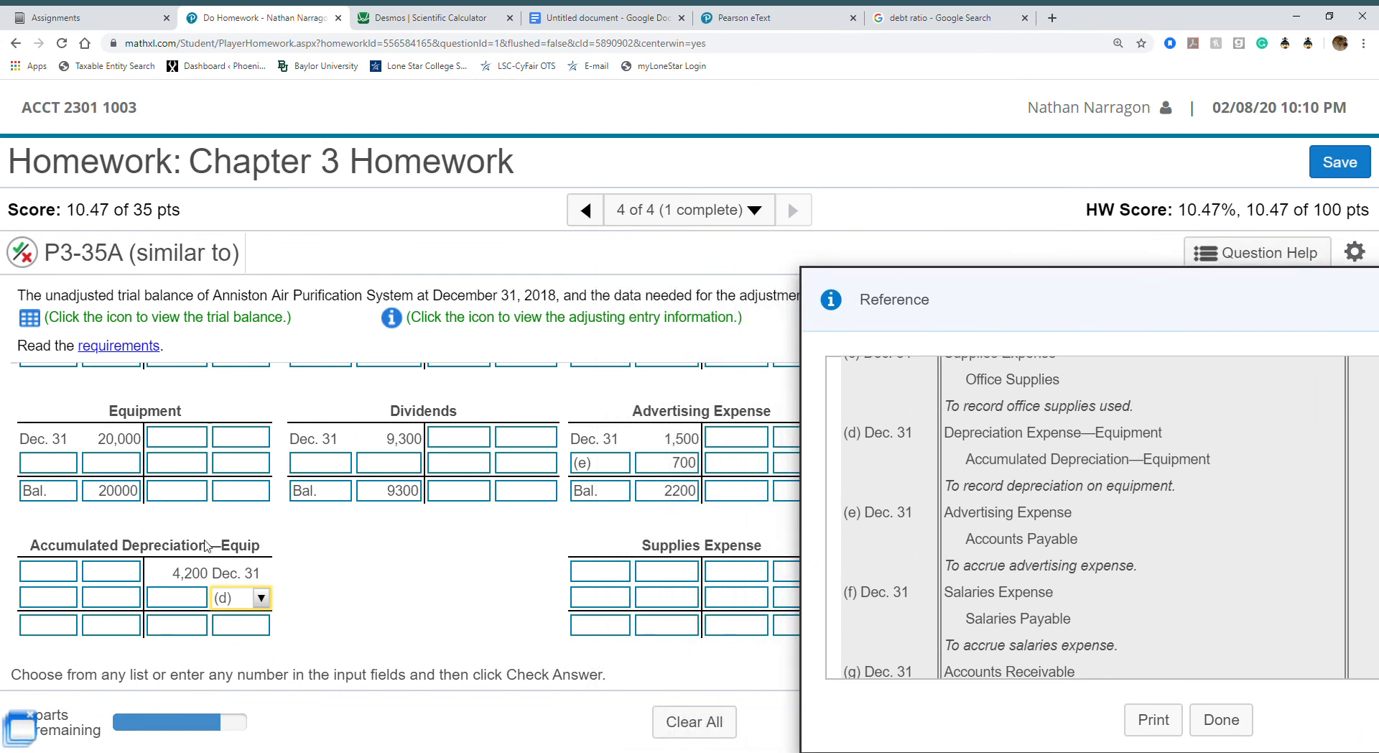
click(185, 608)
text(300)
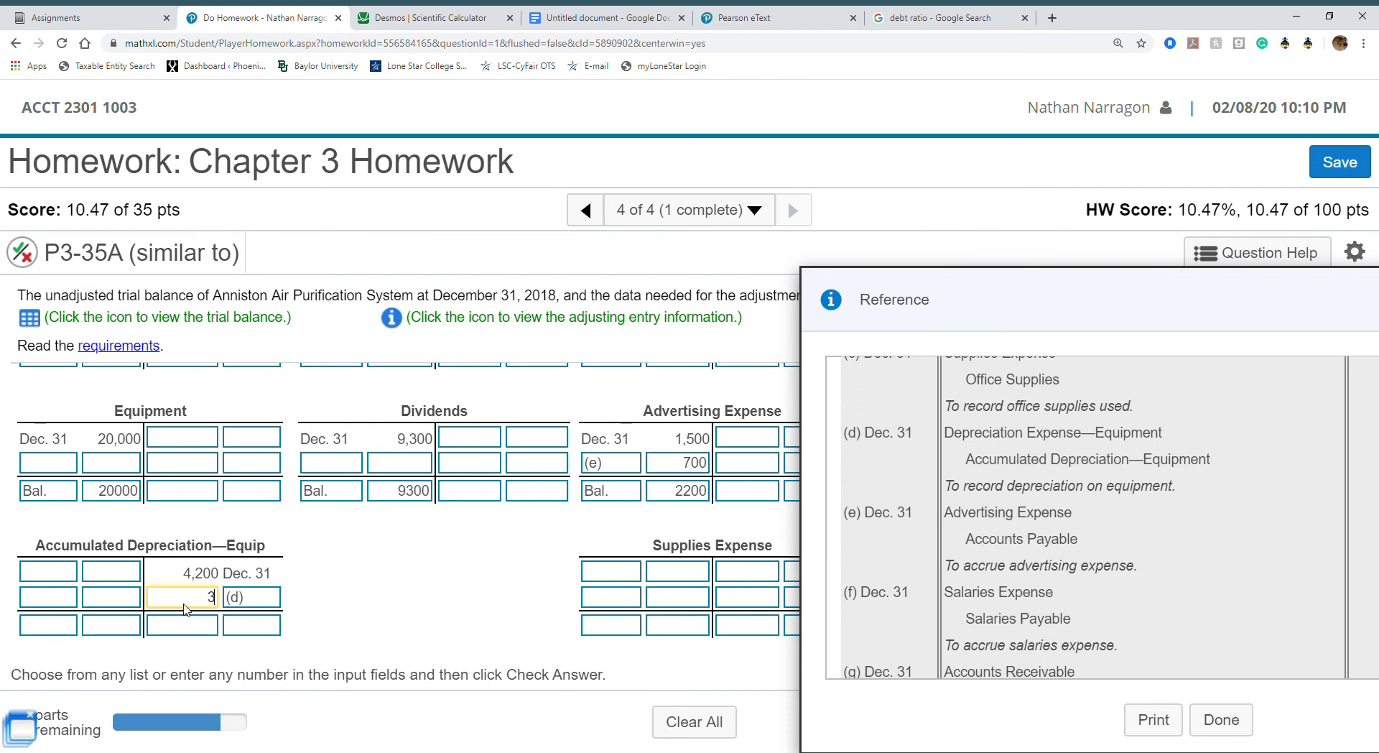
Record the Accumulated Depreciation—Equip ending credit balance as "Bal." 4500.
click(197, 624)
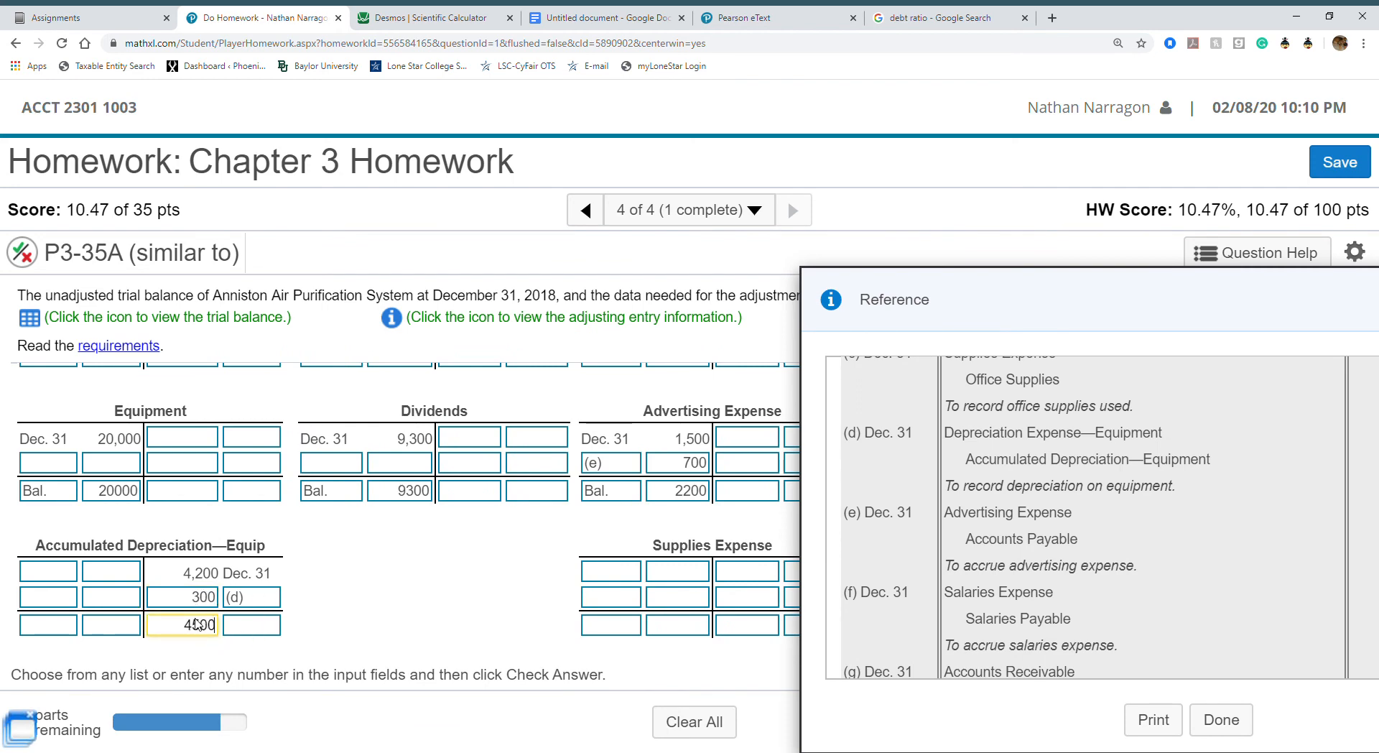
click(262, 624)
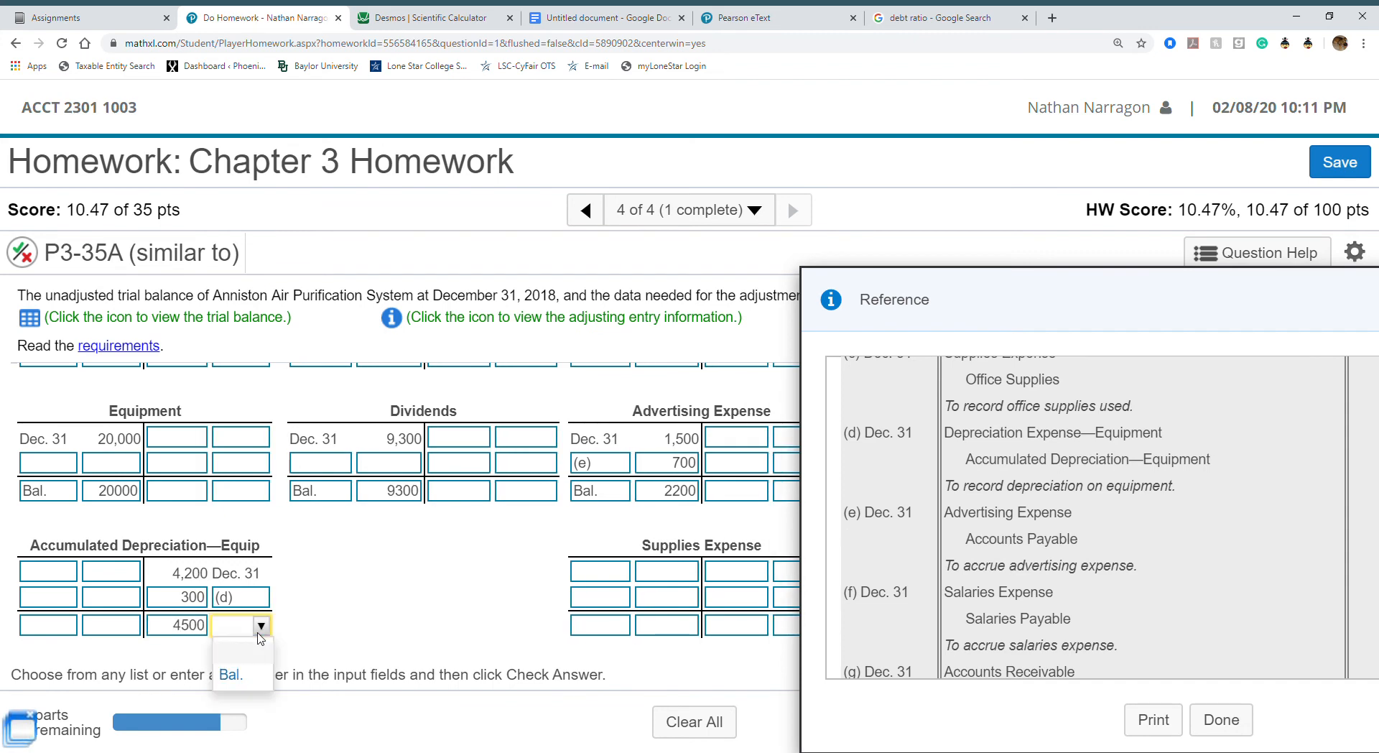
click(246, 677)
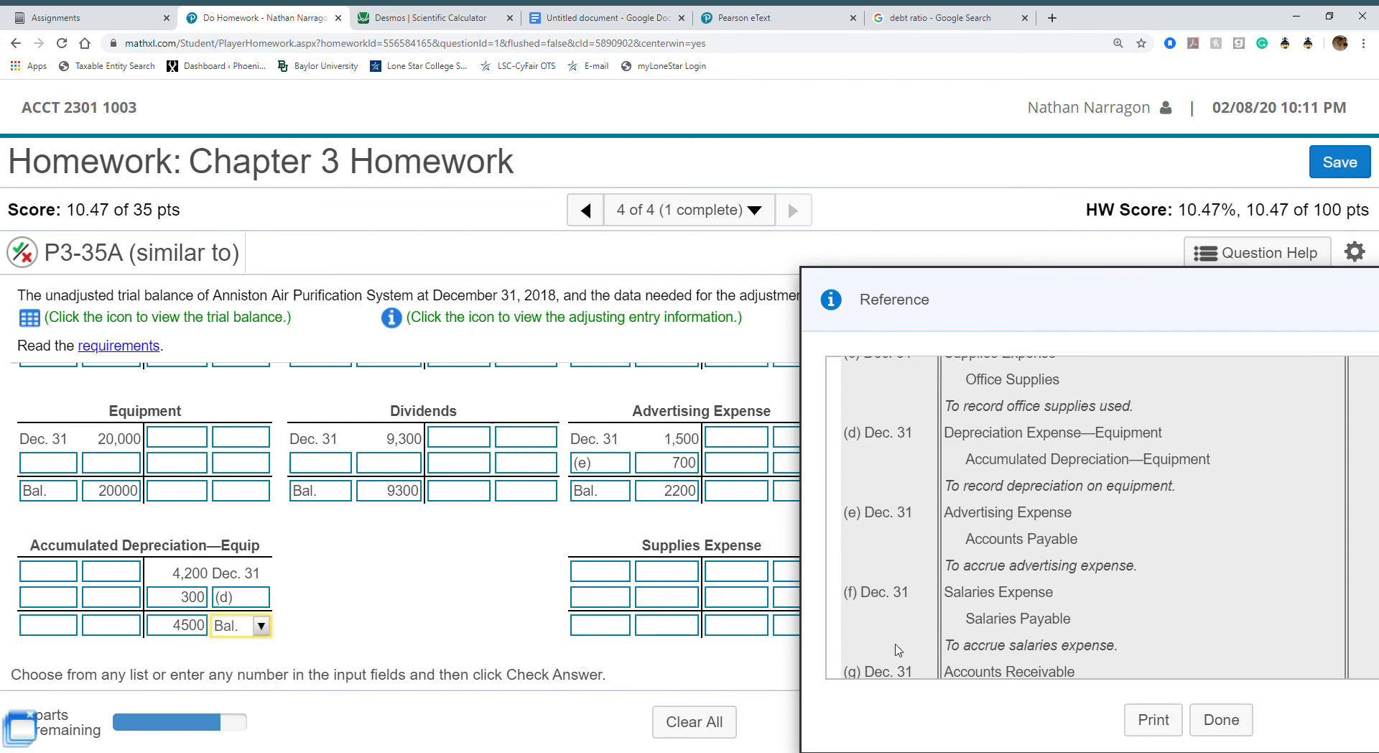
Post adjusting entry (c) as a 600 debit in the Supplies Expense T-account, moving the Reference window aside.
scroll(1074, 559, up, 2)
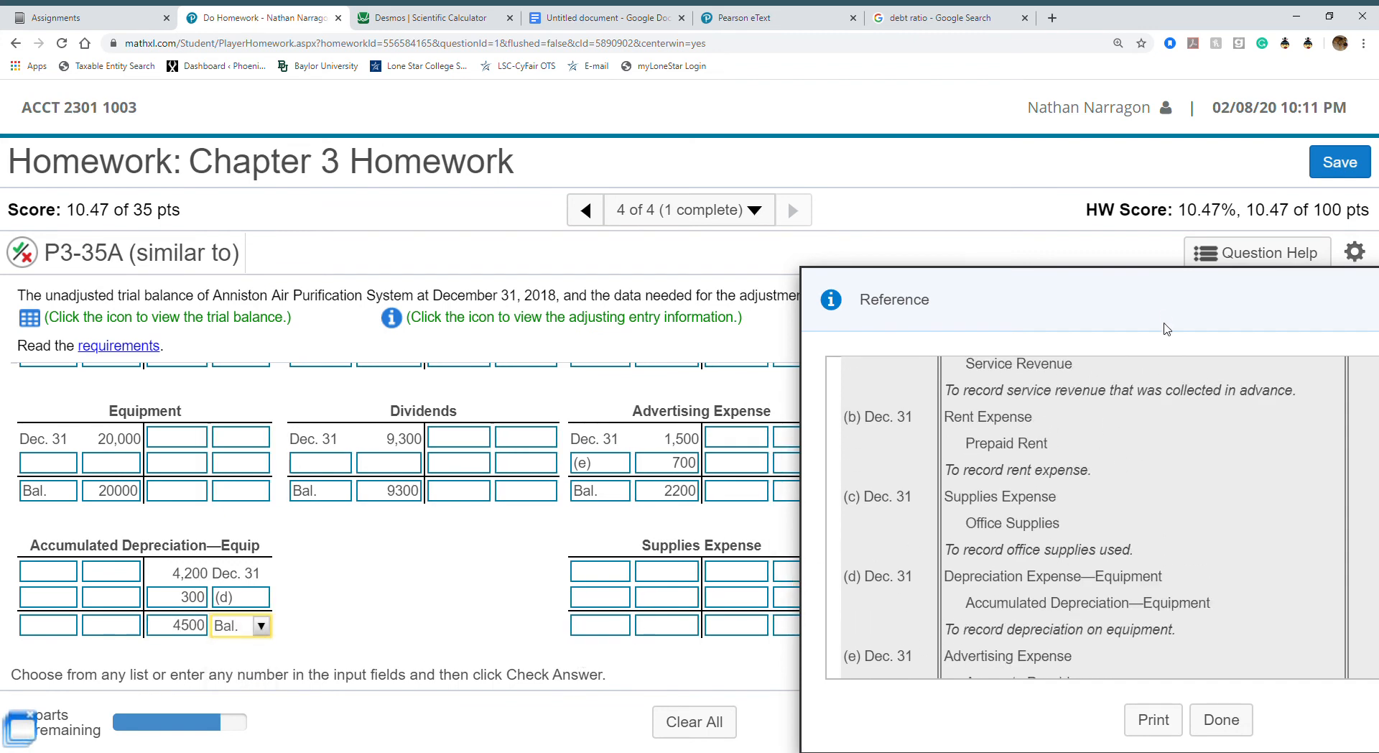
drag(1153, 290, 1289, 325)
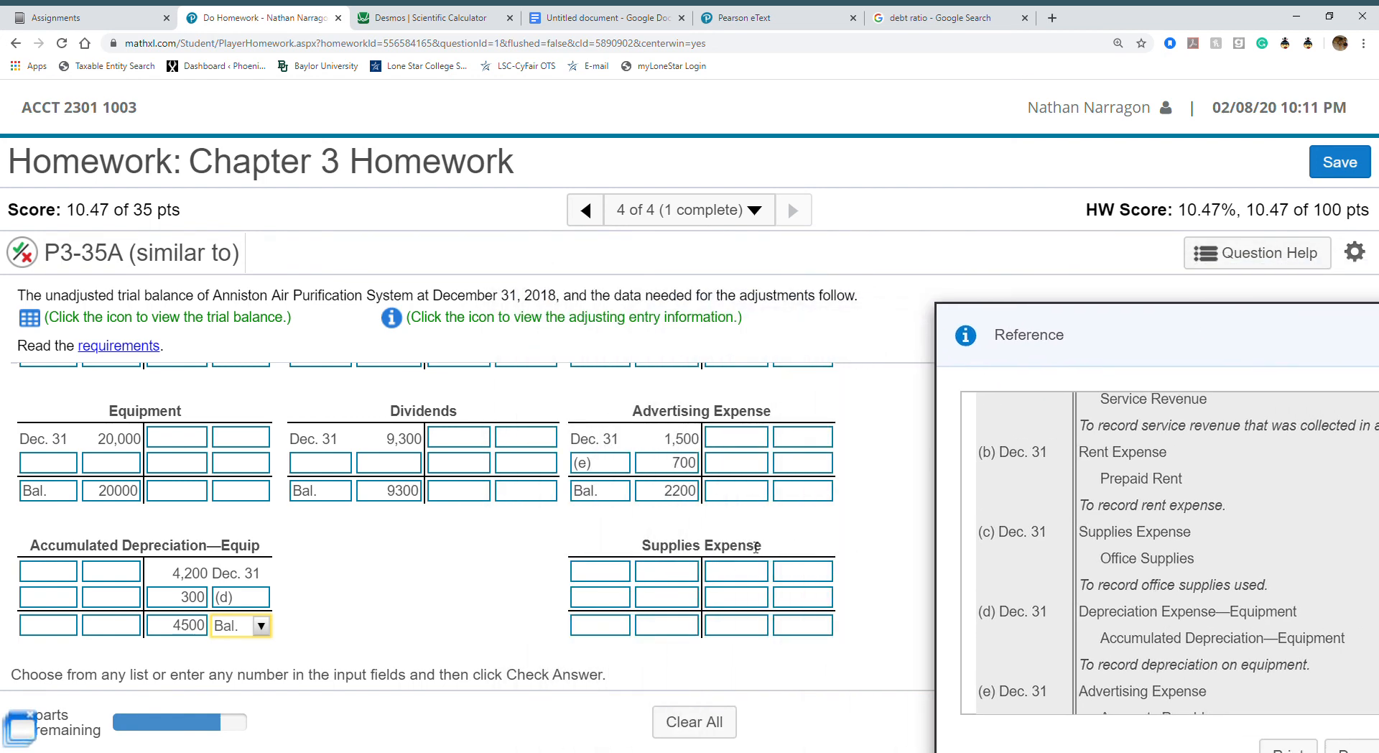
click(616, 568)
click(607, 457)
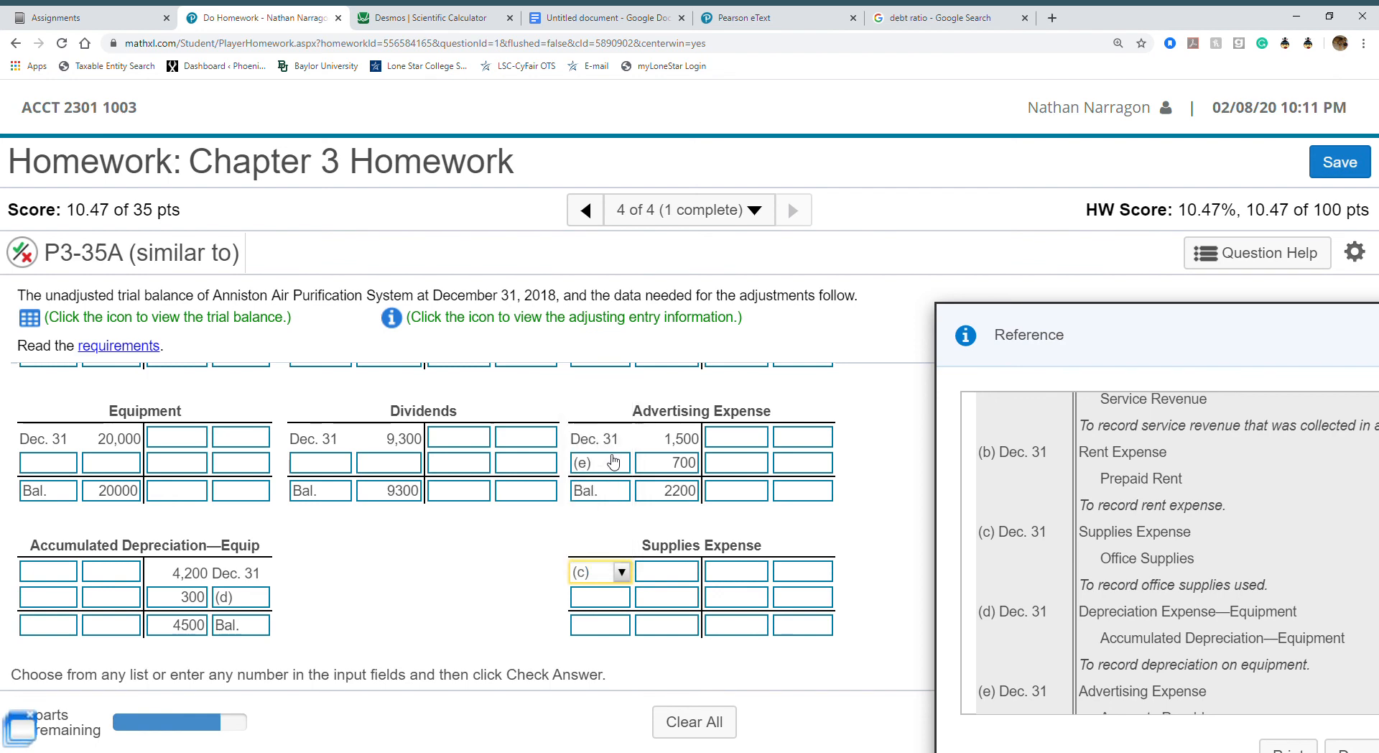
click(664, 572)
text(600)
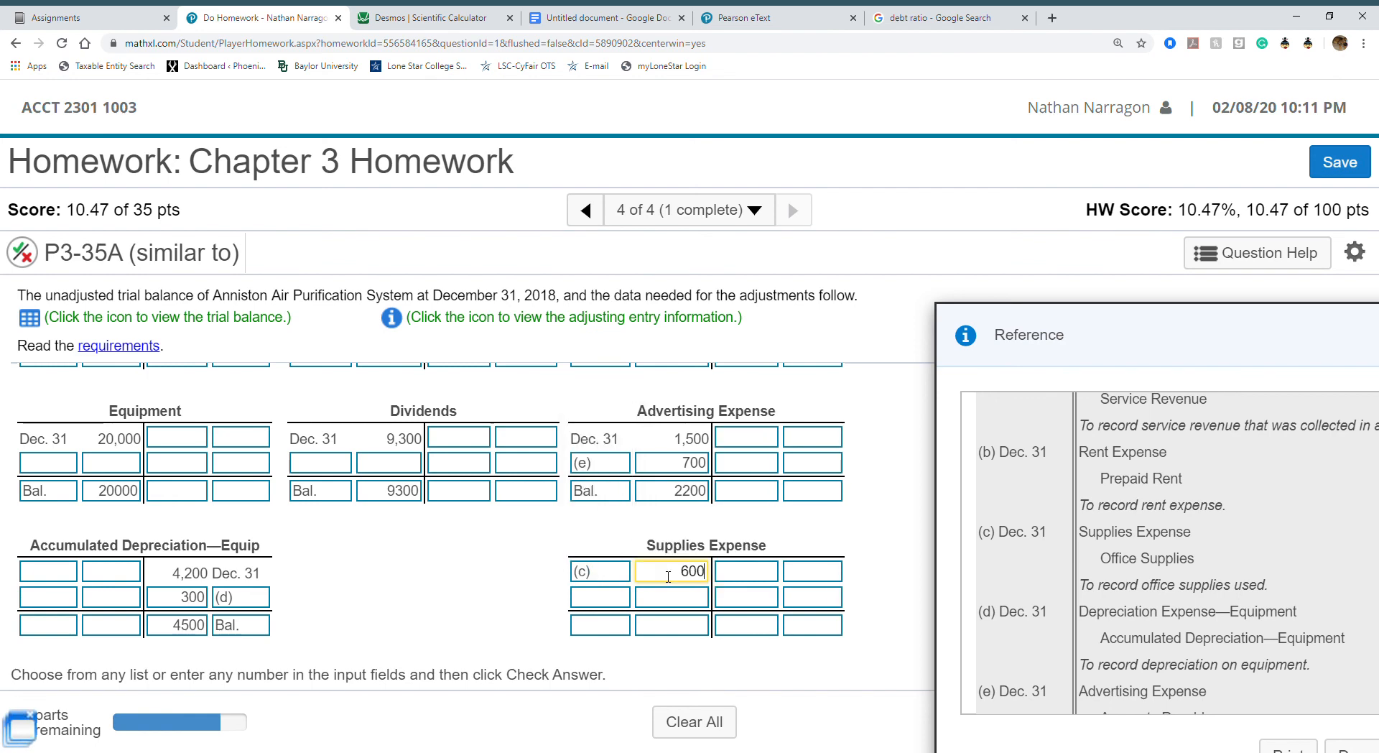
click(550, 631)
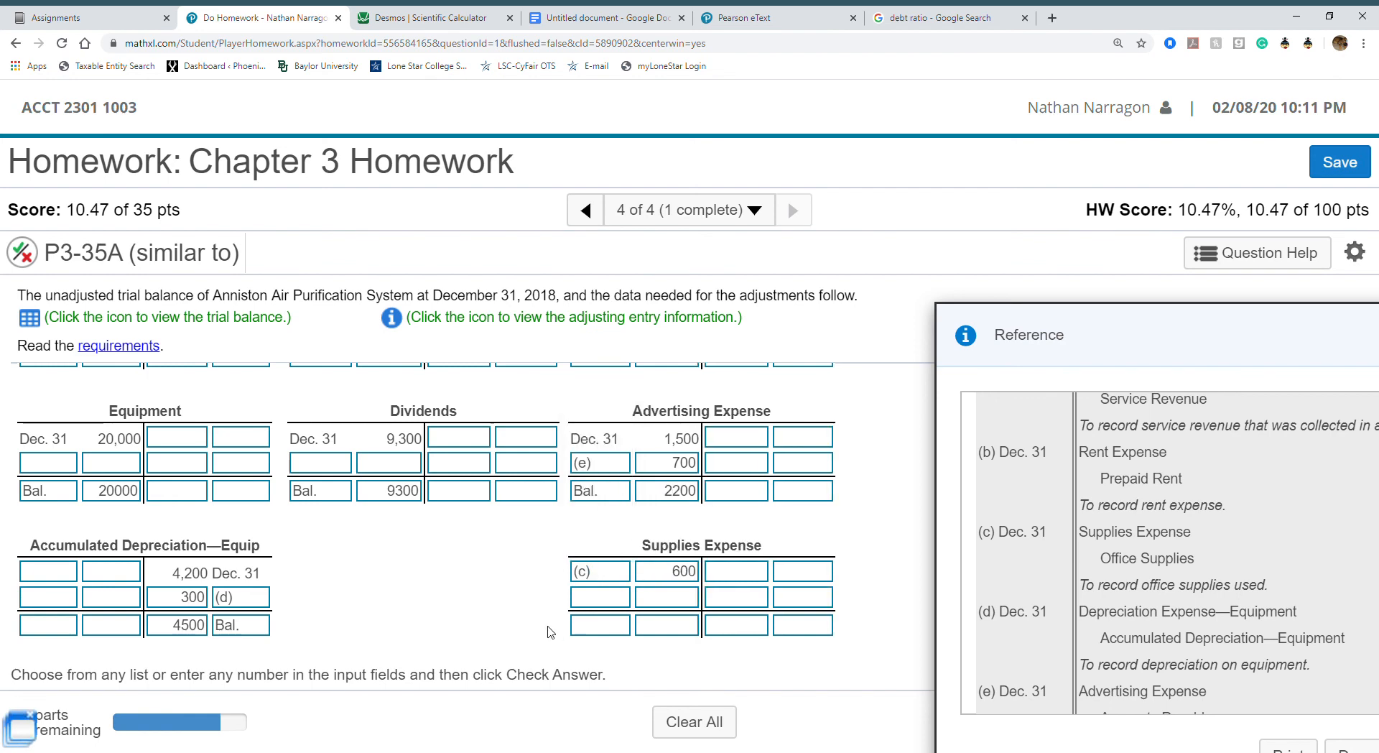
Close the Reference window, submit the Requirement 2 T-accounts for checking and dismiss the feedback.
drag(1306, 336, 656, 310)
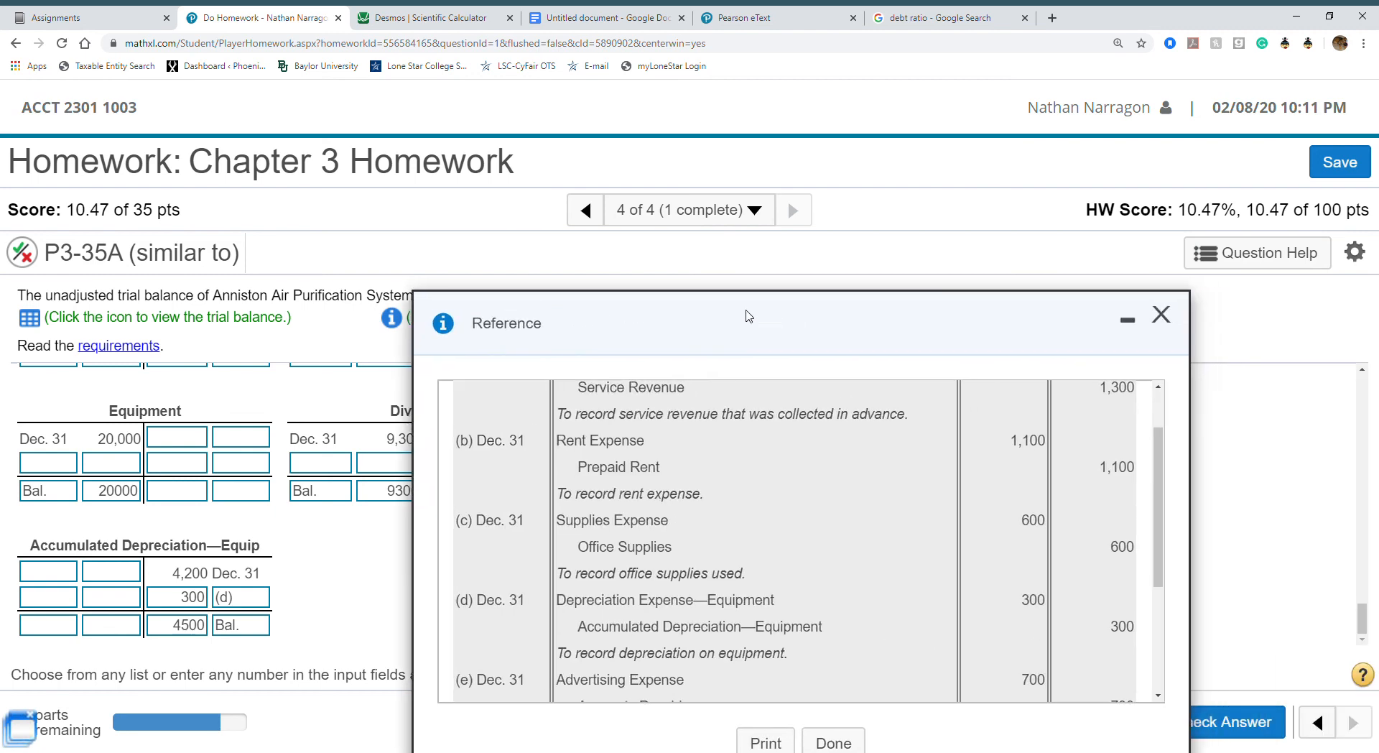
click(1056, 319)
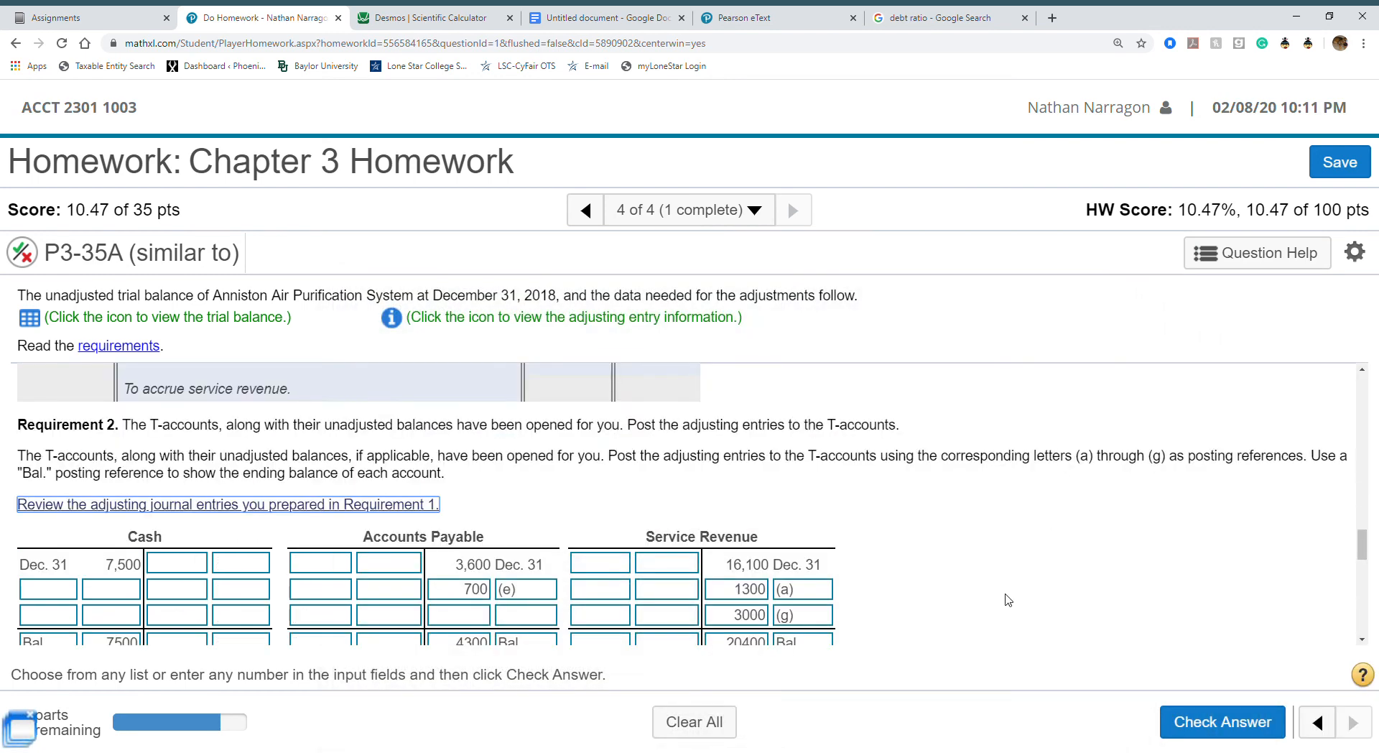
click(1222, 722)
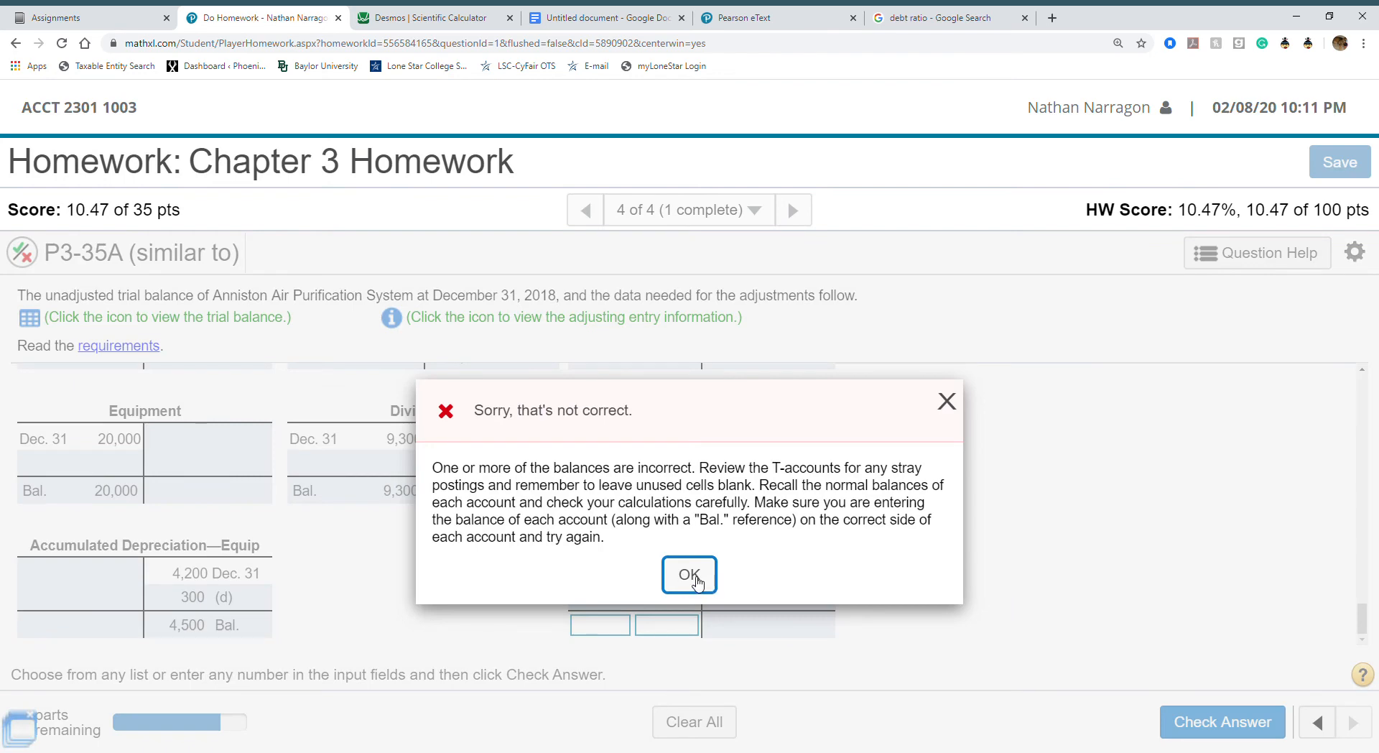
click(690, 575)
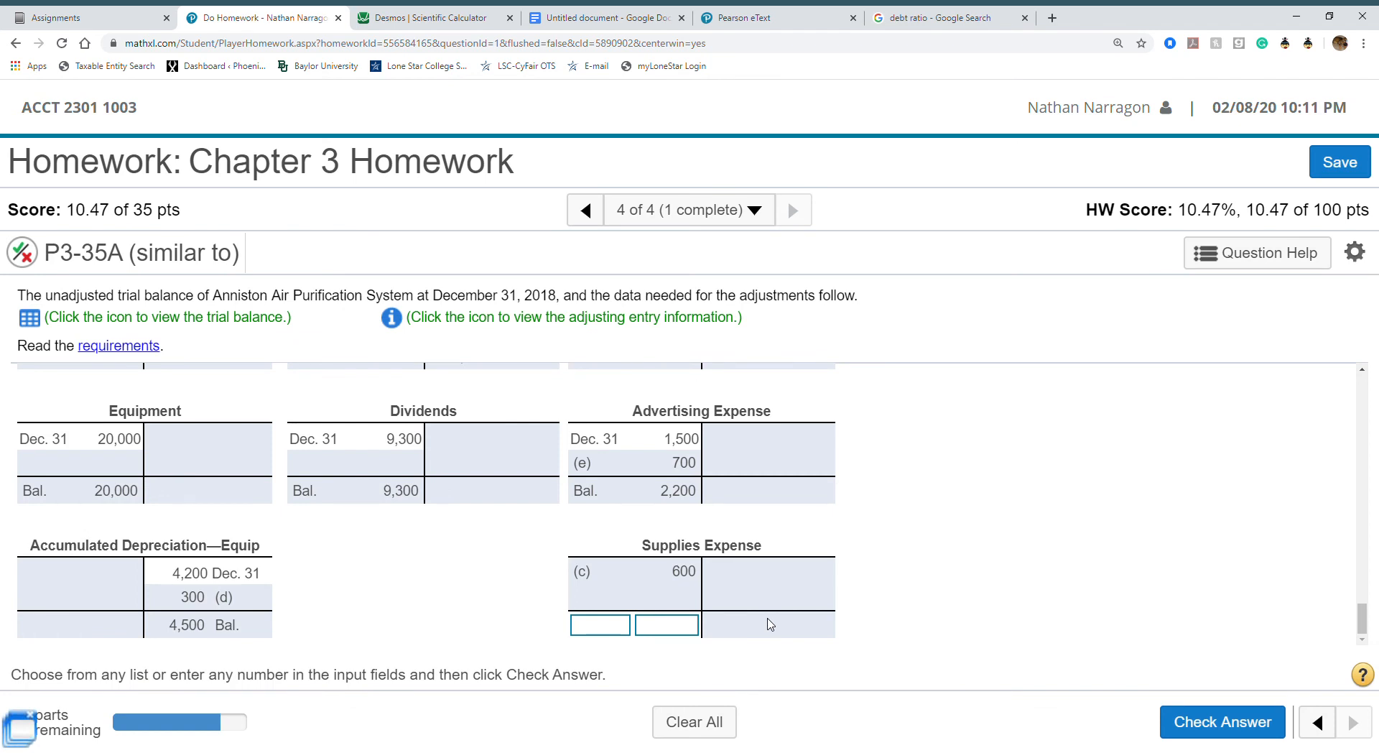
Record the Supplies Expense ending debit balance as "Bal." 600 and resubmit the T-accounts for checking.
click(626, 624)
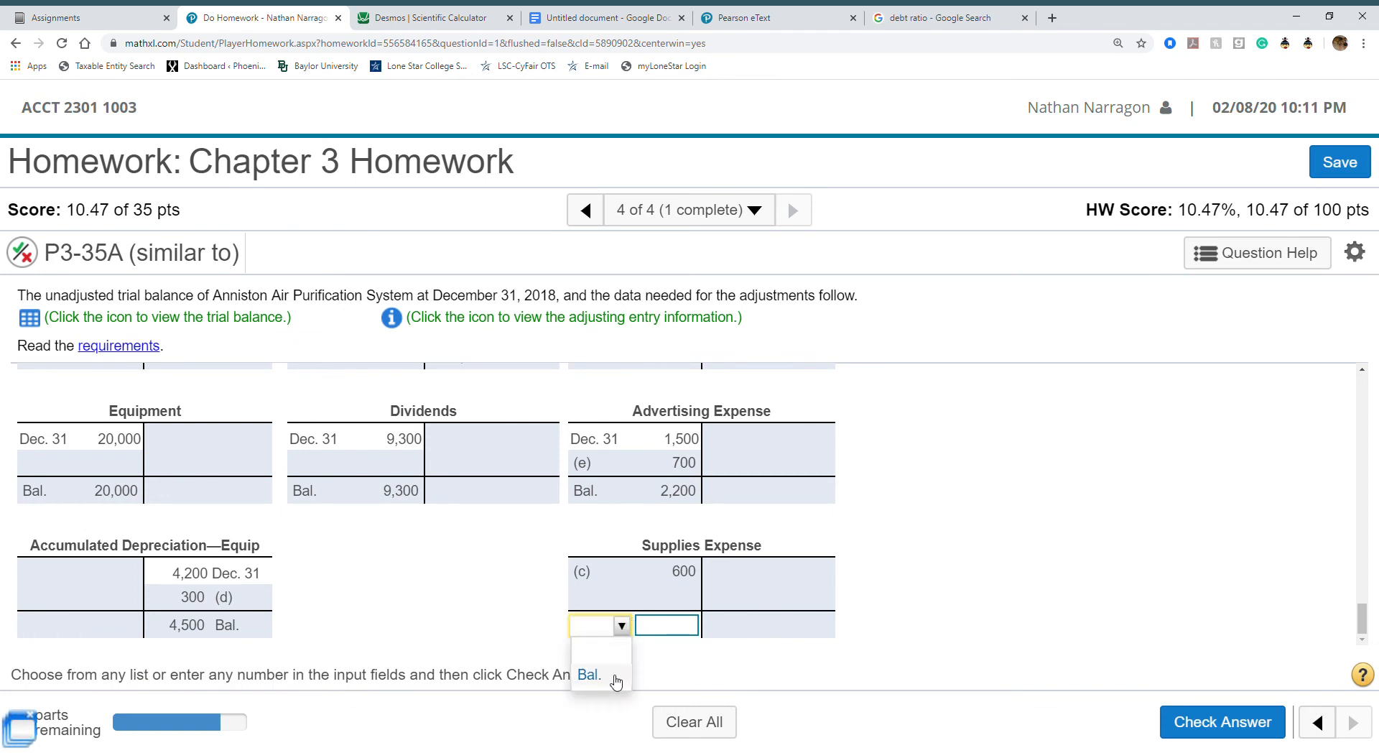
click(596, 650)
click(664, 632)
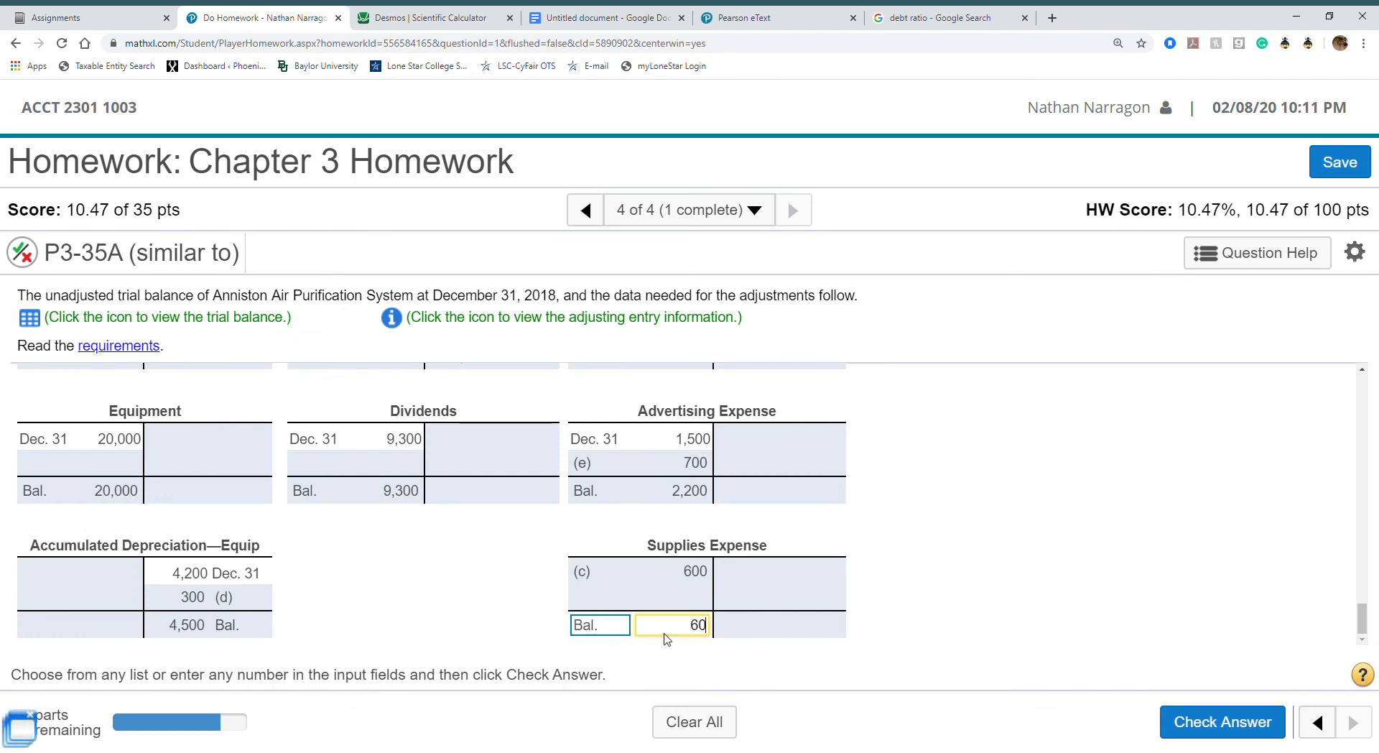
click(1224, 724)
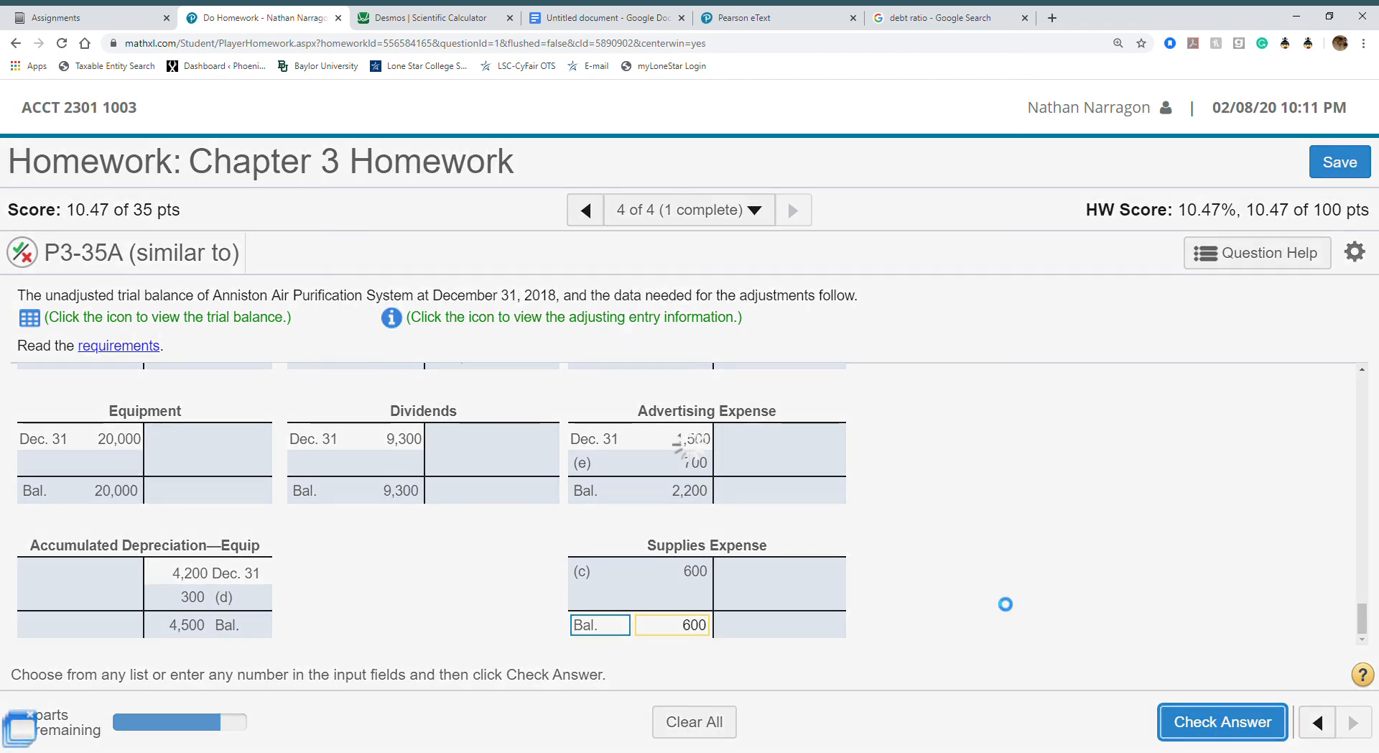
key(Return)
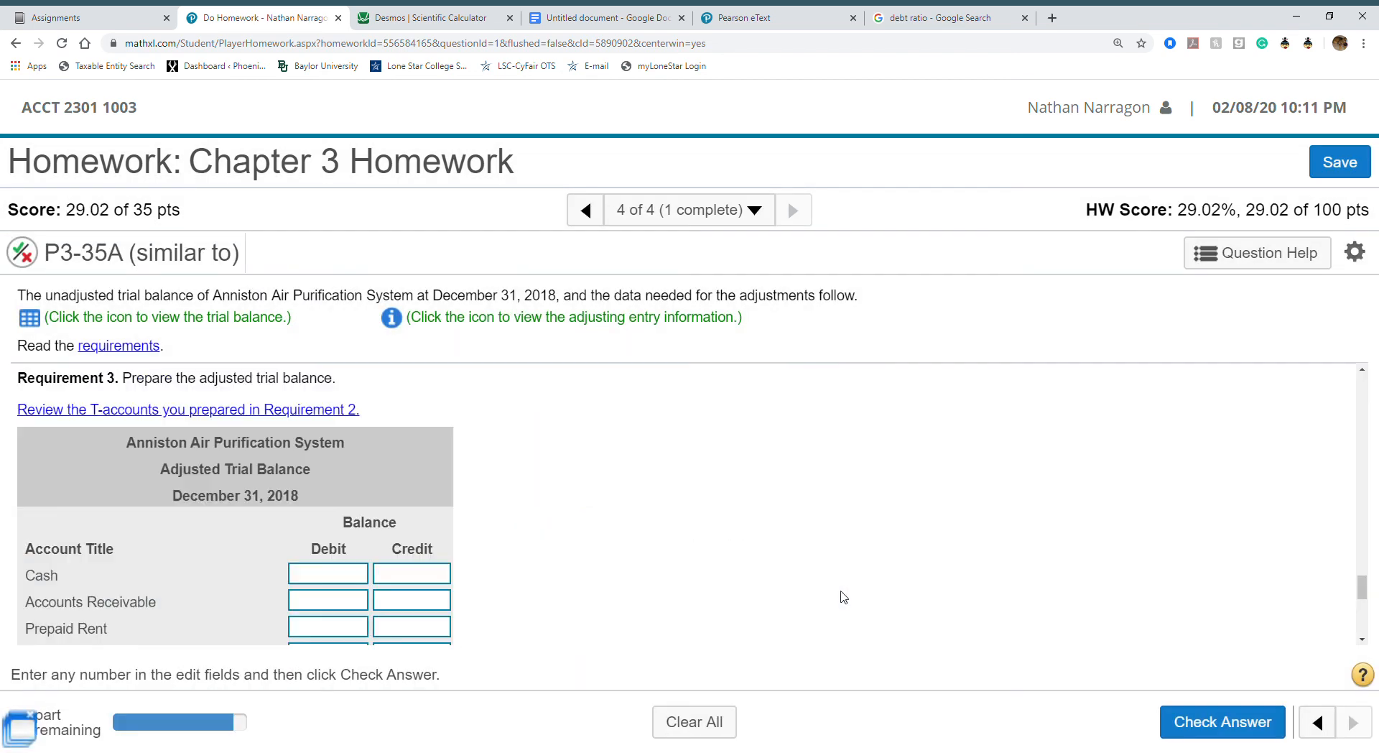
Open the review of the Requirement 2 T-accounts and place its Reference window beside the adjusted trial balance.
scroll(578, 596, down, 6)
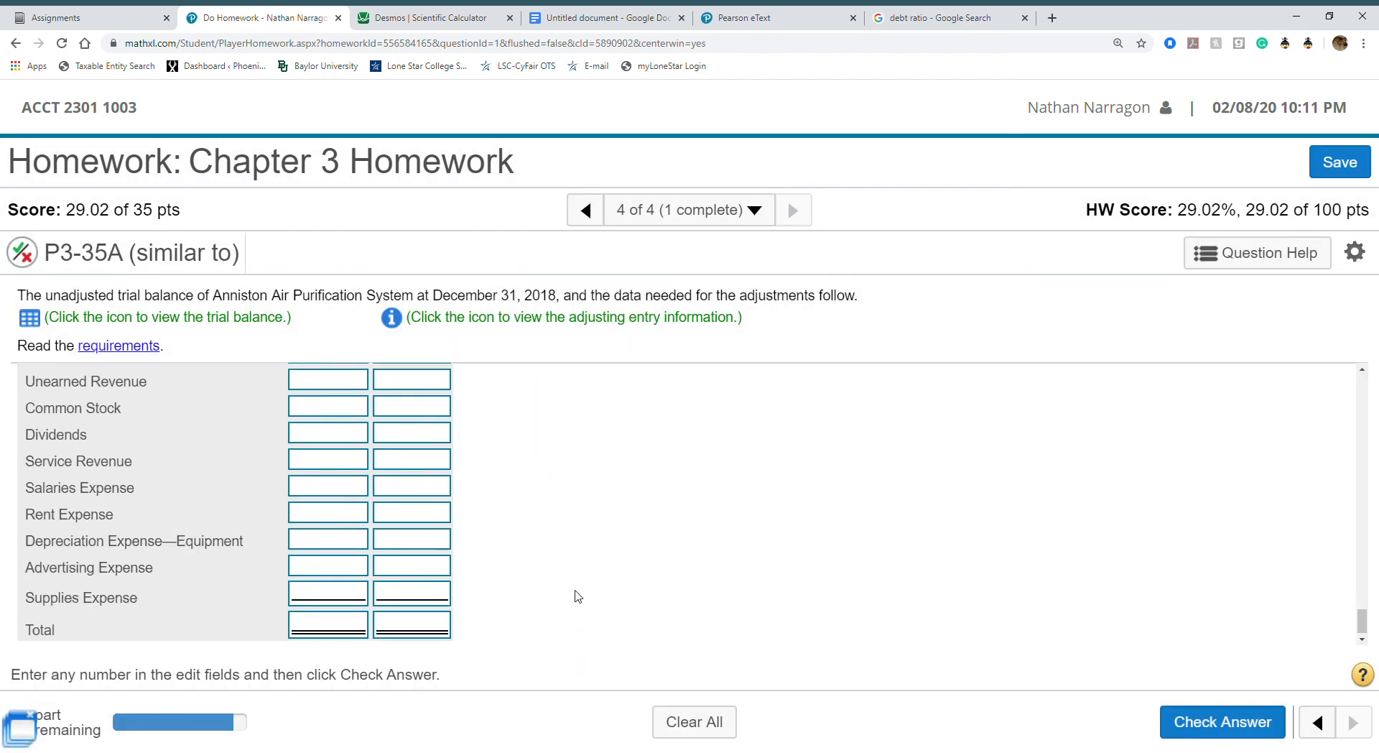
scroll(578, 596, up, 9)
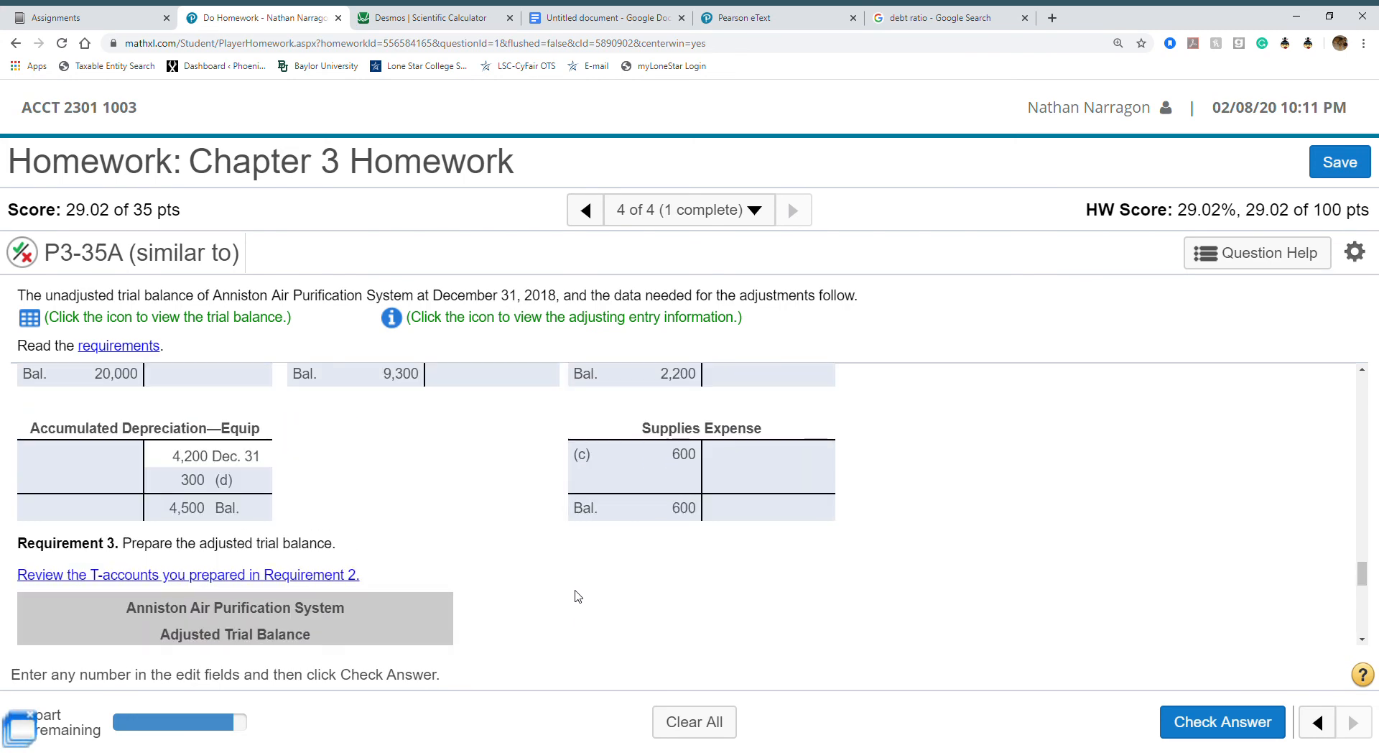
click(298, 575)
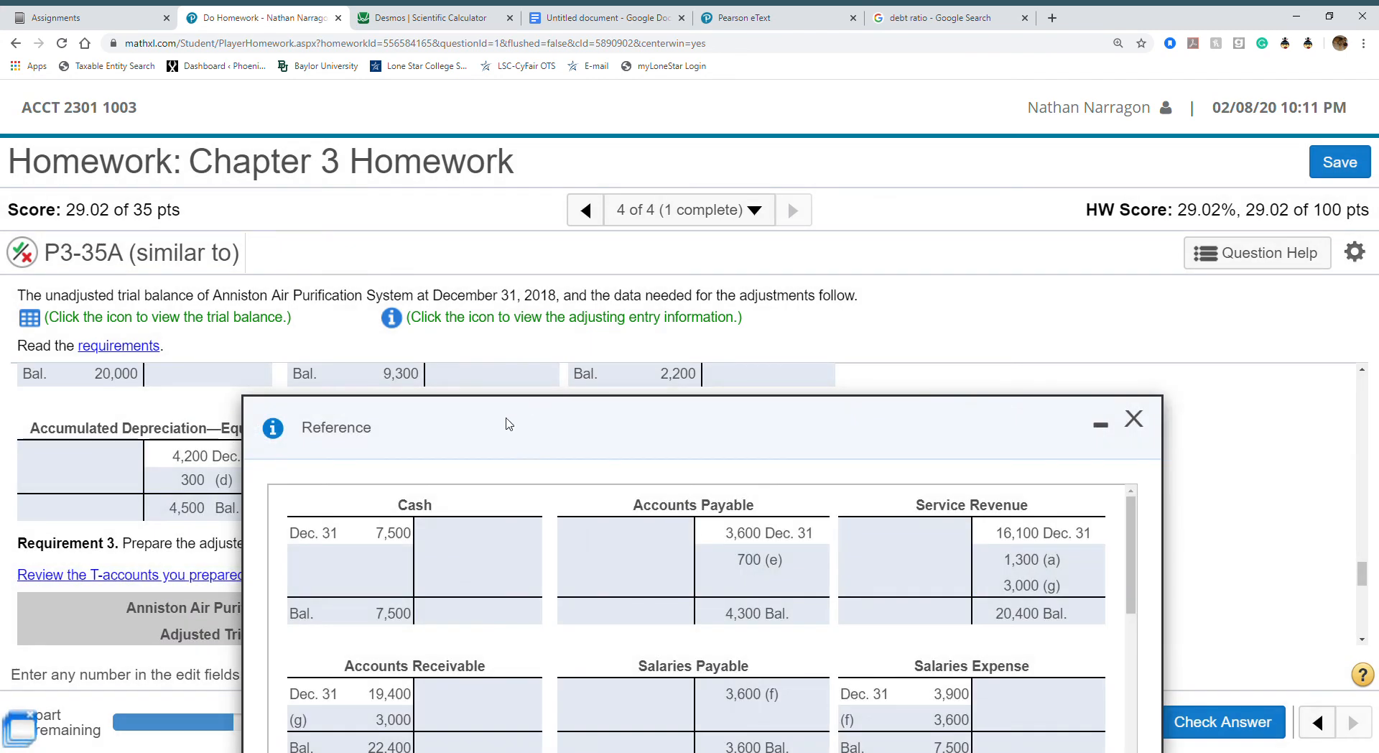
drag(505, 422, 947, 239)
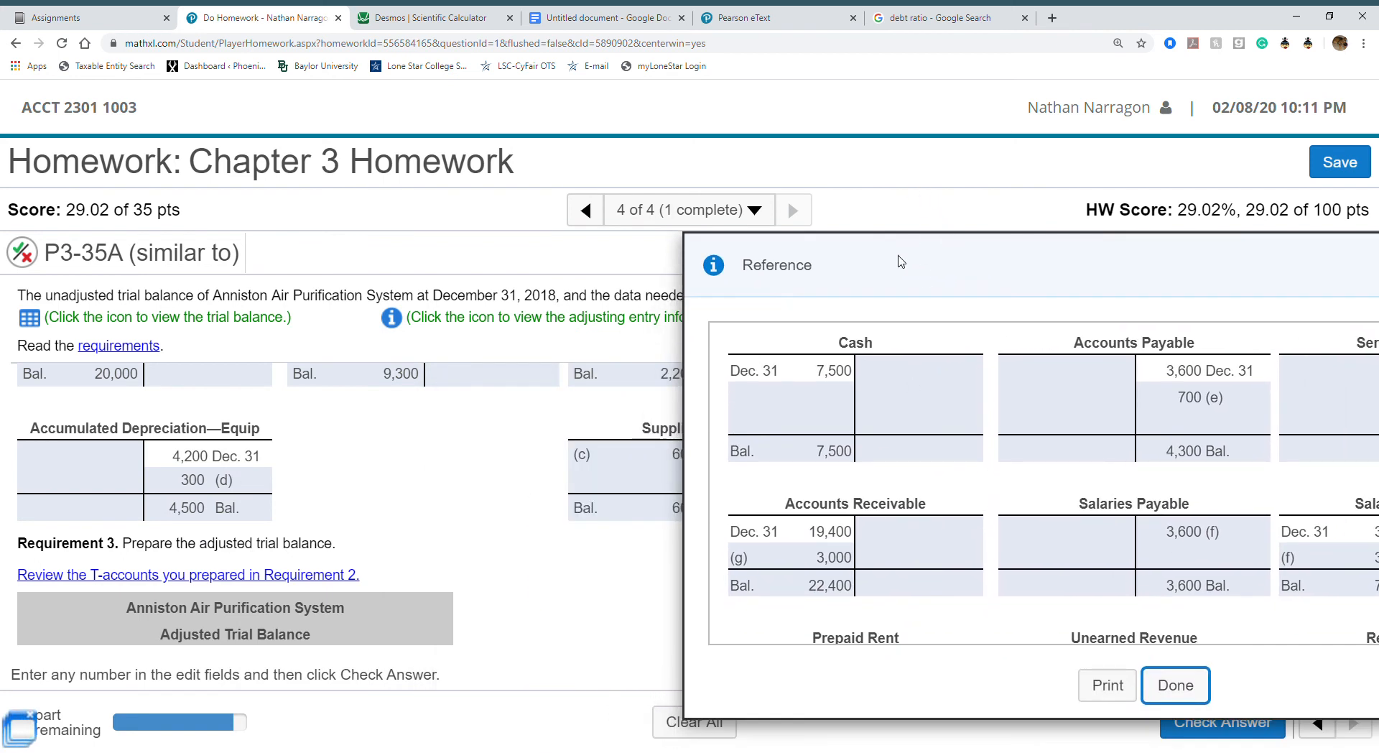
drag(766, 236, 687, 246)
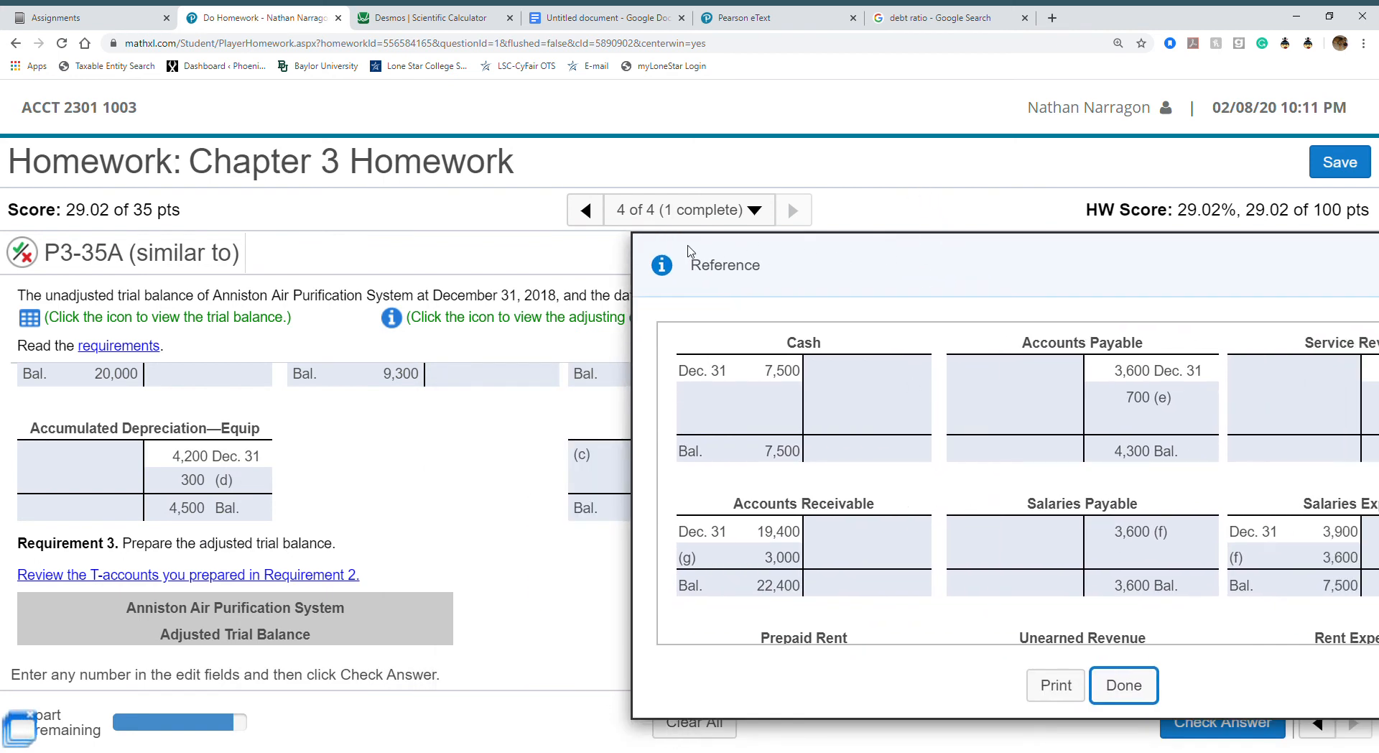
drag(820, 254, 748, 253)
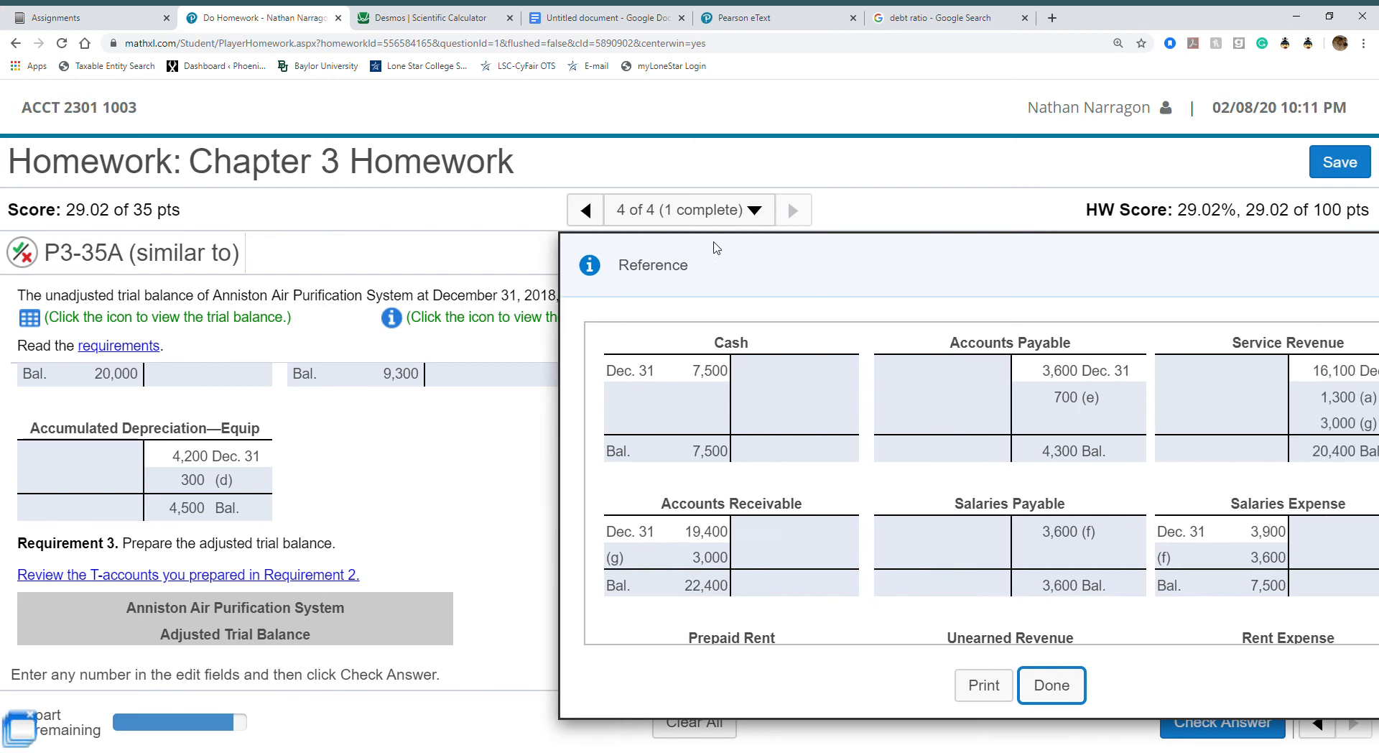
drag(922, 254, 870, 255)
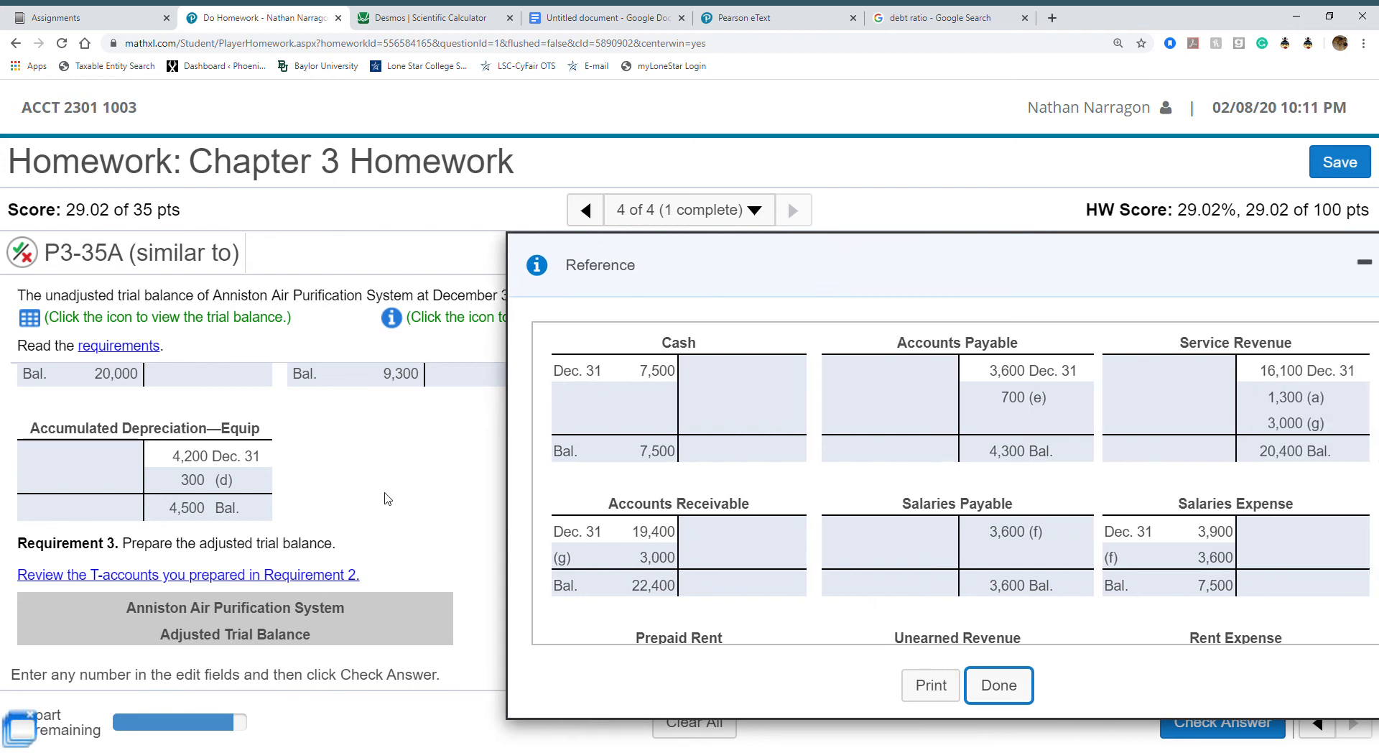
Enter the debit balances for Cash, 7500, and Accounts Receivable, 22400, in the adjusted trial balance.
scroll(385, 493, down, 4)
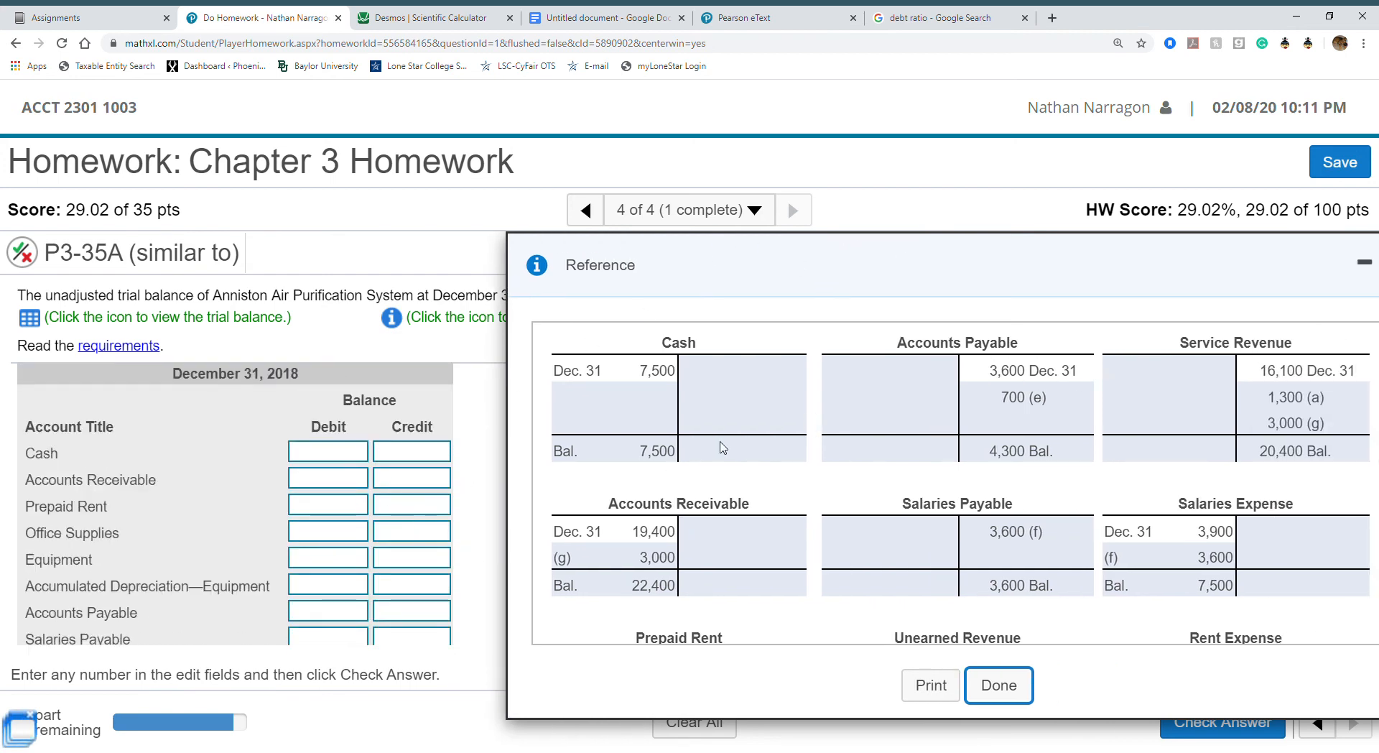
click(355, 453)
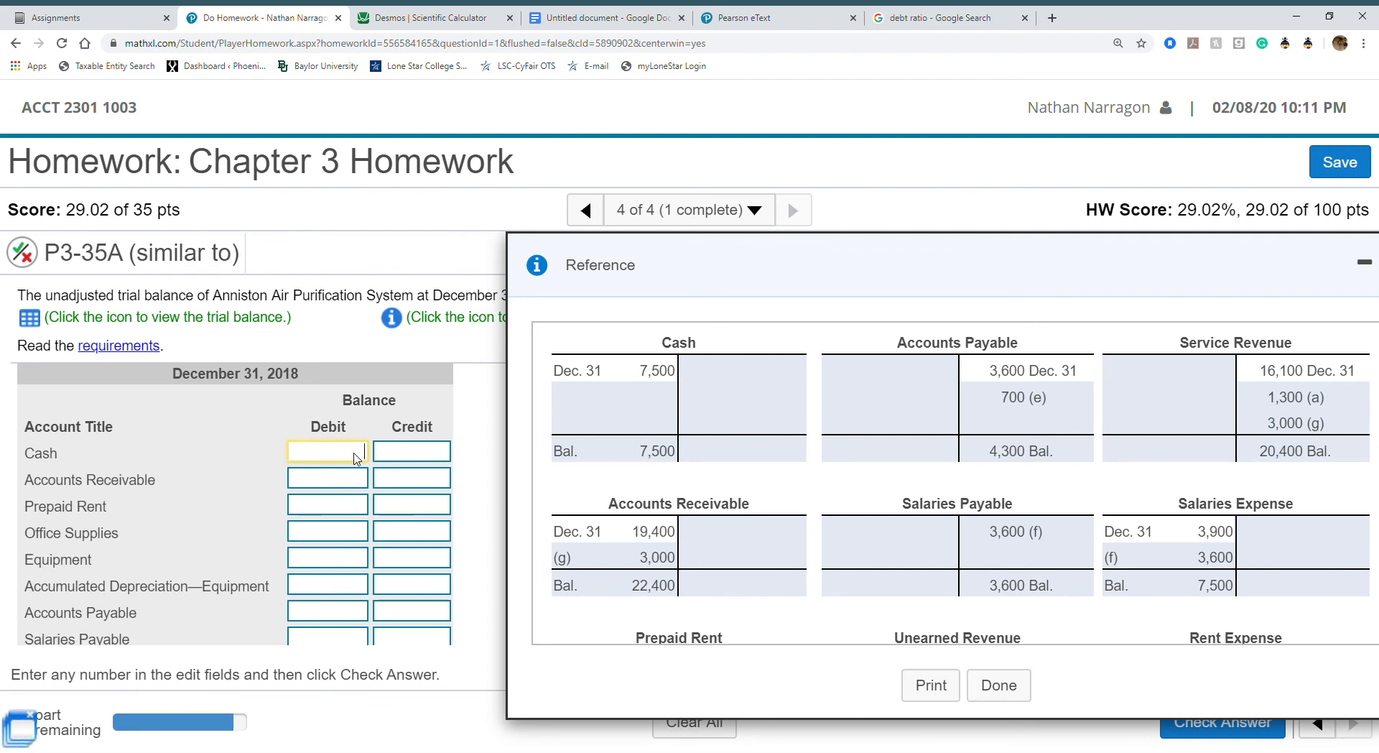
text(7500)
scroll(722, 585, down, 2)
scroll(721, 585, up, 1)
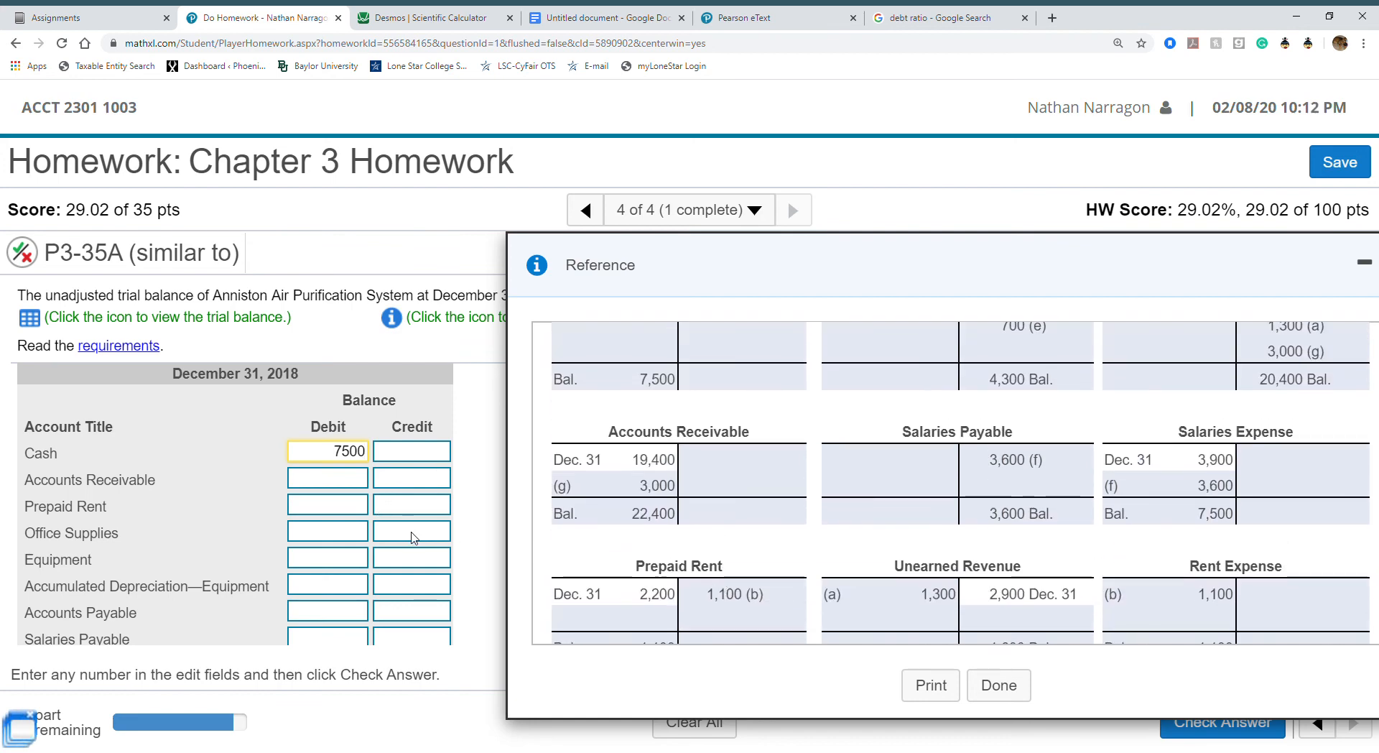
click(335, 483)
text(22400)
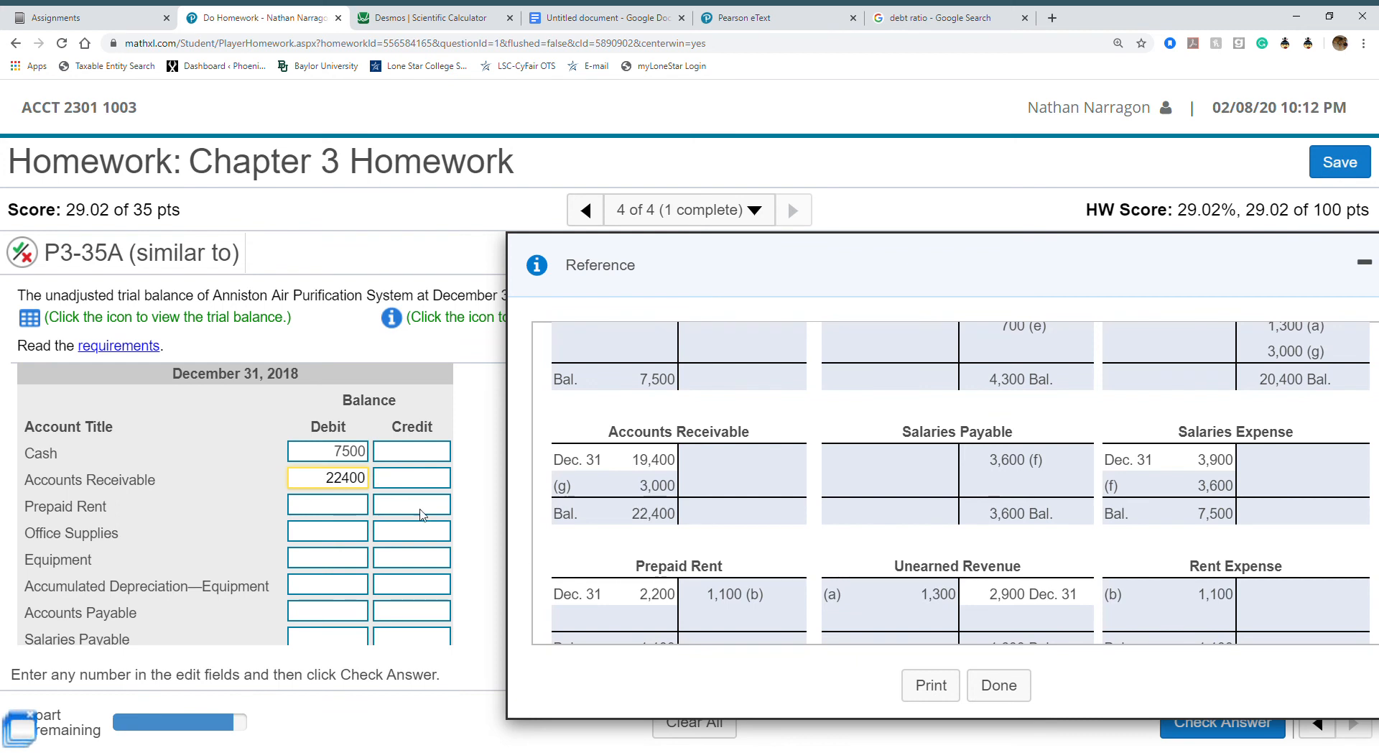
Look up the T-account balances and enter debits of 1100 for Prepaid Rent and 900 for Office Supplies.
scroll(422, 515, down, 2)
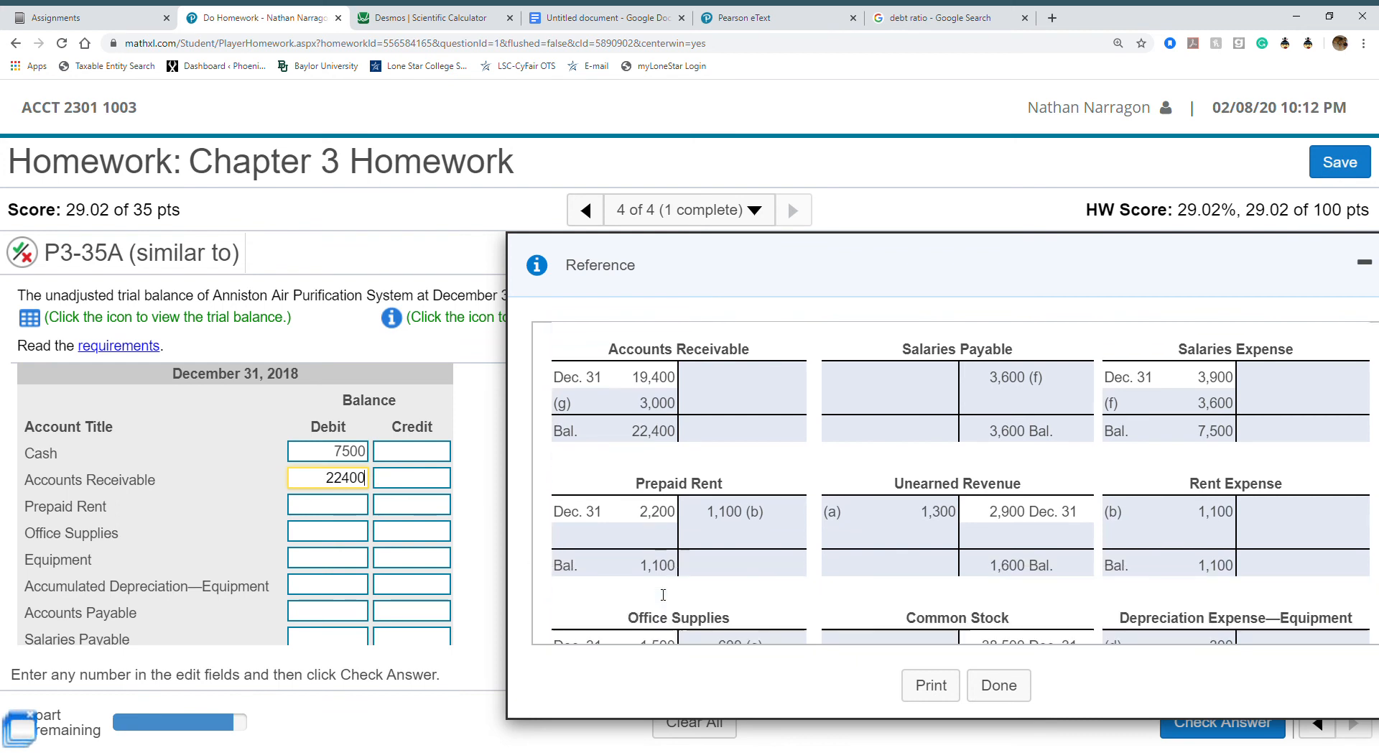
click(348, 505)
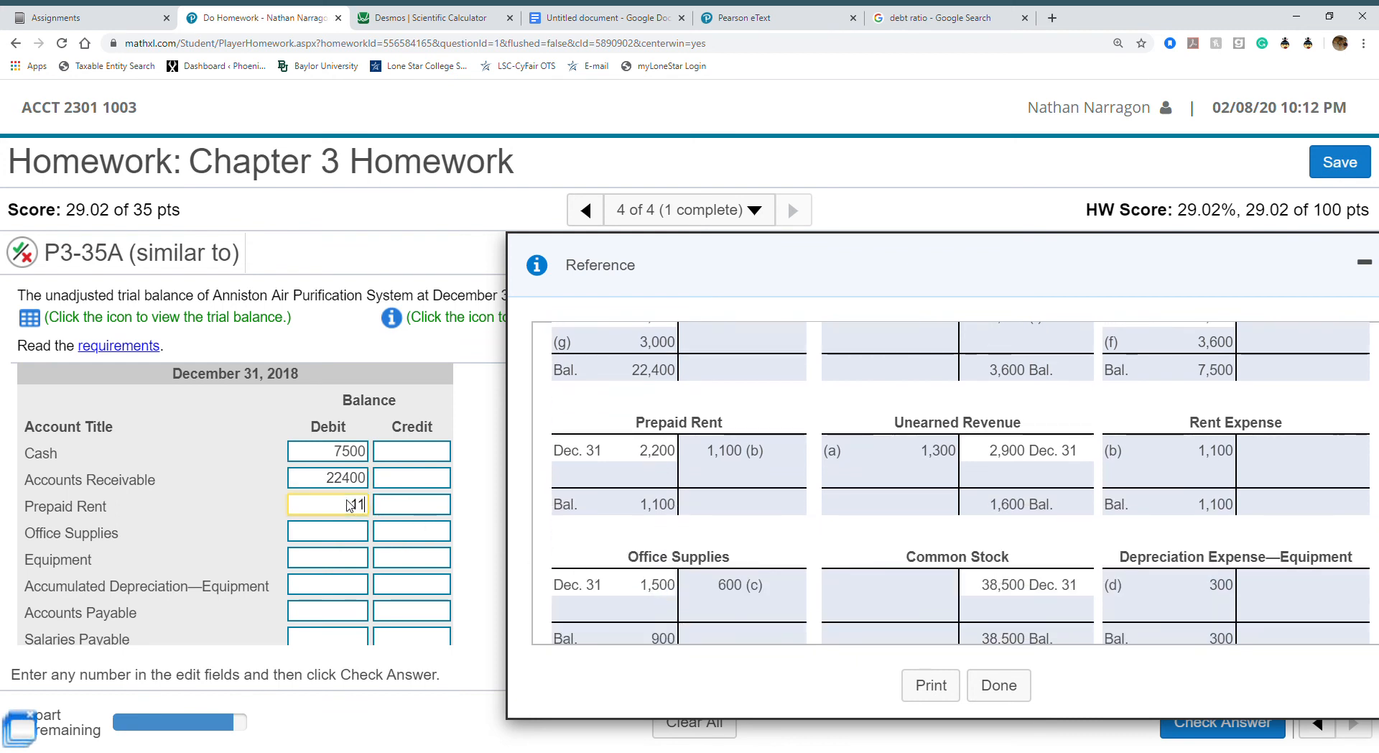
scroll(605, 587, down, 2)
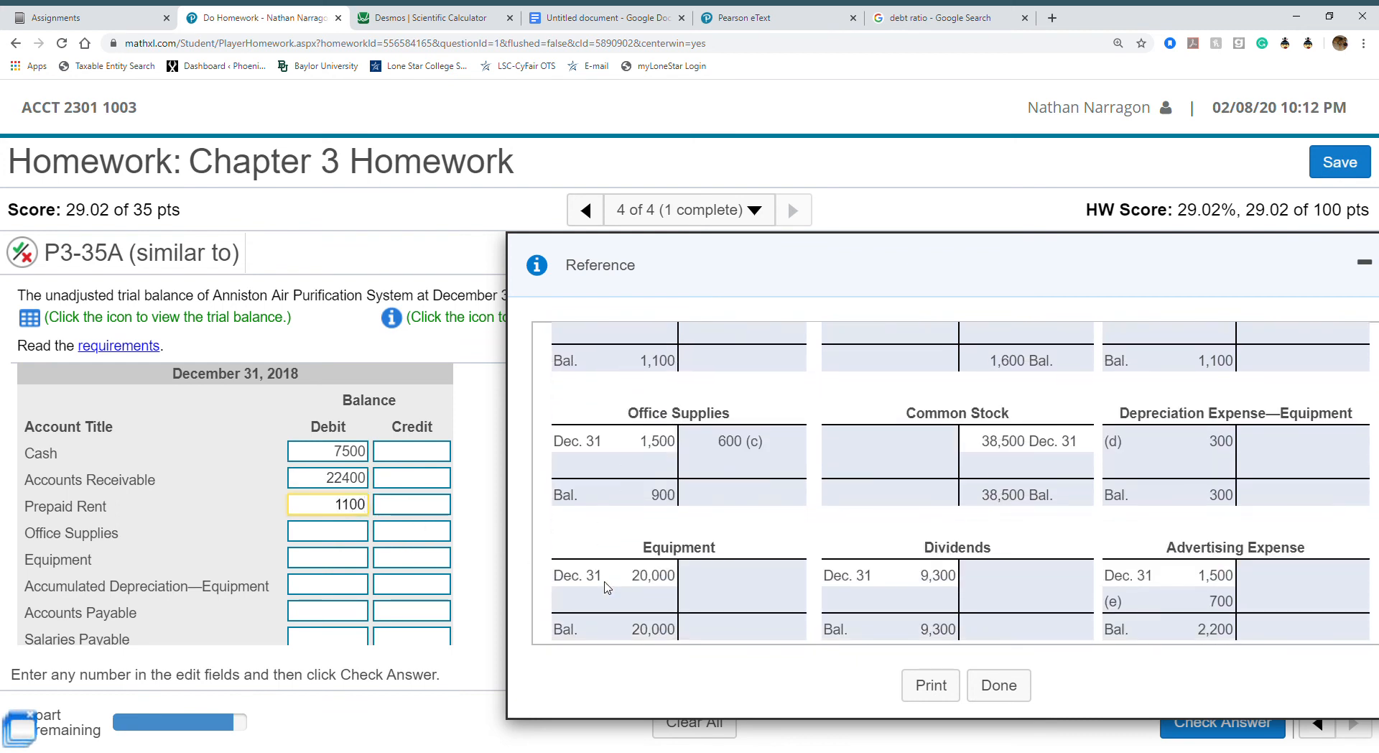
click(351, 532)
text(900)
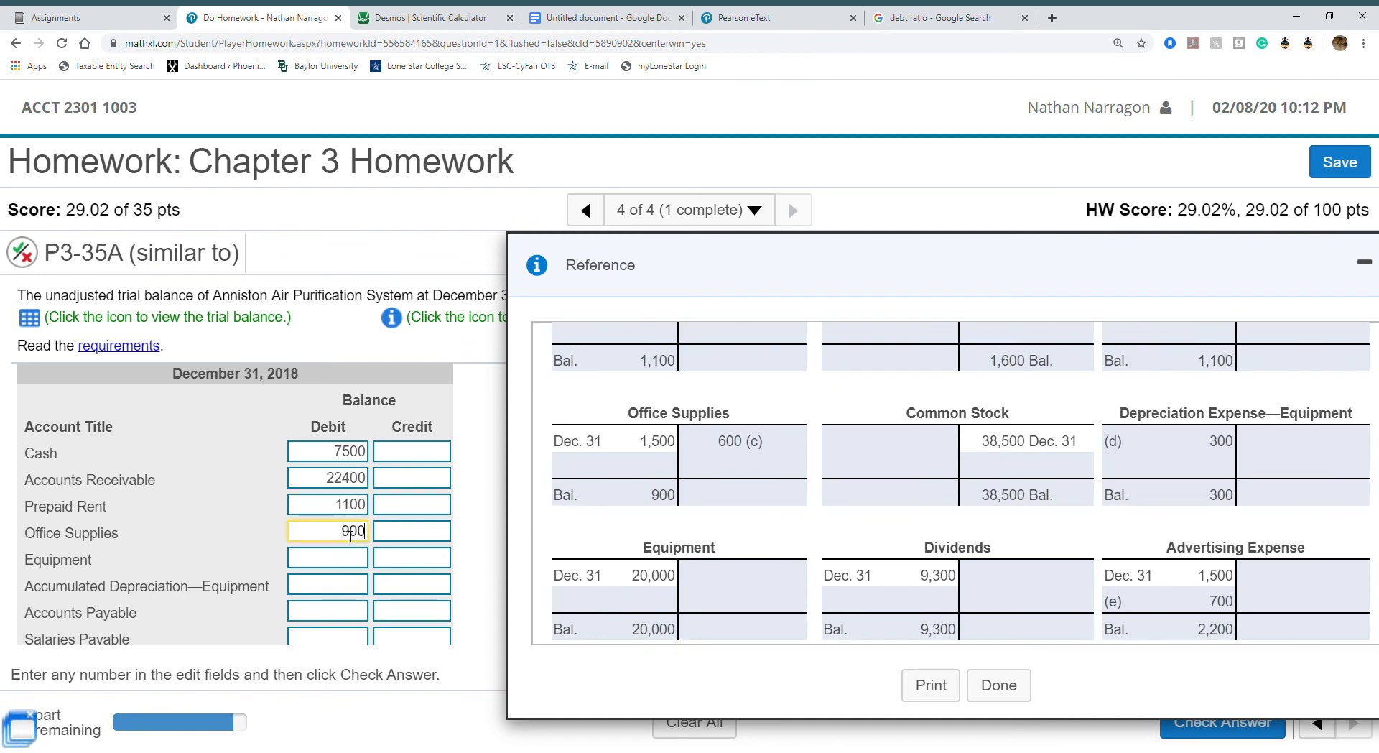
Enter a 20000 debit for Equipment and a 4500 credit for Accumulated Depreciation—Equipment in the adjusted trial balance.
scroll(350, 535, up, 1)
scroll(351, 535, down, 2)
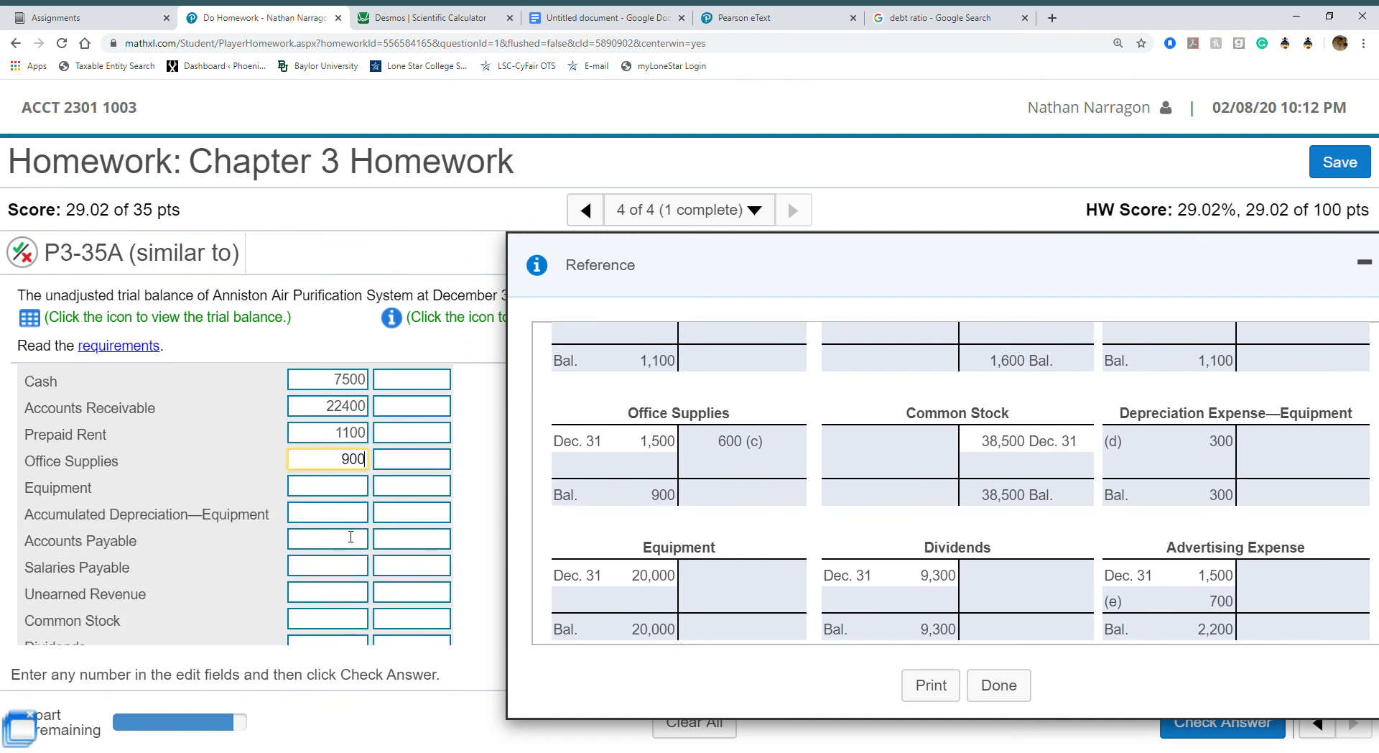
click(341, 488)
text(20000)
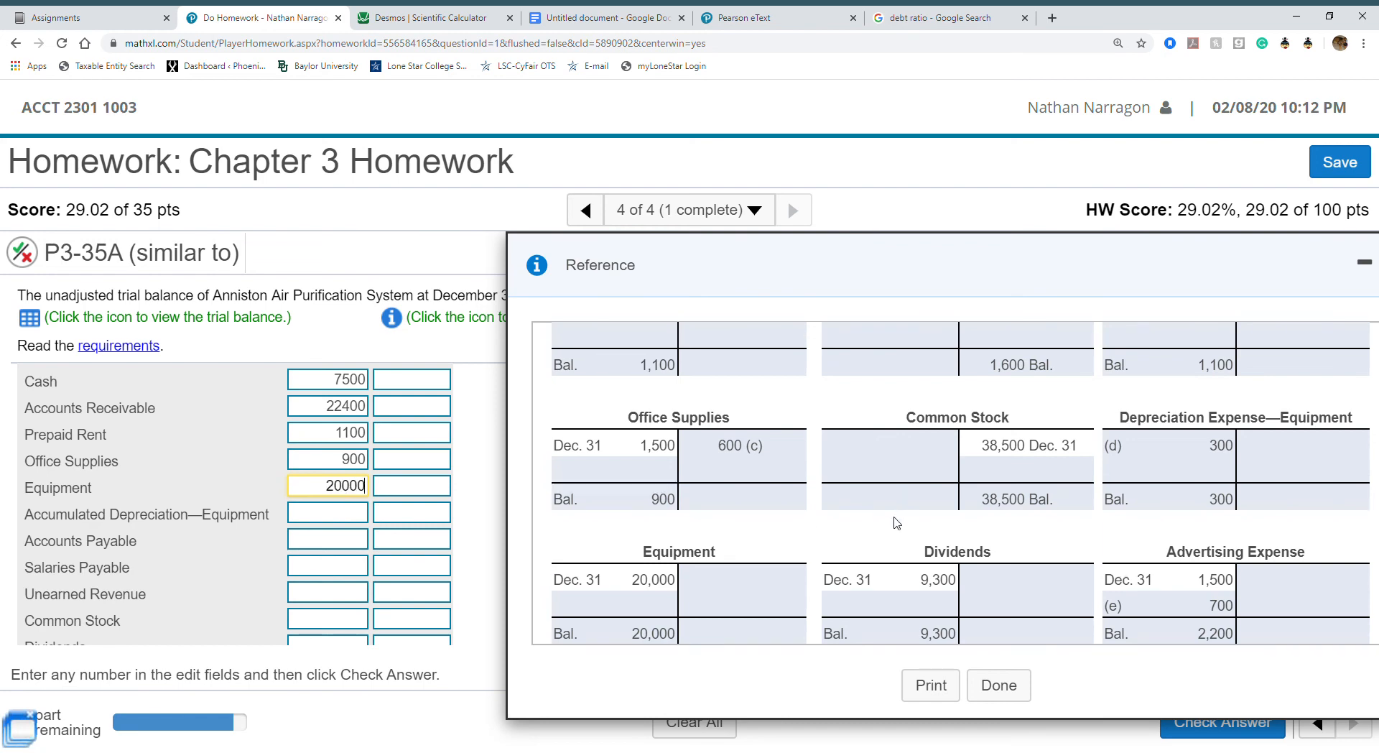
scroll(894, 523, up, 5)
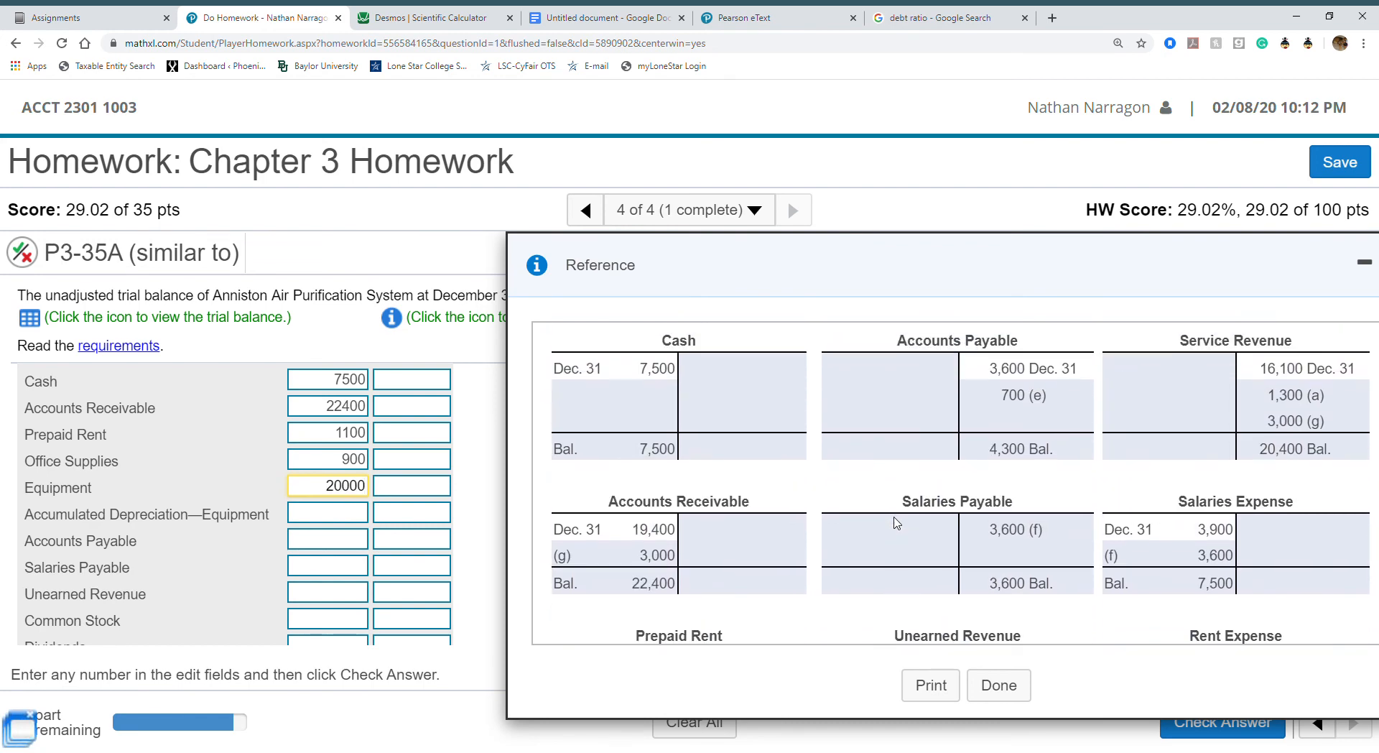
scroll(897, 522, down, 5)
scroll(894, 523, down, 2)
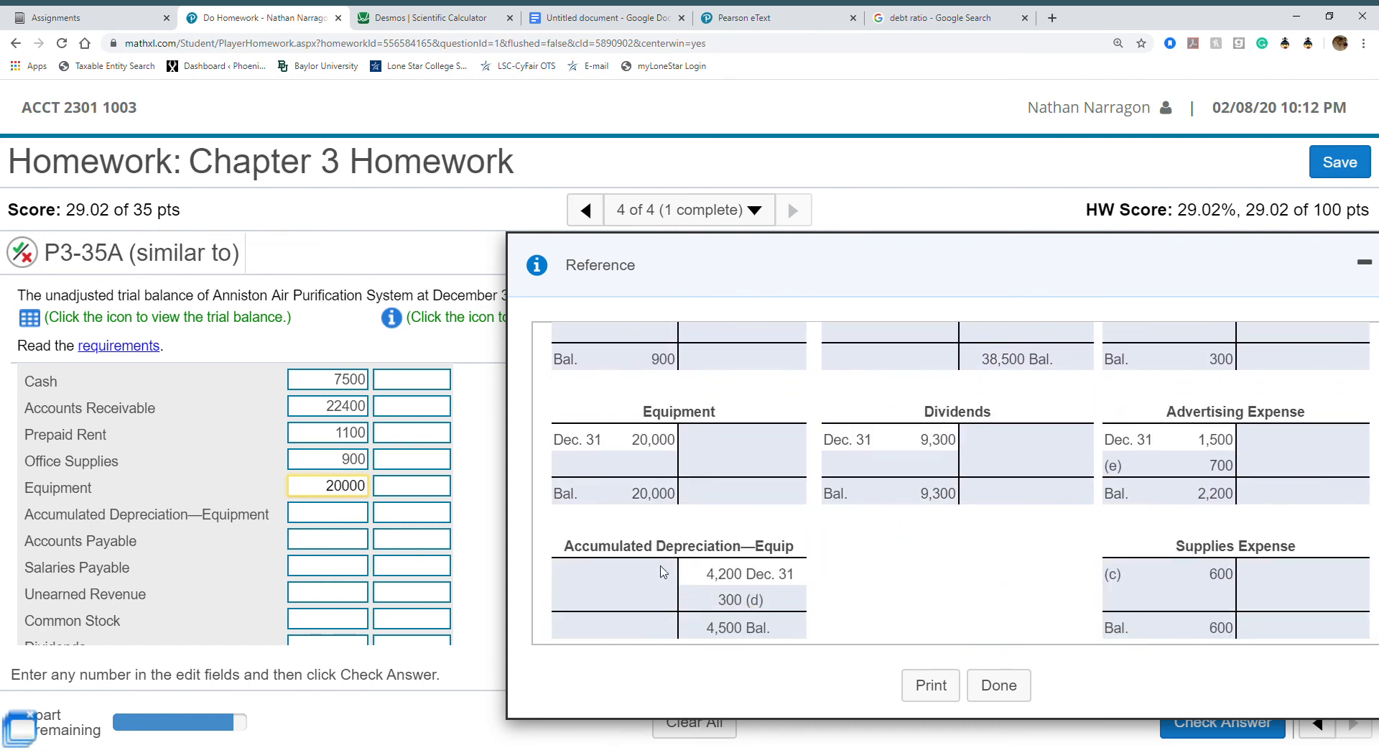
click(403, 517)
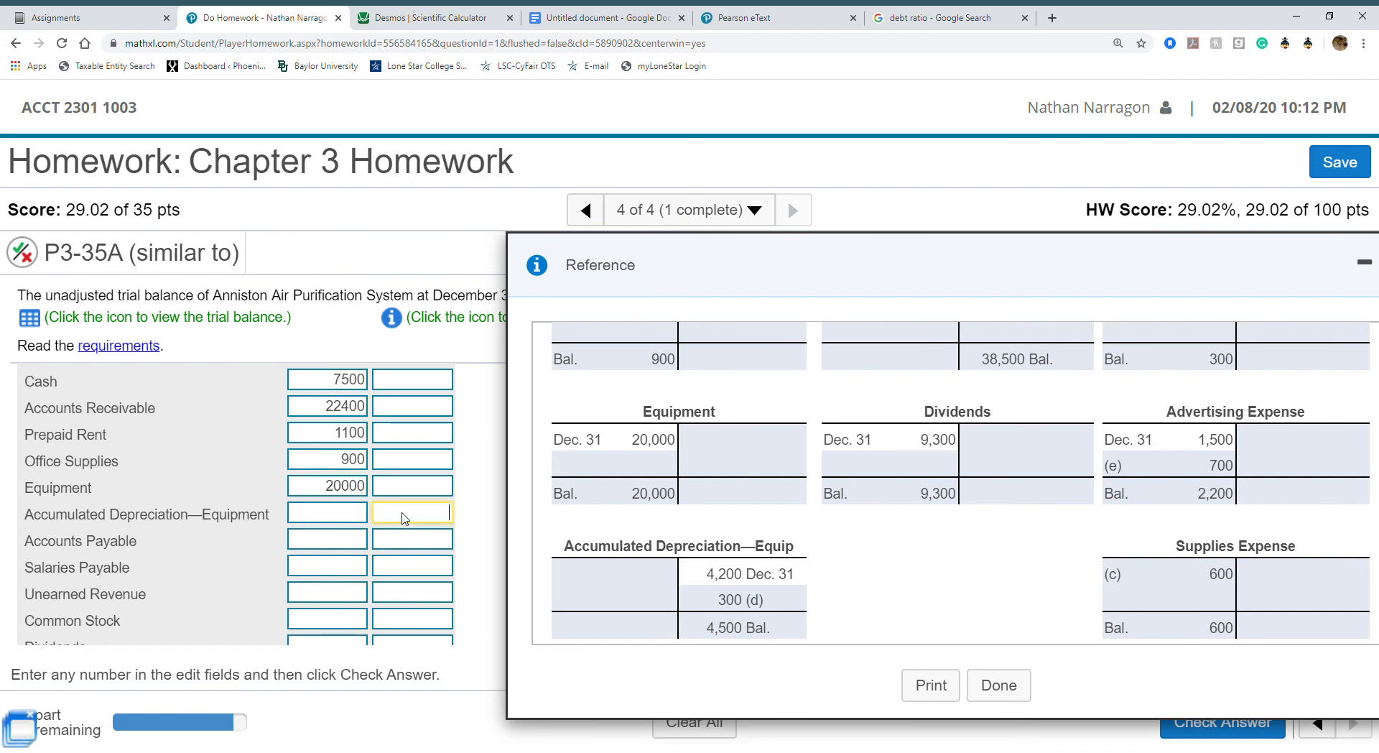
text(4500)
Enter credit balances of 4300 for Accounts Payable and 3600 for Salaries Payable in the adjusted trial balance.
click(340, 544)
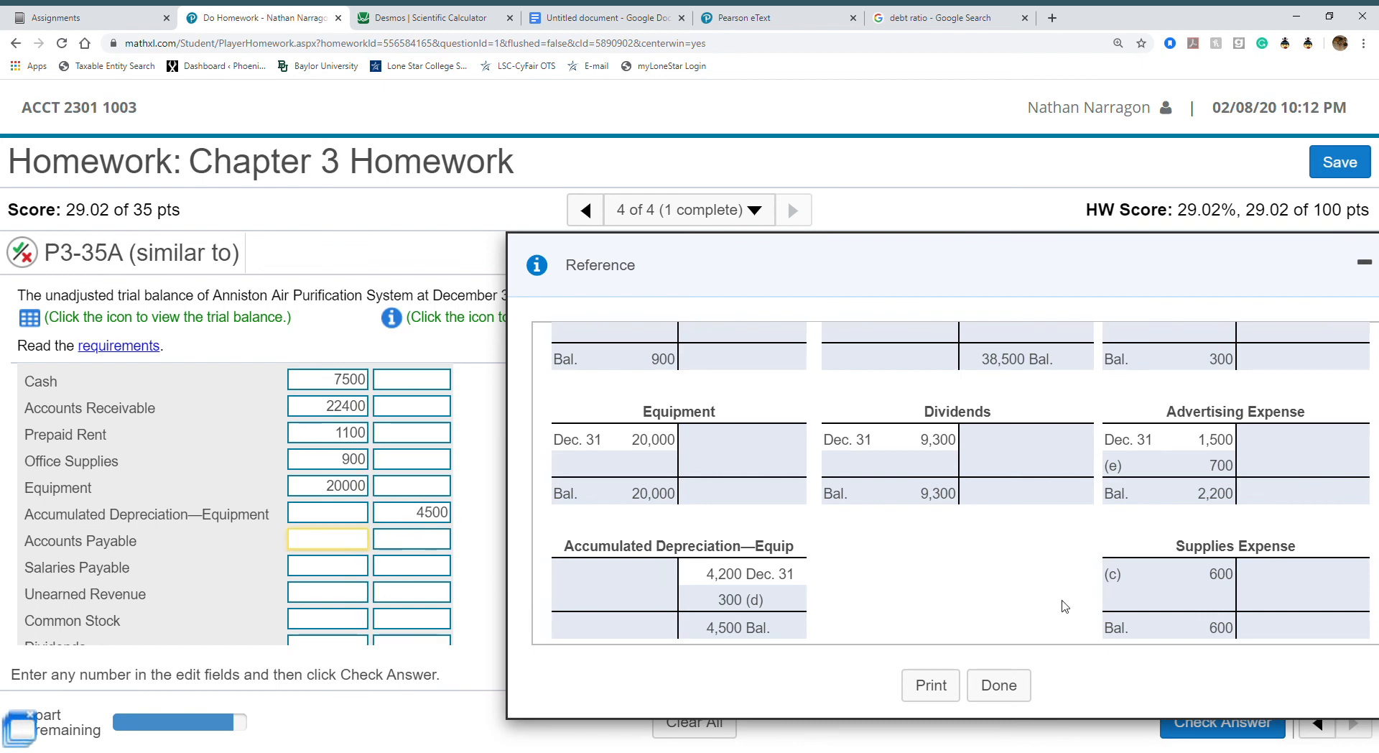
scroll(1064, 605, up, 10)
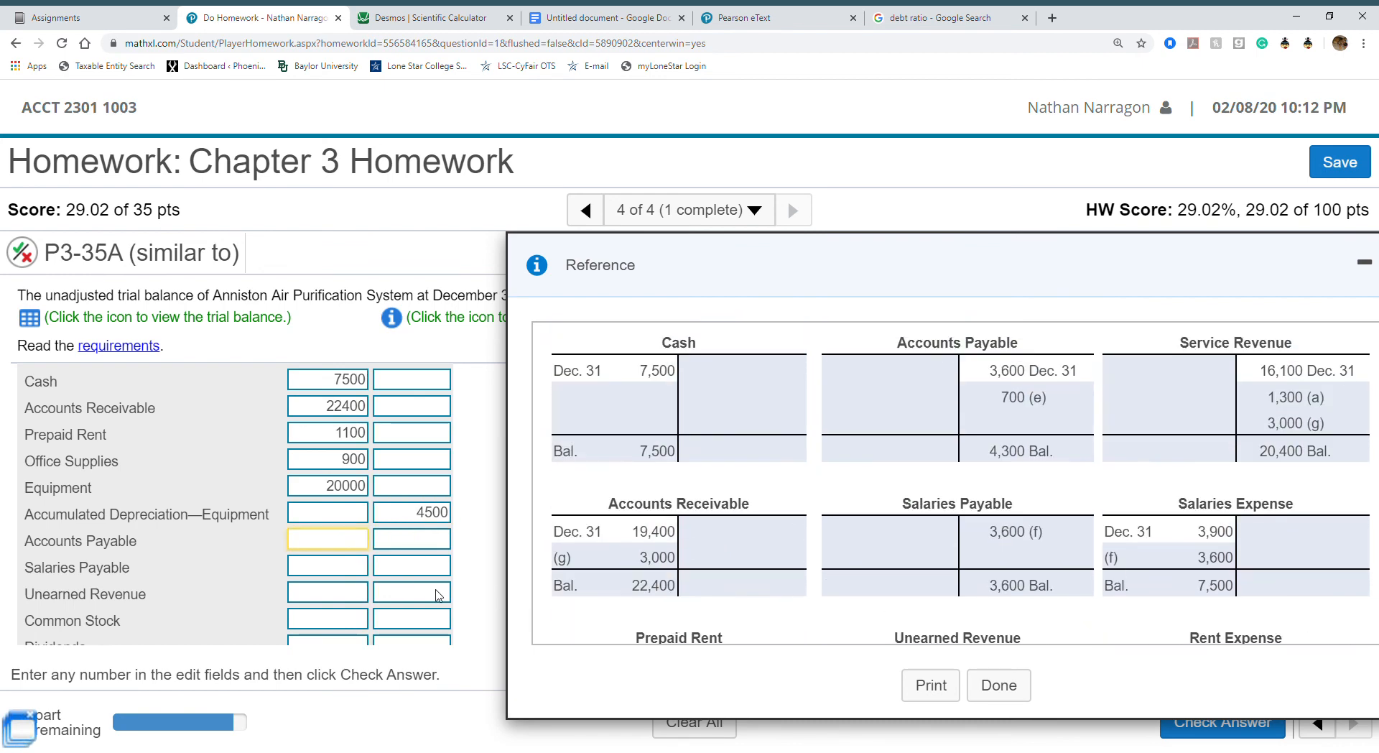
click(415, 548)
text(4300)
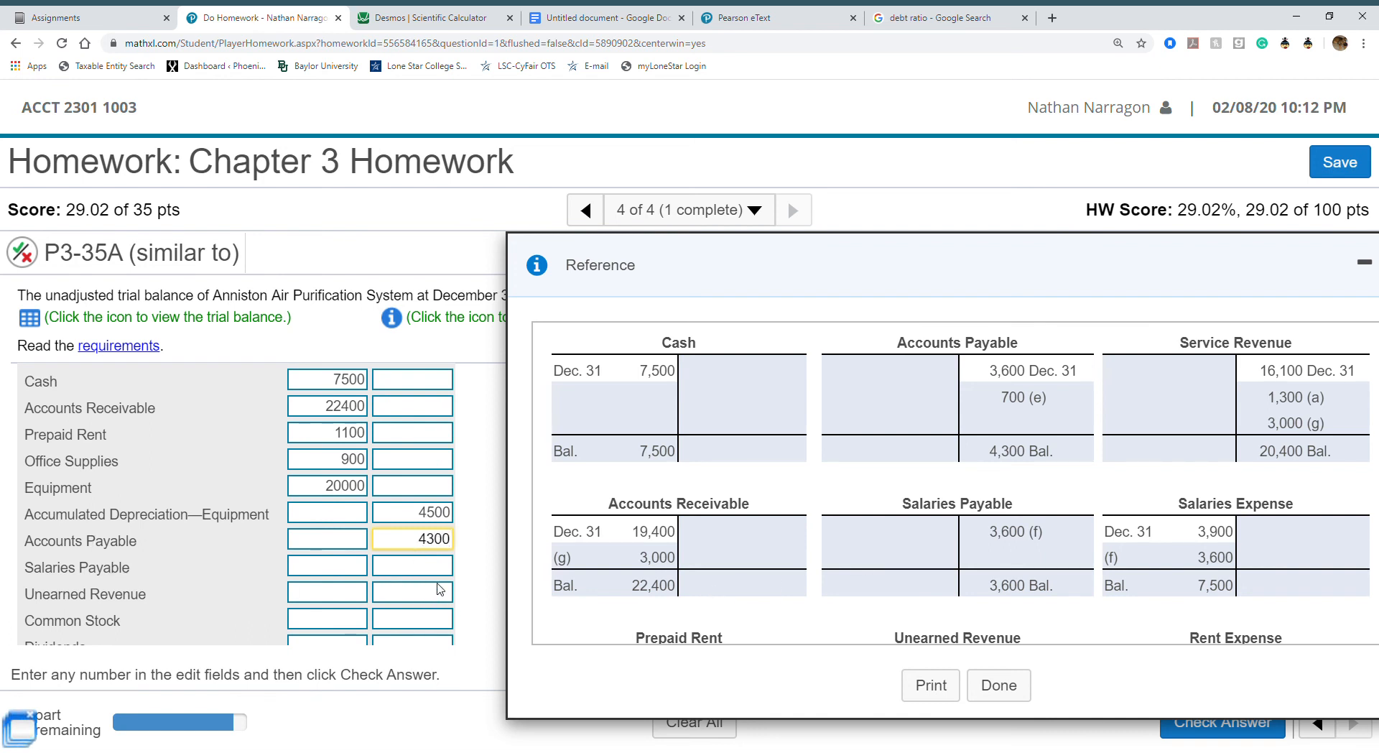
click(423, 567)
text(360)
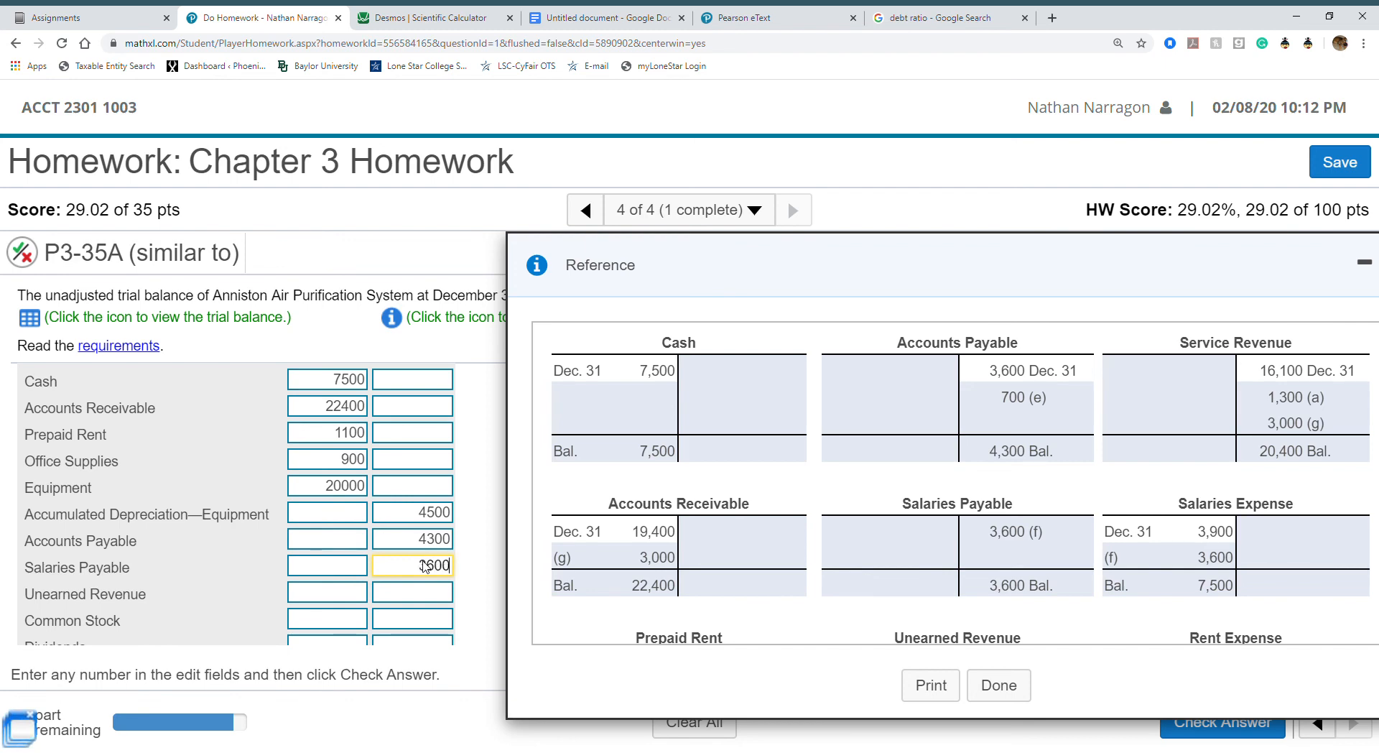
text(0)
Look up the T-account balances and enter credits of 1600 for Unearned Revenue and 38500 for Common Stock.
scroll(912, 552, down, 3)
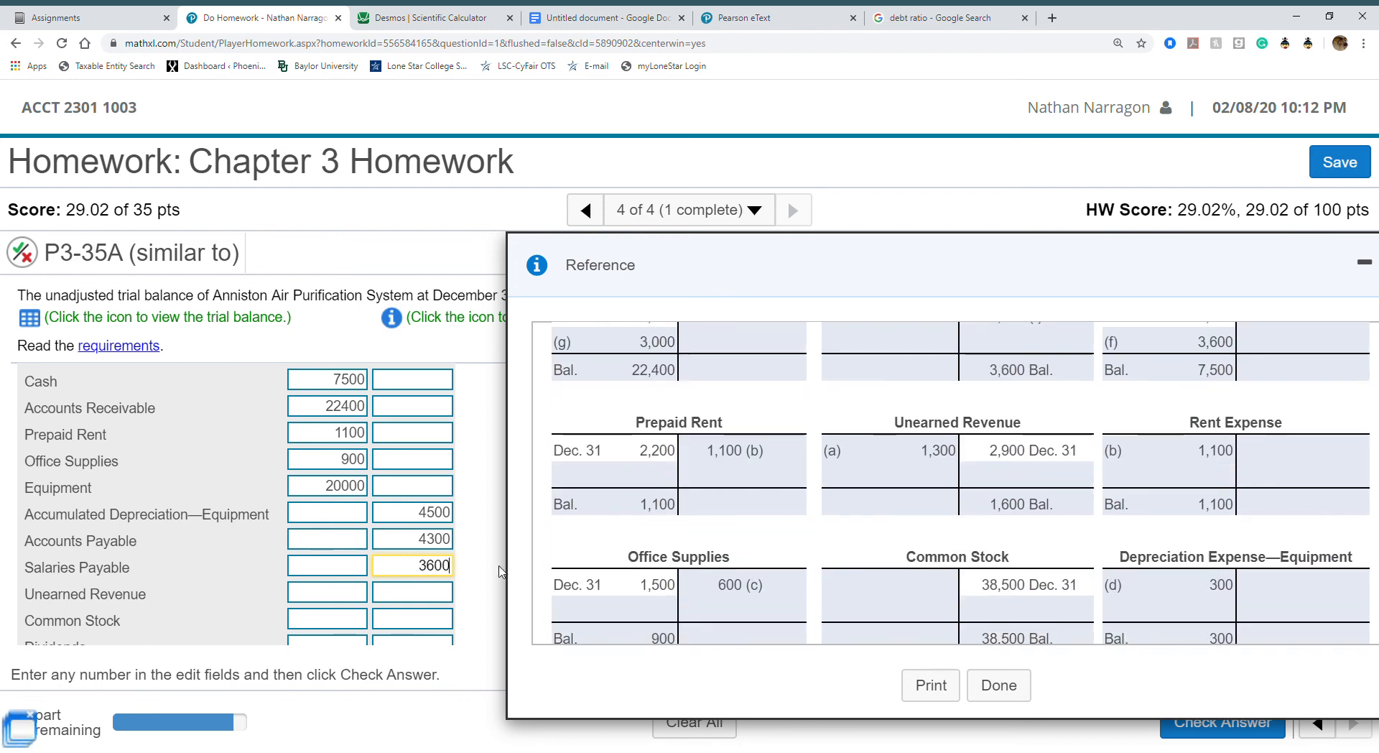
click(413, 596)
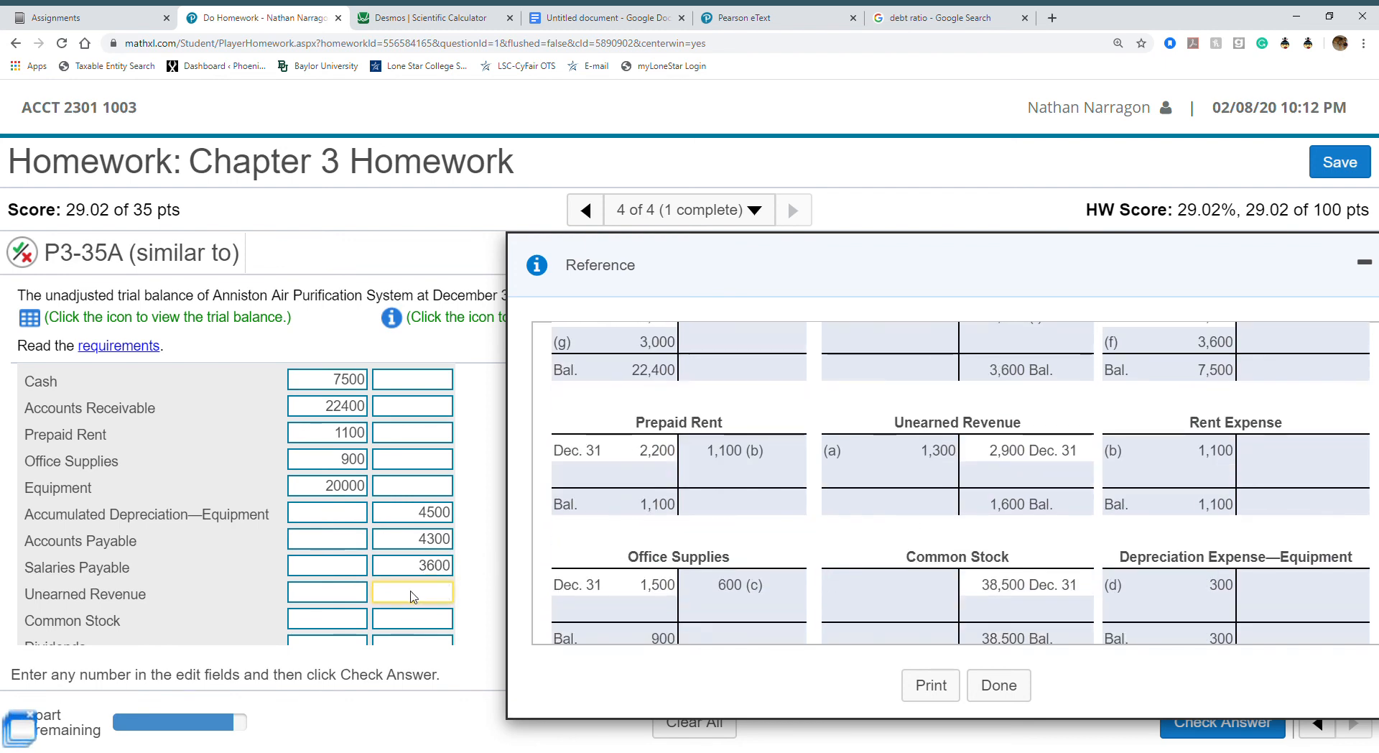
text(1600)
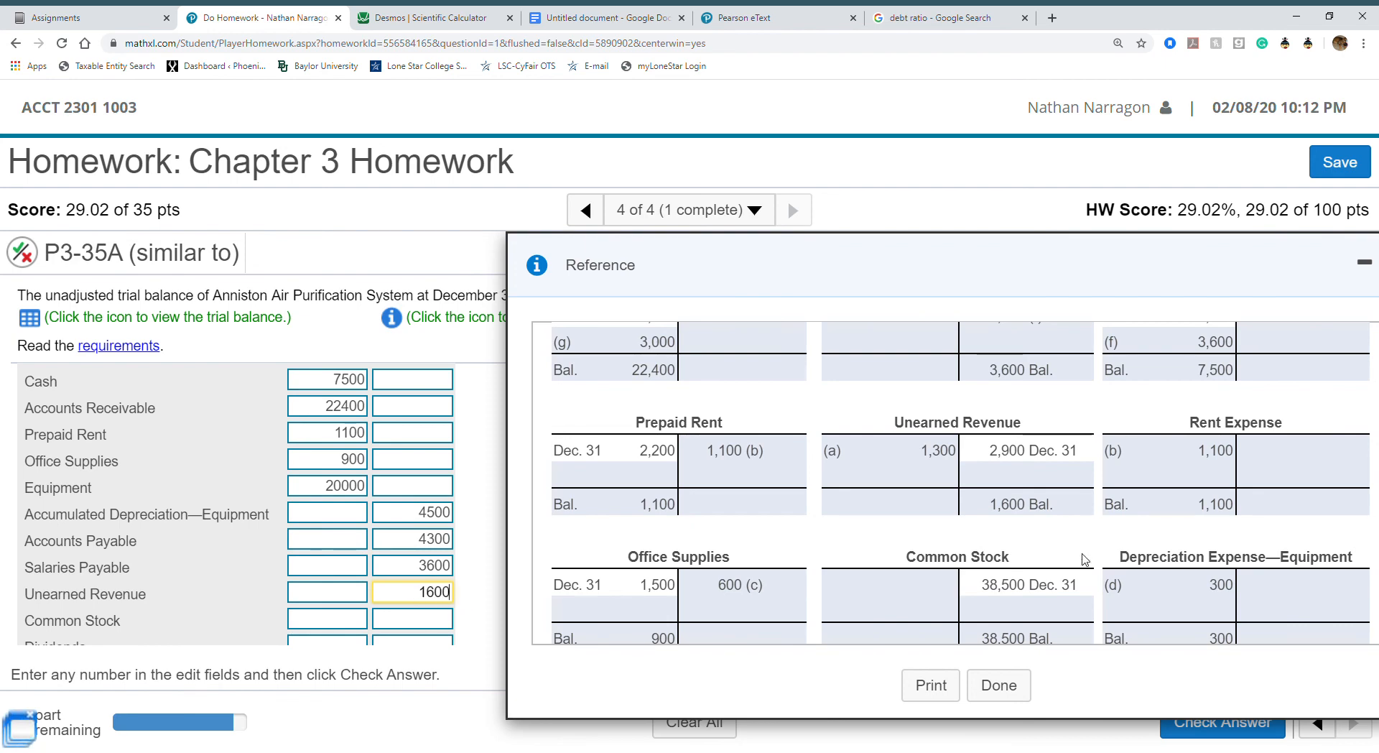
scroll(1077, 560, down, 4)
scroll(1077, 560, up, 1)
text(0)
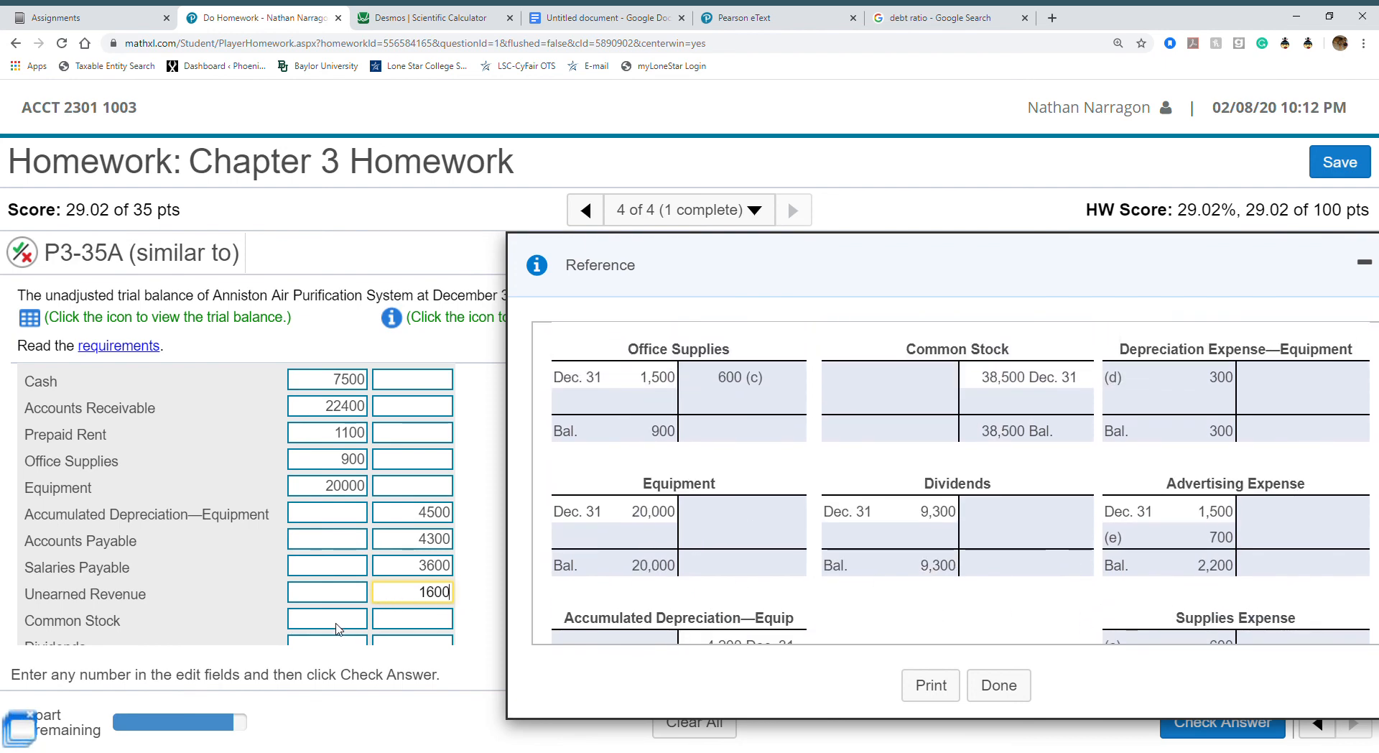
click(407, 622)
text(38)
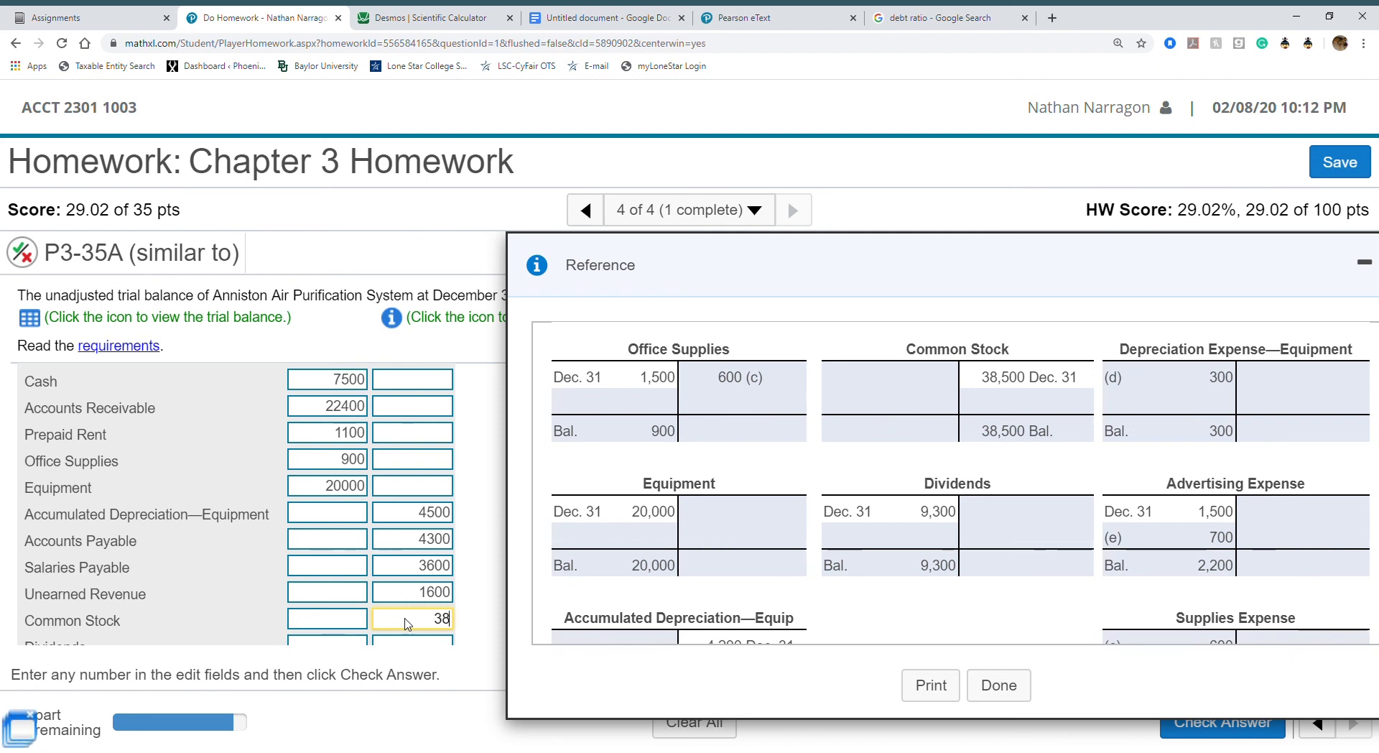
text(500)
Enter a 9300 debit balance for Dividends in the adjusted trial balance, taken from its T-account.
scroll(407, 622, up, 1)
scroll(417, 614, down, 4)
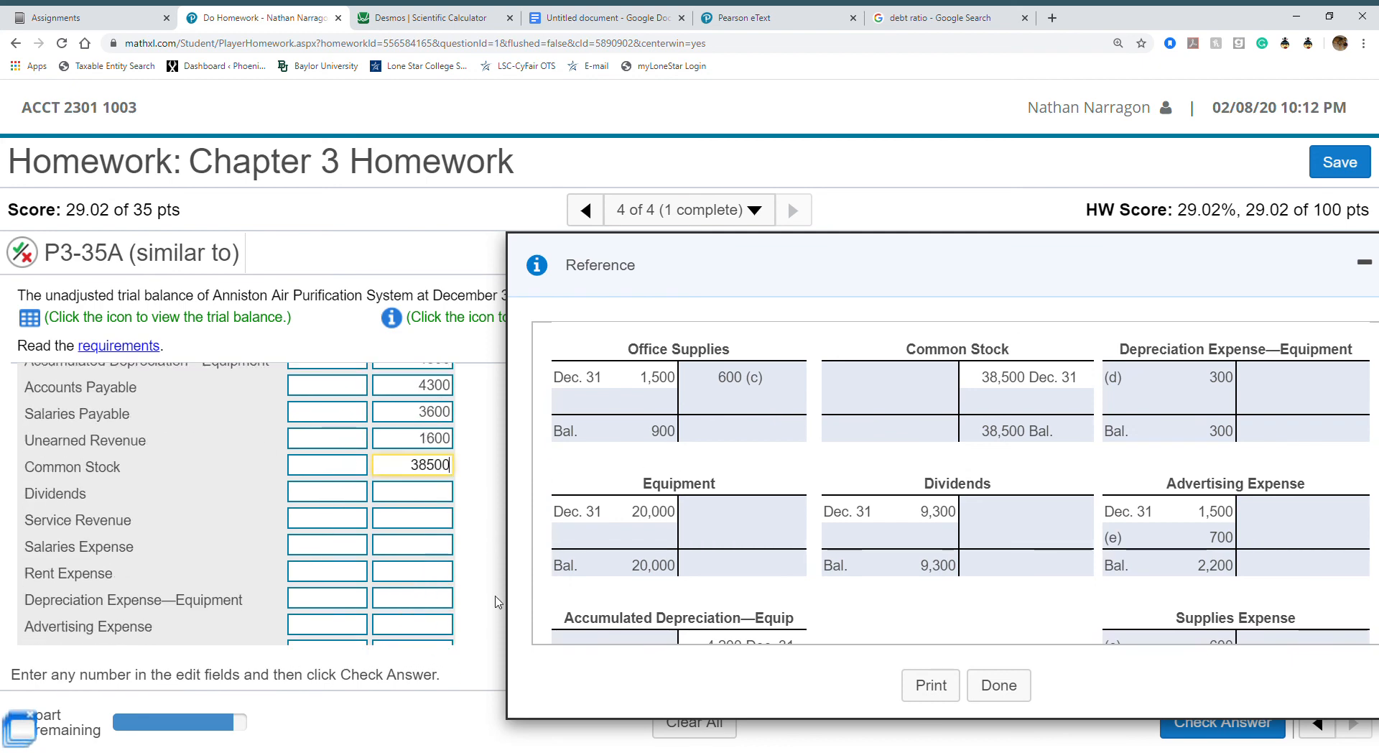
scroll(497, 602, up, 1)
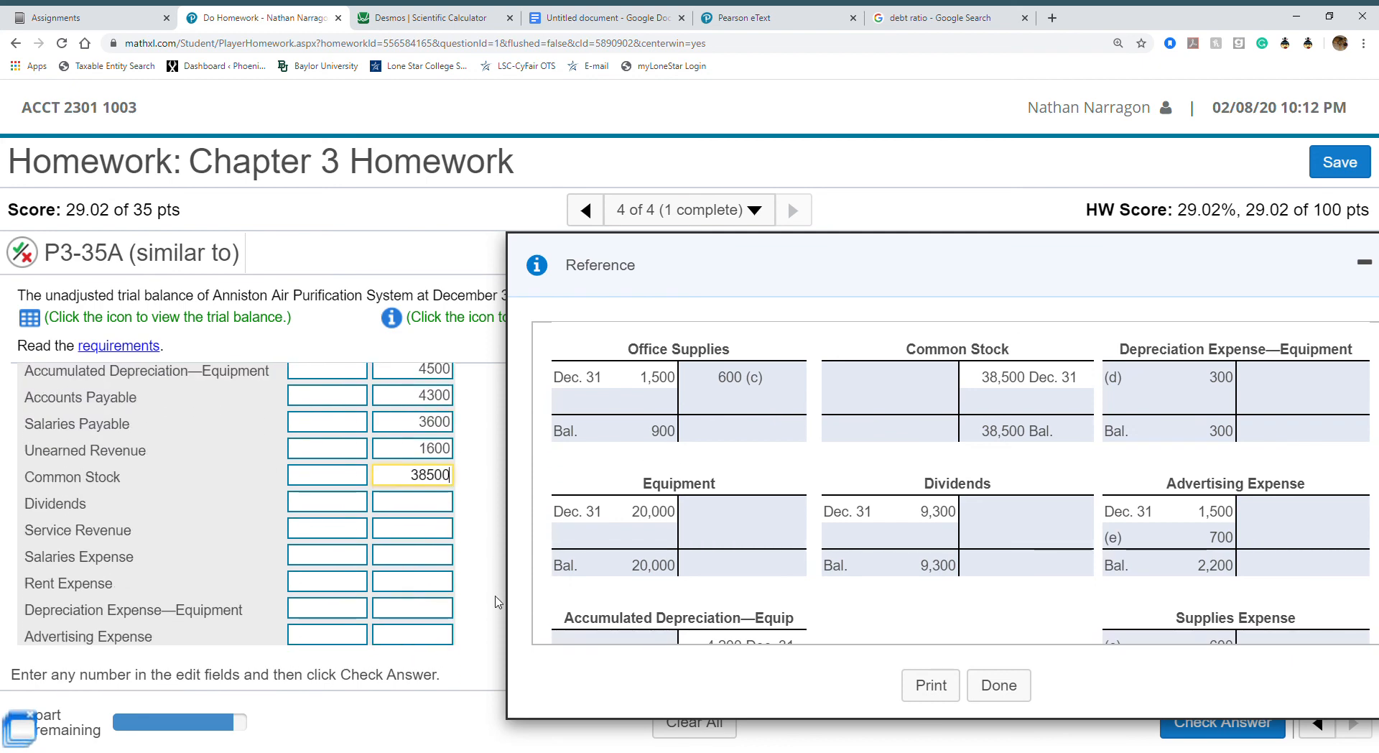
scroll(837, 575, down, 1)
scroll(841, 575, up, 2)
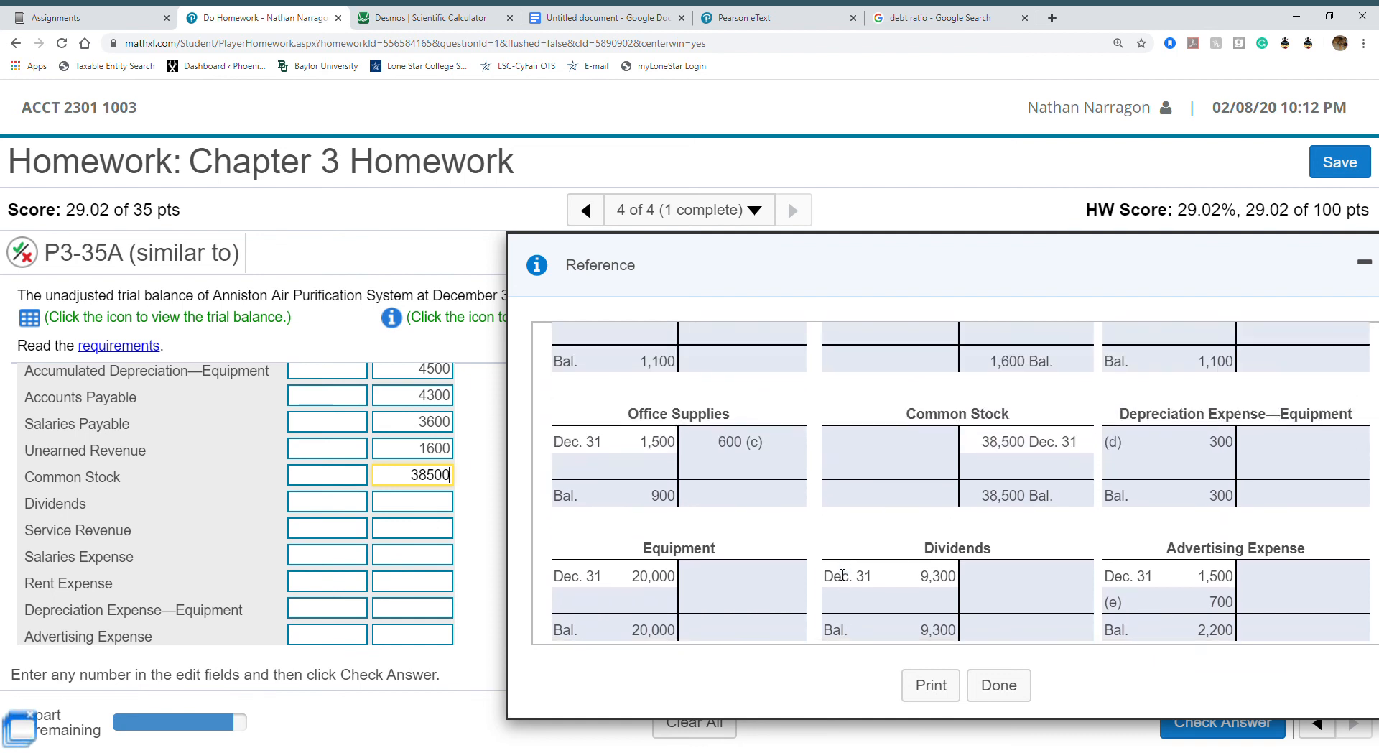
scroll(842, 574, down, 2)
click(345, 476)
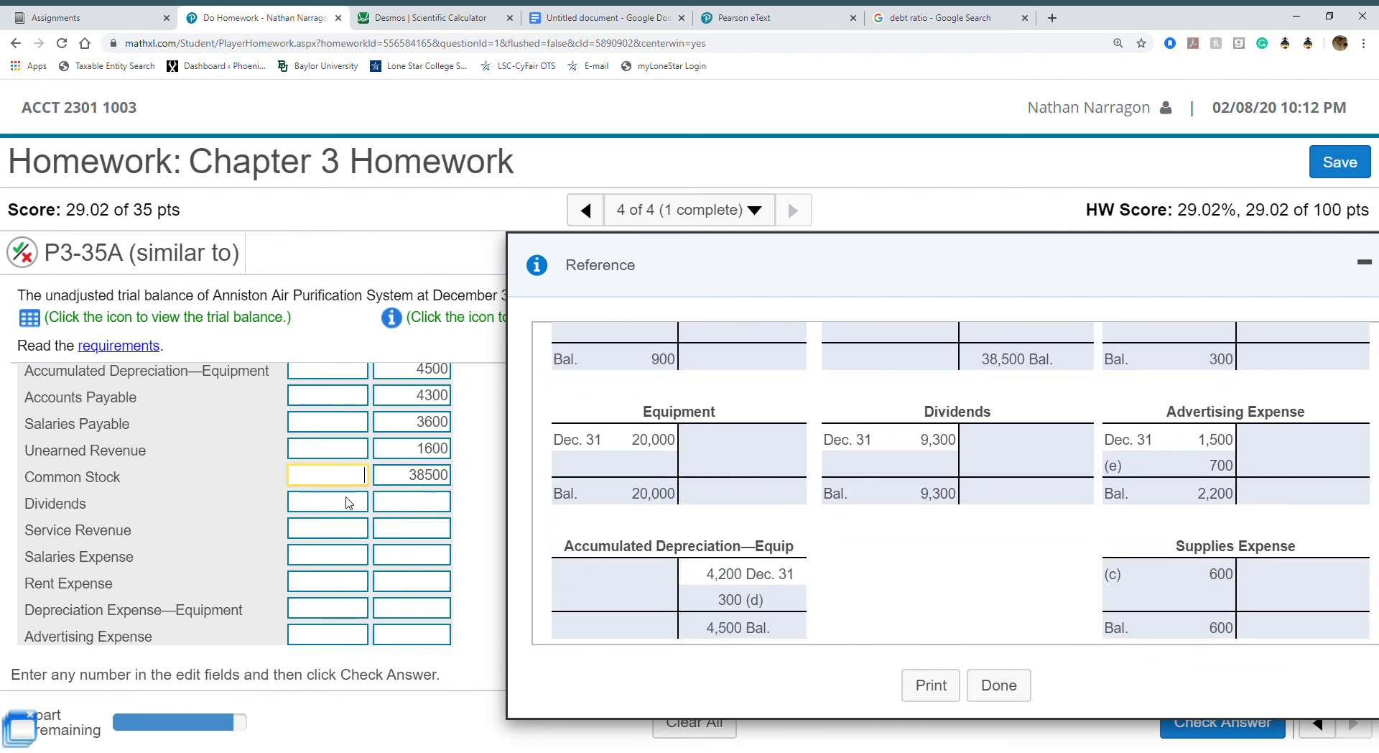
click(351, 502)
text(93)
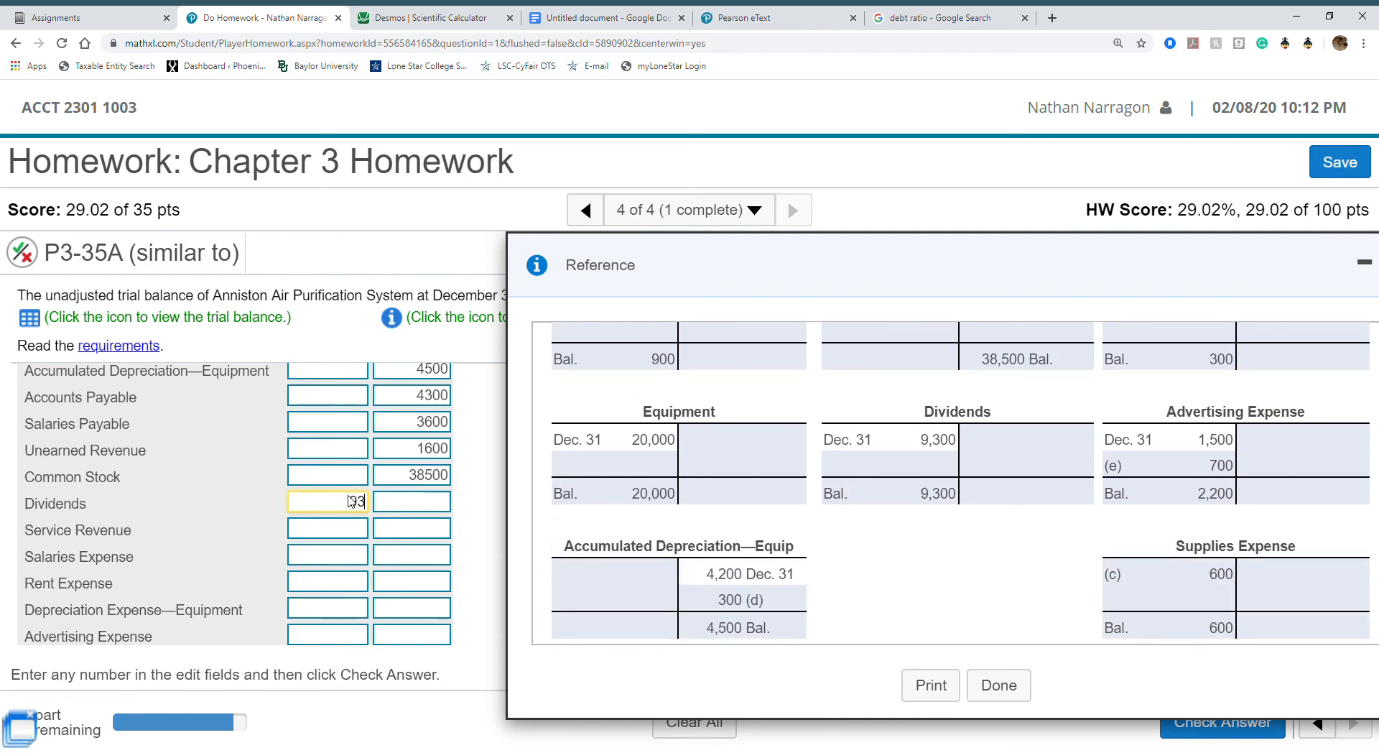
text(00)
Enter a 20400 credit for Service Revenue and a 7500 debit for Salaries Expense from the T-accounts.
scroll(1001, 538, up, 3)
scroll(1002, 538, up, 4)
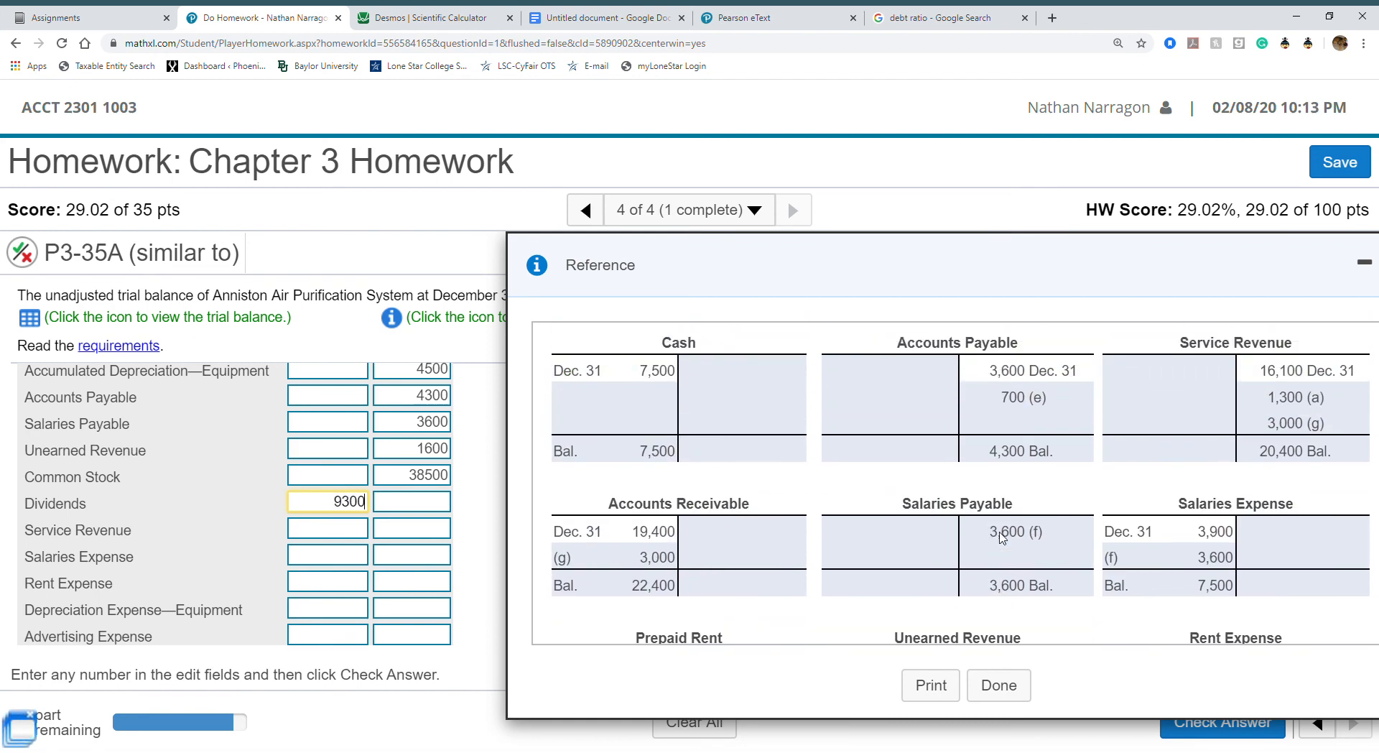
click(390, 533)
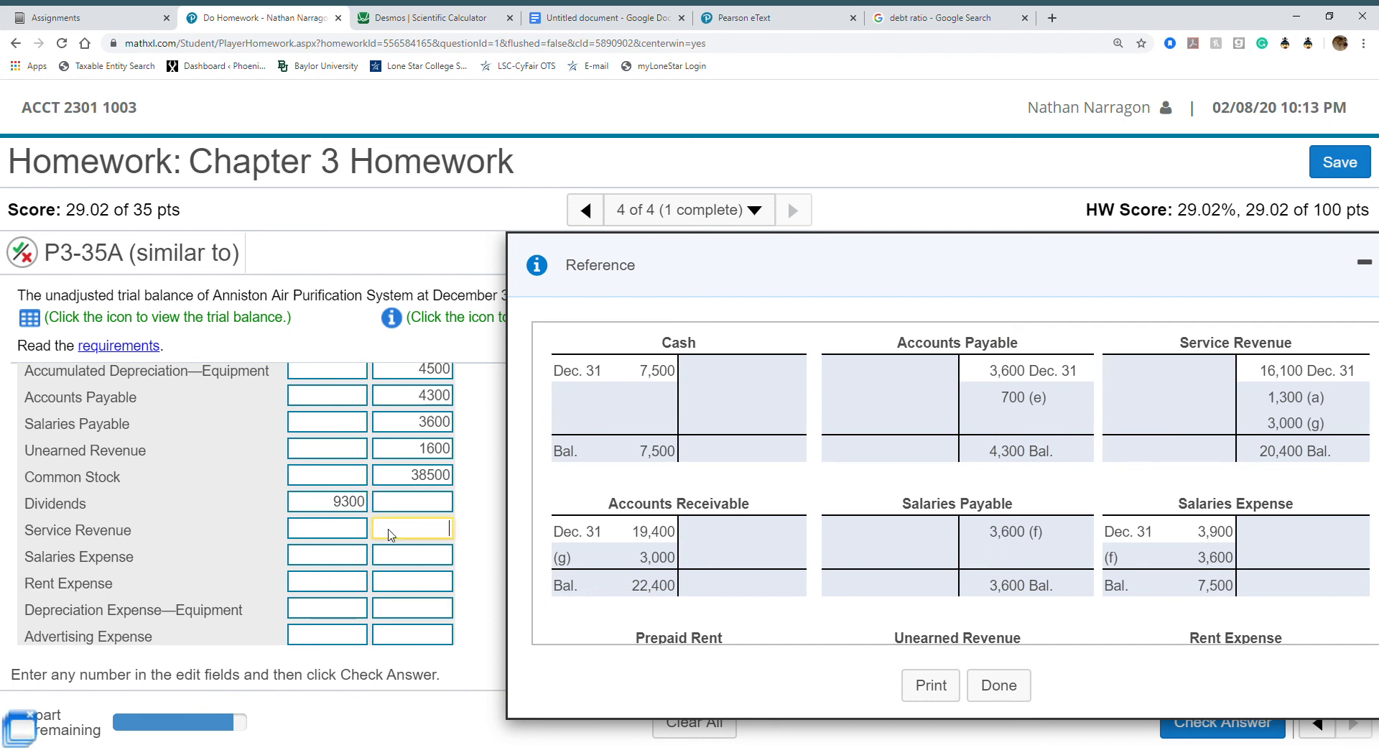
text(20400)
click(314, 559)
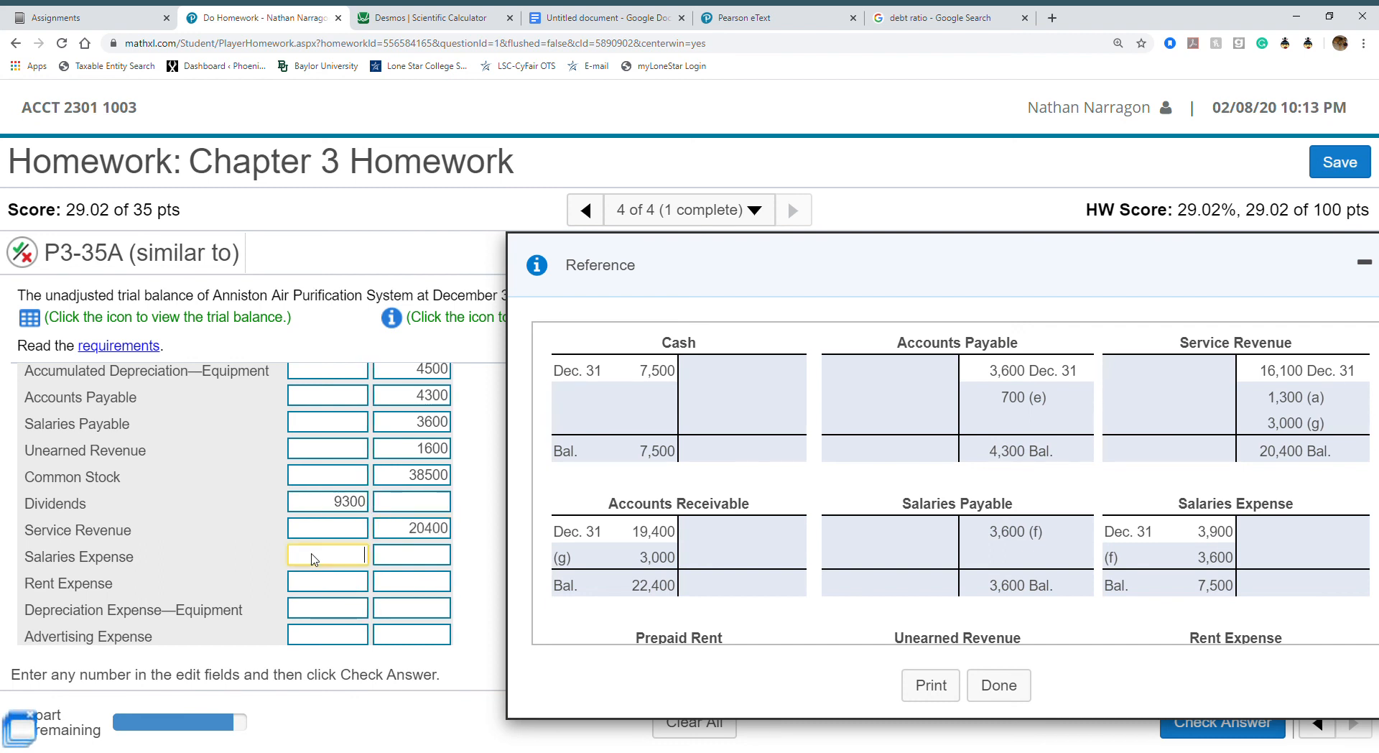
text(7500)
Enter debit balances of 1100 for Rent Expense and 300 for Depreciation Expense—Equipment in the adjusted trial balance.
scroll(934, 489, down, 3)
scroll(937, 482, up, 1)
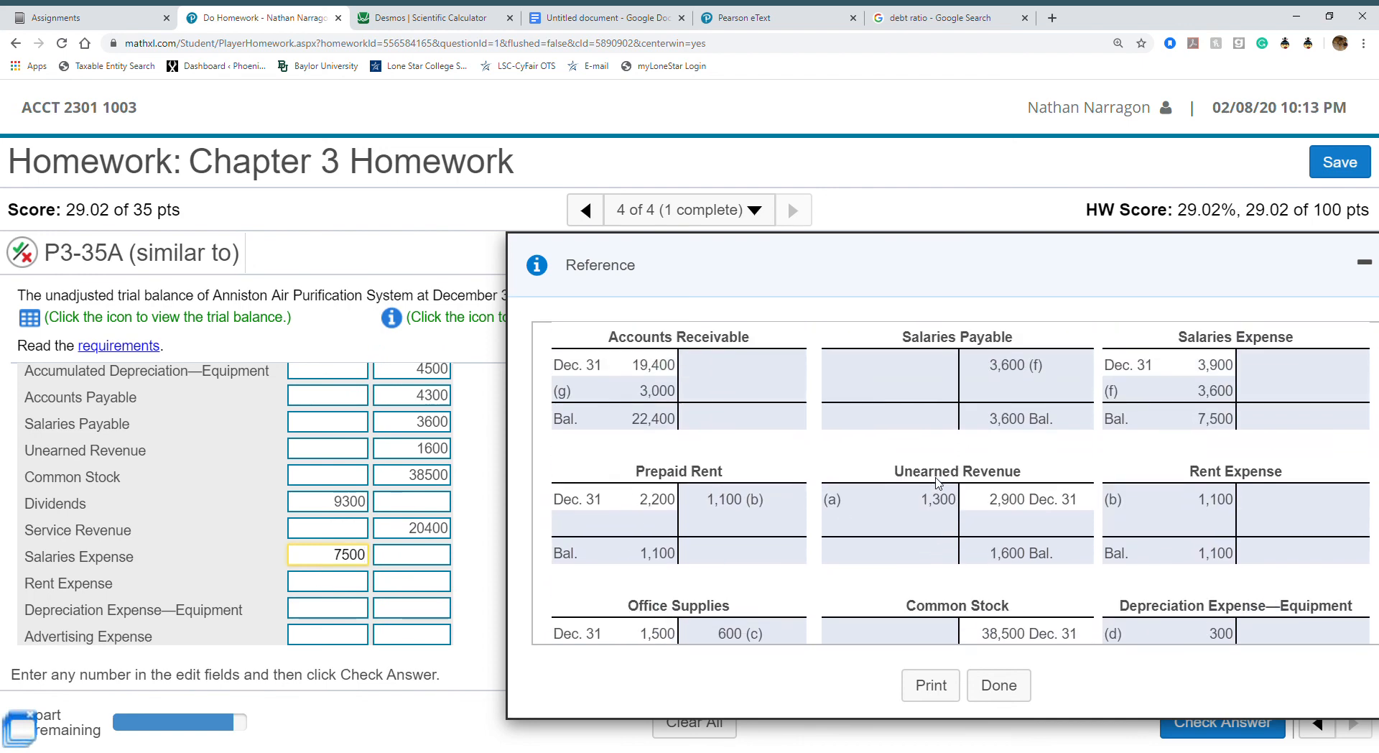
scroll(937, 483, down, 3)
scroll(937, 483, up, 1)
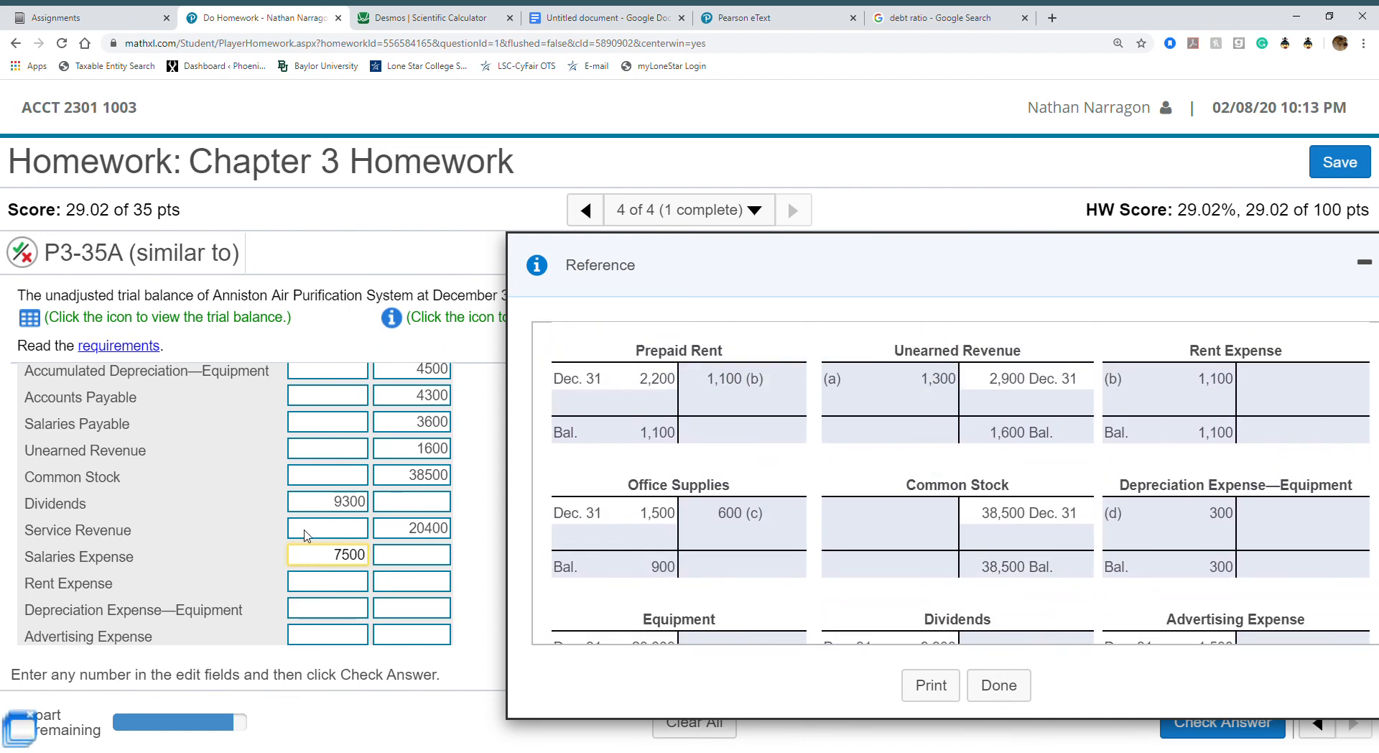
click(324, 590)
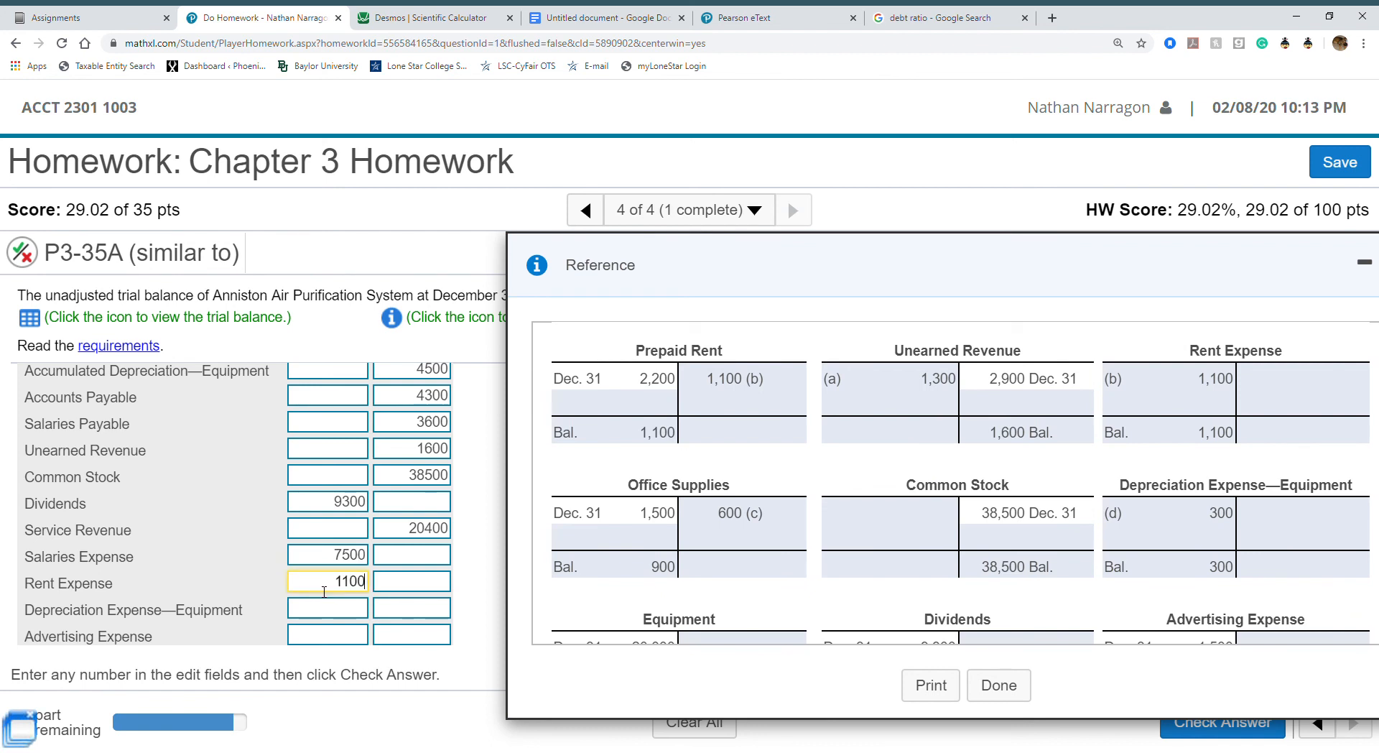
click(357, 612)
text(300)
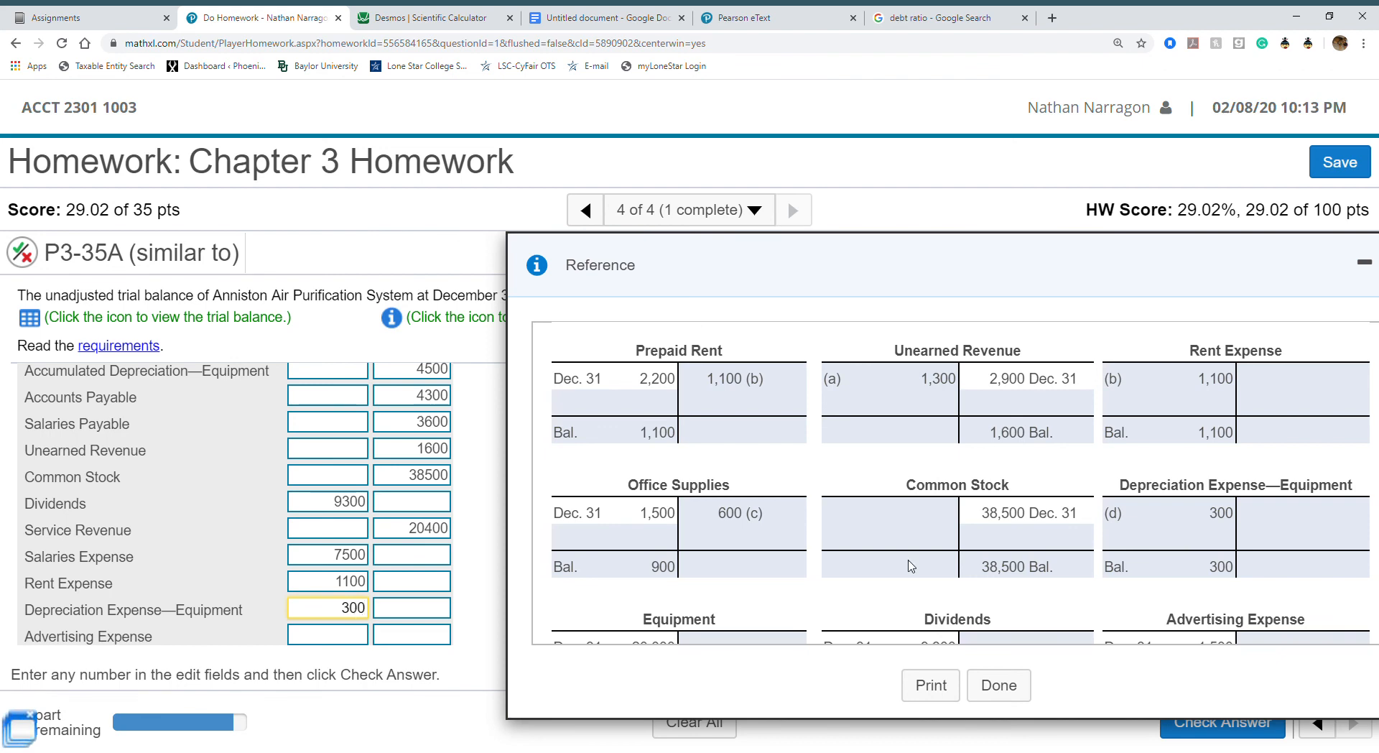
Enter debit balances of 2200 for Advertising Expense and 600 for Supplies Expense in the adjusted trial balance.
scroll(911, 566, down, 3)
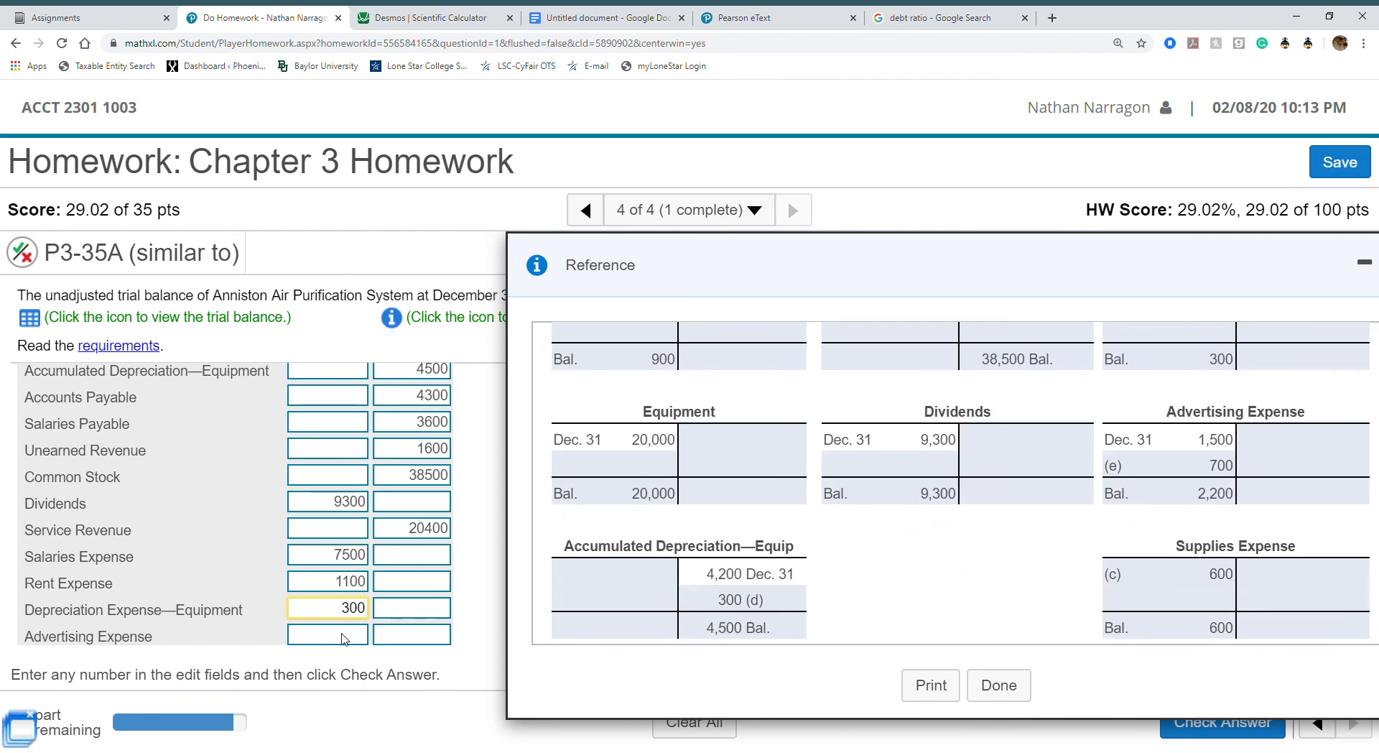
click(343, 636)
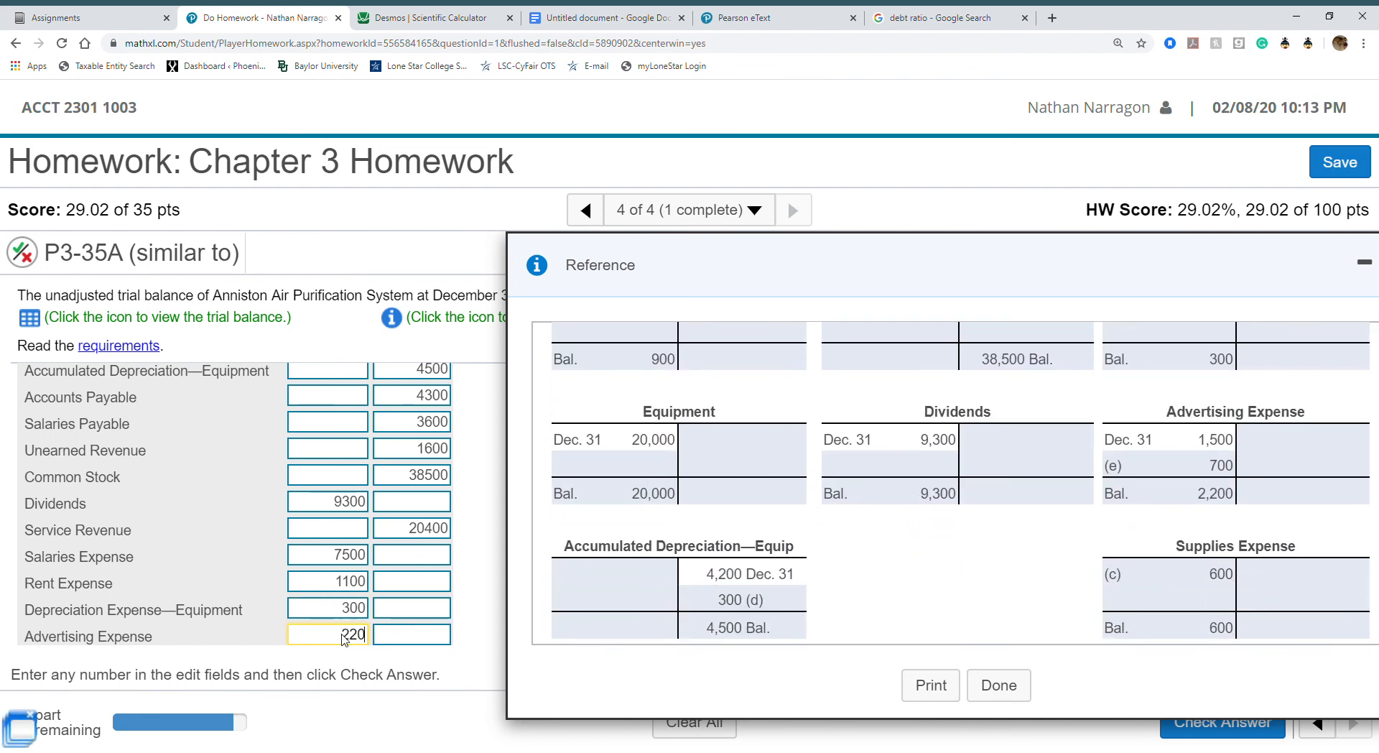
key(Tab)
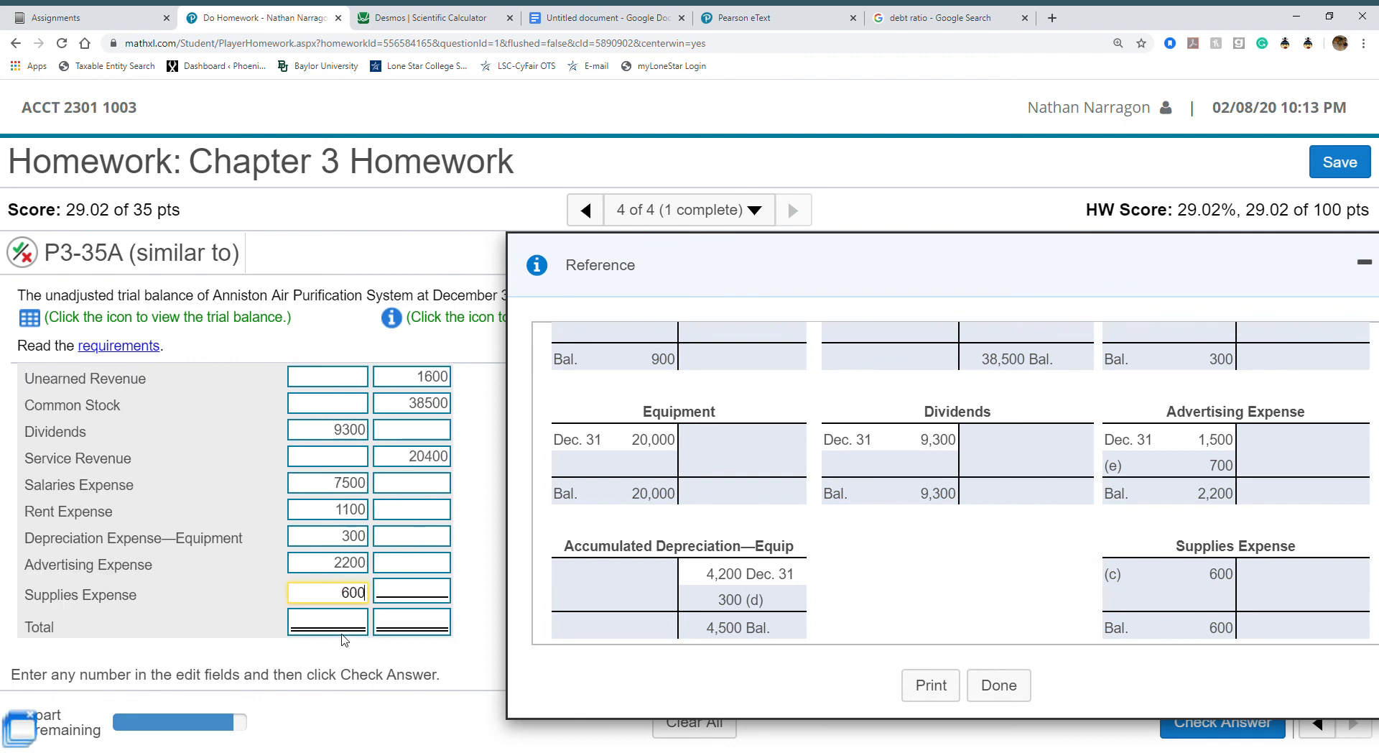
click(318, 565)
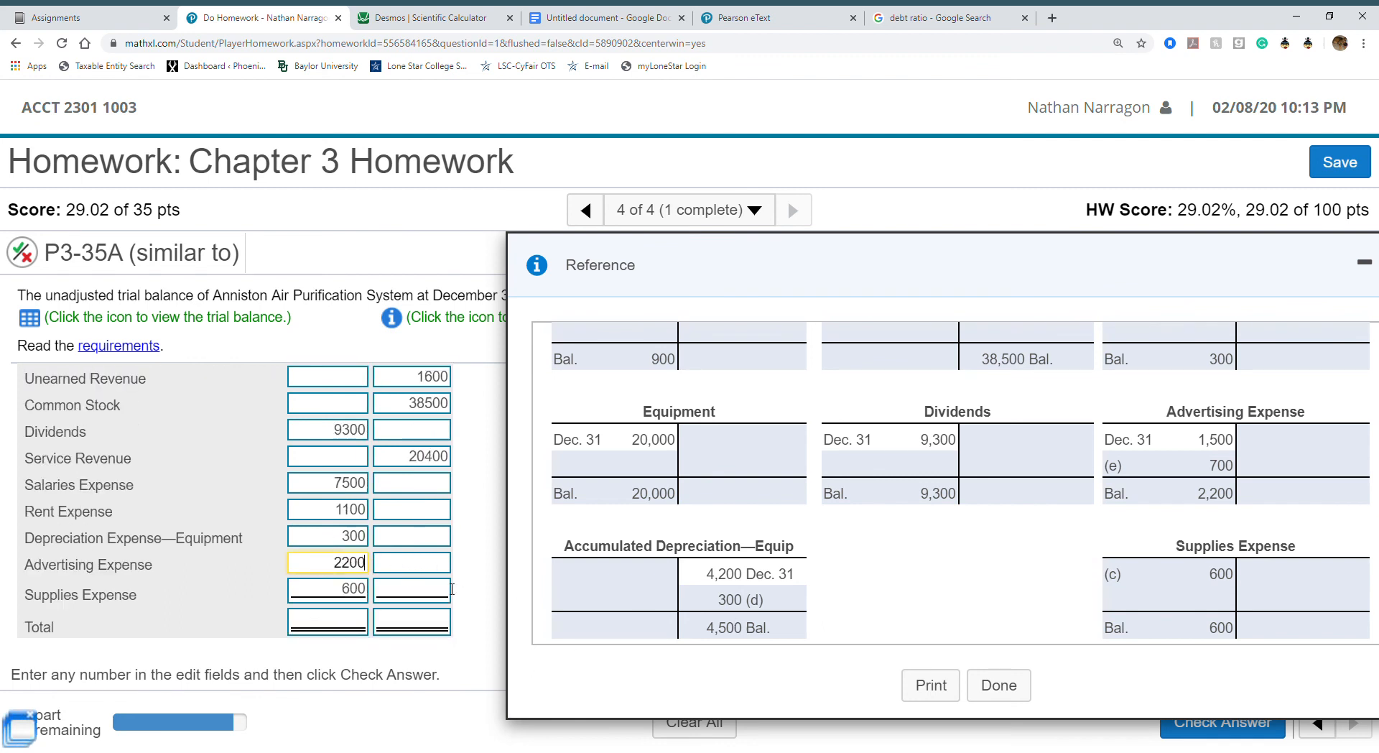
Minimize the Reference window and review the debit and credit amounts entered in the adjusted trial balance.
click(1364, 262)
scroll(440, 550, down, 7)
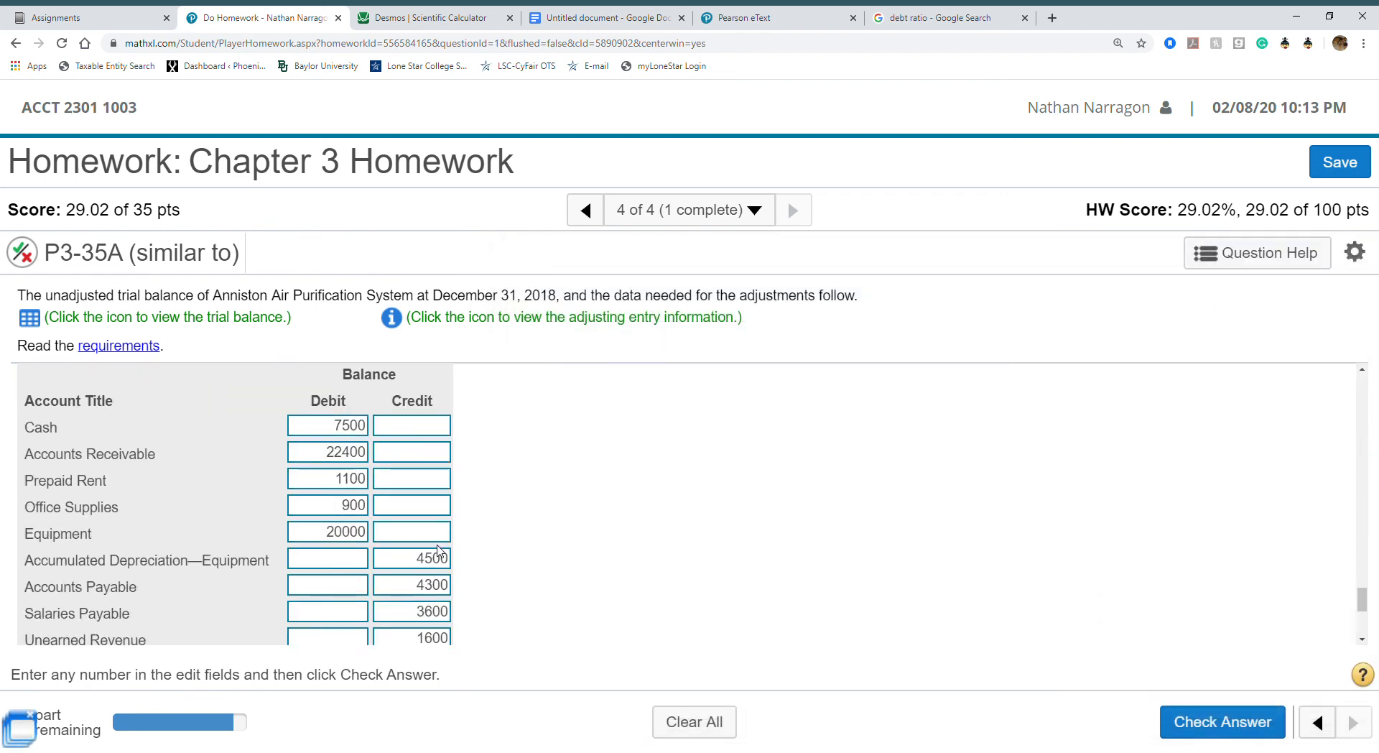
scroll(440, 551, up, 6)
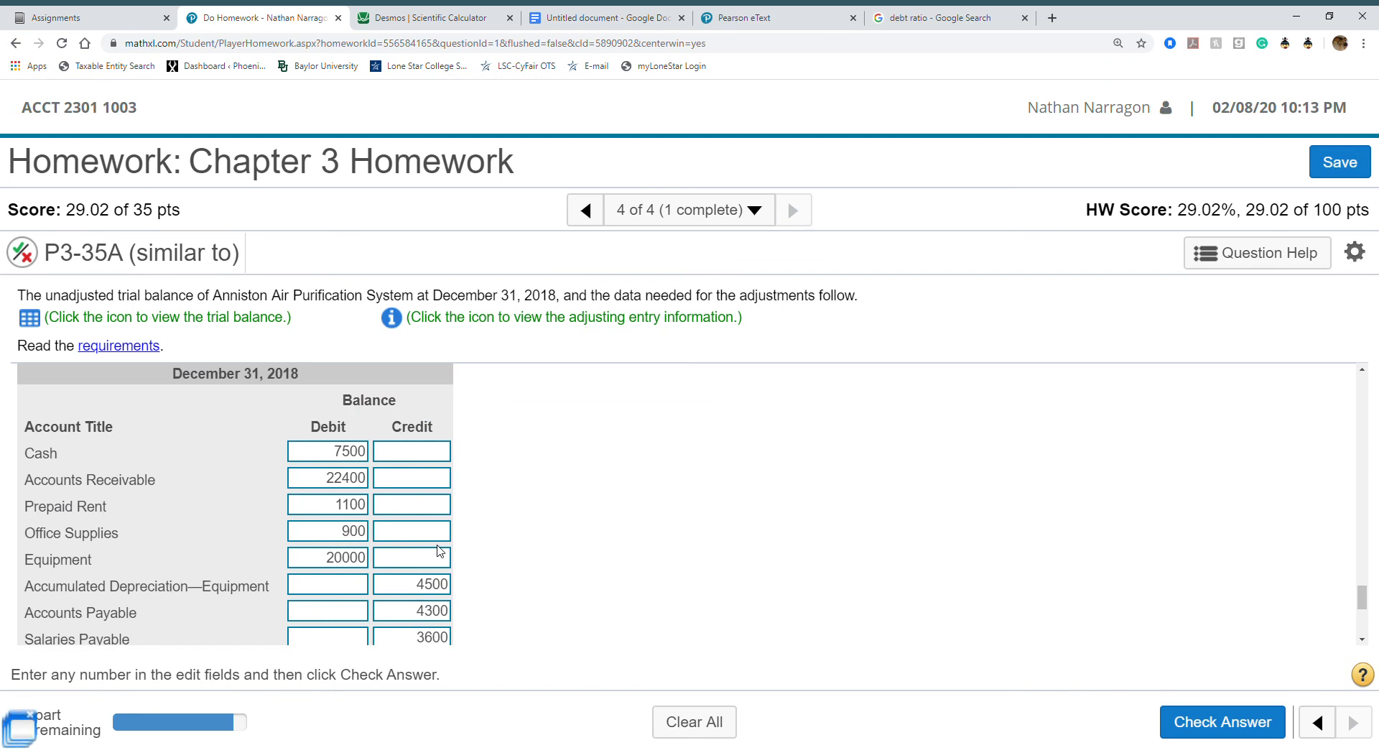
scroll(437, 415, down, 3)
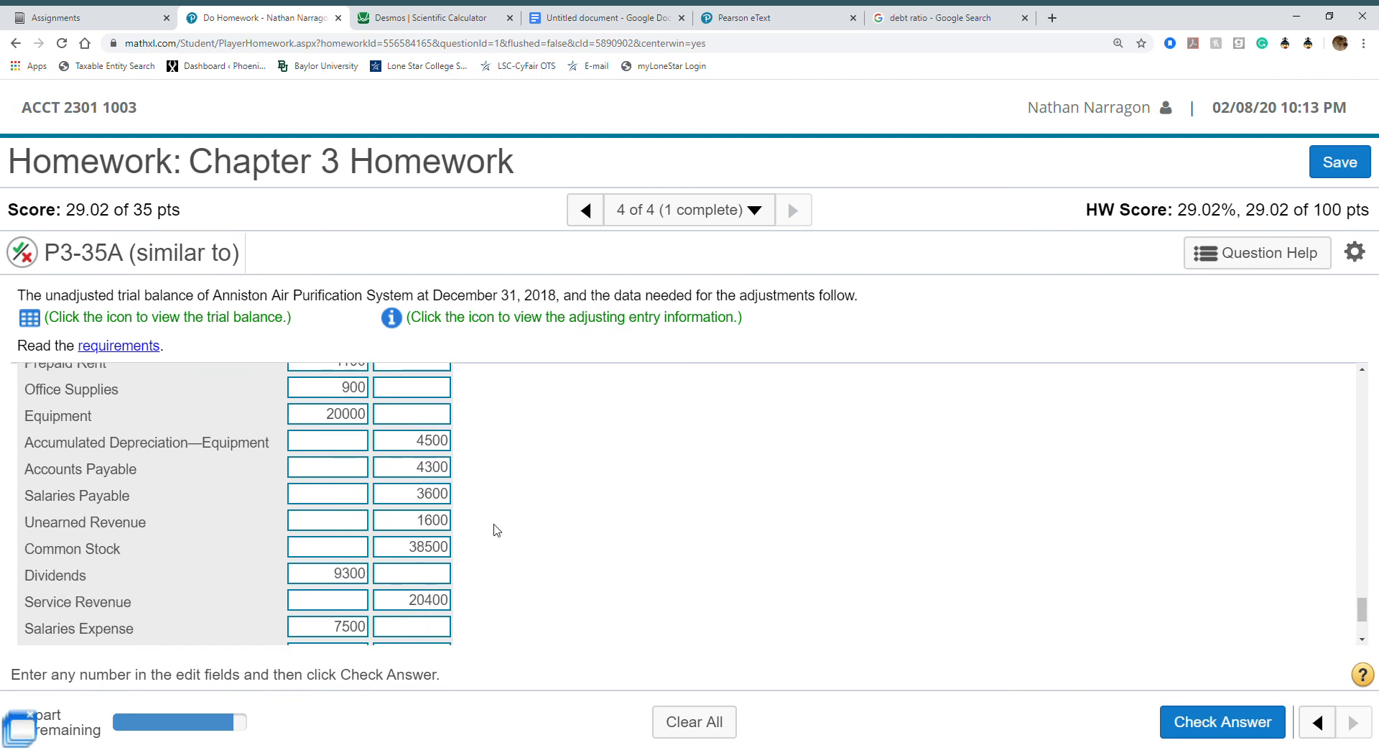
scroll(494, 530, down, 2)
scroll(494, 530, up, 2)
Switch to the Desmos calculator and start summing the trial balance credits with 4500 + 4300 + 3600.
click(415, 23)
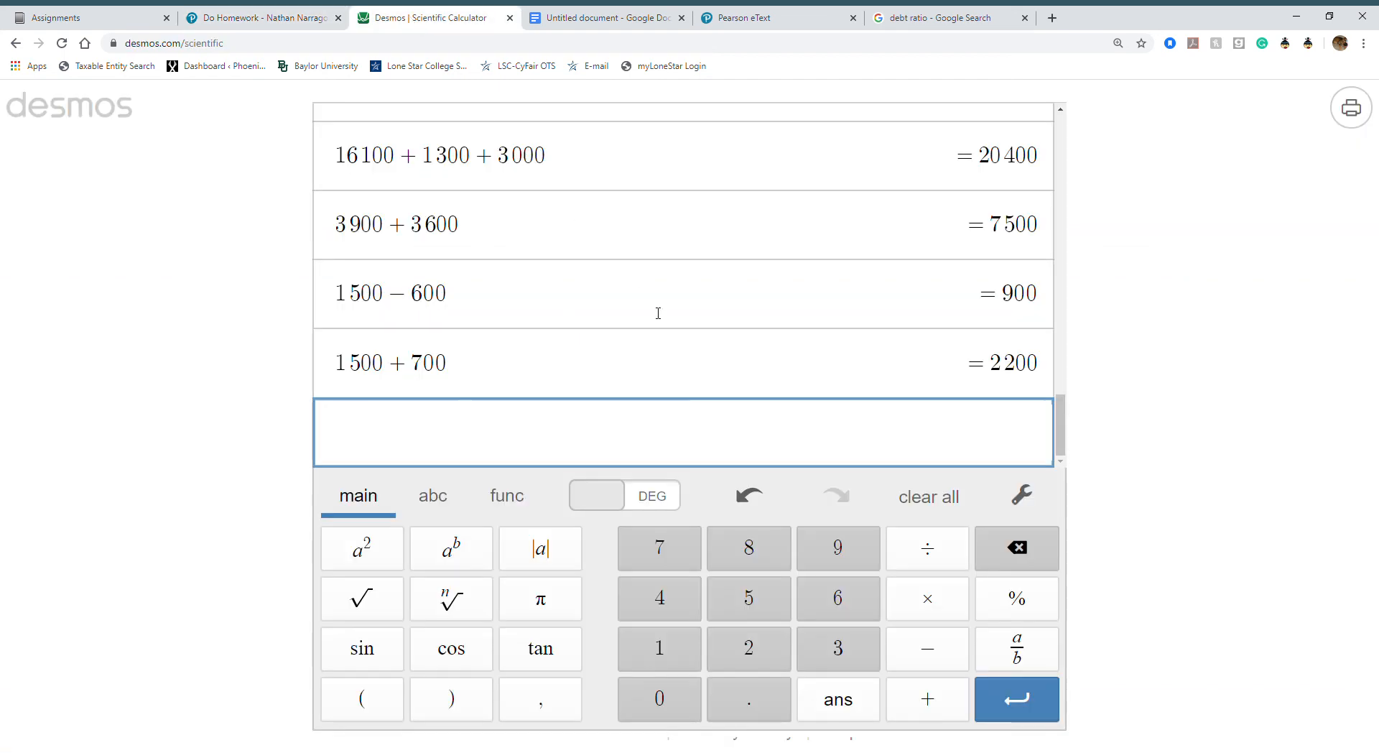
text(4500 + 43)
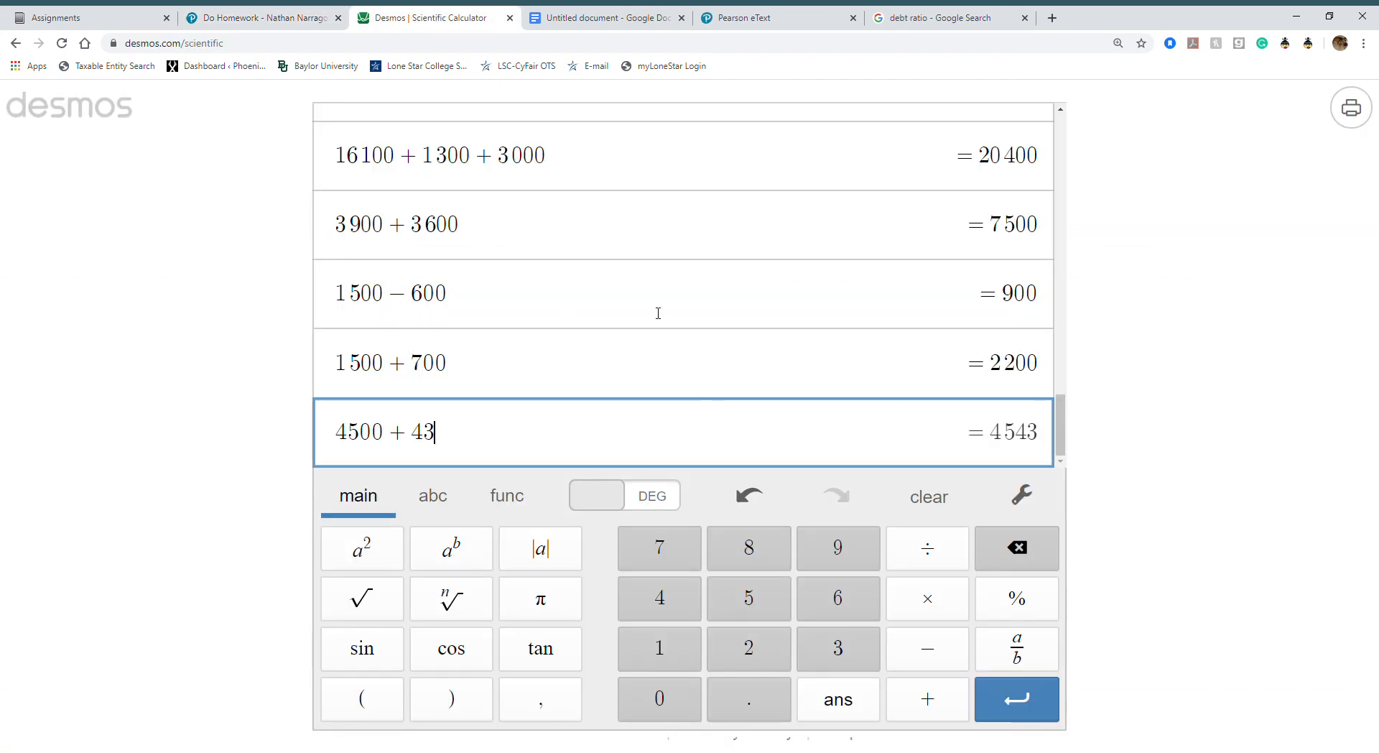
text(00 +)
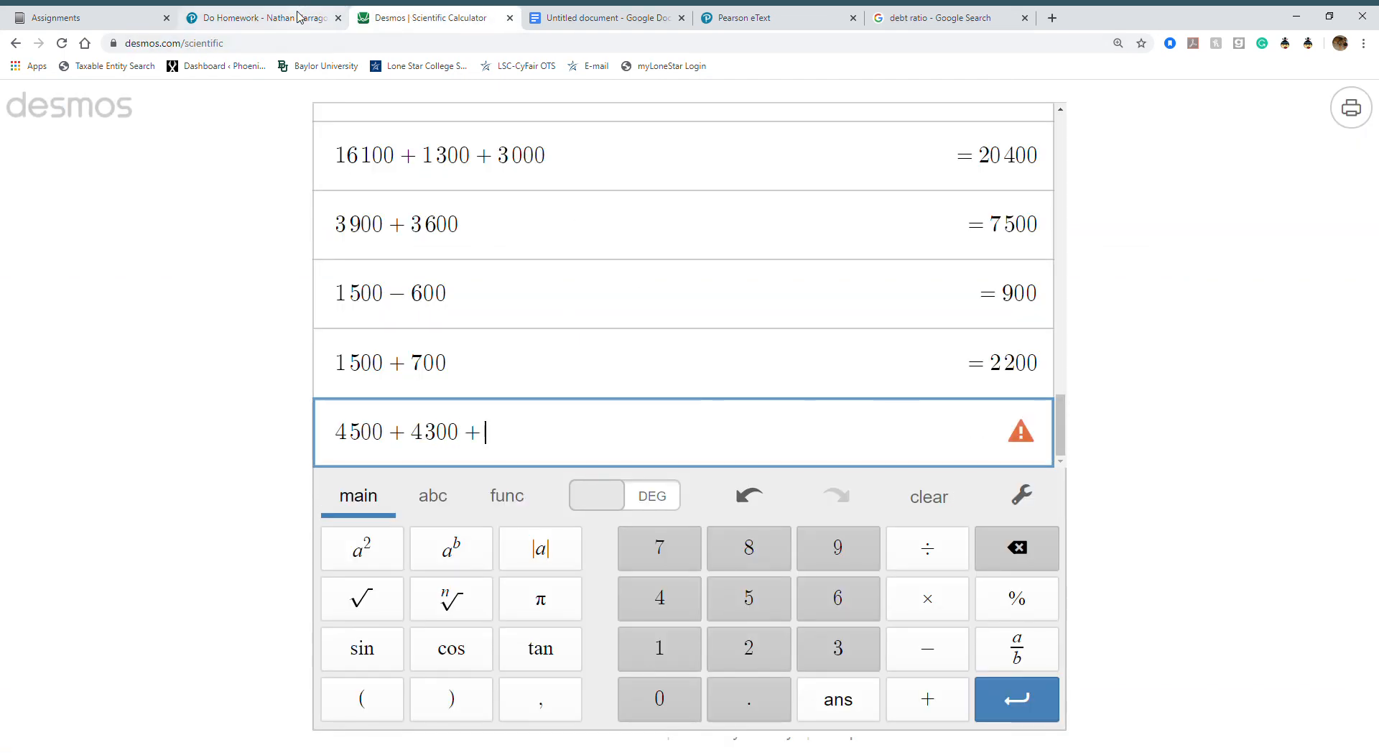
click(259, 17)
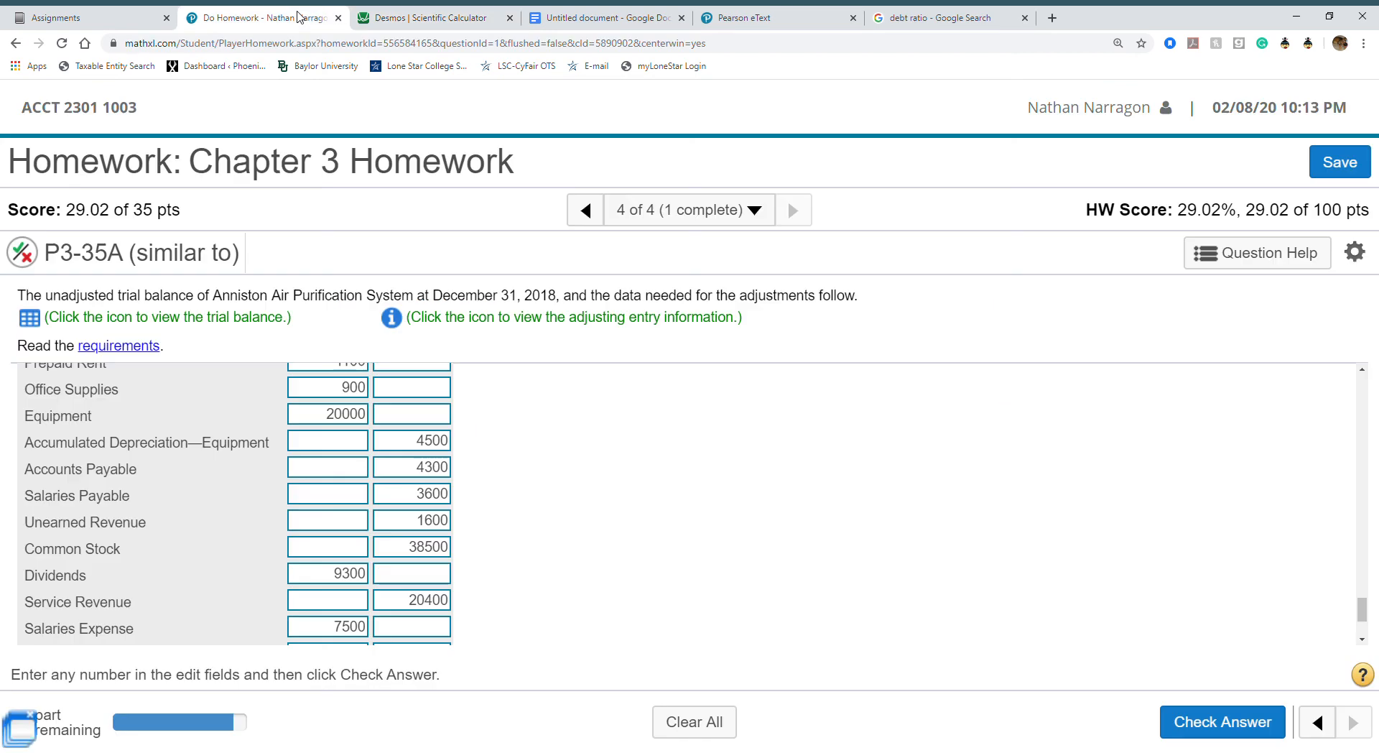
click(403, 10)
text(3600)
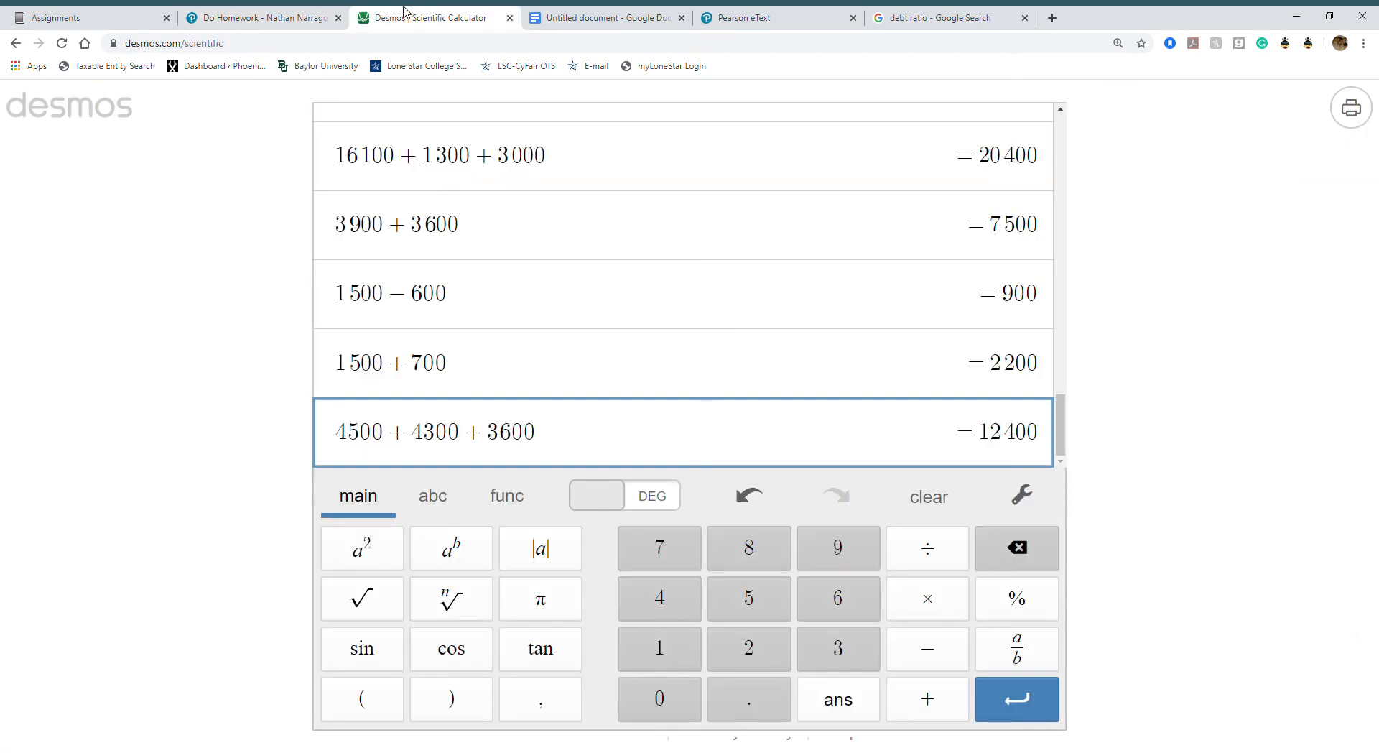
Look up the Unearned Revenue credit in the homework and add 1600 as a separate term of the Desmos sum.
click(271, 21)
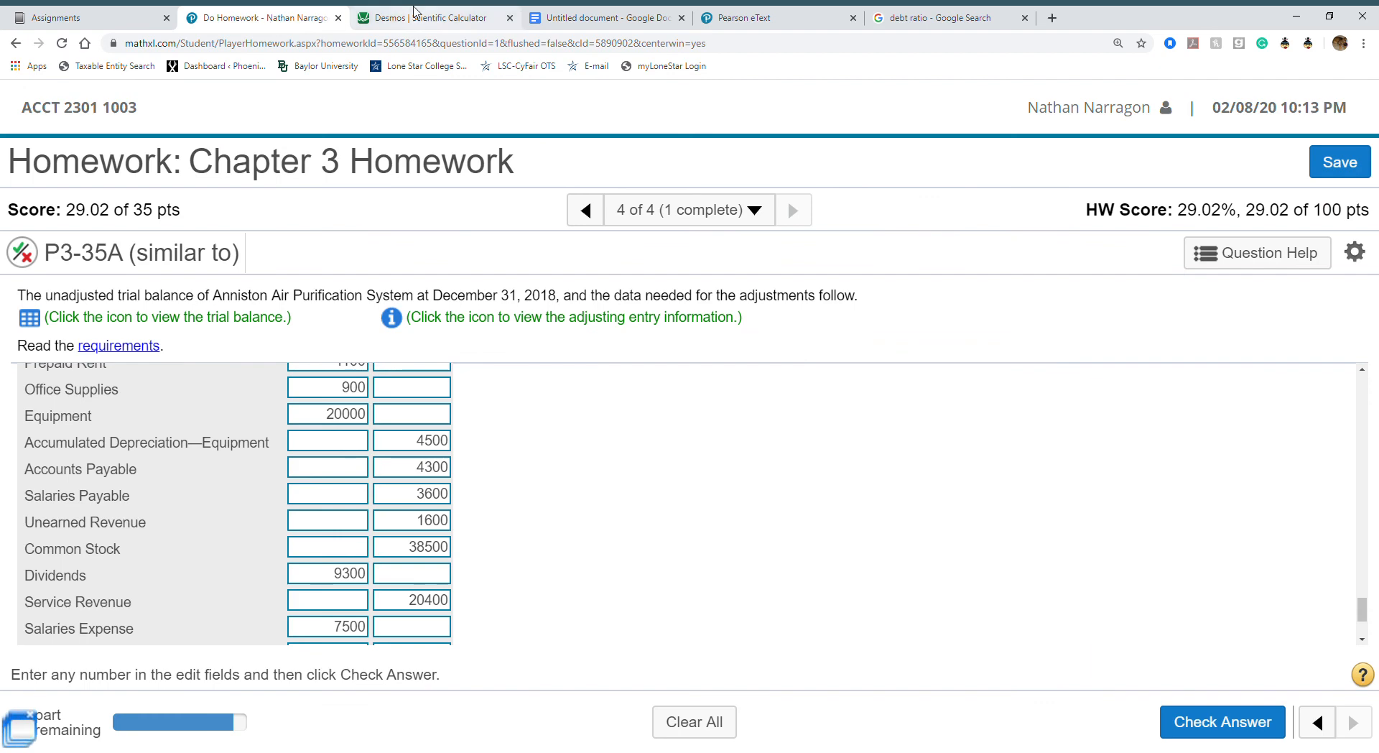
click(433, 25)
text(1600)
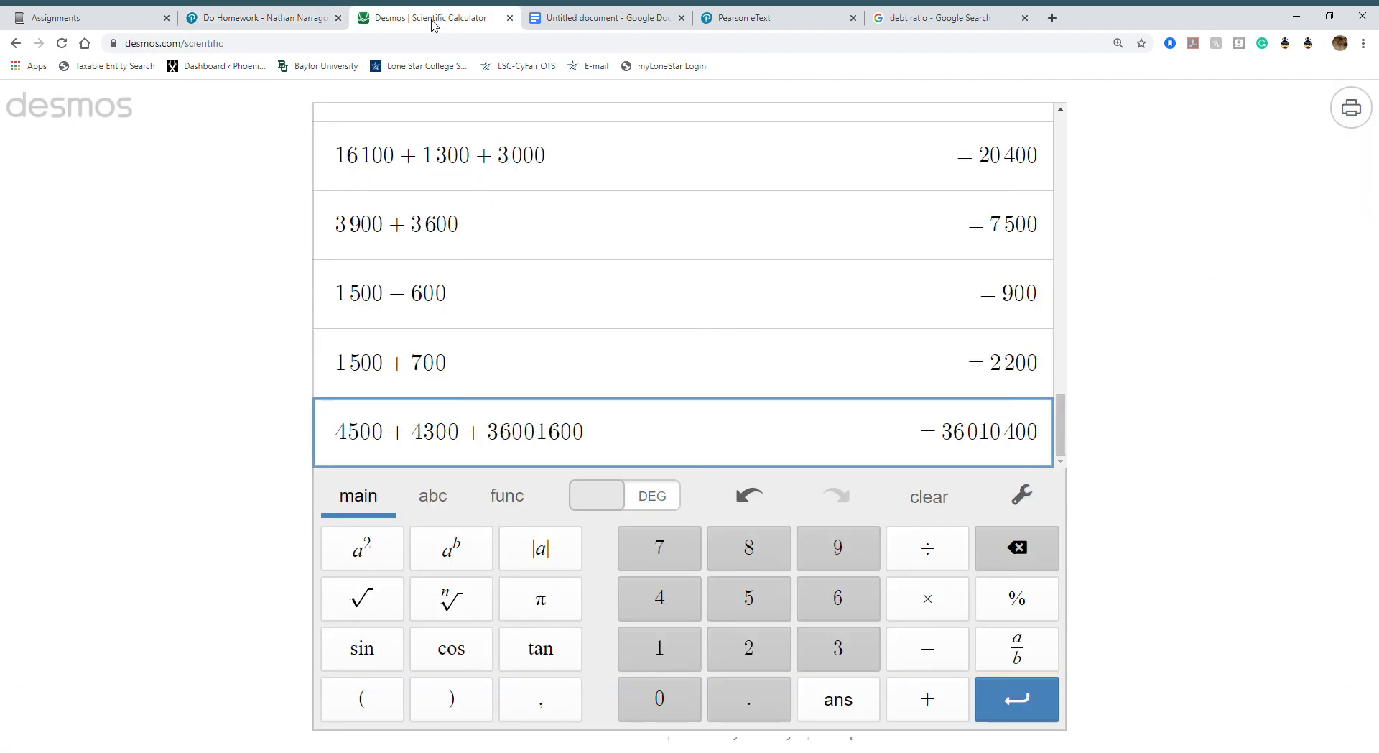
key(Left)
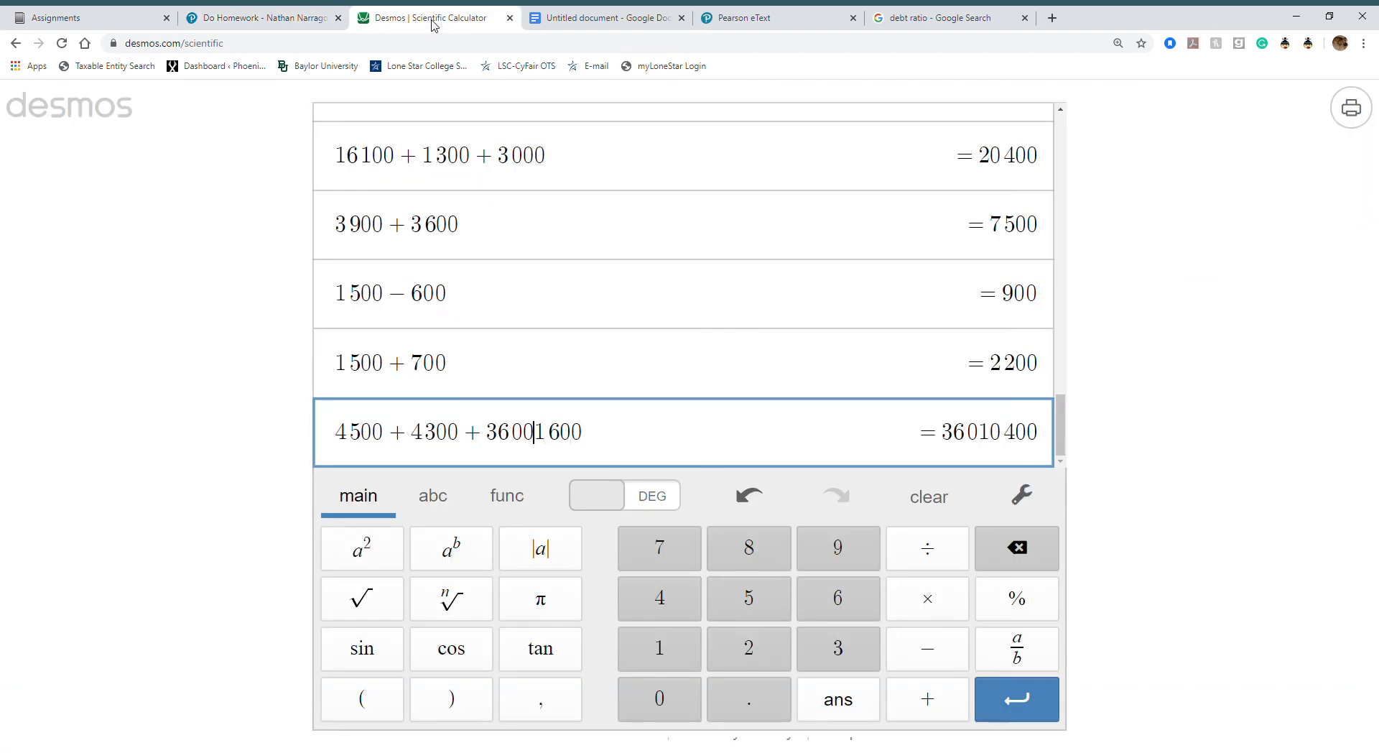
text(+)
key(Right)
key(Right)
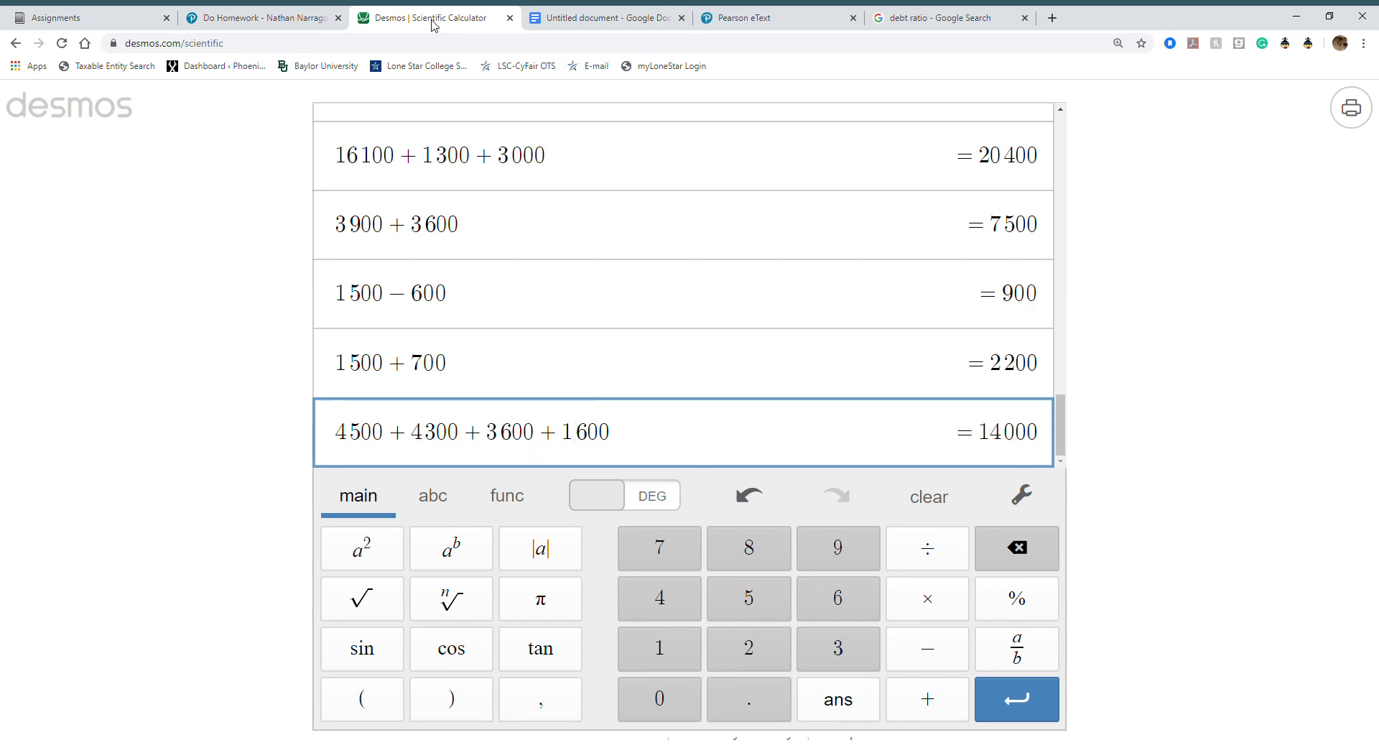
Complete the credit sum in Desmos by adding 38500 for Common Stock and 20400 for Service Revenue.
text(+)
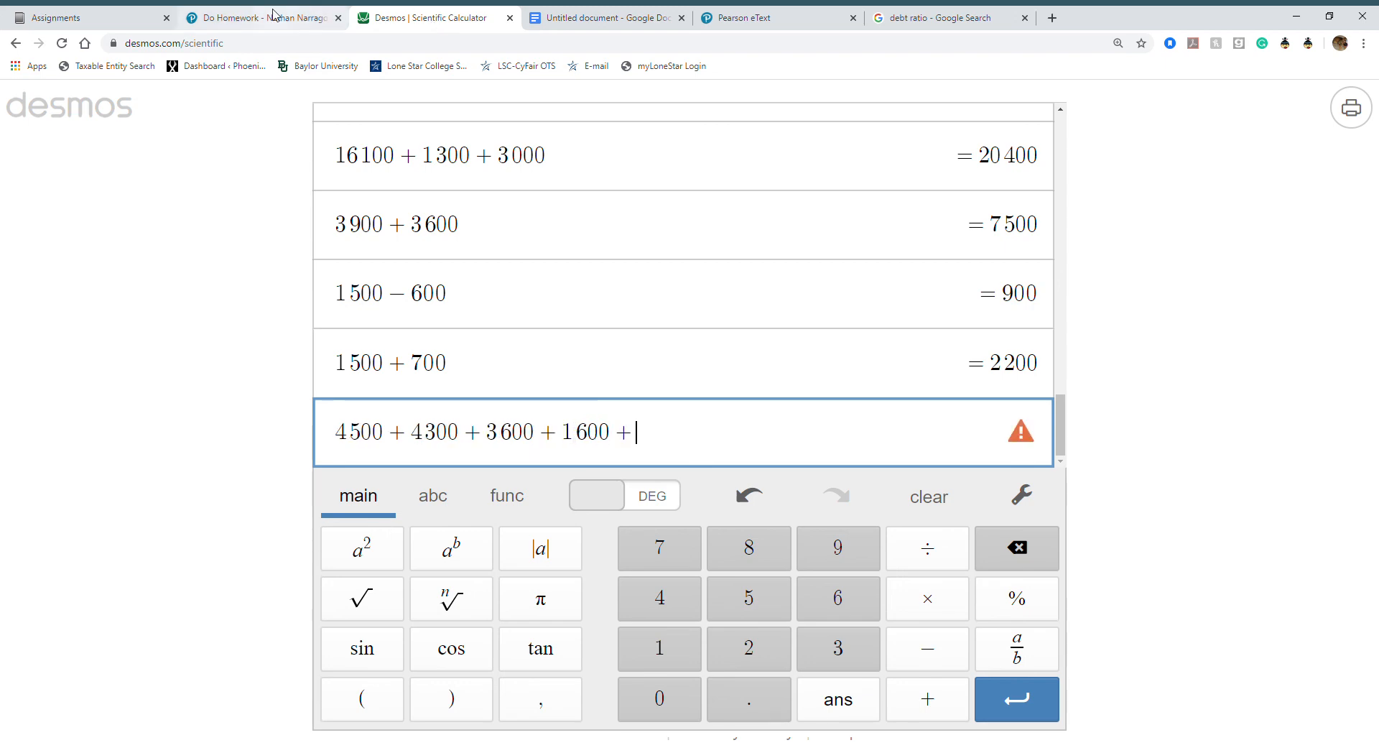
click(274, 16)
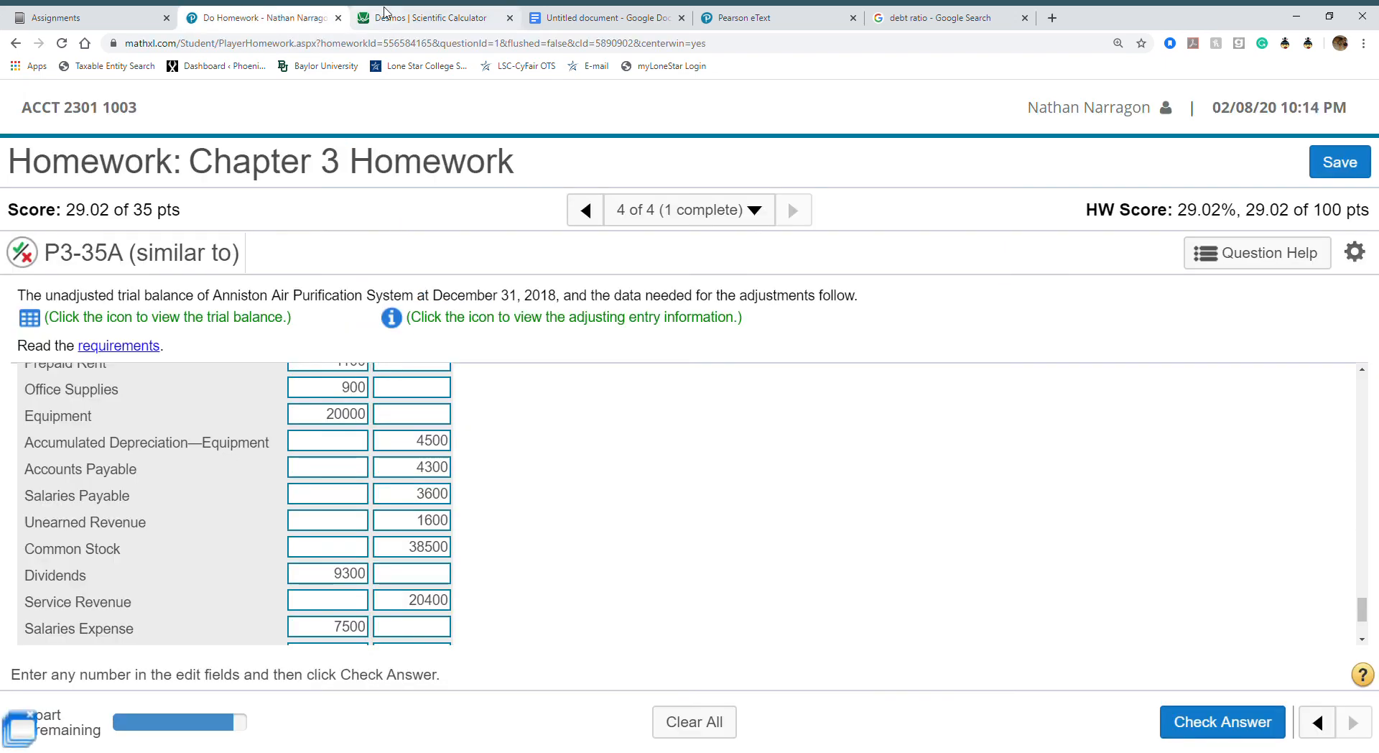
click(385, 12)
text(3850)
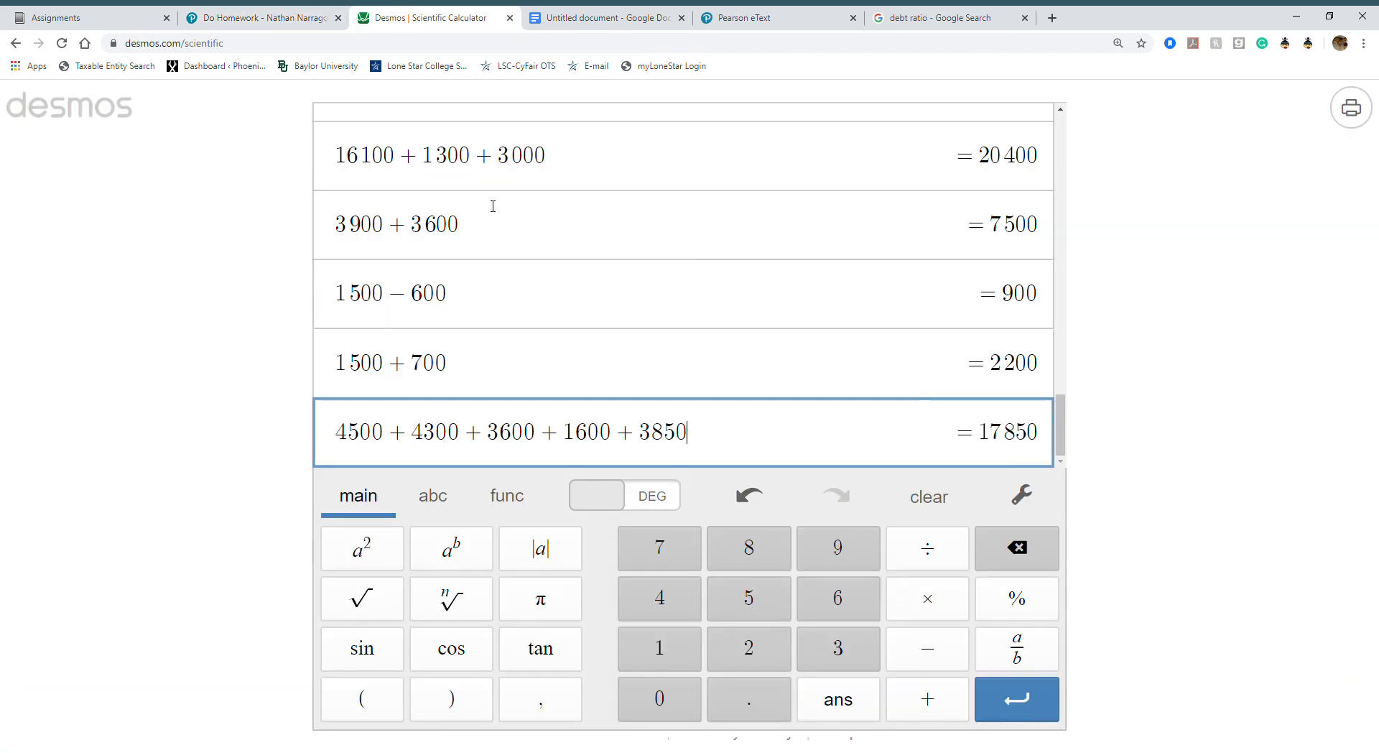
text(0+)
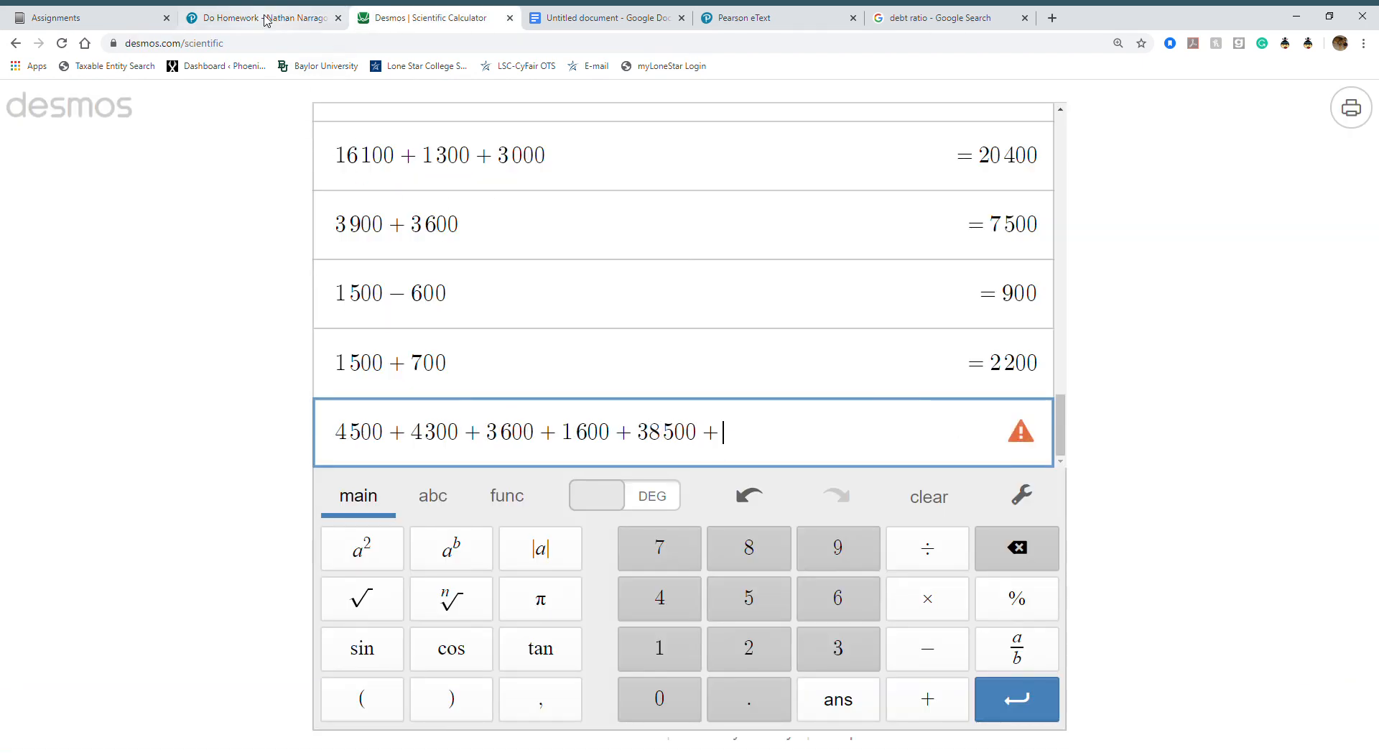
click(266, 20)
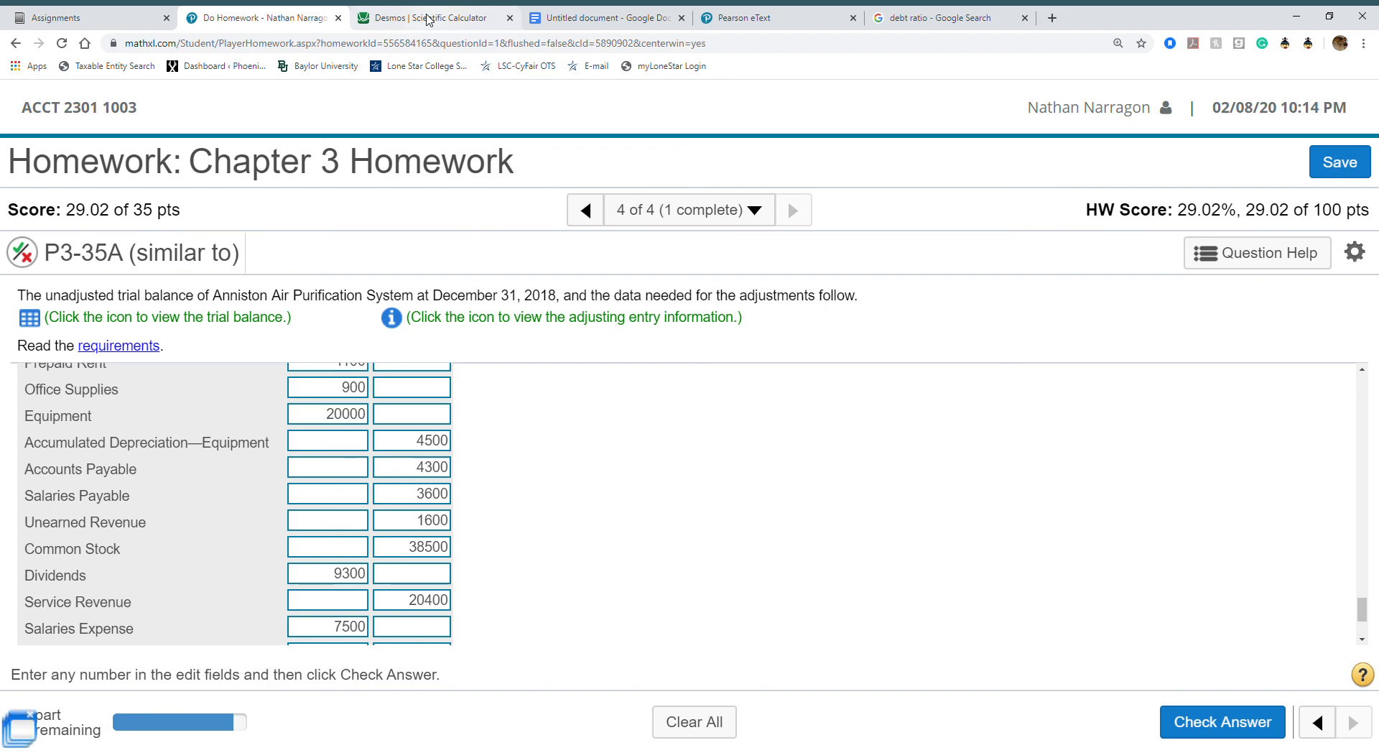
click(428, 19)
text(20400)
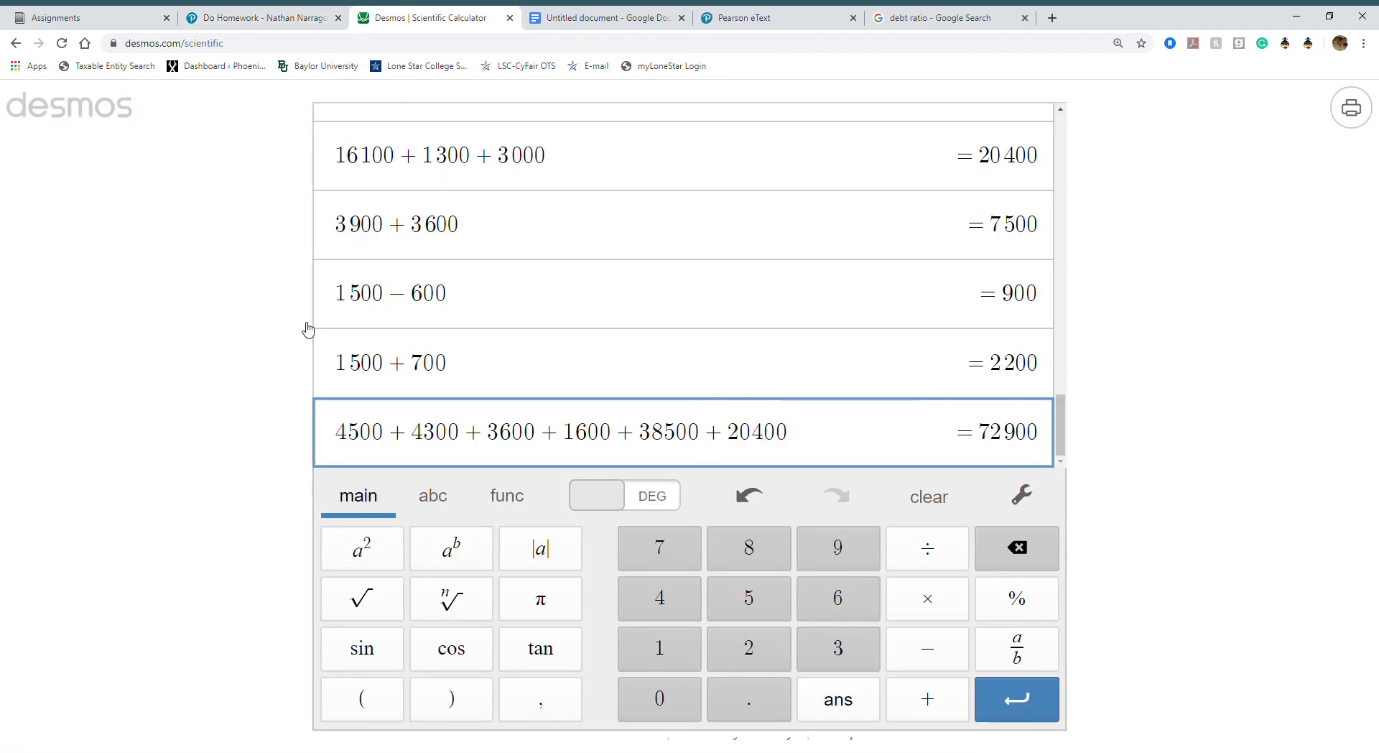
key(Return)
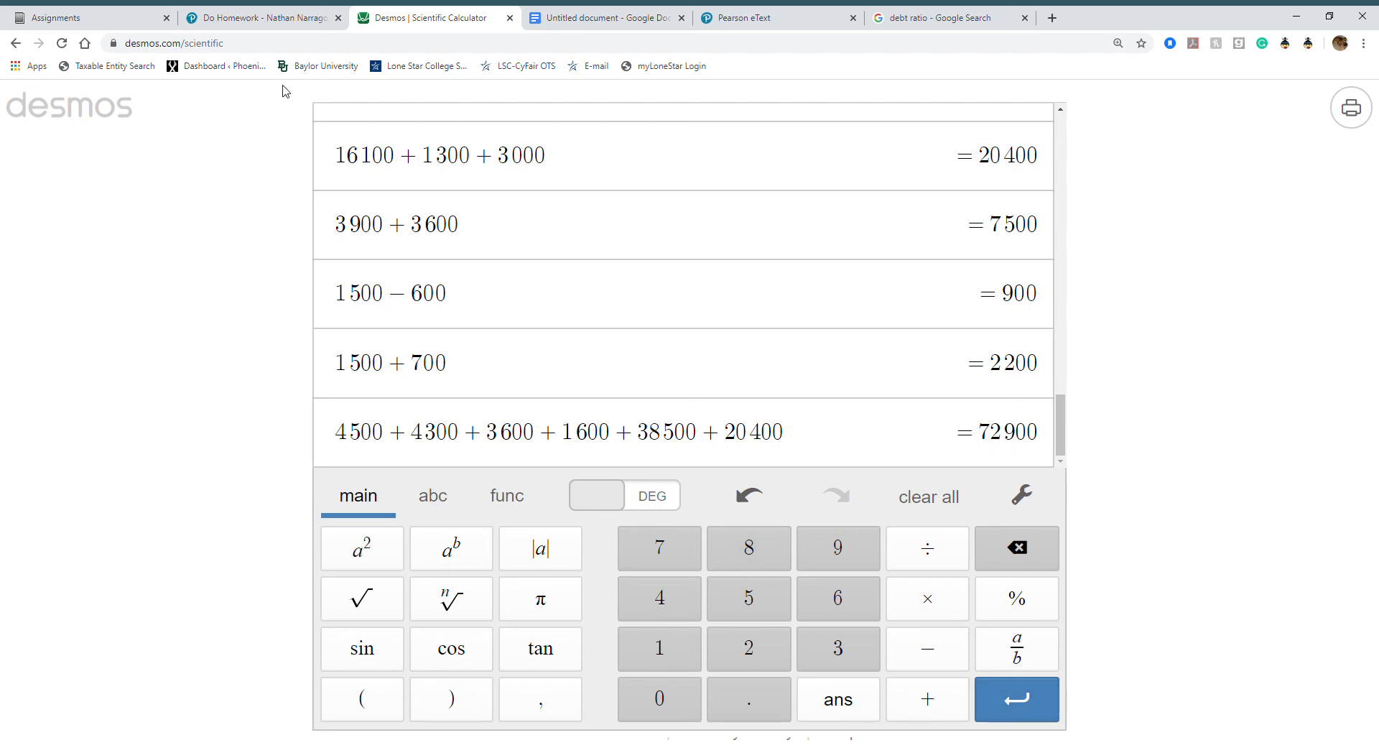
Return to the homework and enter 72900 as both the credit and debit totals of the adjusted trial balance.
click(253, 28)
scroll(503, 442, down, 3)
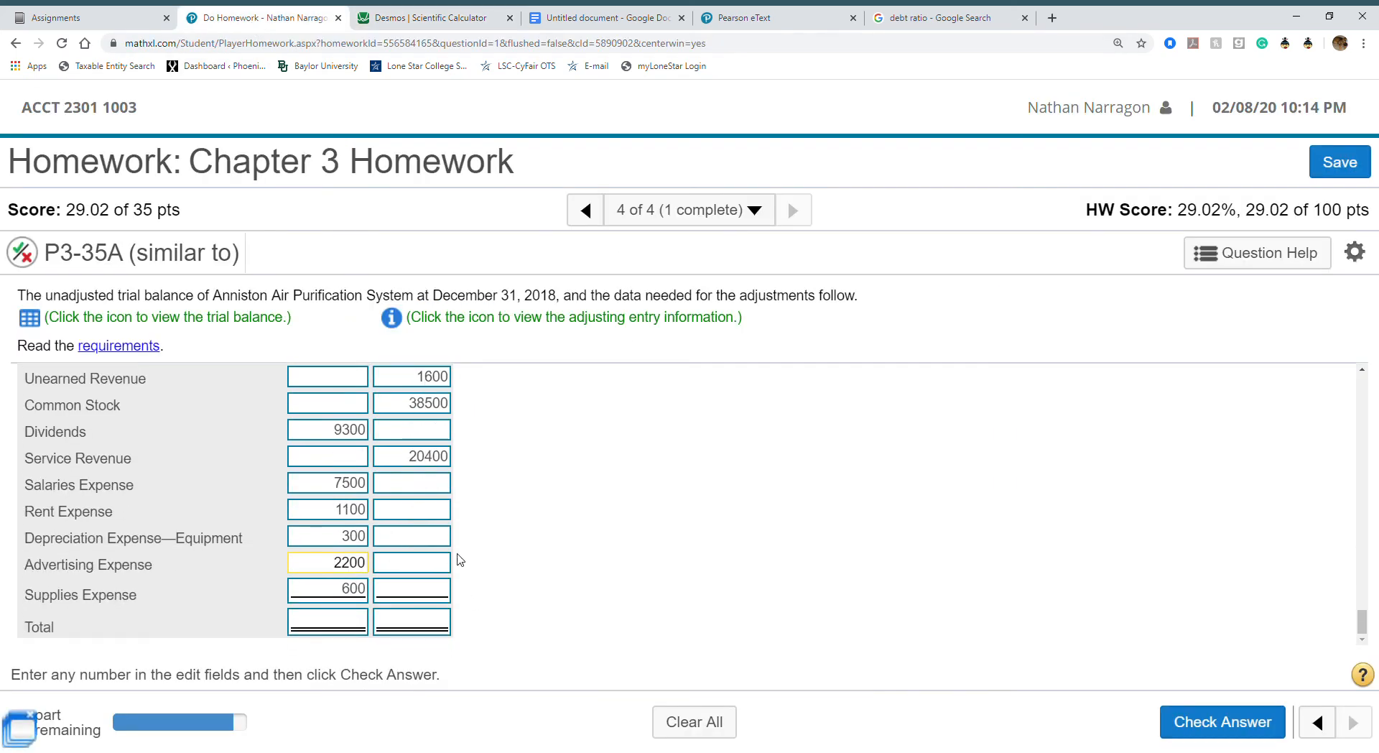
click(431, 626)
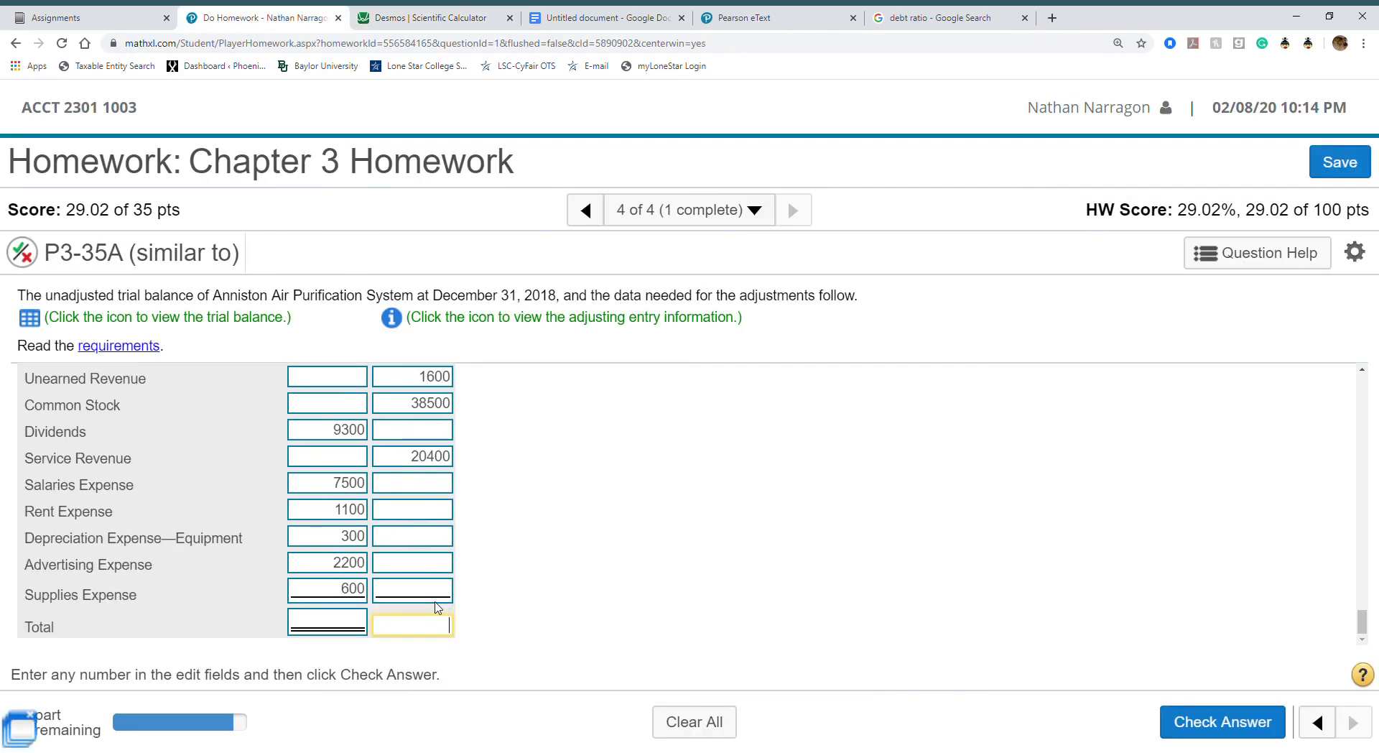
text(72900)
click(313, 622)
text(72900)
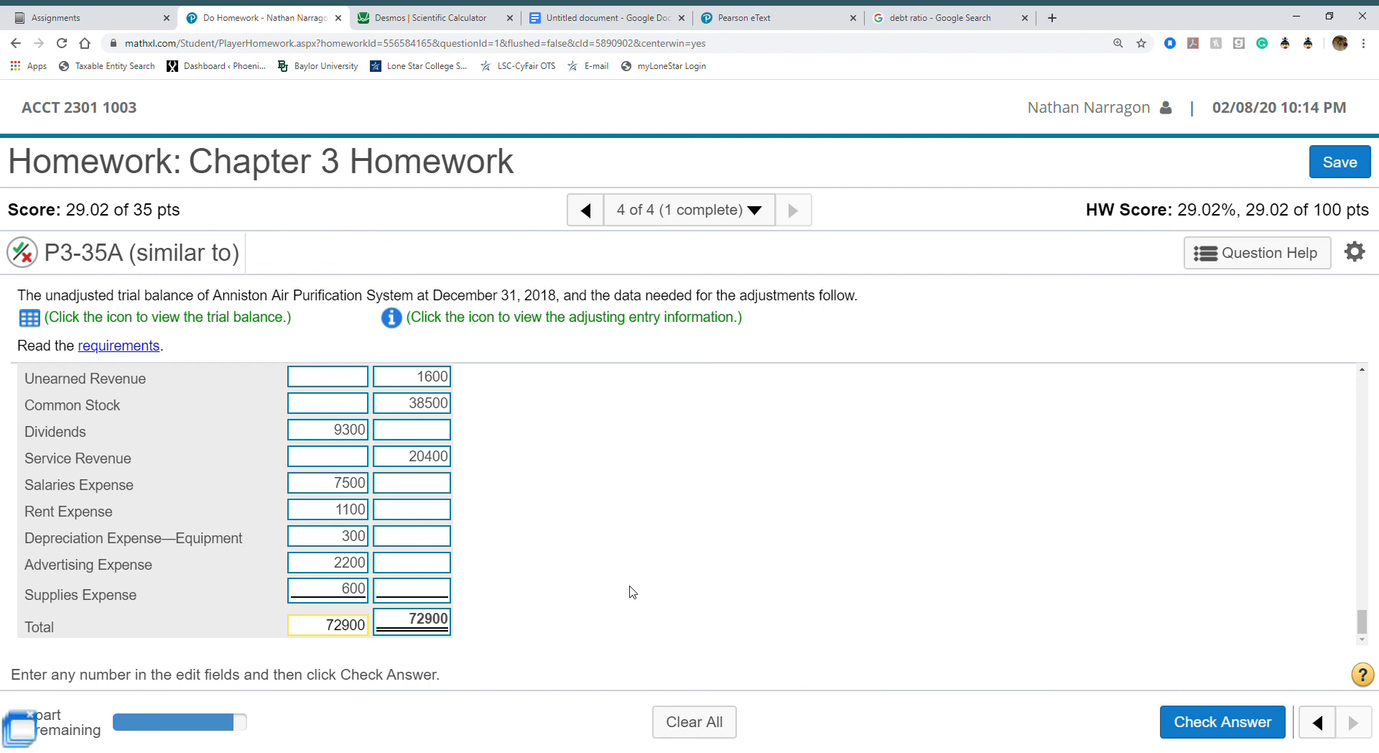
Submit the completed adjusted trial balance for checking and dismiss the feedback message.
click(415, 616)
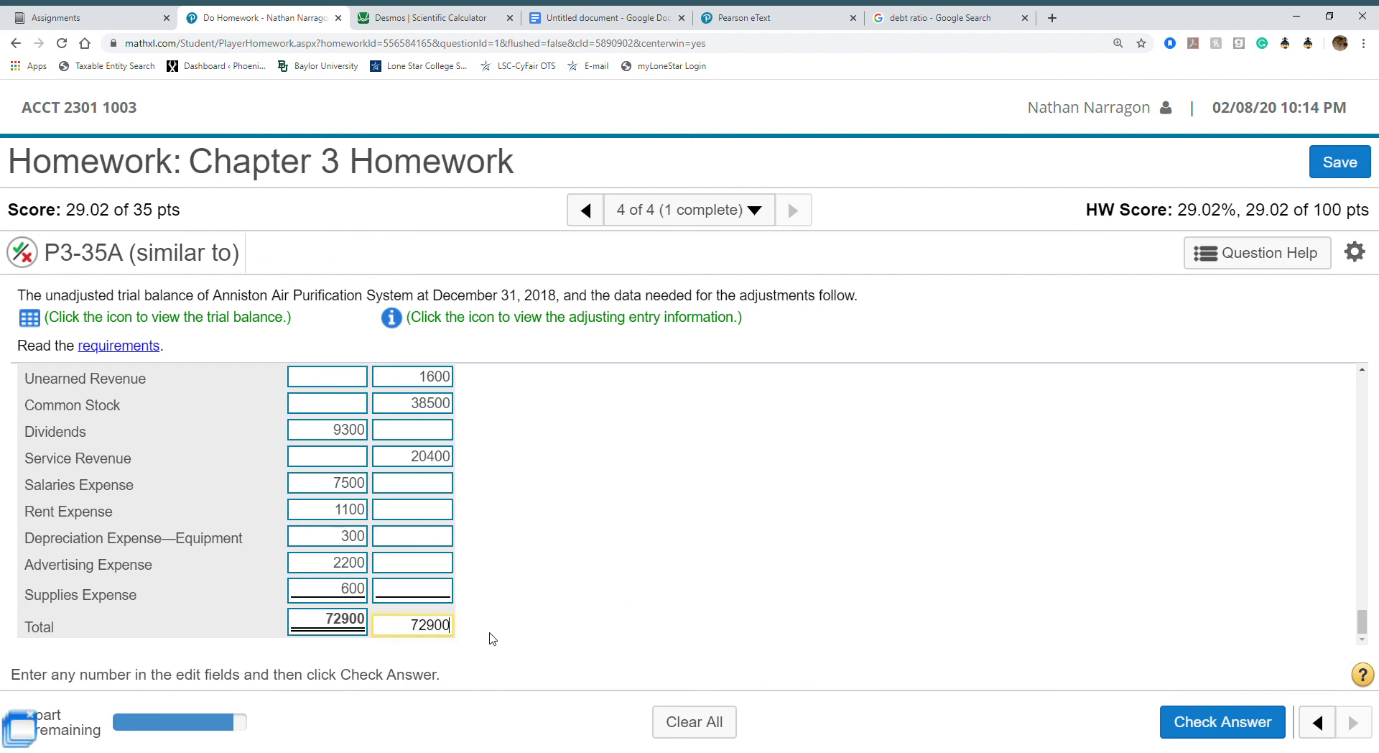
click(431, 592)
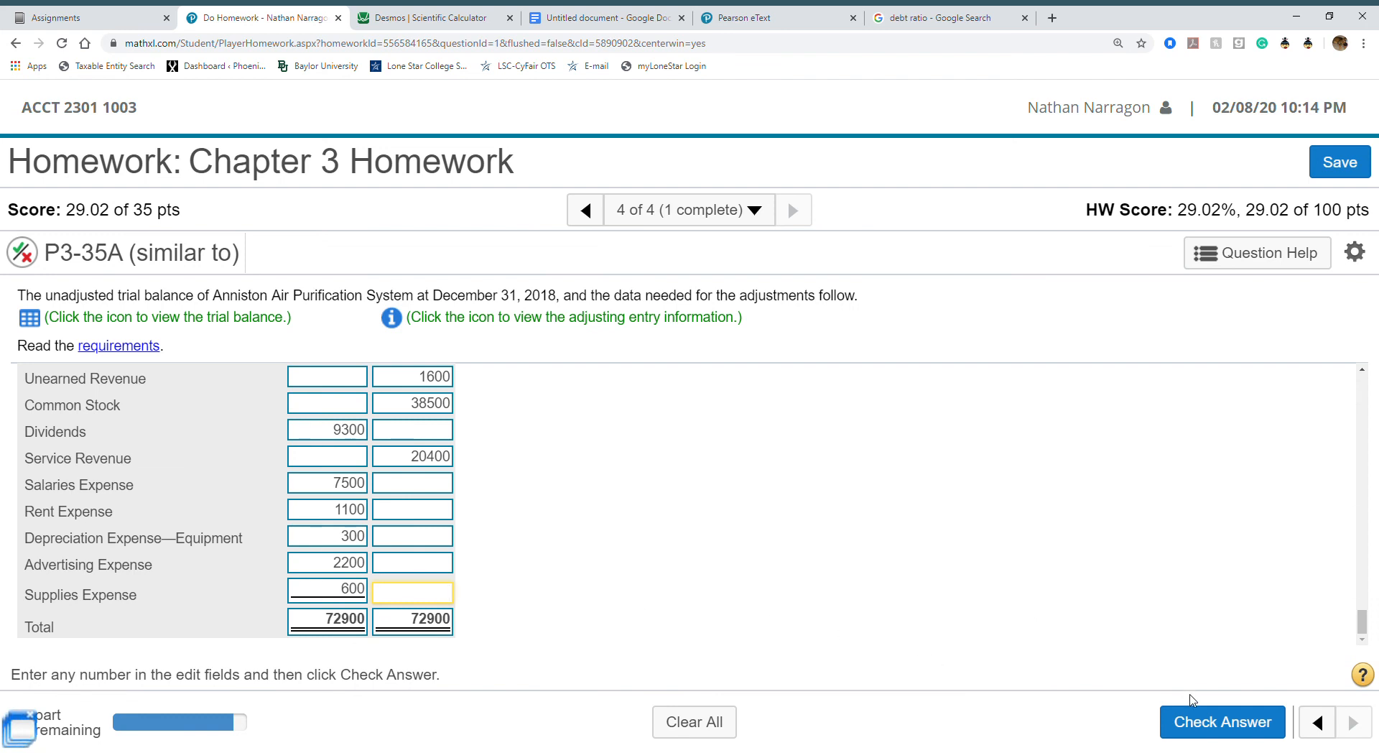
click(1194, 721)
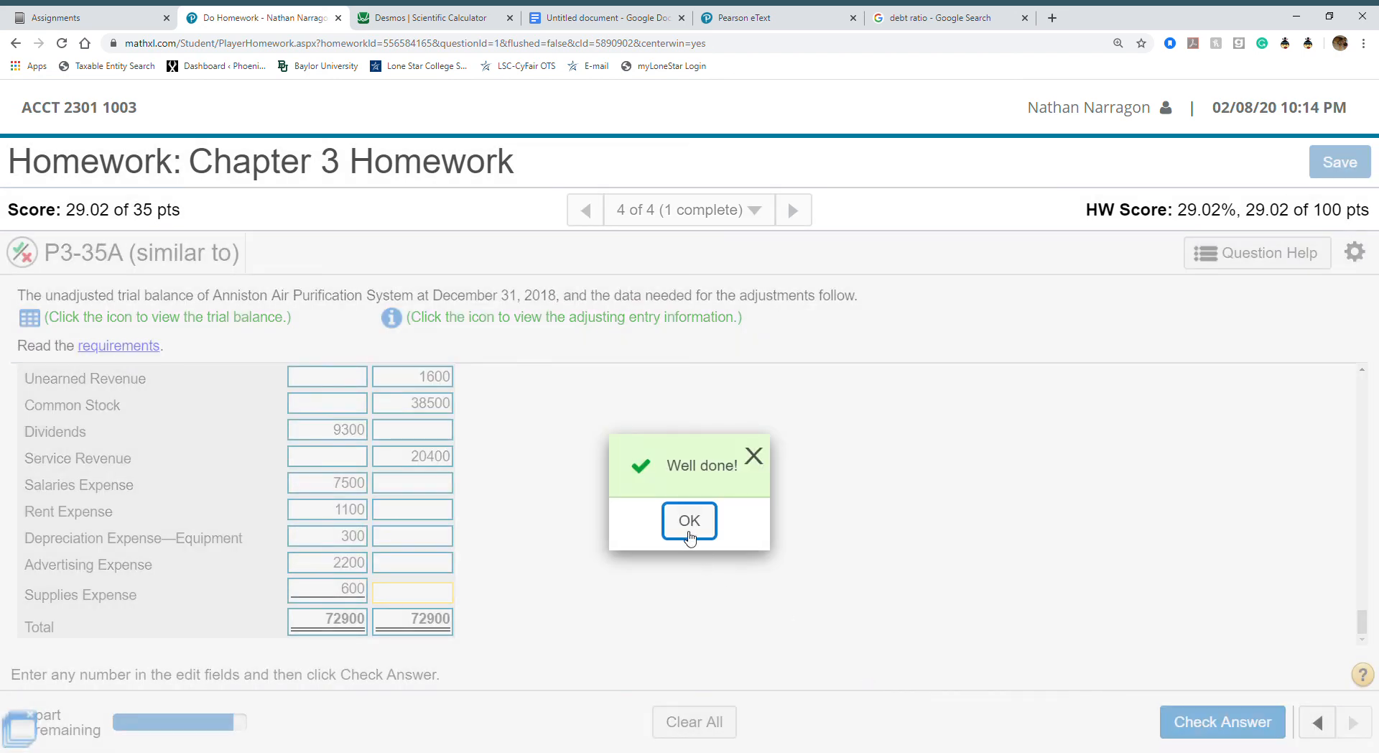
click(687, 530)
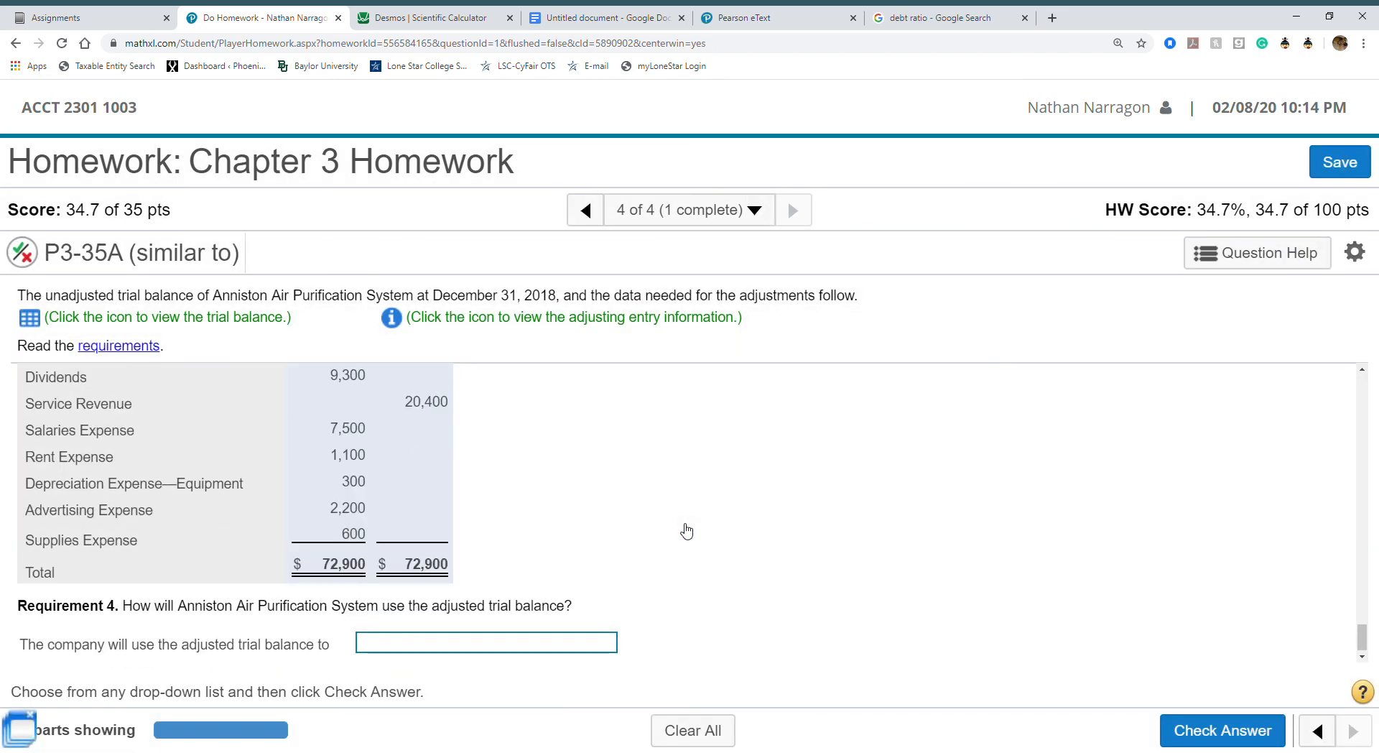
View the answer choices for Requirement 4, then review the journal entries and T-accounts from the earlier requirements.
click(543, 640)
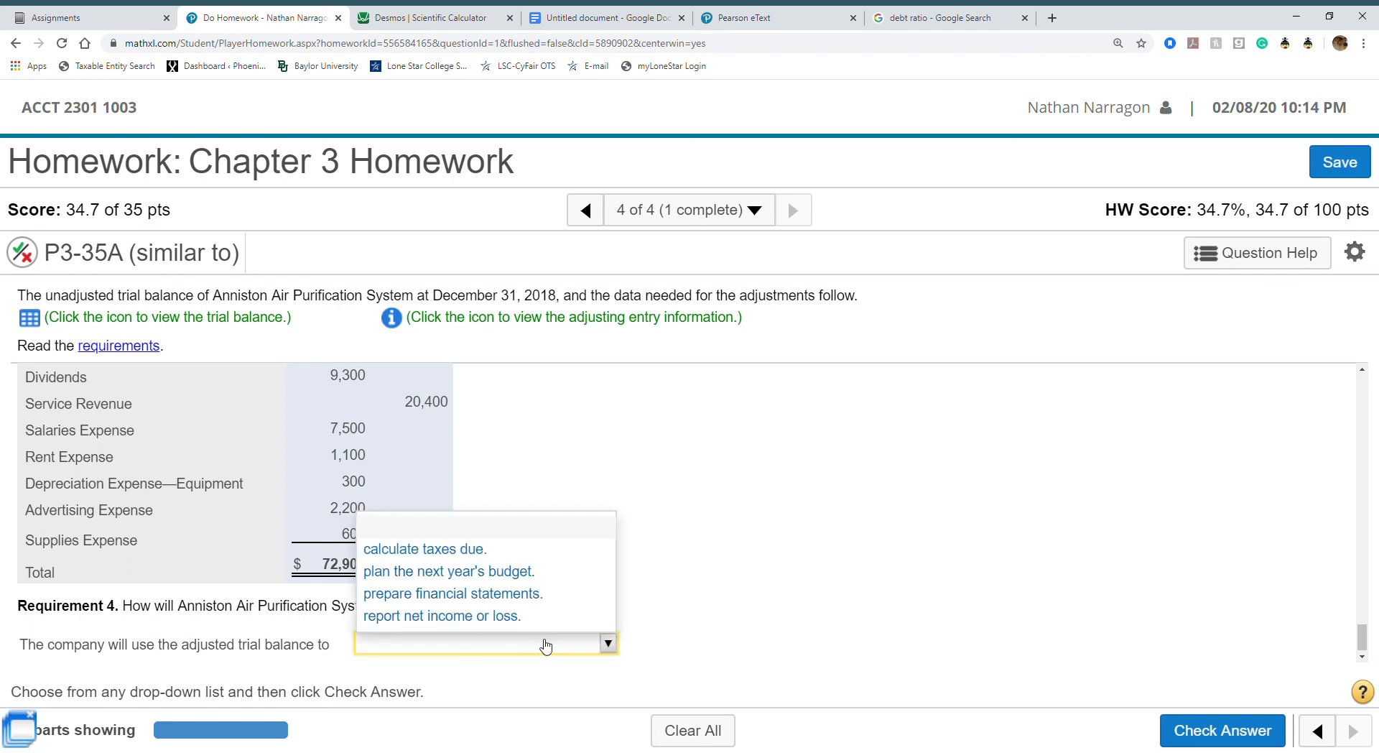
click(746, 586)
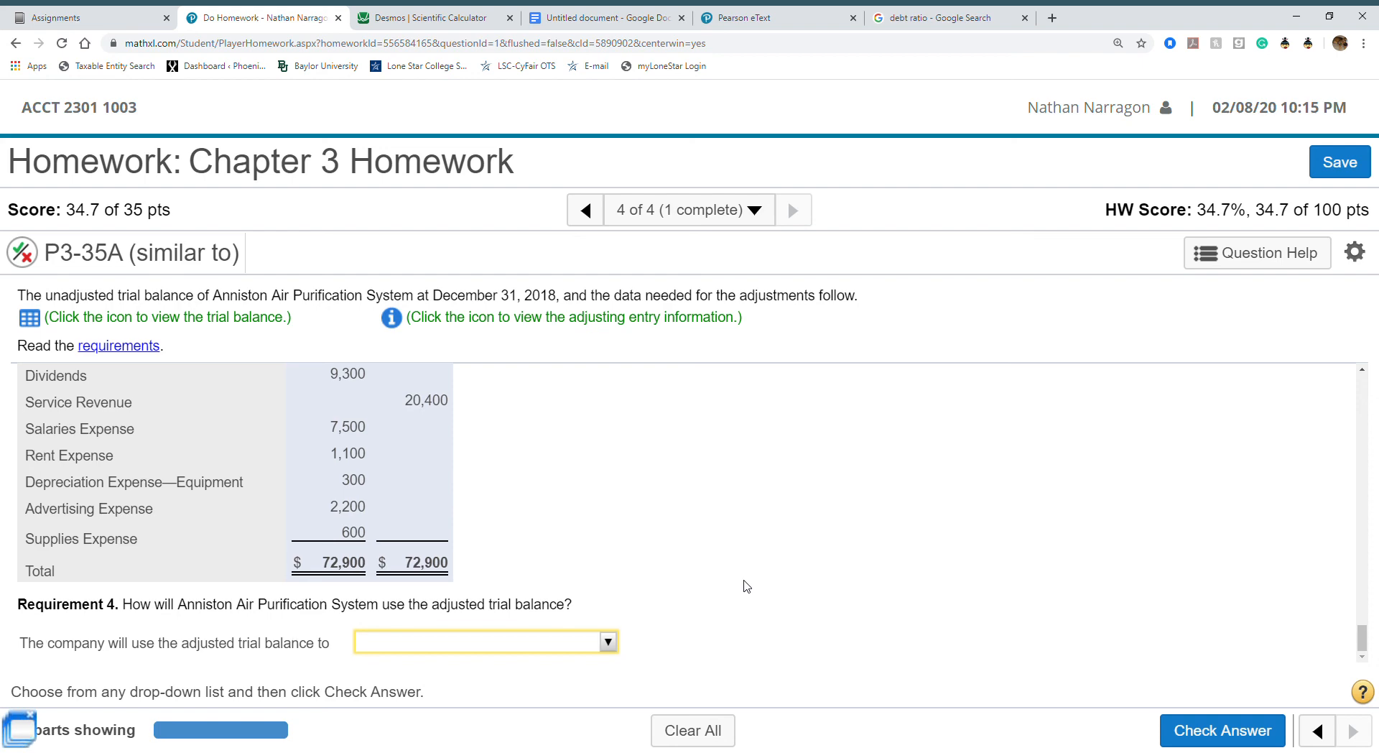
scroll(747, 586, up, 10)
scroll(747, 586, up, 20)
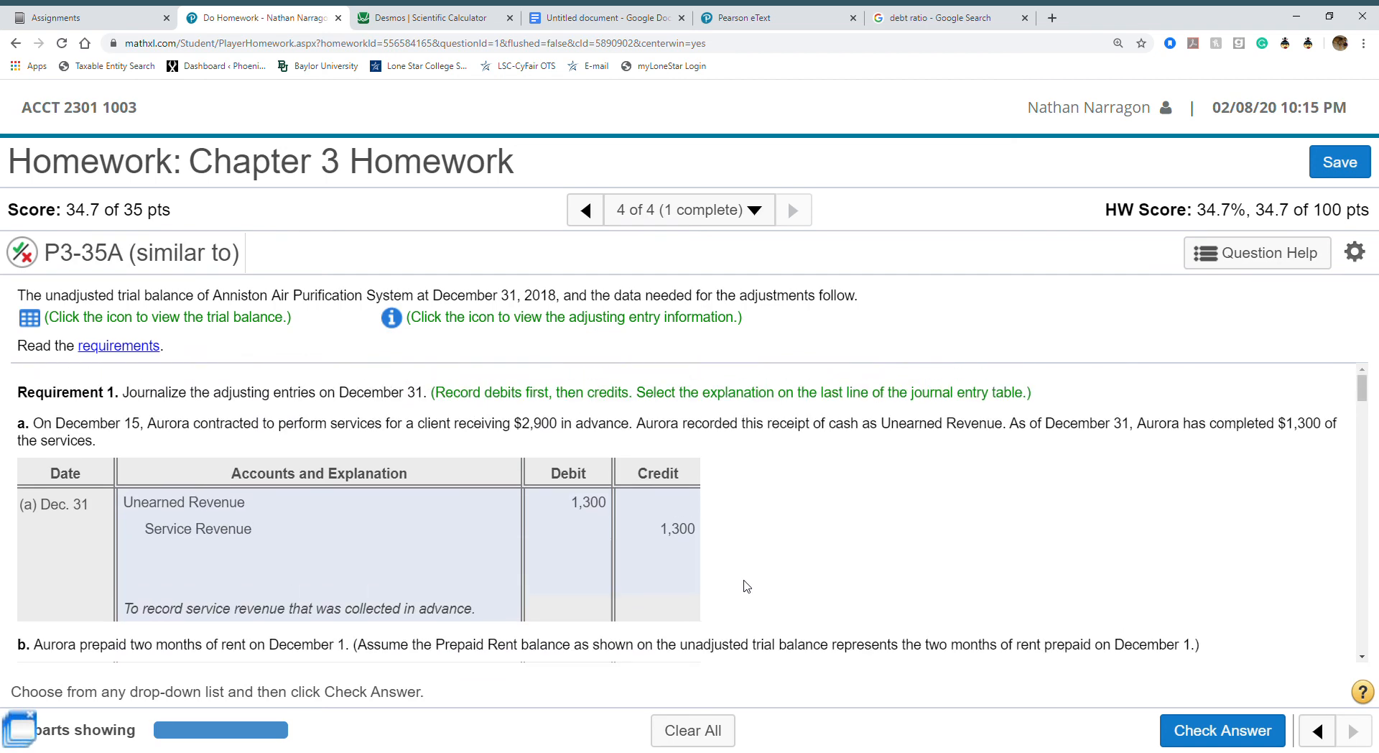
scroll(746, 586, down, 10)
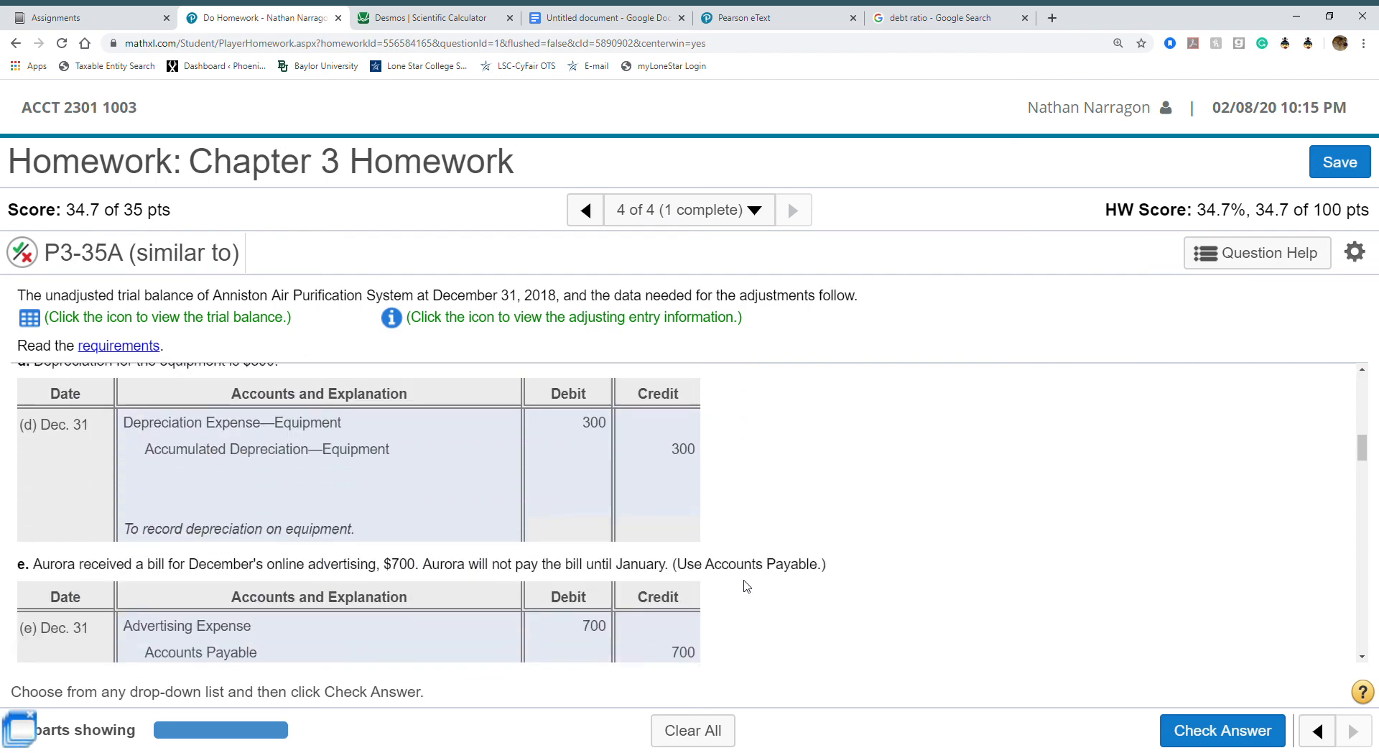
scroll(747, 586, down, 12)
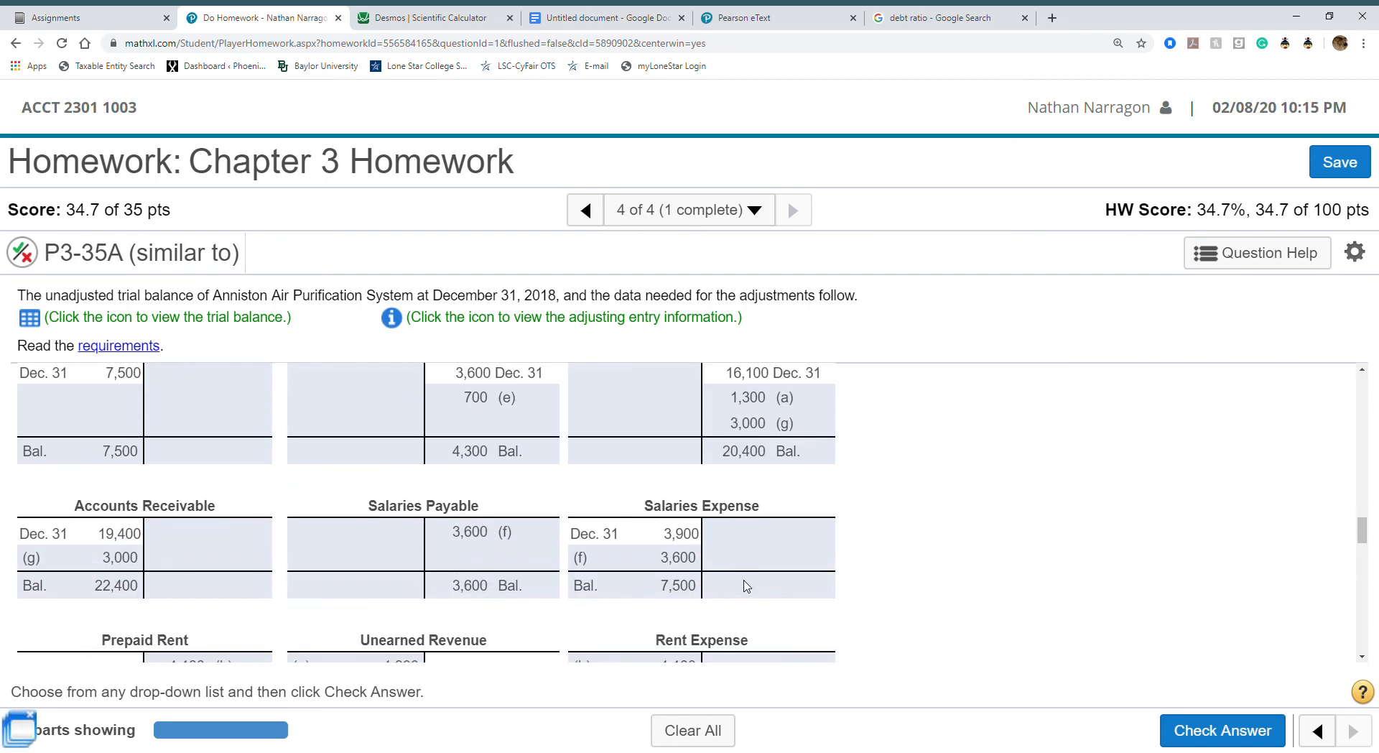
scroll(746, 586, up, 5)
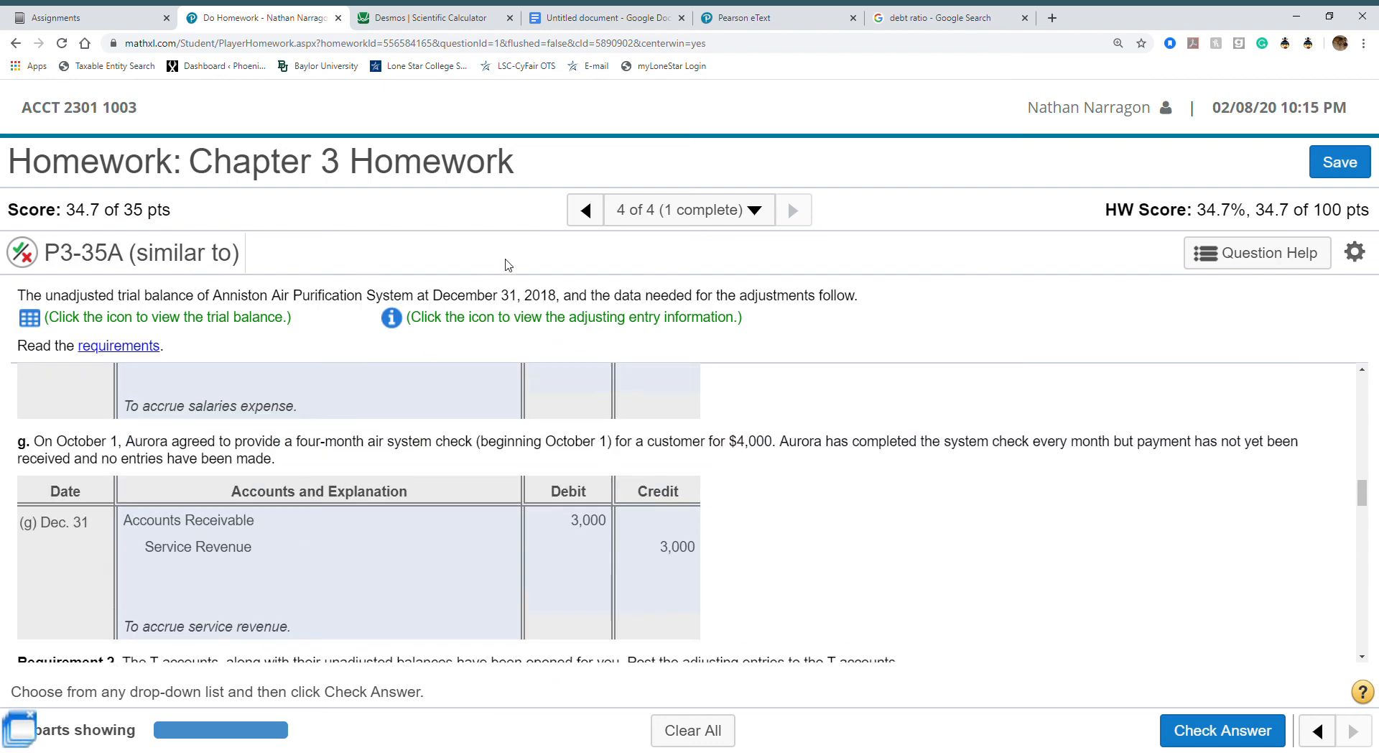